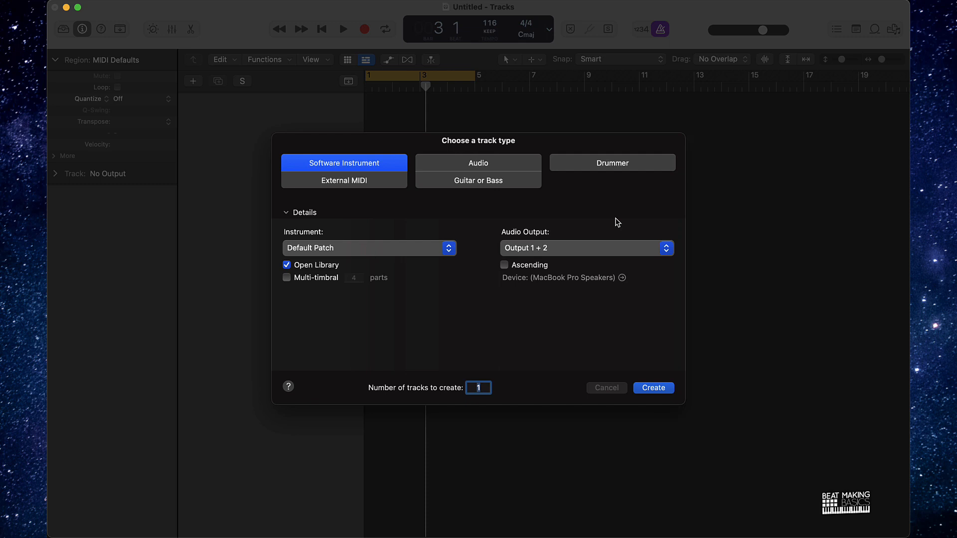
# Step: Create one software instrument track using Quick Sampler (Single Sample) and close the Musical Typing window
pyautogui.click(347, 169)
pyautogui.click(369, 248)
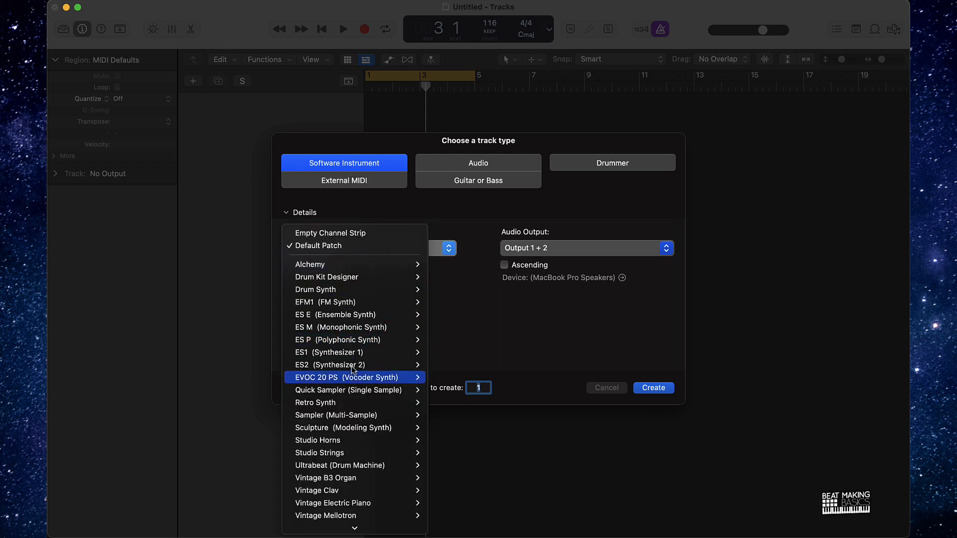
pyautogui.click(446, 399)
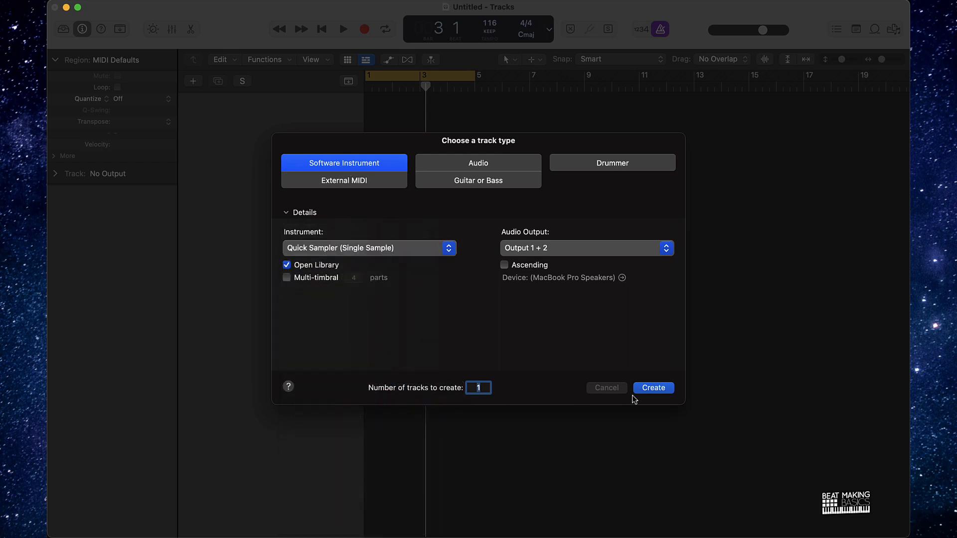
pyautogui.click(648, 388)
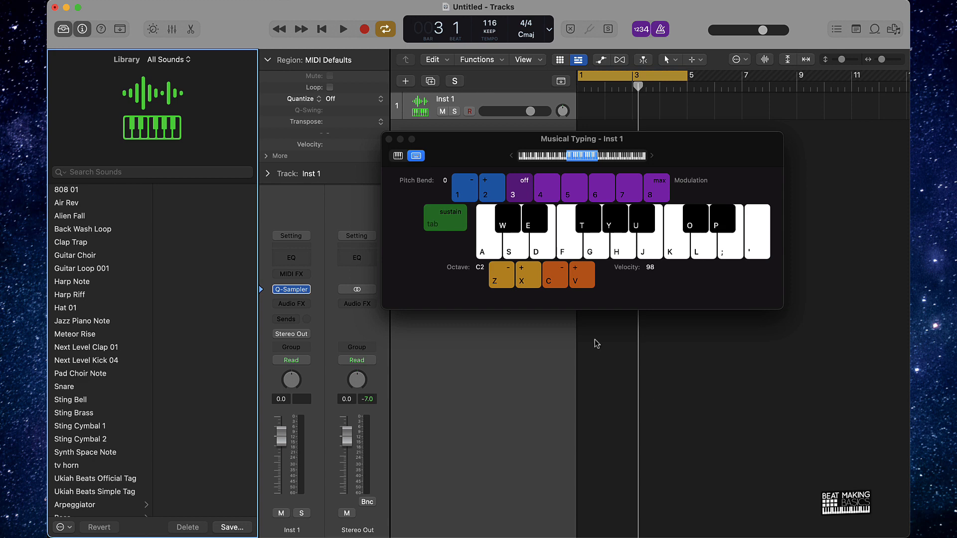
pyautogui.click(389, 139)
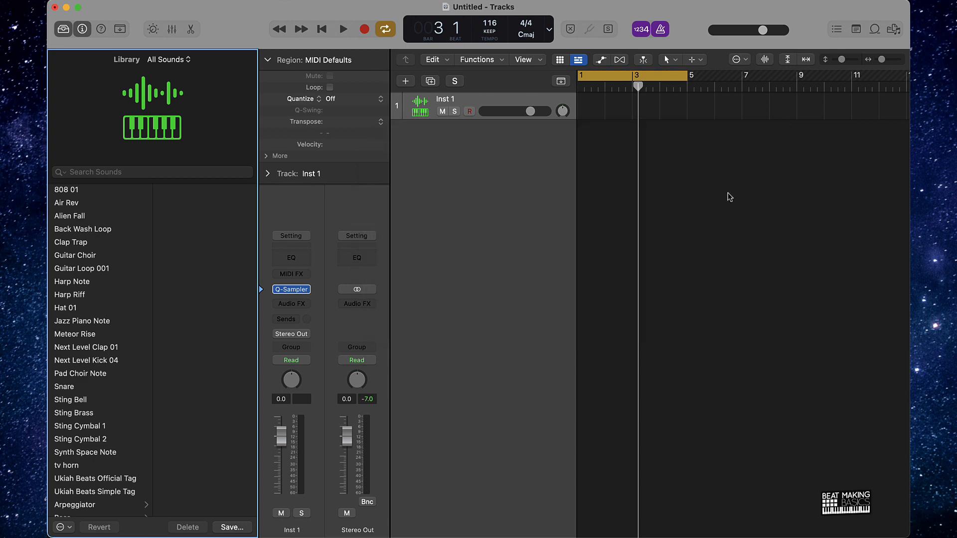
# Step: Hide the Library and open the Quick Sampler plug-in from the Inst 1 channel strip
pyautogui.click(81, 30)
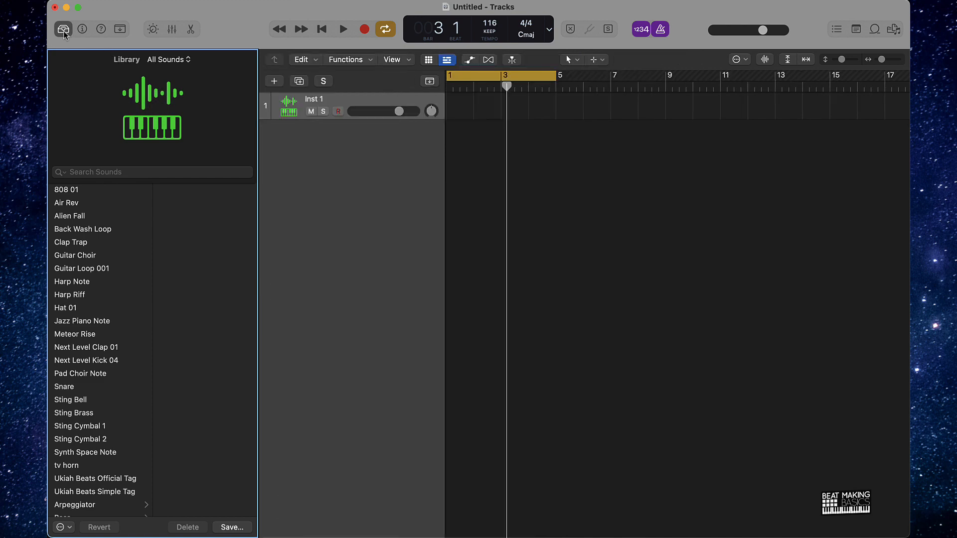
pyautogui.click(63, 30)
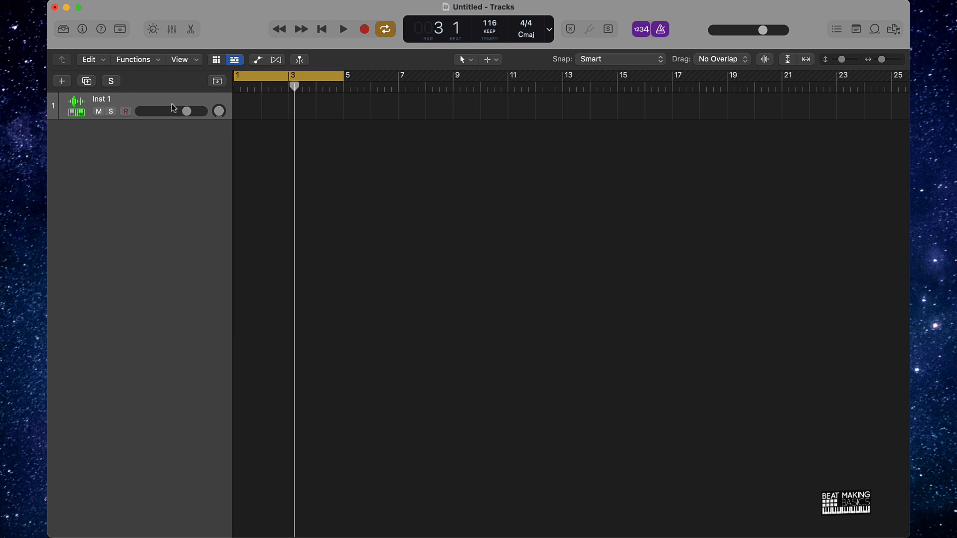
pyautogui.click(82, 29)
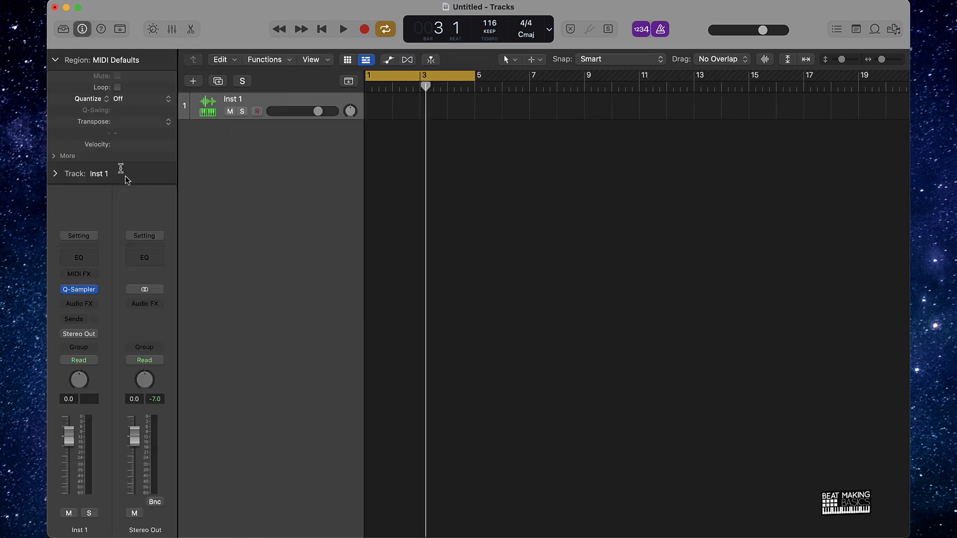
pyautogui.click(79, 290)
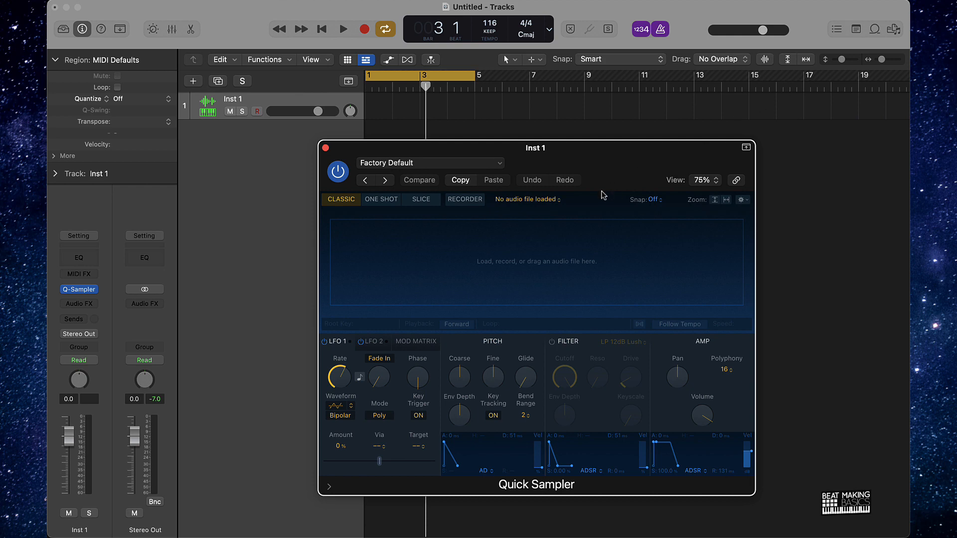
# Step: Show the Apple Loops, filter them by the Jazz genre and search for "piano"
pyautogui.click(874, 29)
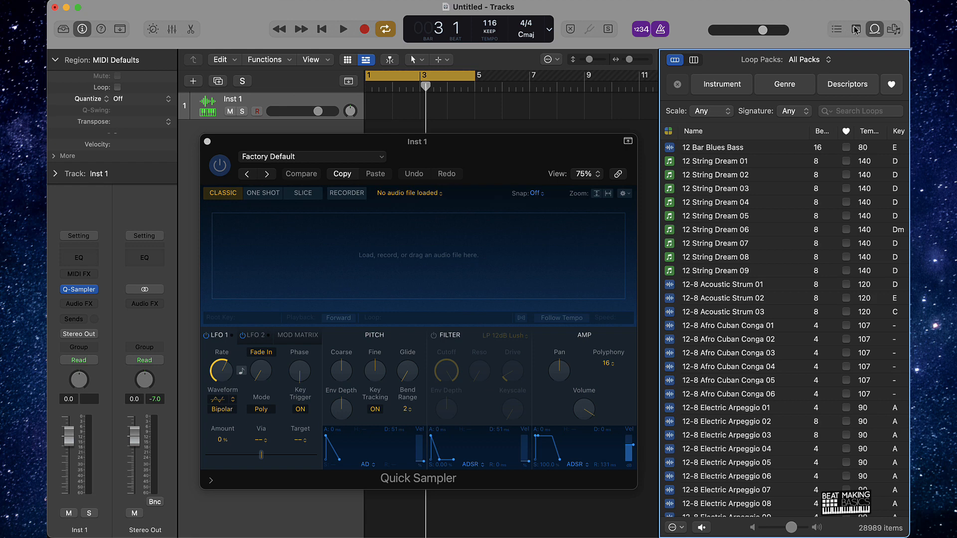
pyautogui.click(875, 31)
pyautogui.click(790, 90)
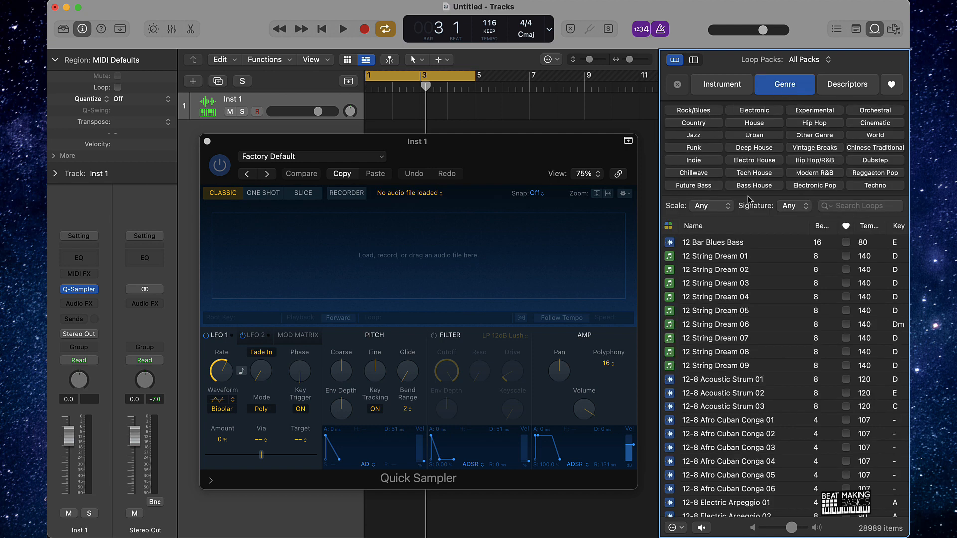
pyautogui.click(697, 137)
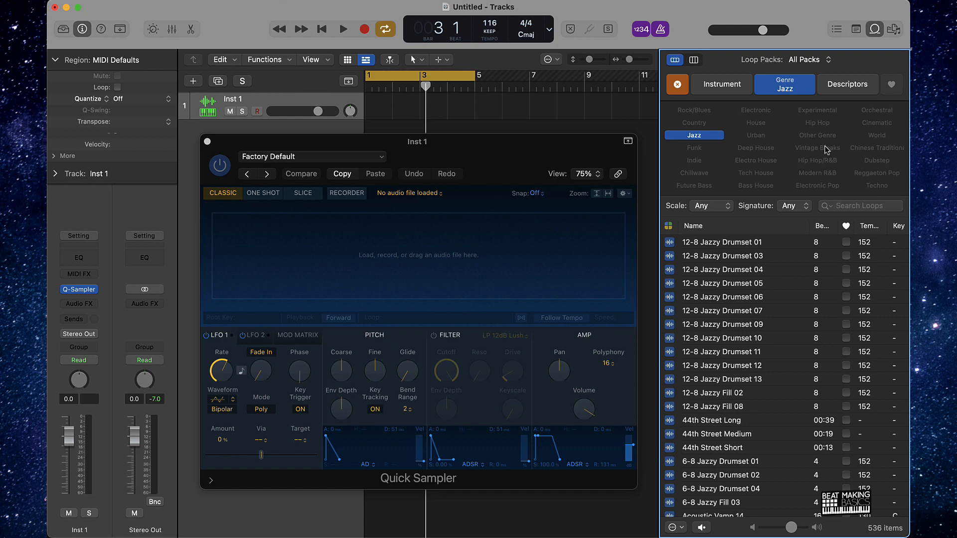
pyautogui.click(854, 206)
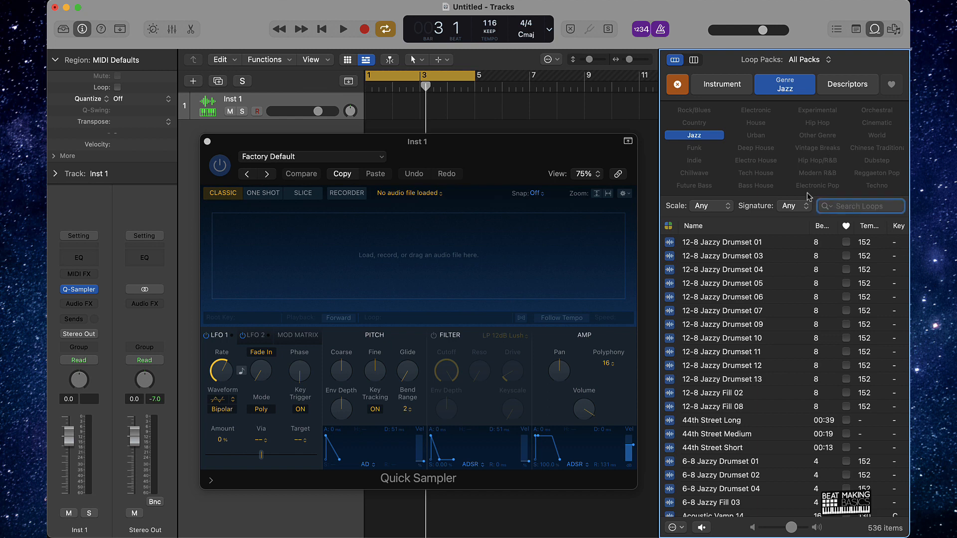
pyautogui.write('piano')
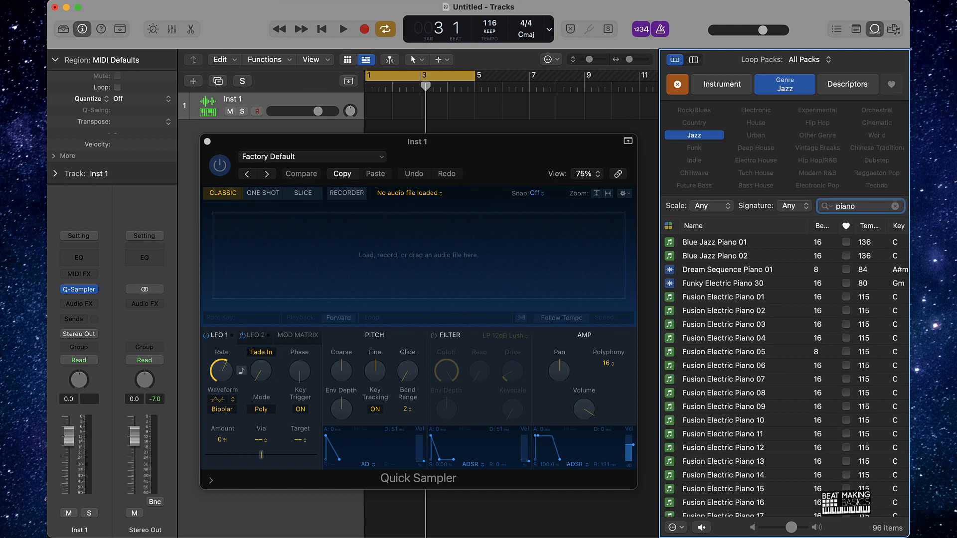
# Step: Audition the jazz piano loops and load Fusion Electric Piano 05 into Quick Sampler
pyautogui.click(707, 270)
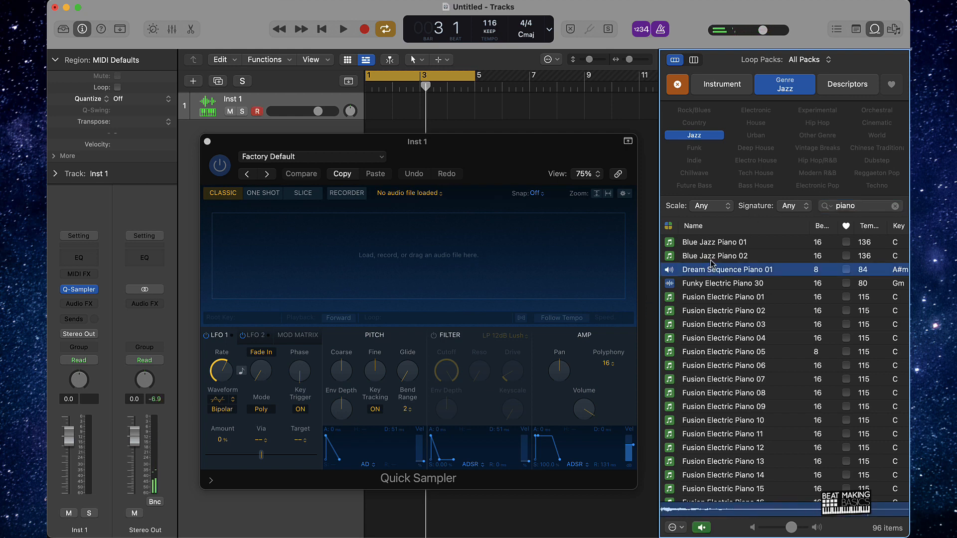
pyautogui.click(711, 260)
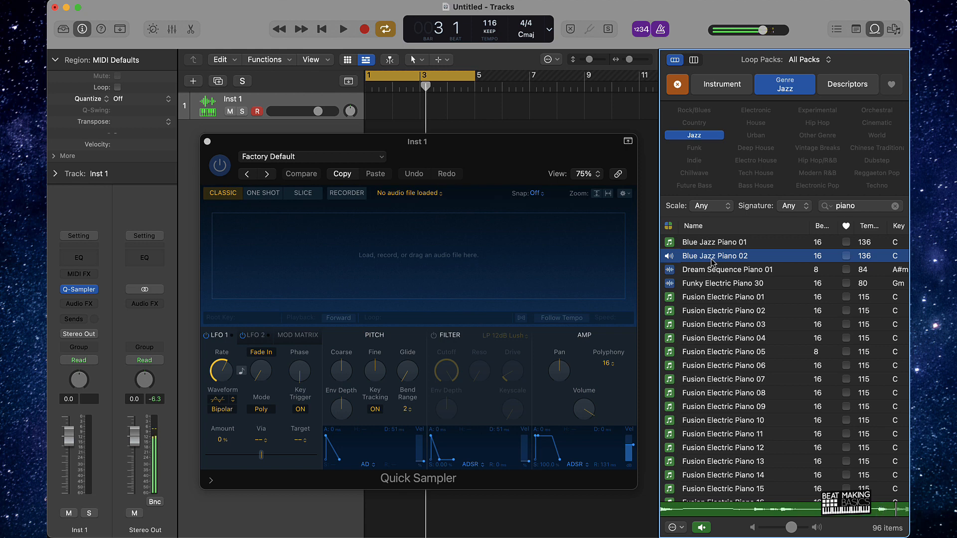
pyautogui.click(711, 247)
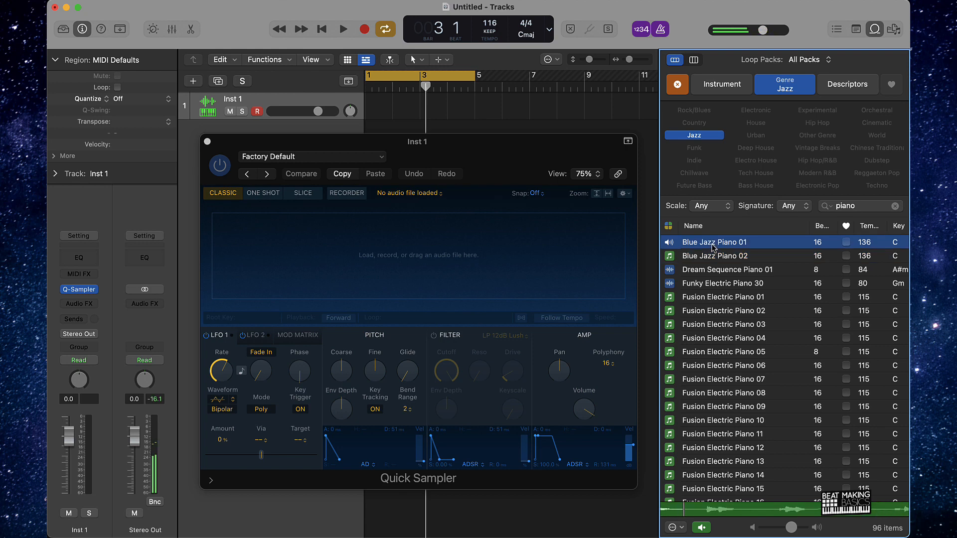
pyautogui.hscroll(1, 707, 293)
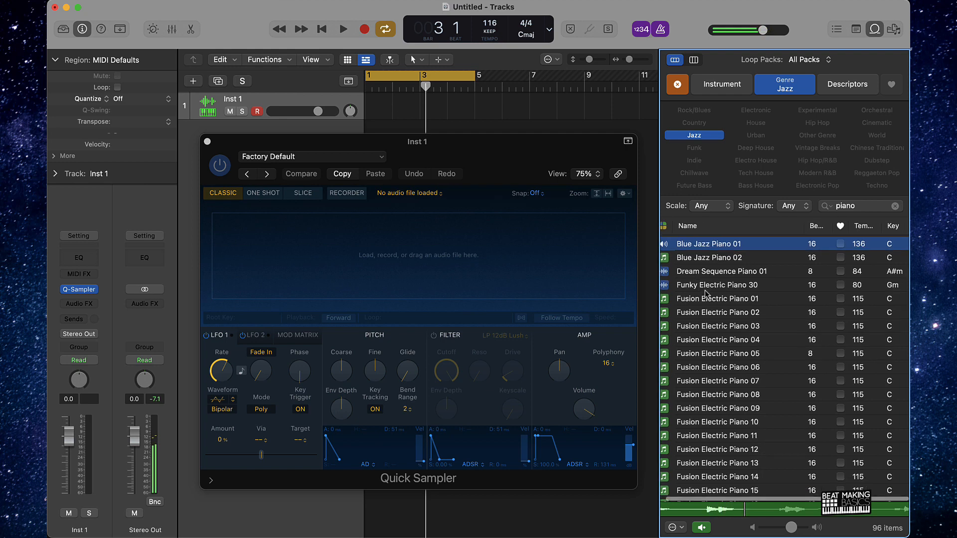
pyautogui.hscroll(-1, 704, 293)
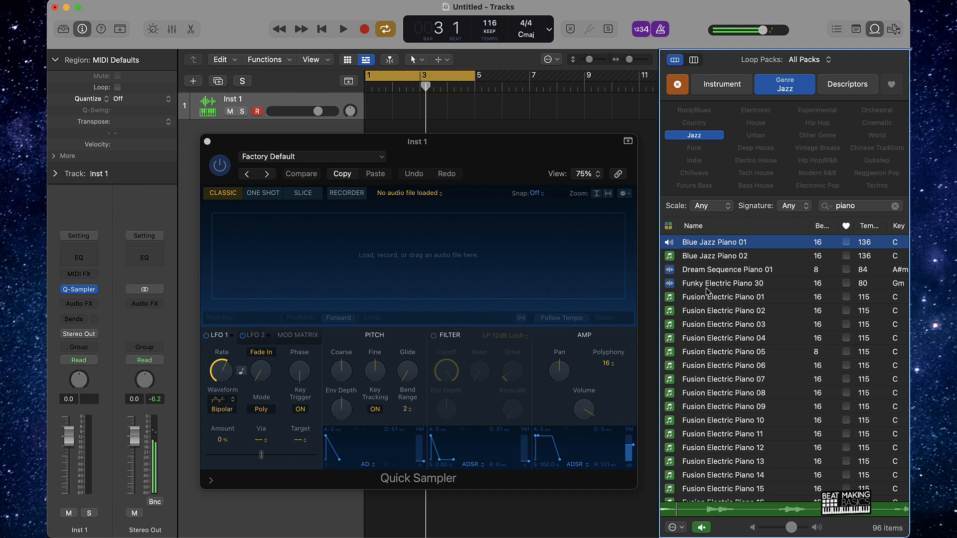
pyautogui.click(707, 297)
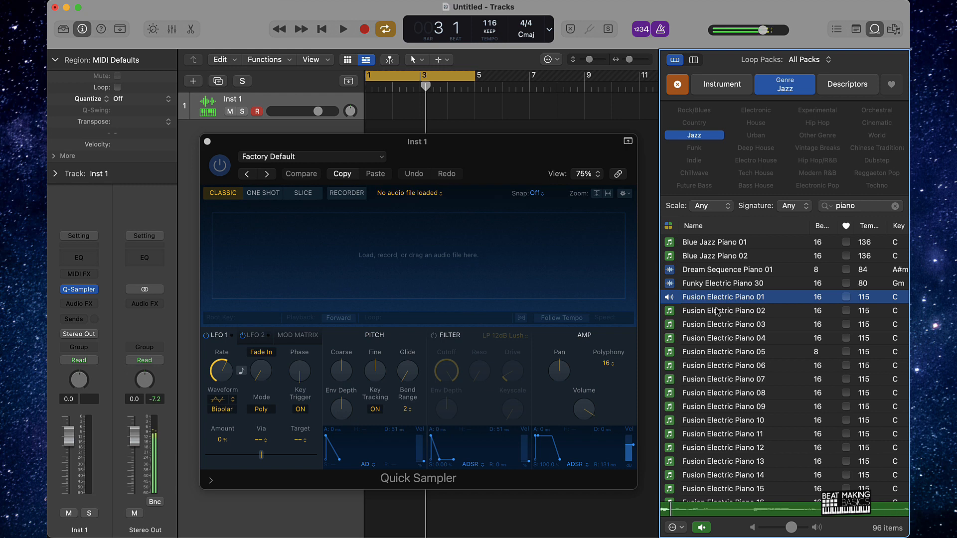
pyautogui.click(716, 310)
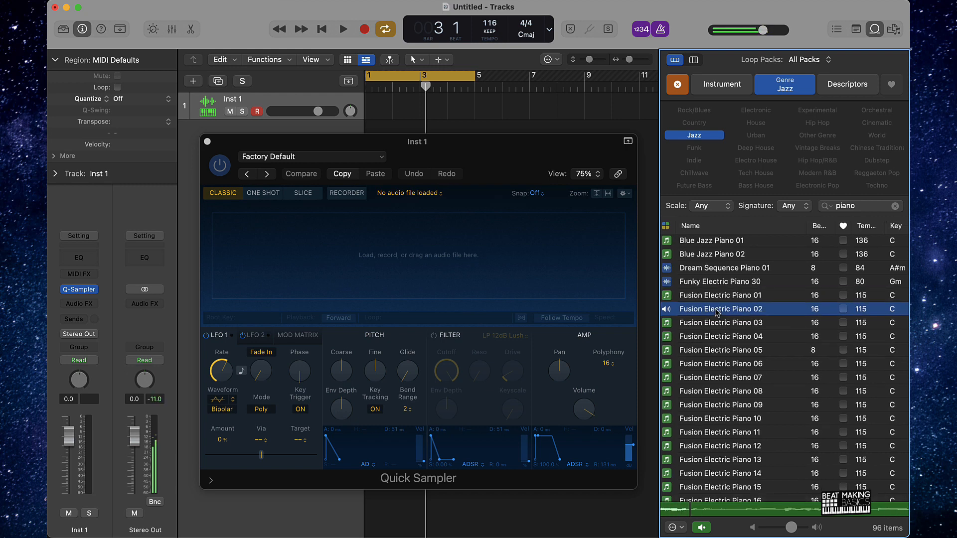
pyautogui.click(720, 323)
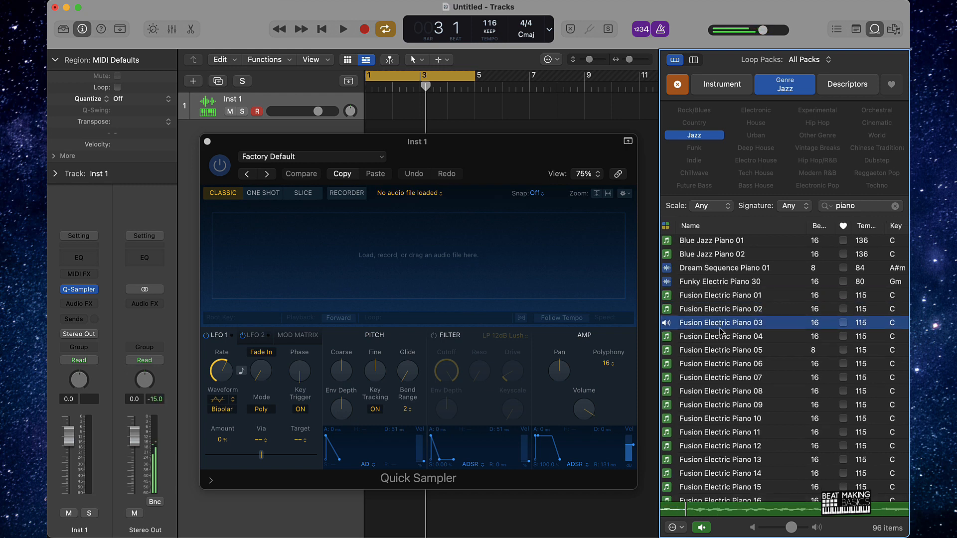
pyautogui.click(722, 338)
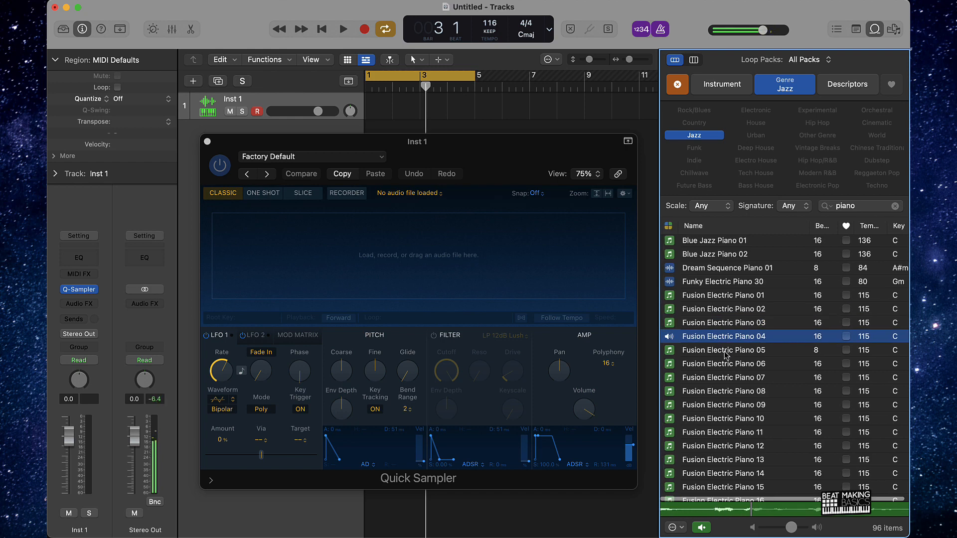
pyautogui.click(726, 353)
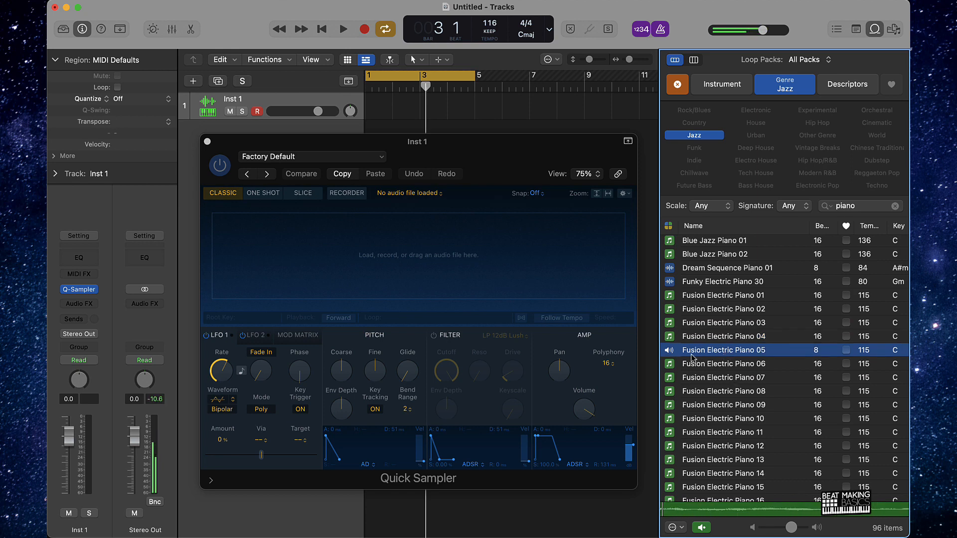
pyautogui.moveTo(688, 354); pyautogui.dragTo(344, 264)
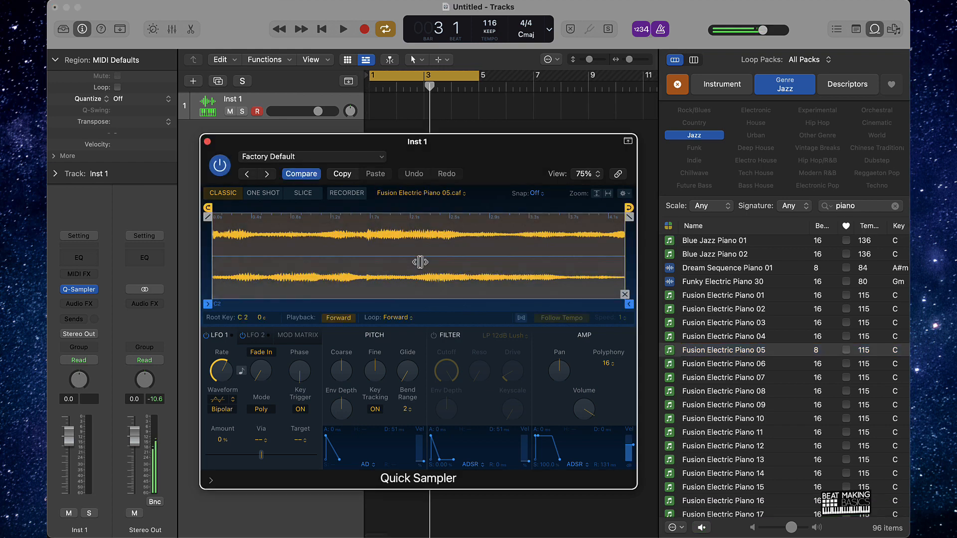
# Step: Make the loaded sample follow the tempo, with looping set to No Loop and playback set to Reverse
pyautogui.click(520, 318)
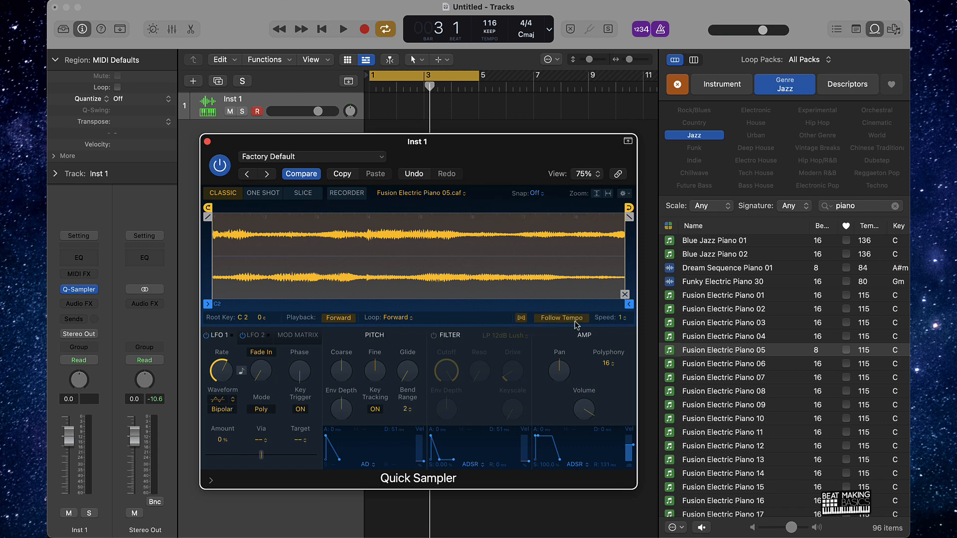
pyautogui.click(405, 319)
pyautogui.click(394, 310)
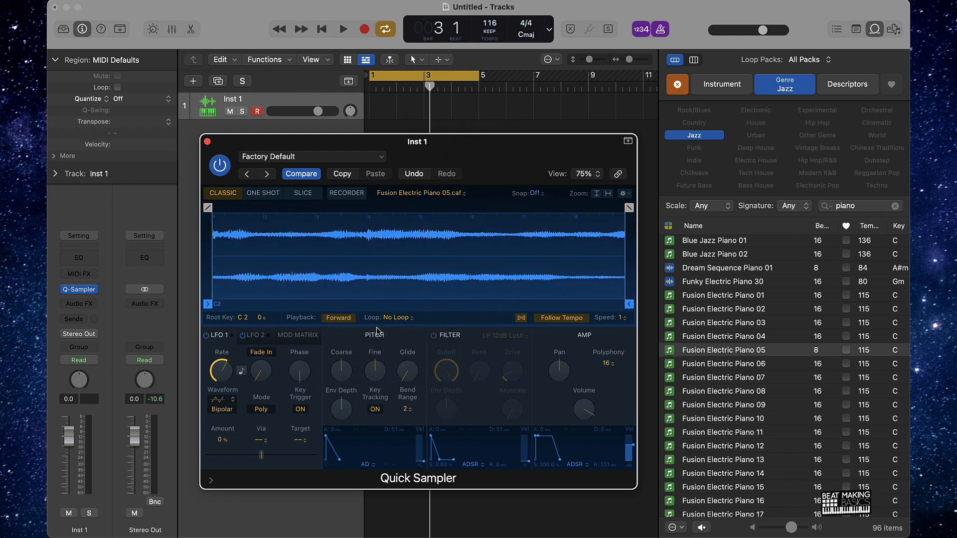
pyautogui.click(343, 320)
# Step: Open Musical Typing and test the reversed sample with the upper C note and the G below it
pyautogui.press('super+k')
pyautogui.press('k')
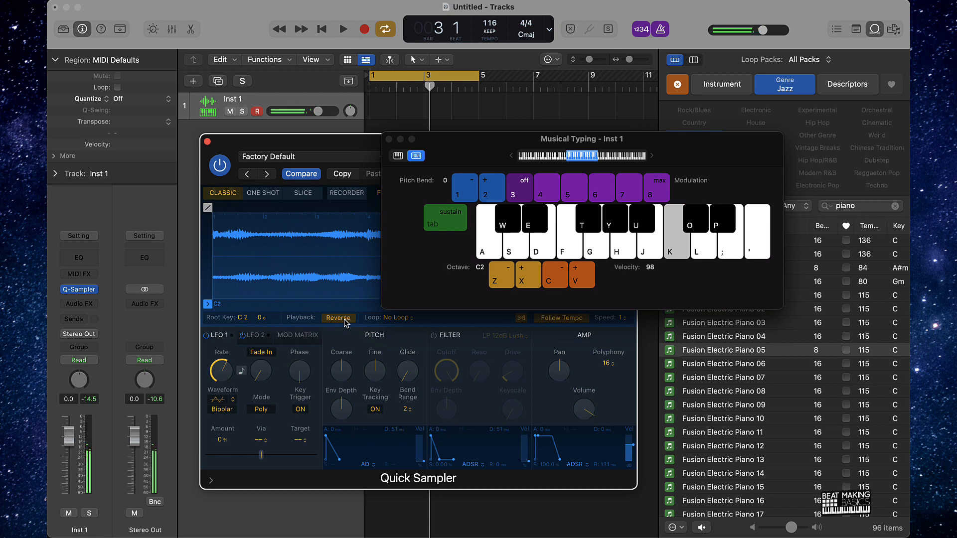
pyautogui.press('g')
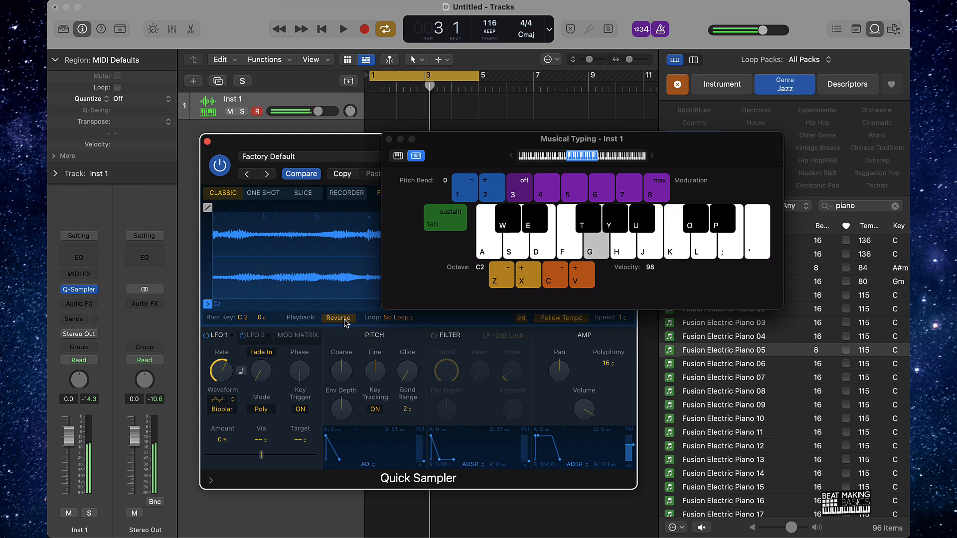
# Step: Close the loop browser and the Quick Sampler window, and move the Musical Typing keyboard down below the Inst 1 track
pyautogui.click(876, 29)
pyautogui.click(208, 144)
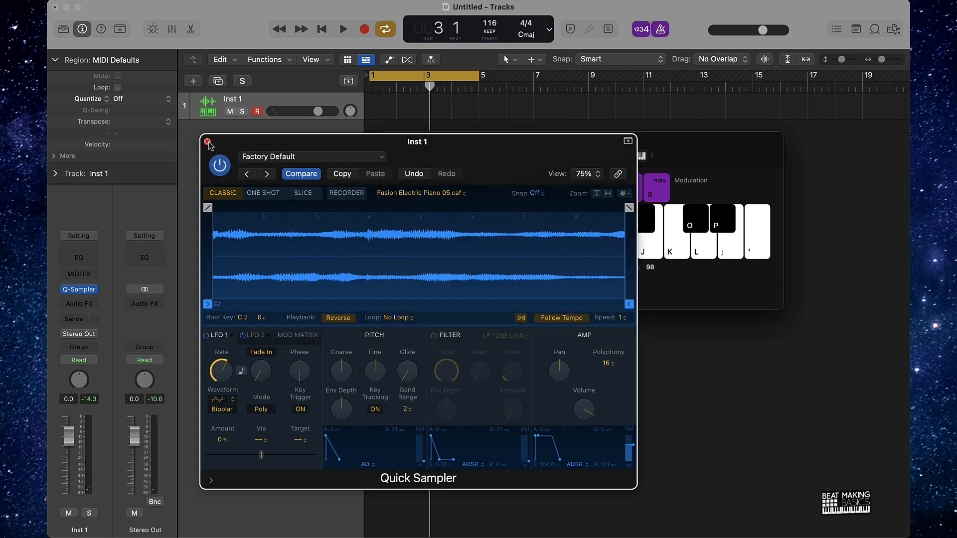
pyautogui.click(209, 144)
pyautogui.moveTo(467, 153); pyautogui.dragTo(274, 253)
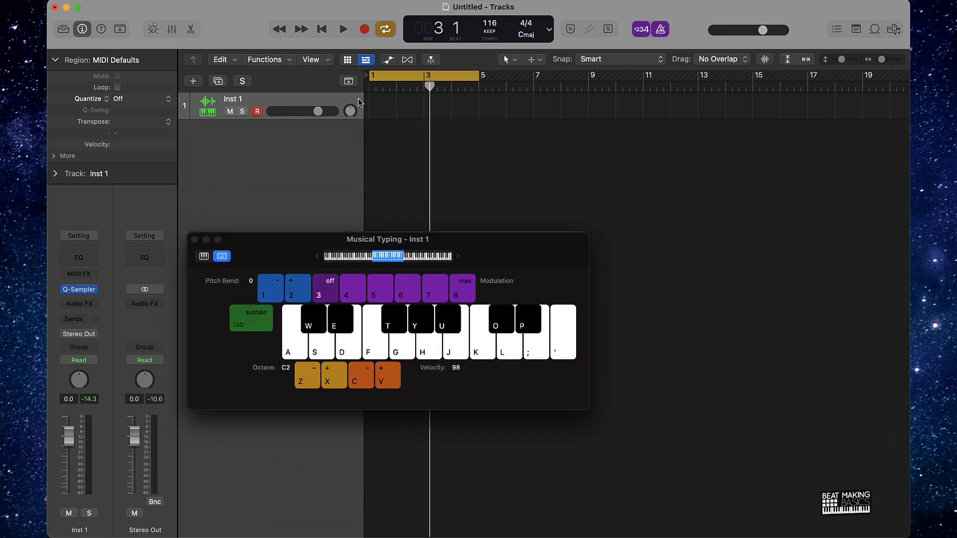
# Step: Record two upper C notes and two lower G notes, two bars each, from bar 1 with cycle off, and extend the cycle range to bar 9
pyautogui.press('k')
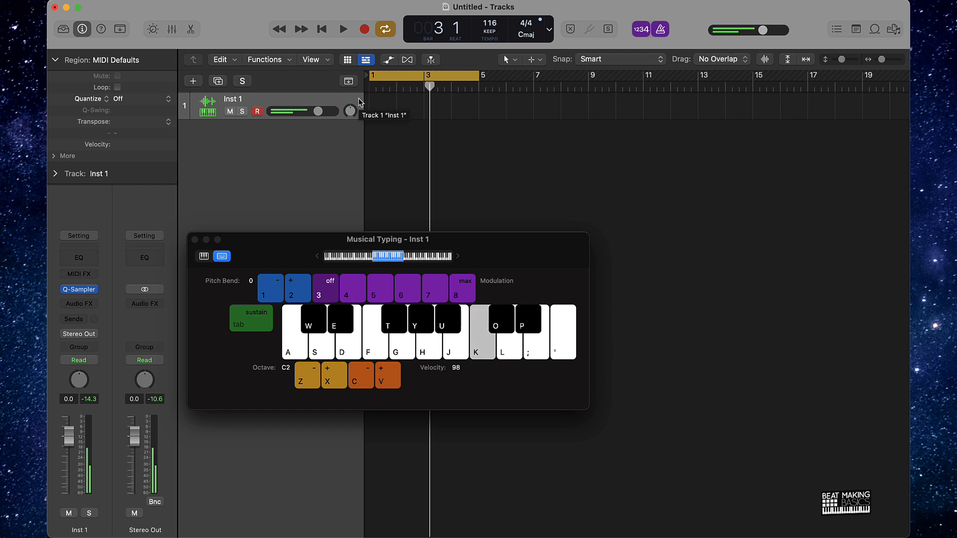
pyautogui.press('k')
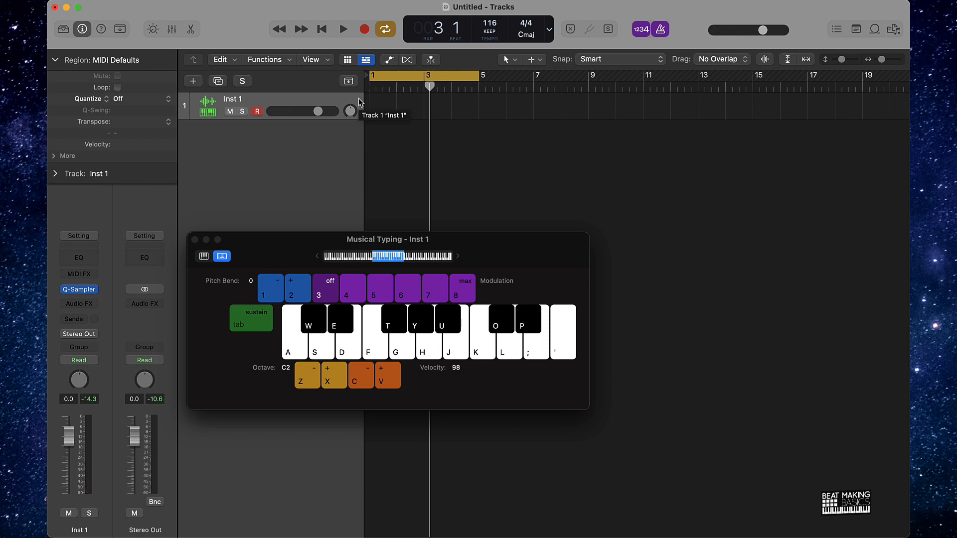
pyautogui.click(469, 77)
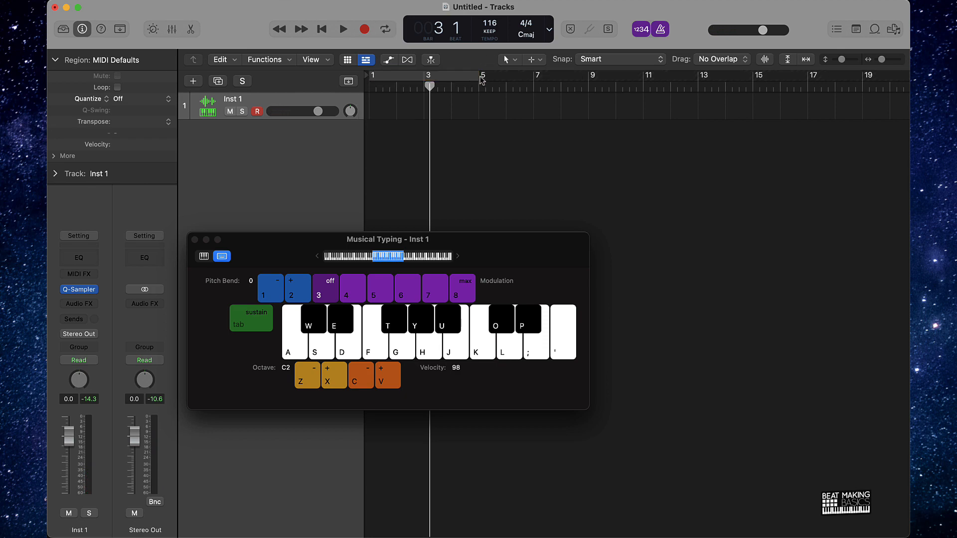
pyautogui.press('Return')
pyautogui.press('r')
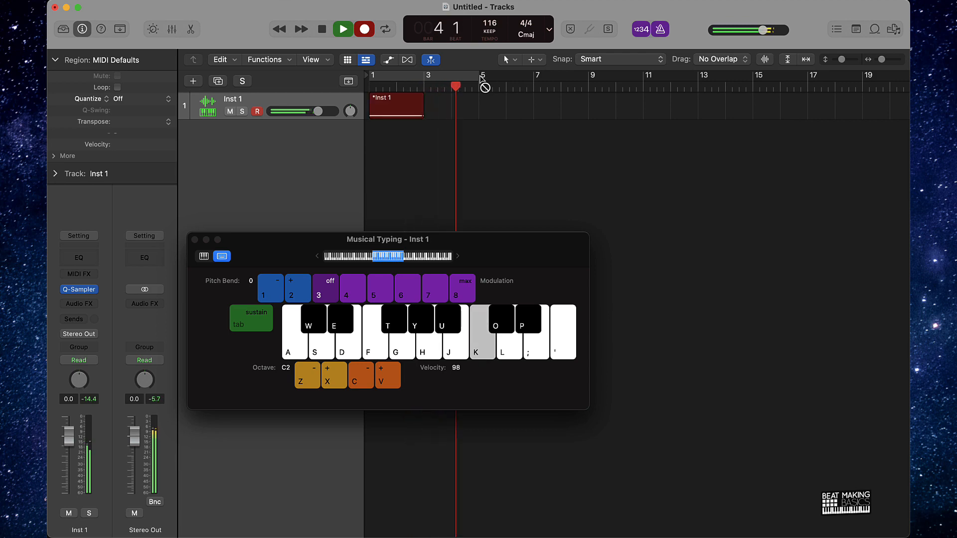
pyautogui.press('g')
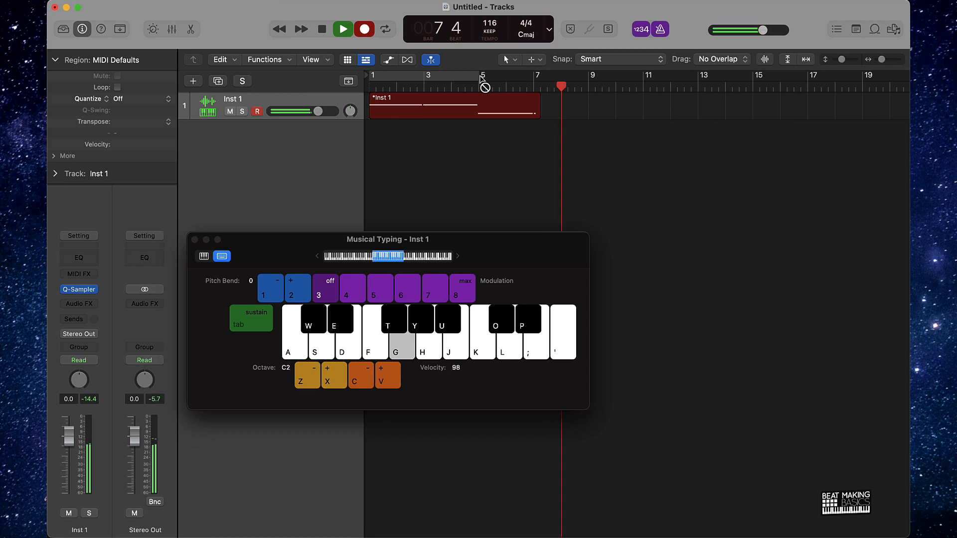
pyautogui.press('space')
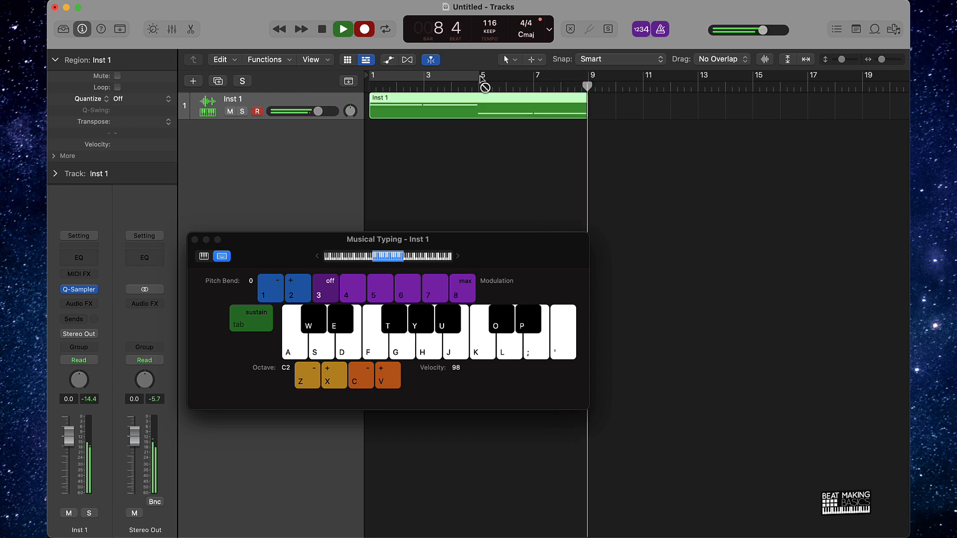
pyautogui.click(463, 76)
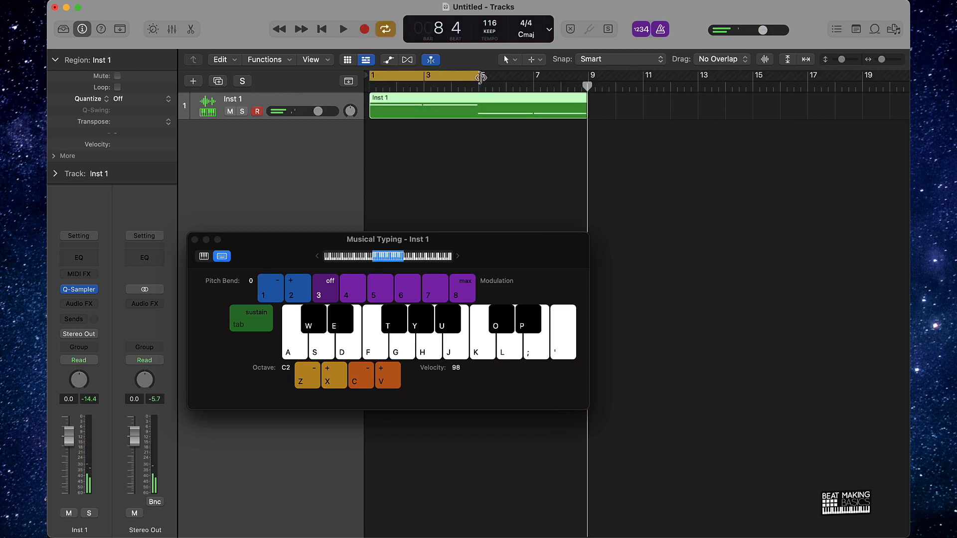
pyautogui.moveTo(463, 76); pyautogui.dragTo(565, 88)
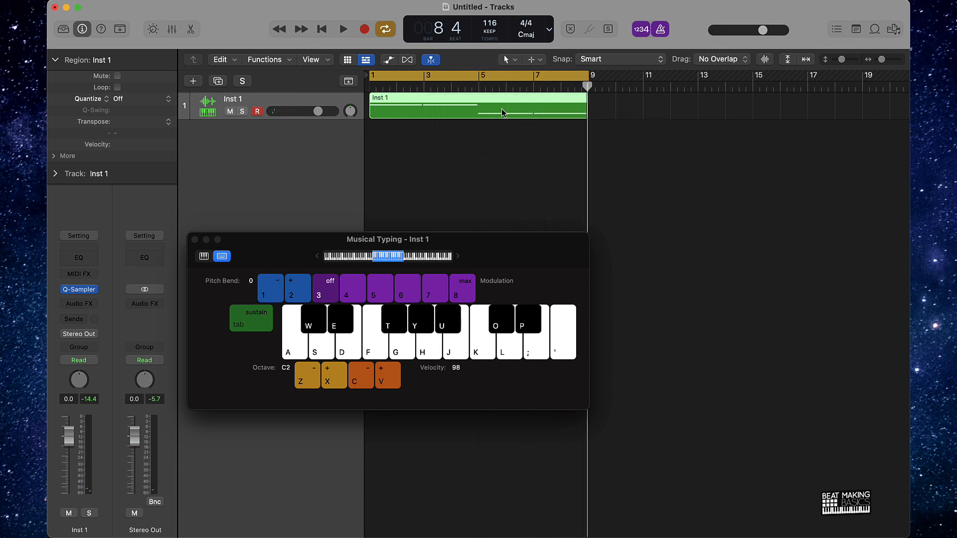
# Step: In the Piano Roll, quantize all recorded notes to 1/16 Note and trim their ends to the following notes with Force Legato
pyautogui.doubleClick(501, 109)
pyautogui.click(195, 240)
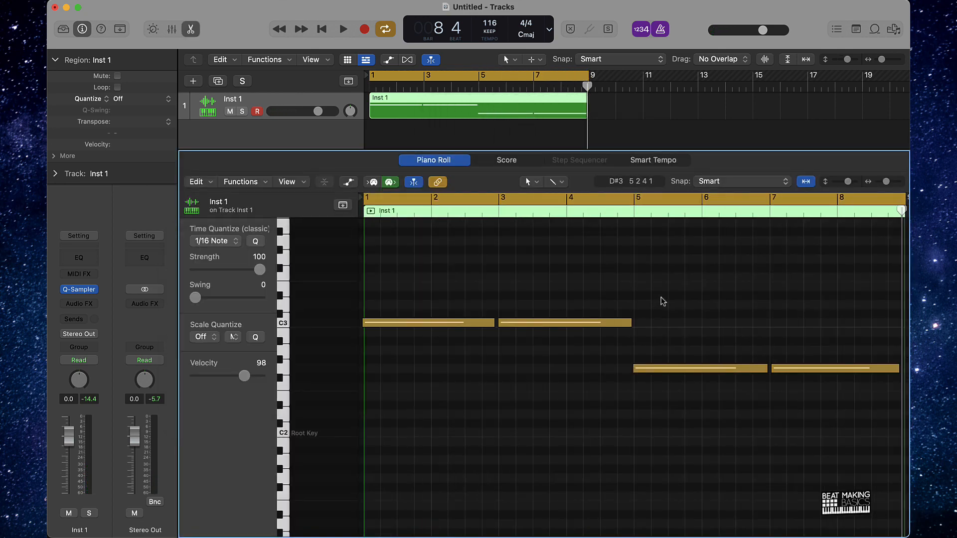
pyautogui.press('super+a')
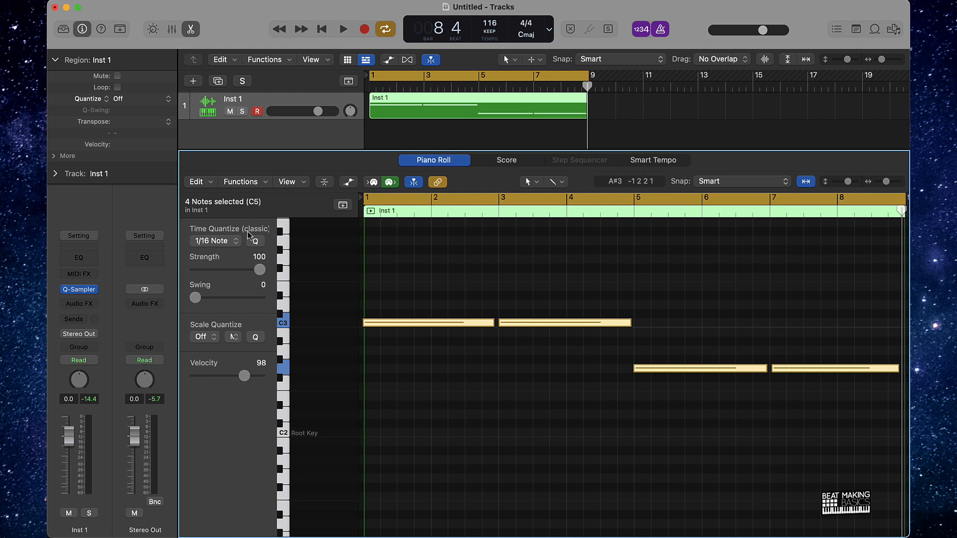
pyautogui.click(255, 241)
pyautogui.rightClick(606, 327)
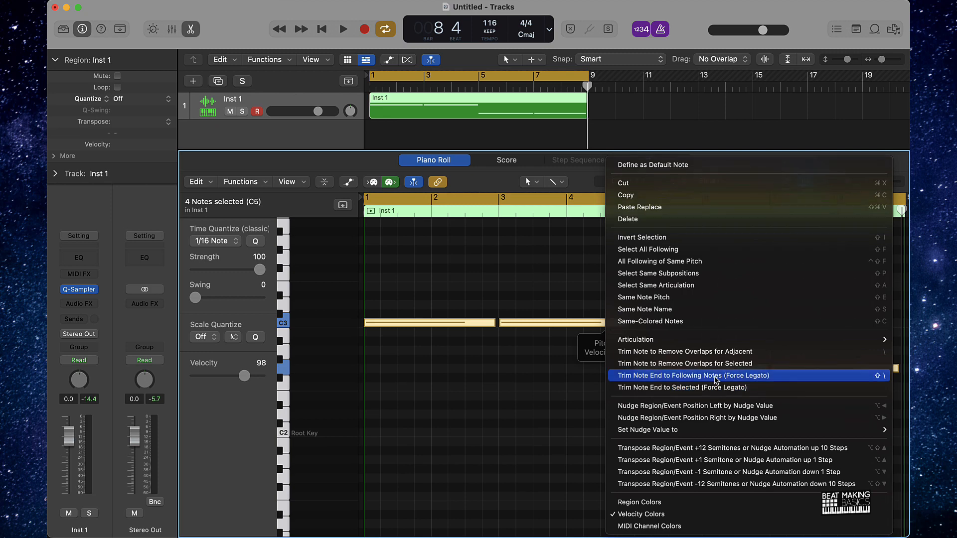
pyautogui.click(712, 375)
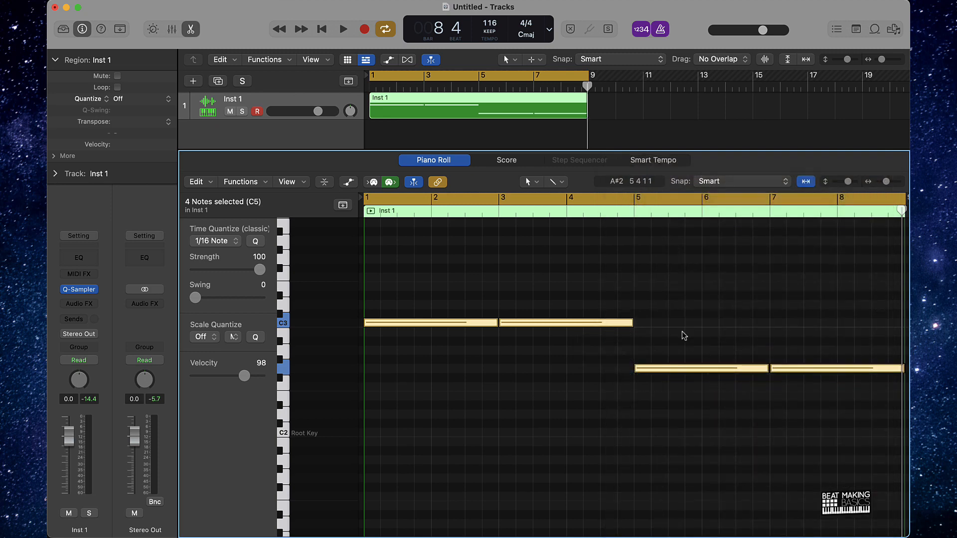
pyautogui.click(773, 326)
pyautogui.press('e')
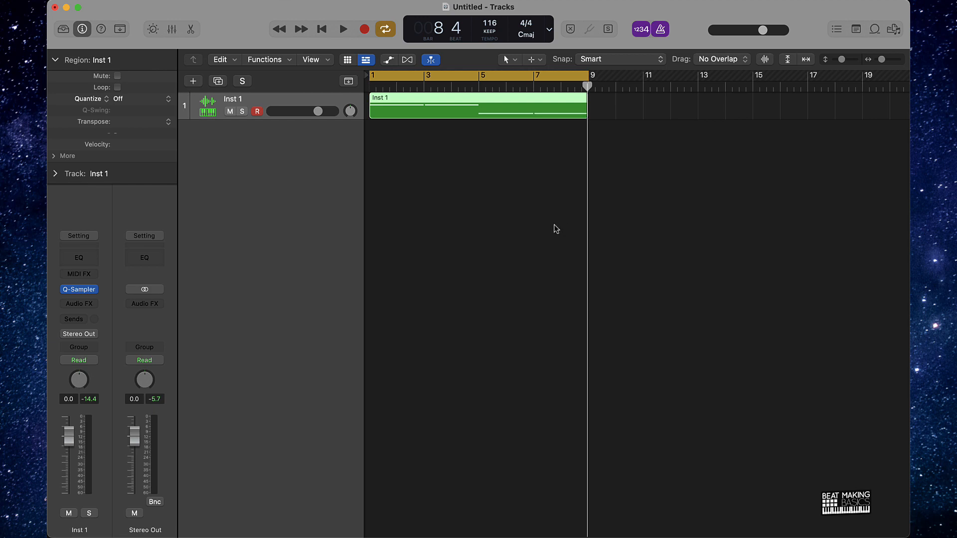
pyautogui.click(324, 152)
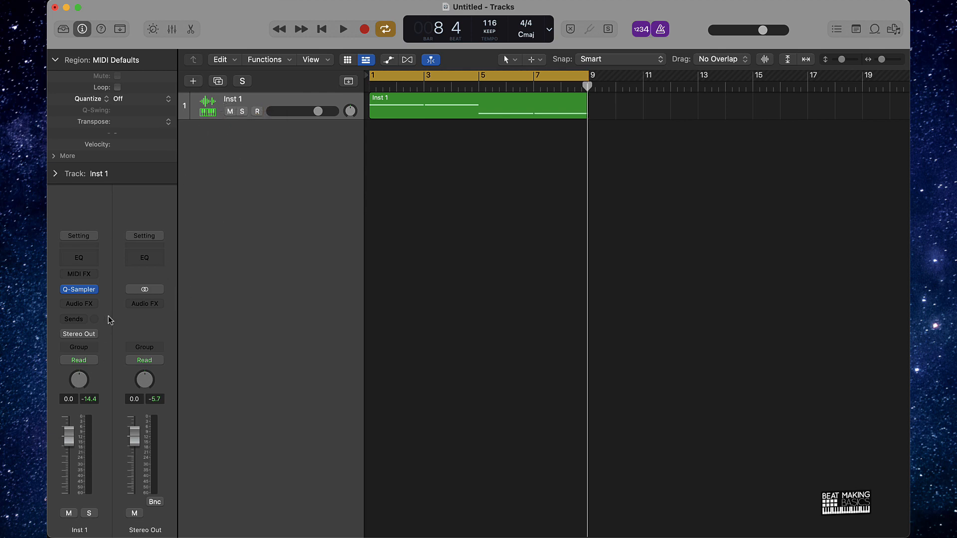
# Step: Insert the stereo version of the iZotope Vinyl plug-in as an audio effect on the Inst 1 channel
pyautogui.click(94, 304)
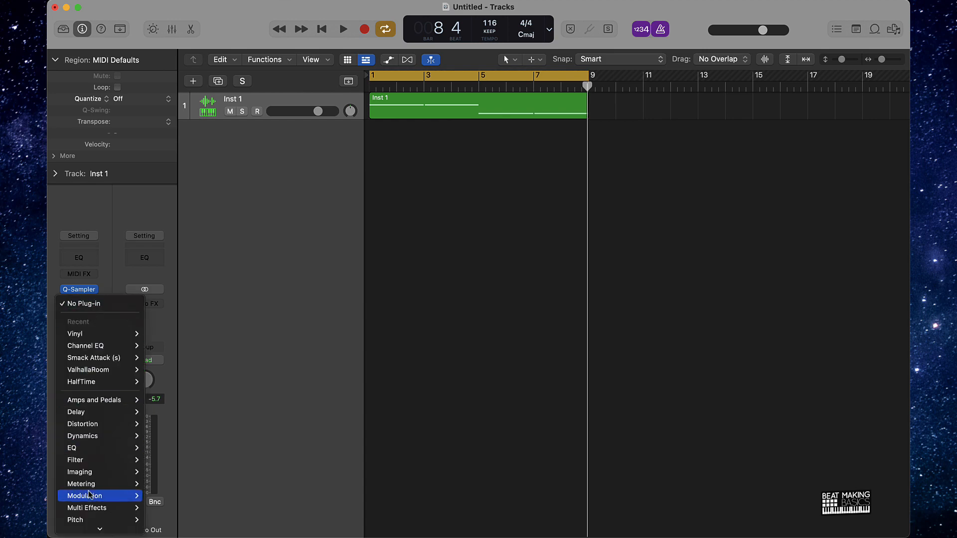
pyautogui.moveTo(118, 527)
pyautogui.moveTo(164, 527)
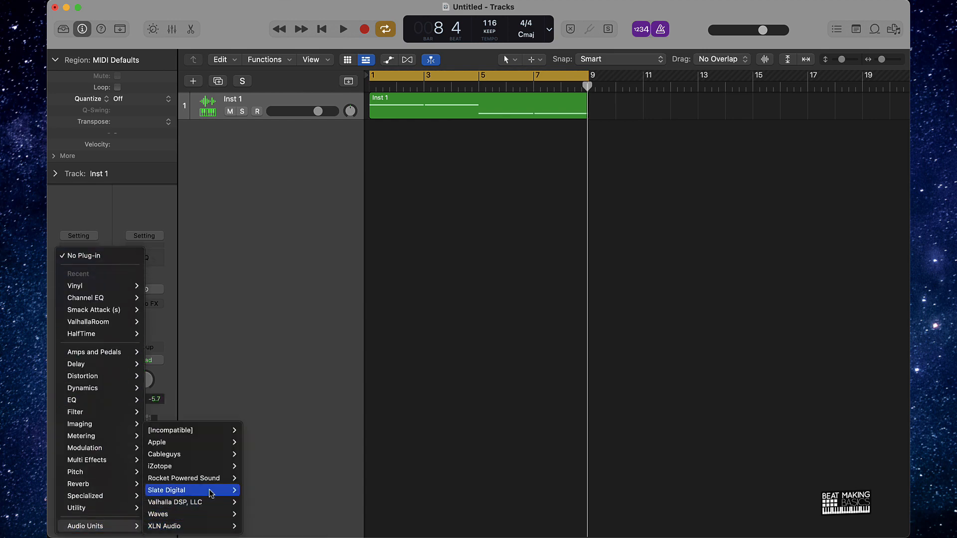
pyautogui.moveTo(217, 468)
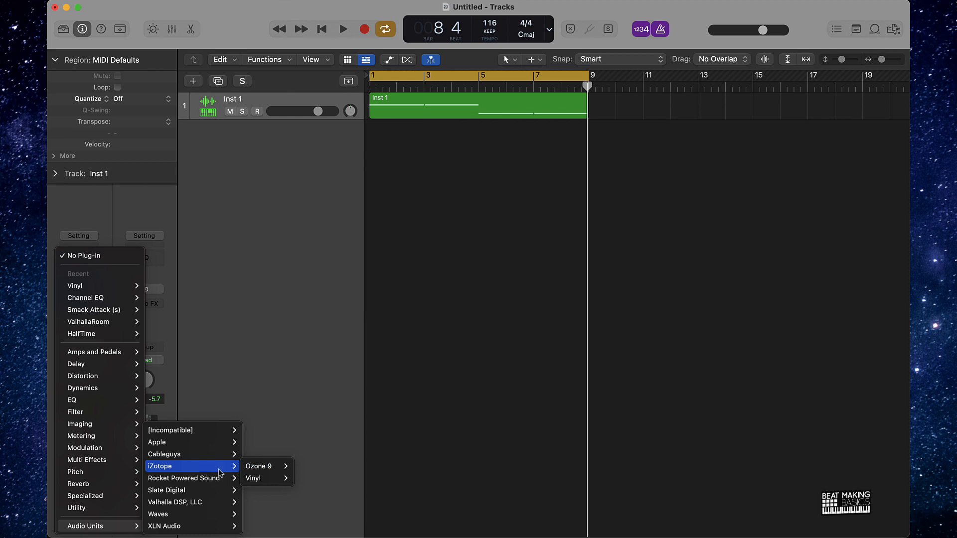
pyautogui.moveTo(254, 482)
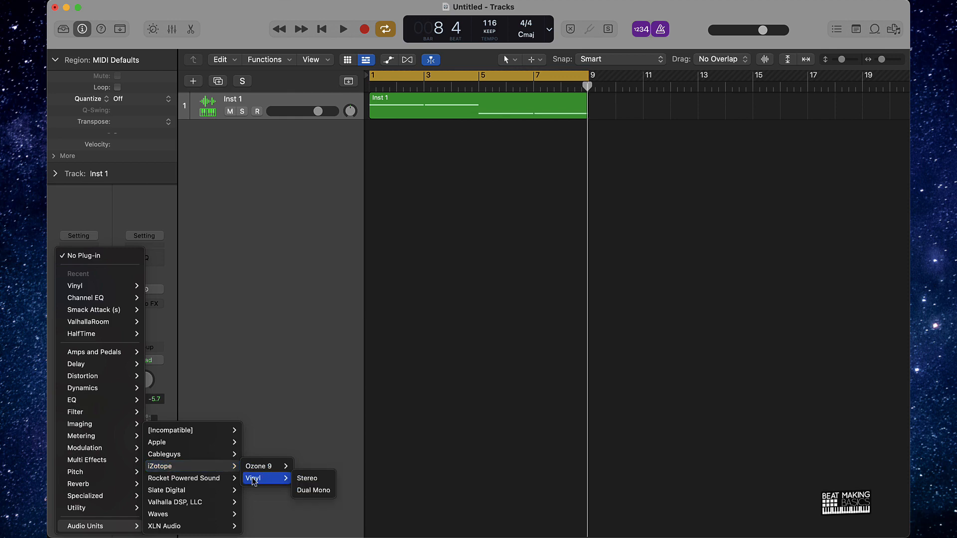
pyautogui.click(314, 480)
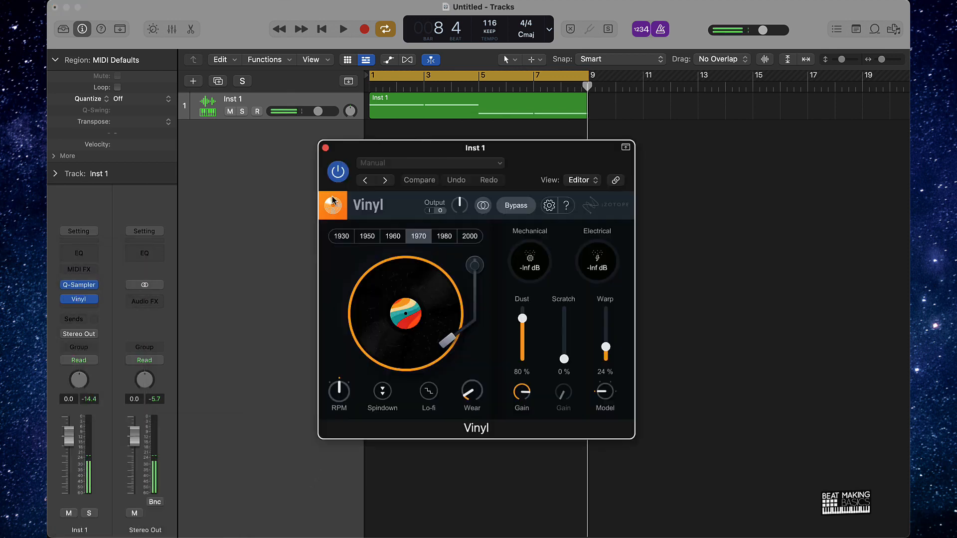
# Step: In Vinyl, set Dust to 0 %, the year to 2000 and Warp to 55 %, and add a small amount of Wear
pyautogui.moveTo(468, 386); pyautogui.dragTo(488, 453)
pyautogui.moveTo(522, 318); pyautogui.dragTo(522, 363)
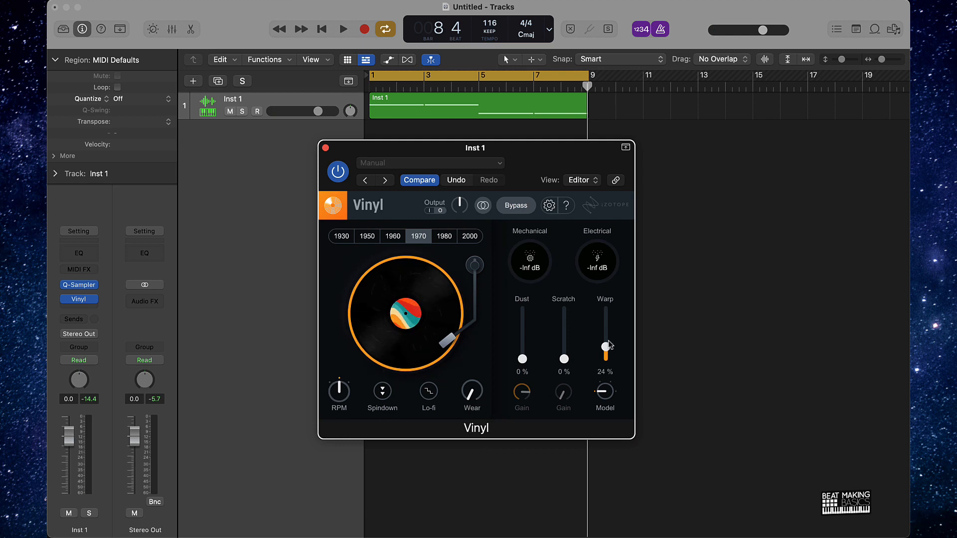
pyautogui.moveTo(608, 352); pyautogui.dragTo(609, 345)
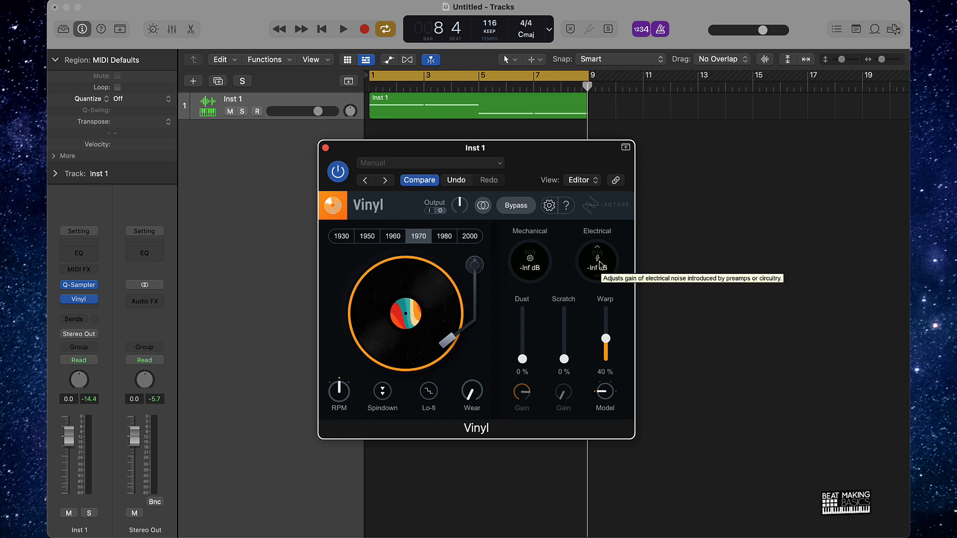
pyautogui.click(470, 237)
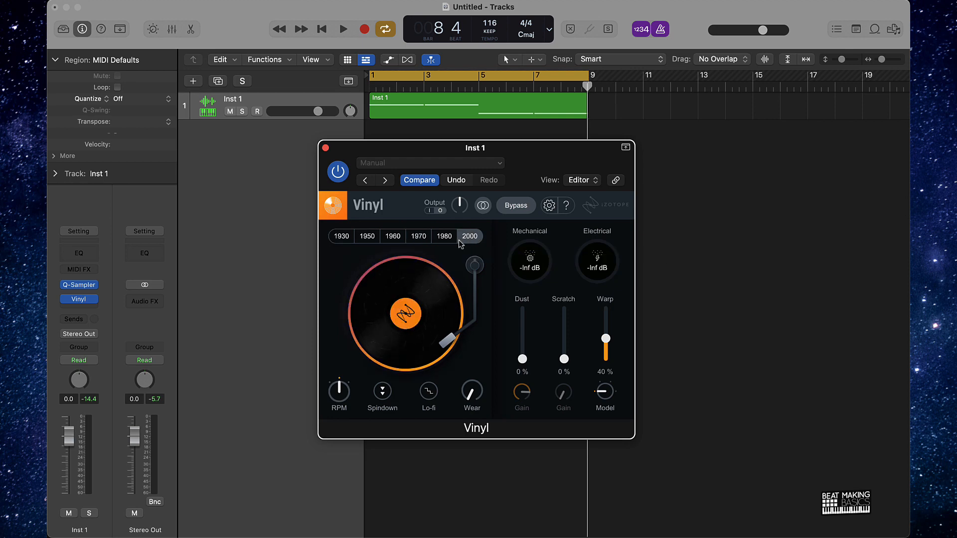
pyautogui.moveTo(605, 338); pyautogui.dragTo(607, 332)
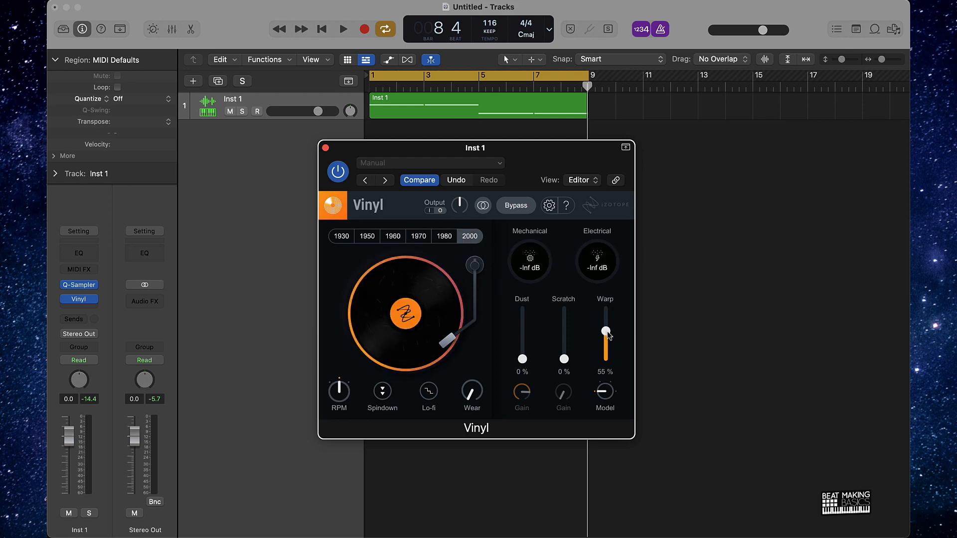
pyautogui.moveTo(468, 394)
pyautogui.mouseDown()
pyautogui.moveTo(459, 363)
pyautogui.moveTo(466, 395)
pyautogui.mouseUp()
# Step: Play back the looped melody with the Vinyl effect, closing the plug-in window and turning off the metronome
pyautogui.press('space')
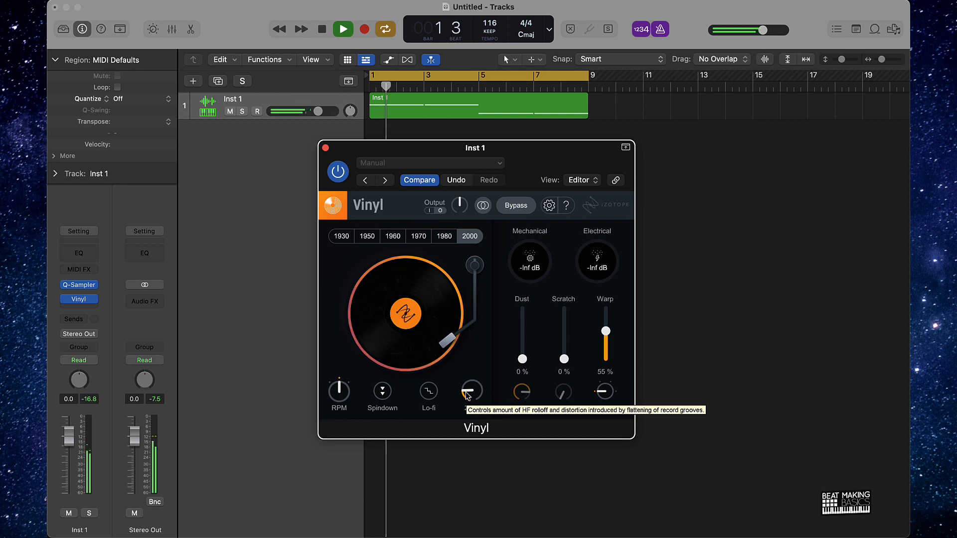
pyautogui.click(325, 147)
pyautogui.click(662, 34)
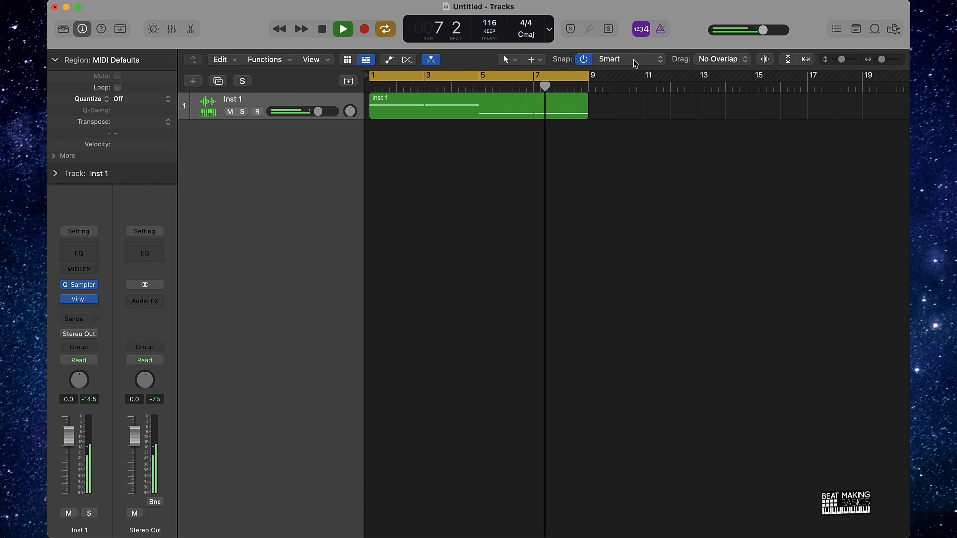
pyautogui.press('space')
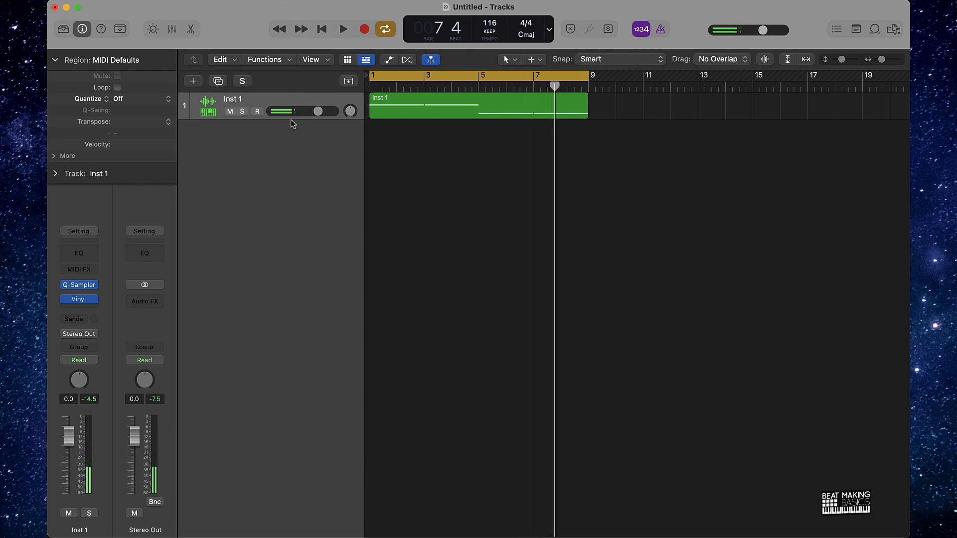
pyautogui.doubleClick(241, 98)
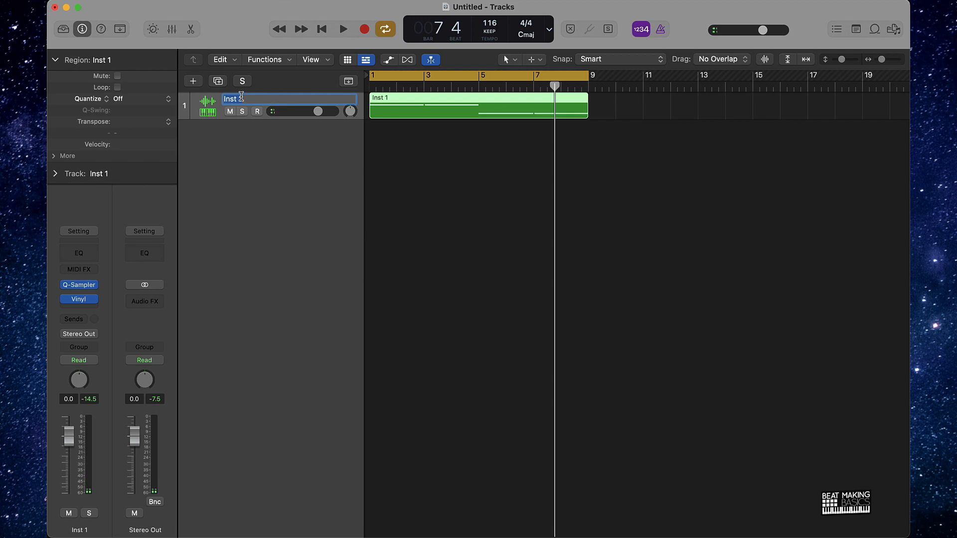
pyautogui.click(469, 180)
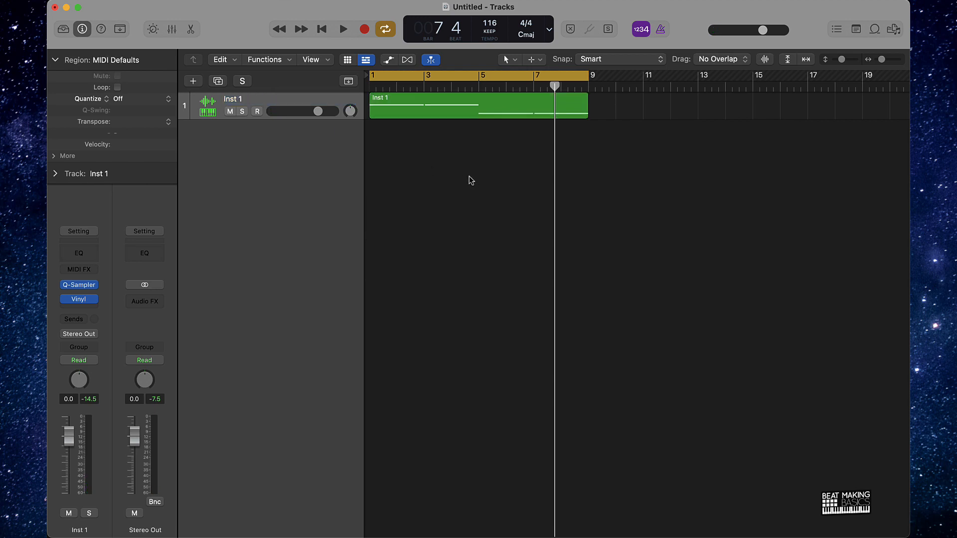
# Step: Reopen the loop browser, clear the piano search and try searching the jazz loops for "ch" and "pa"
pyautogui.click(874, 30)
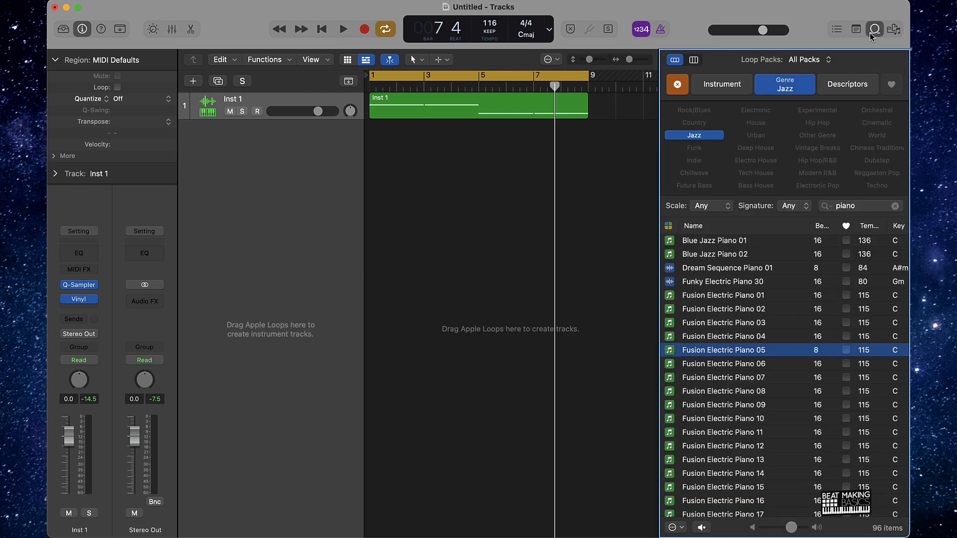
pyautogui.click(895, 206)
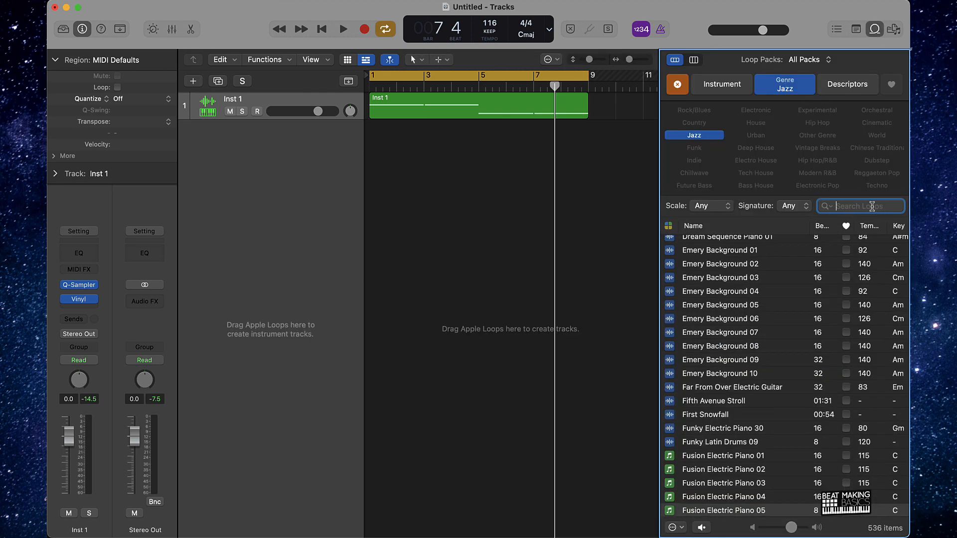
pyautogui.write('ch')
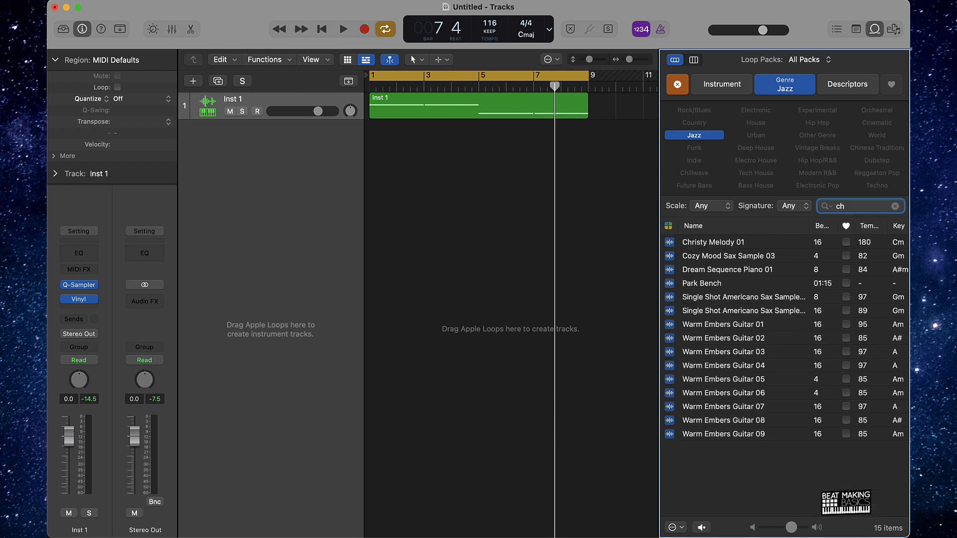
pyautogui.press('BackSpace')
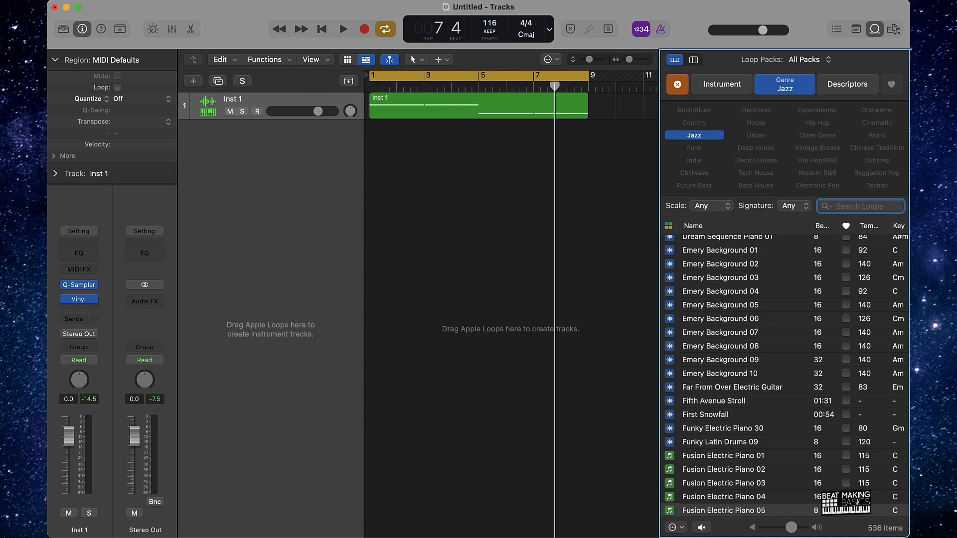
pyautogui.write('paying')
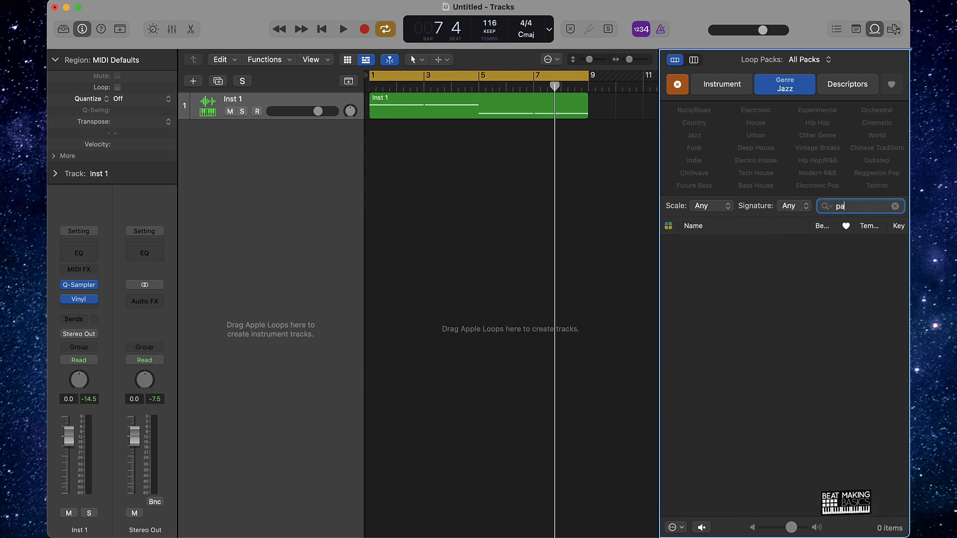
# Step: Remove the Jazz genre filter from the loop browser
pyautogui.click(764, 96)
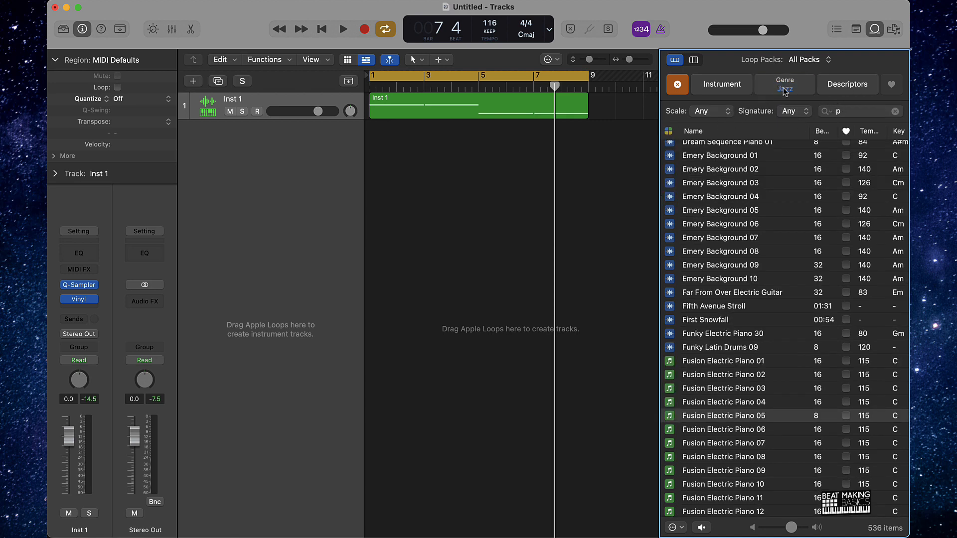
pyautogui.click(785, 91)
pyautogui.click(698, 136)
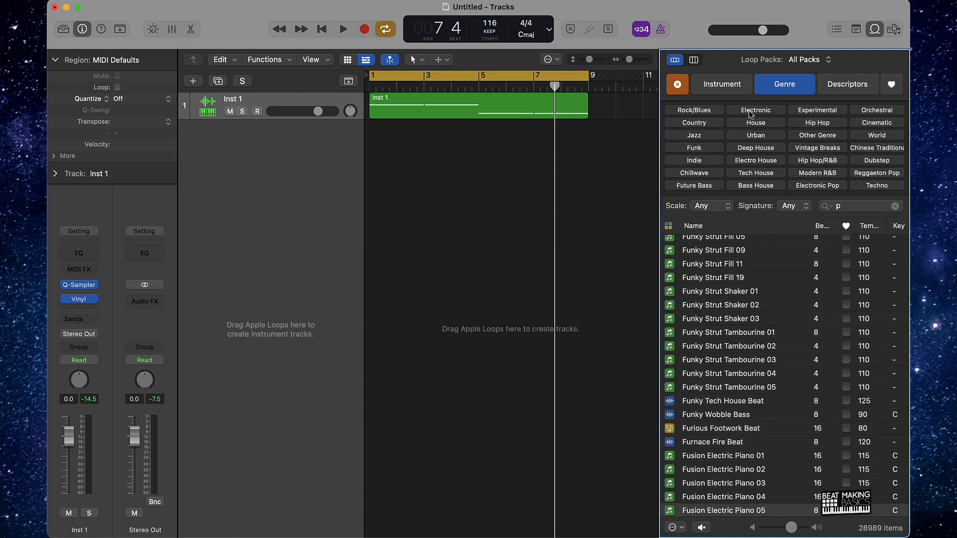
# Step: Search the loop browser for "crowd" and look through the matching loops
pyautogui.click(856, 206)
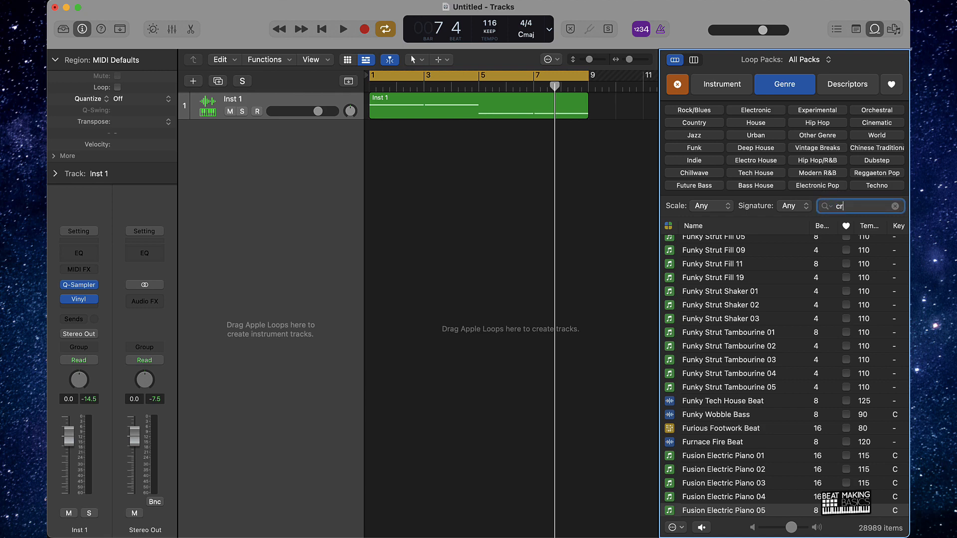
pyautogui.write('cro')
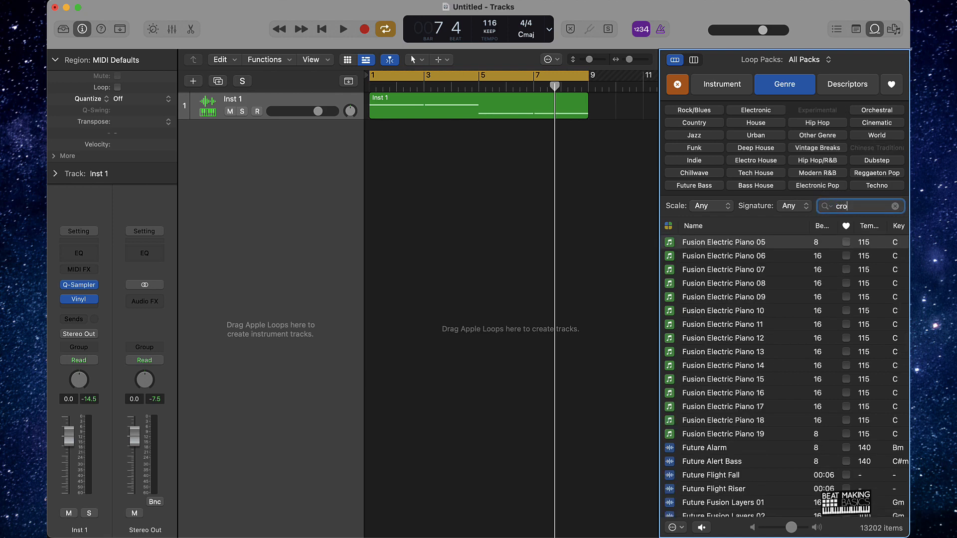
pyautogui.write('wd')
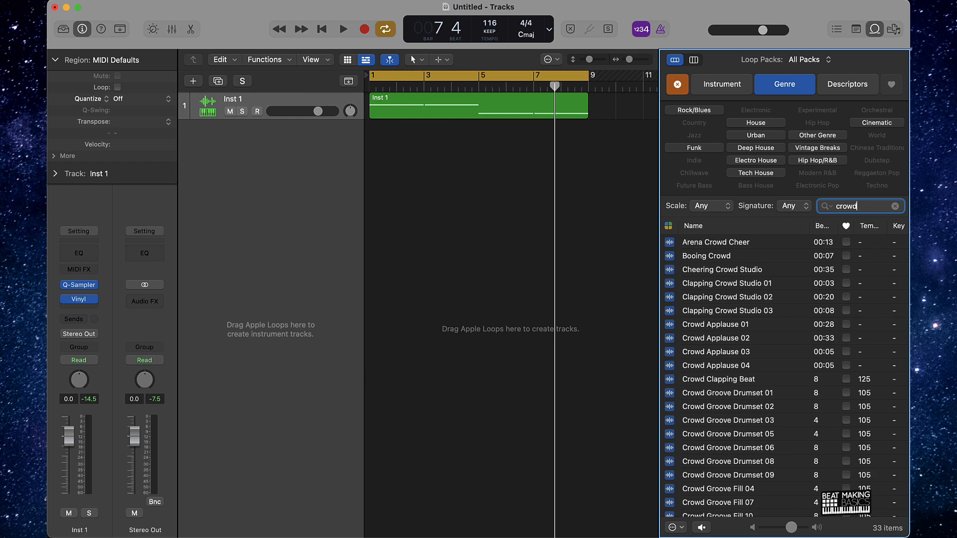
pyautogui.scroll(-8, 780, 396)
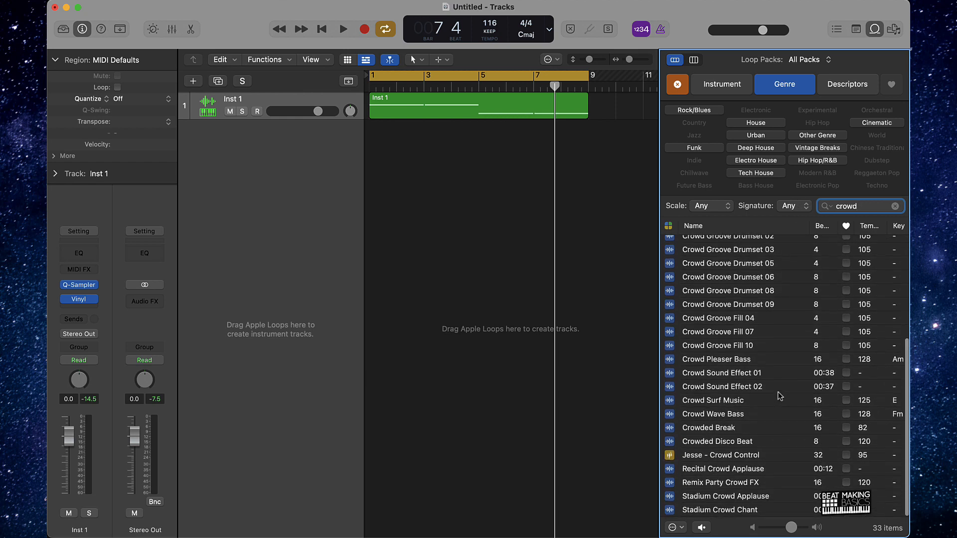
pyautogui.scroll(-2, 780, 396)
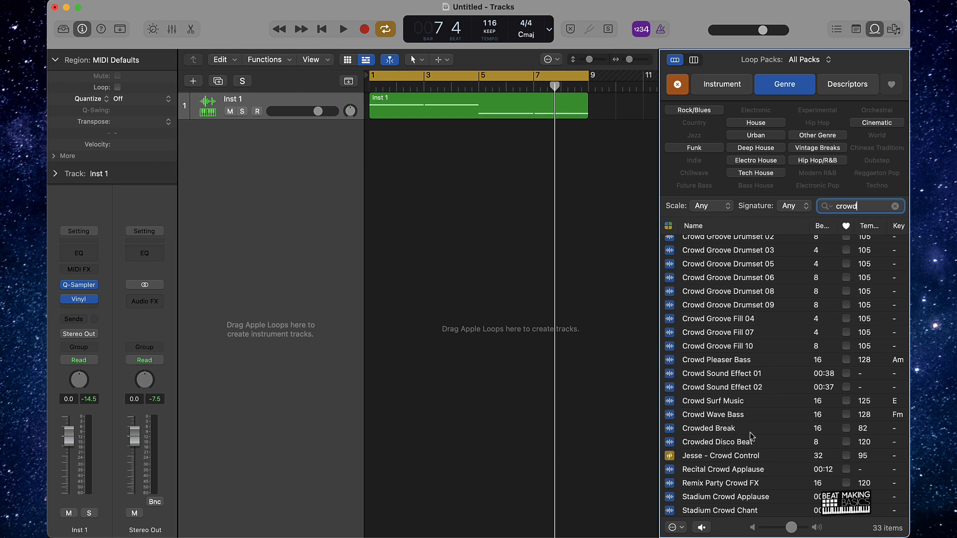
# Step: Try a loop search for "outside", and return to searching for "crowd"
pyautogui.doubleClick(868, 206)
pyautogui.write('outside')
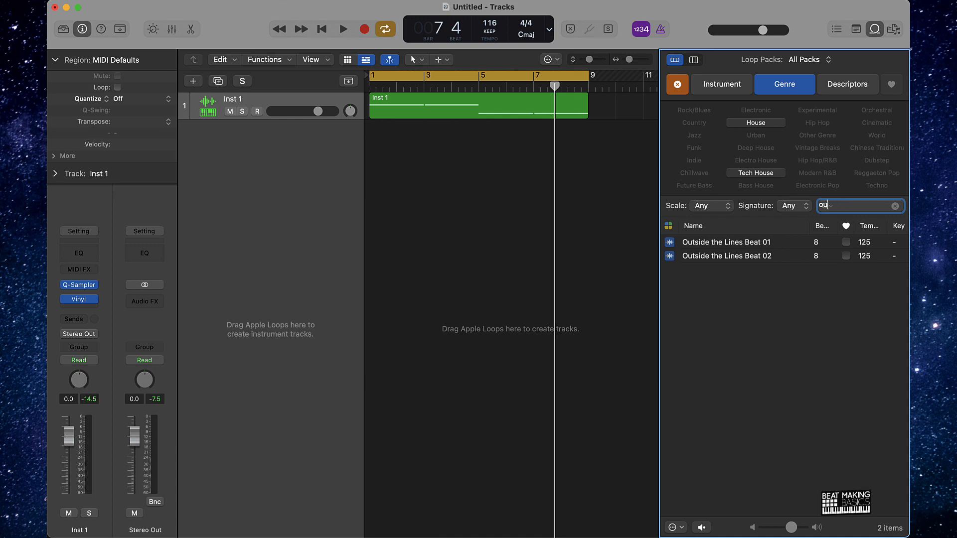
pyautogui.press('BackSpace')
pyautogui.press('BackSpace')
pyautogui.write('c')
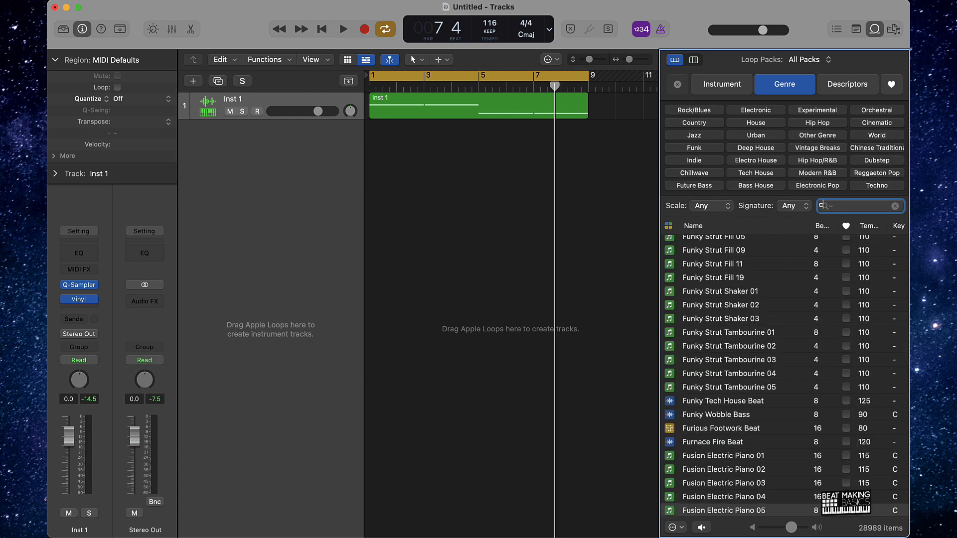
pyautogui.write('orwd')
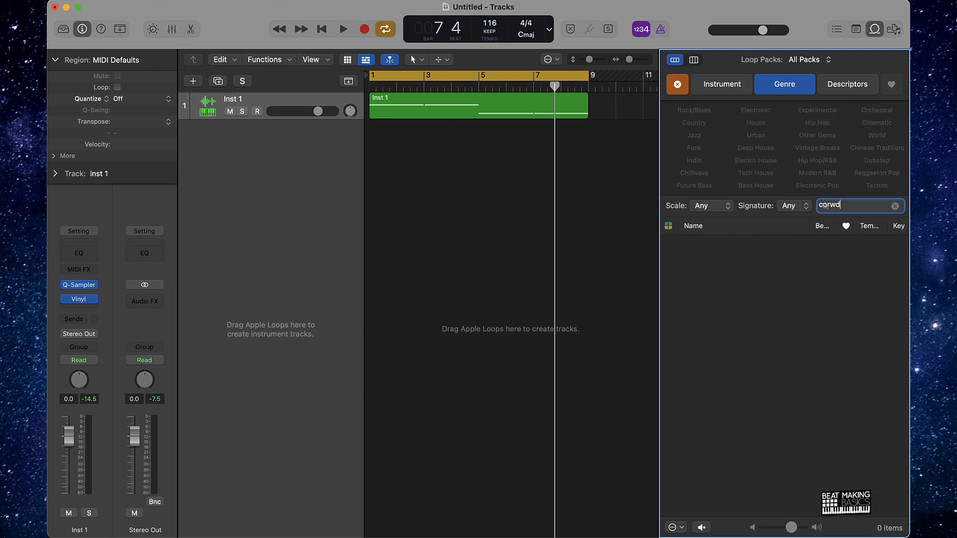
pyautogui.write('crow')
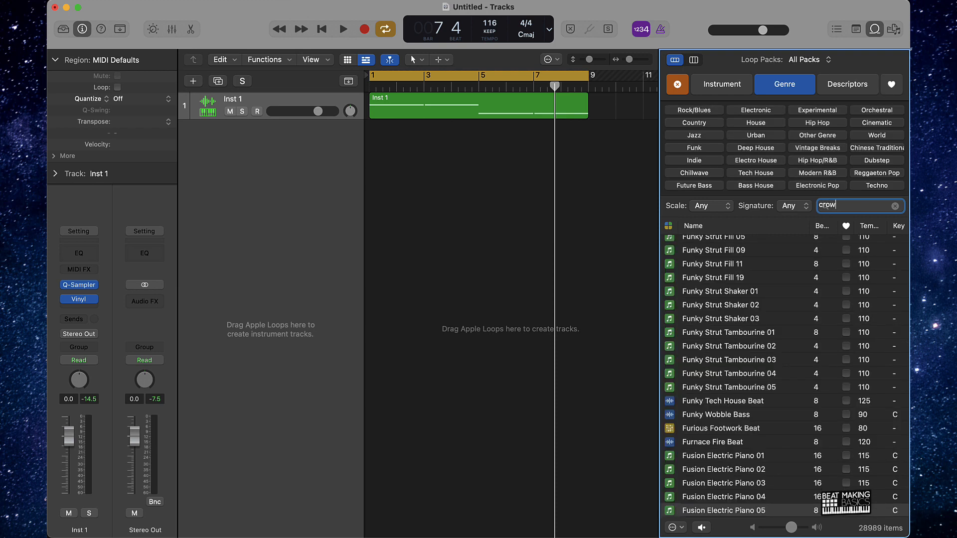
pyautogui.write('d')
# Step: Audition crowd loops, including Clapping Crowd Studio 02, Crowd Applause 02, Remix Party Crowd FX, Stadium Crowd Applause and Stadium Crowd Chant
pyautogui.click(743, 242)
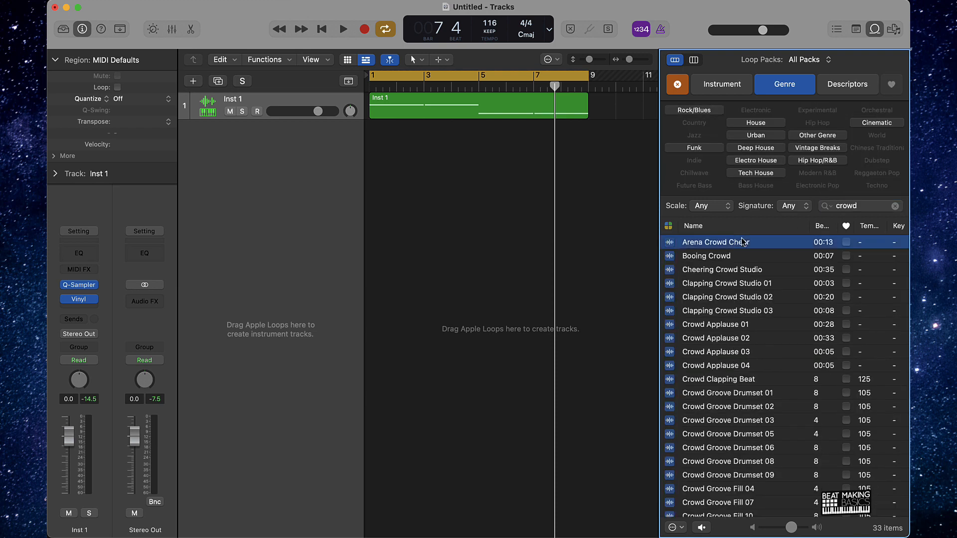
pyautogui.click(733, 297)
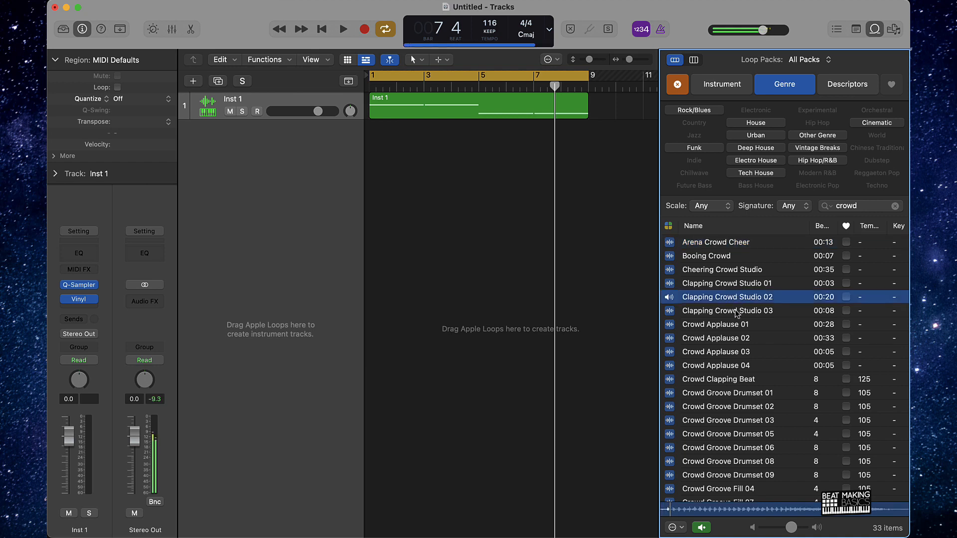
pyautogui.click(735, 338)
pyautogui.scroll(-5, 733, 374)
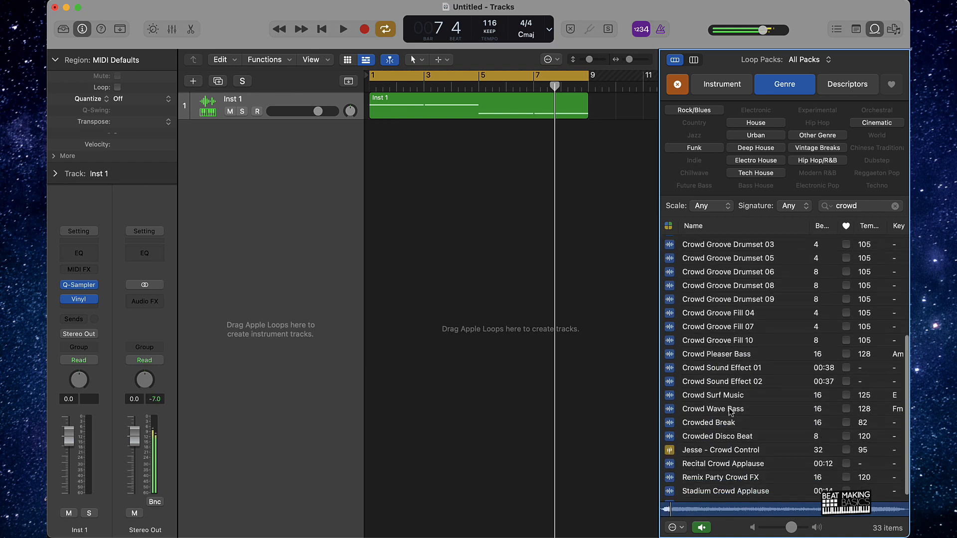
pyautogui.scroll(-1, 743, 446)
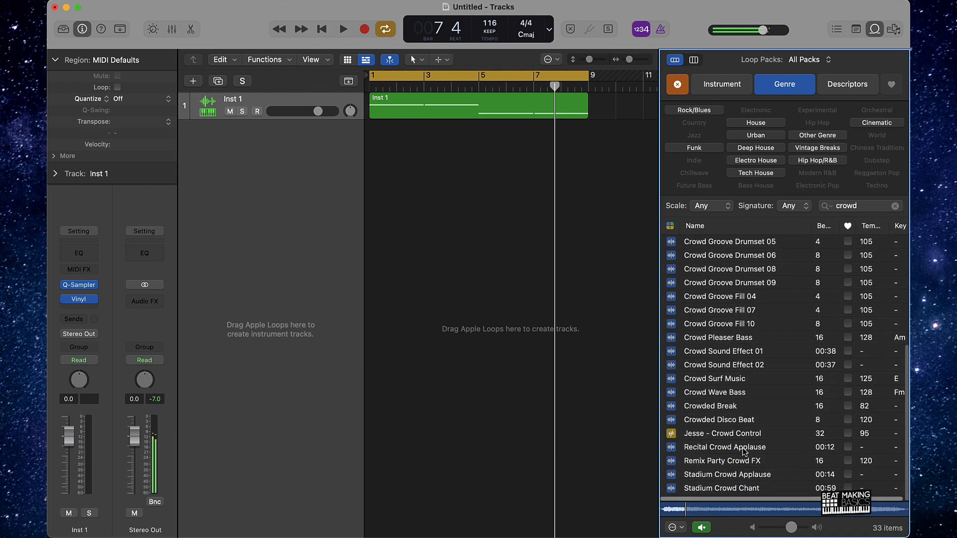
pyautogui.click(756, 471)
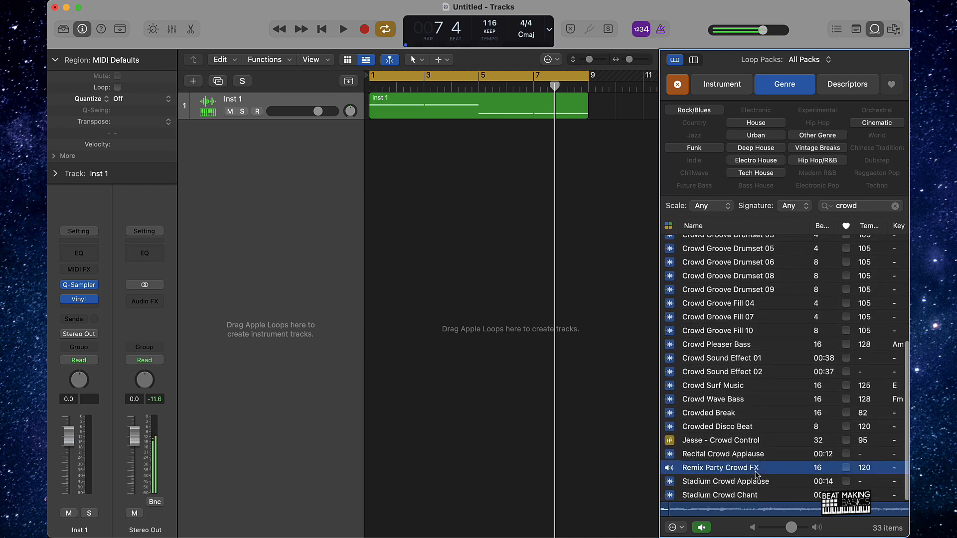
pyautogui.click(754, 482)
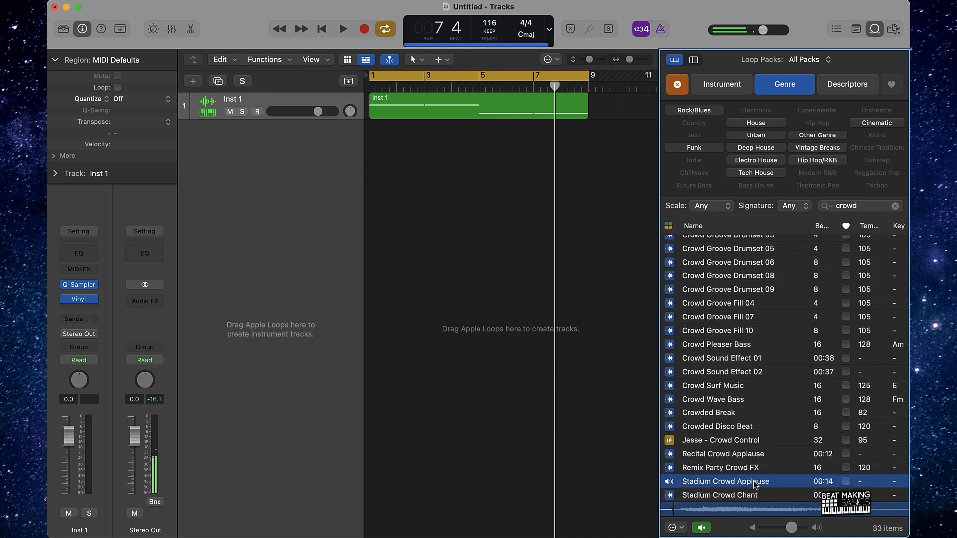
pyautogui.click(747, 495)
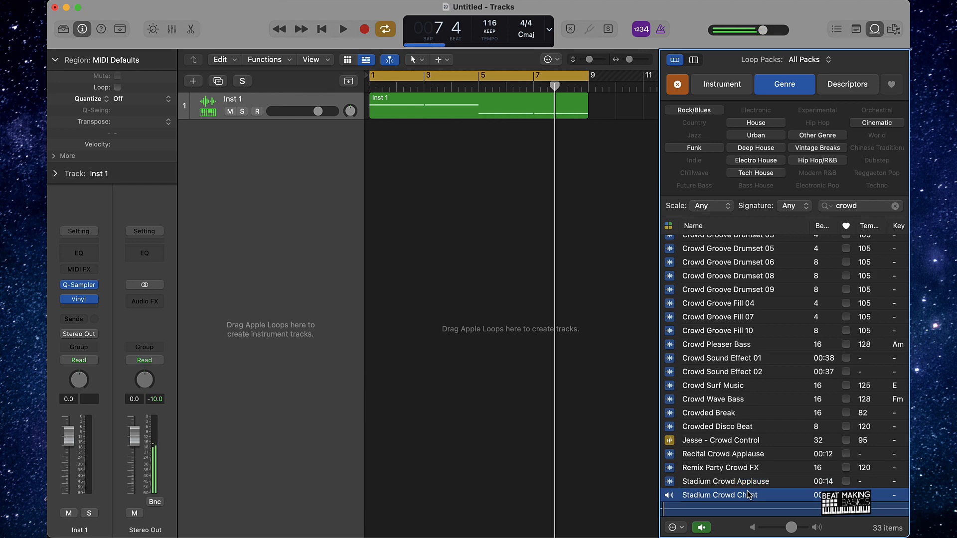
pyautogui.scroll(5, 749, 449)
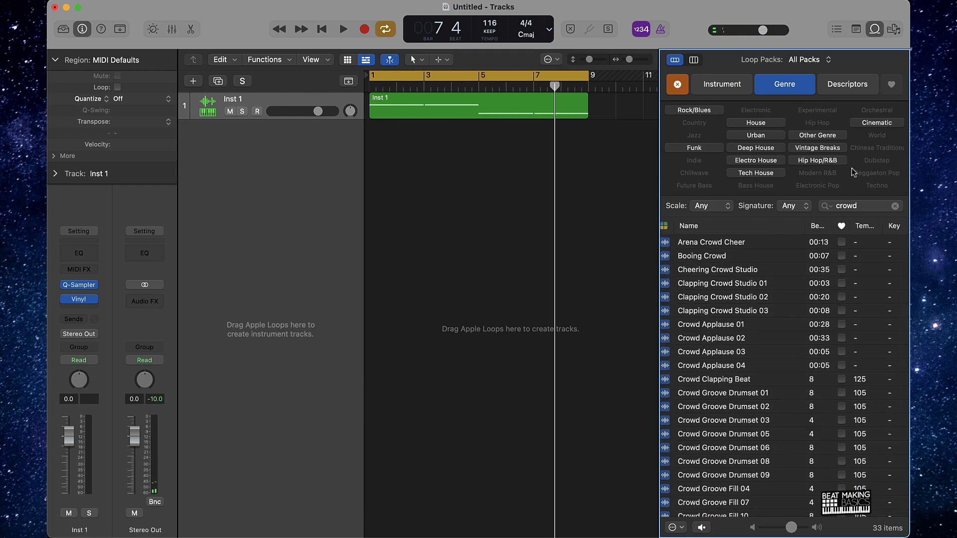
# Step: Search the loops for "abstract" and audition Abstract Atmosphere 145 near the end of the results
pyautogui.click(895, 205)
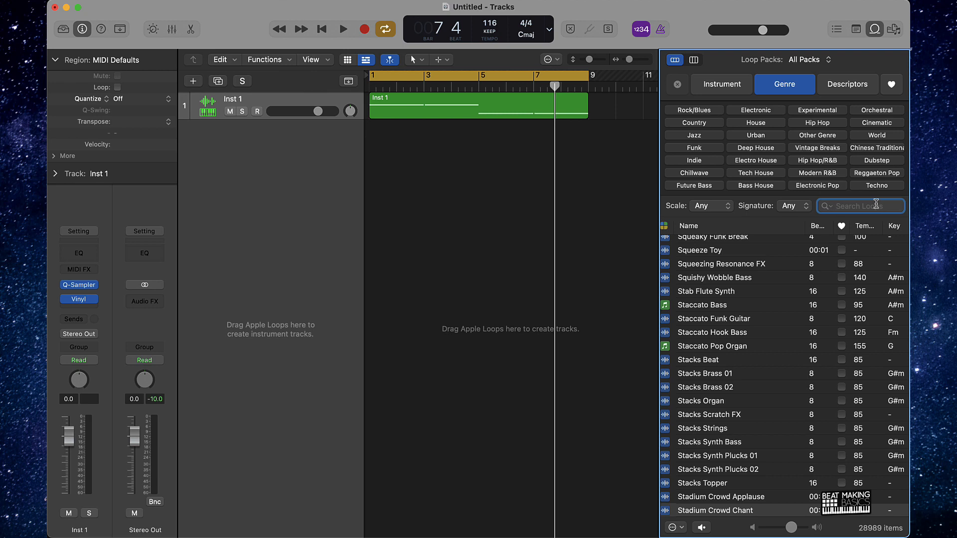
pyautogui.write('abstract')
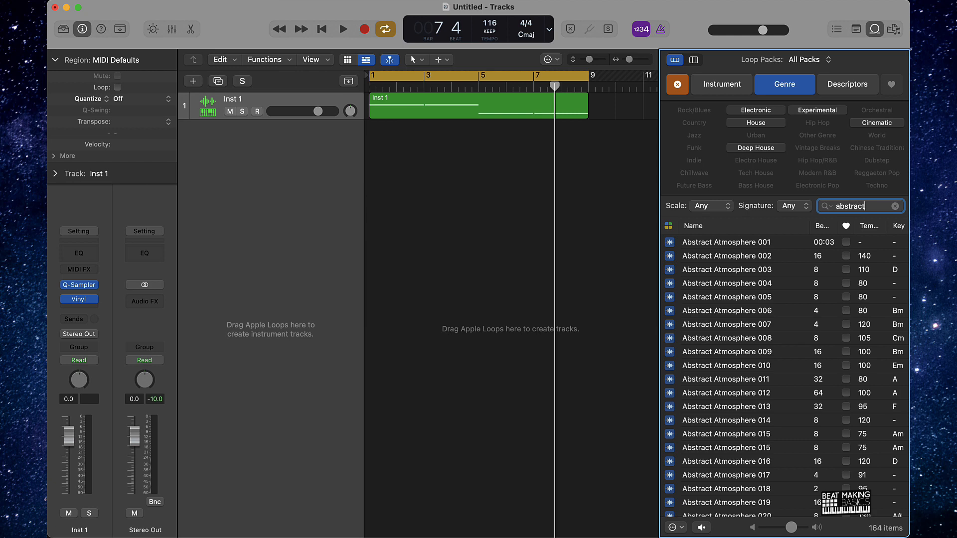
pyautogui.scroll(-20, 769, 298)
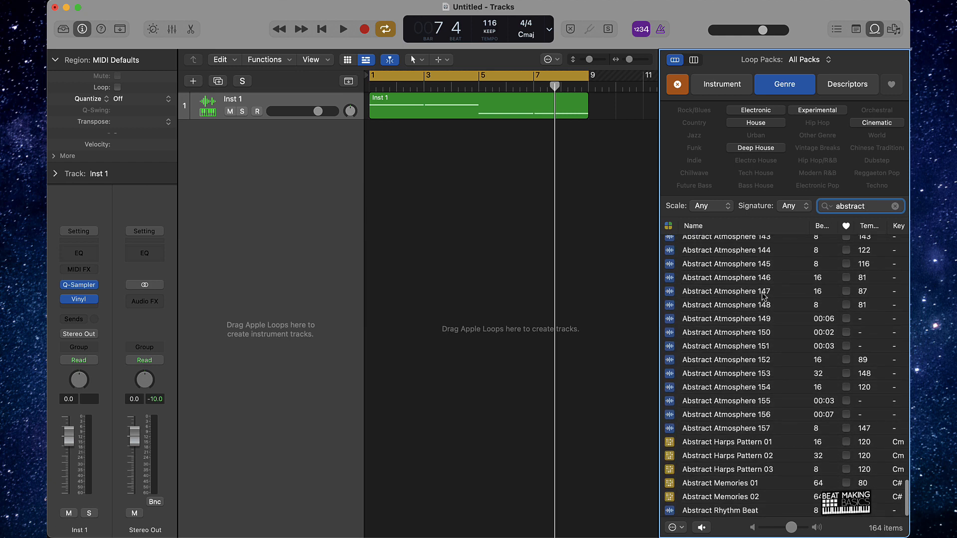
pyautogui.click(742, 311)
pyautogui.click(730, 266)
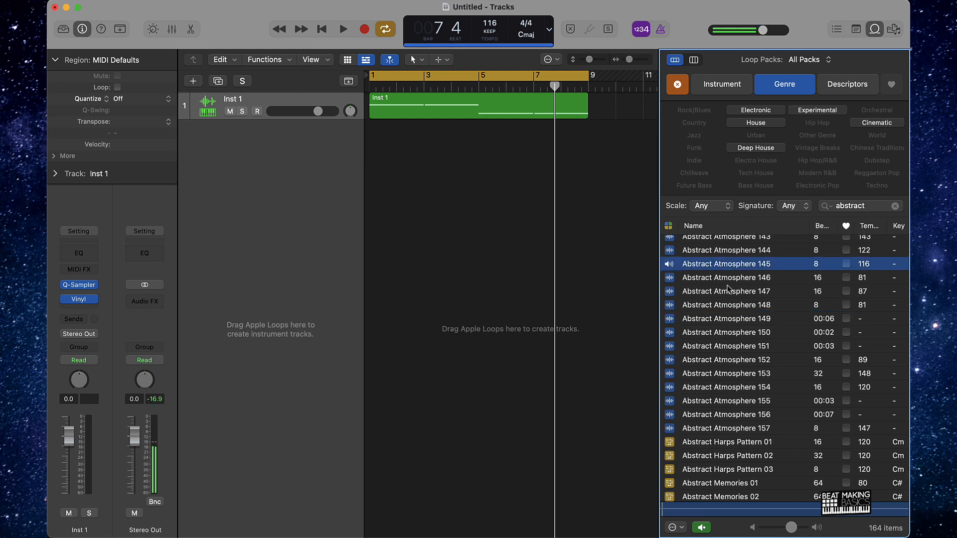
pyautogui.click(691, 264)
# Step: Search the loops for "people" and audition Cheering Crowd Studio, Clapping Crowd Studio 02 and Lobby Conversation
pyautogui.doubleClick(870, 206)
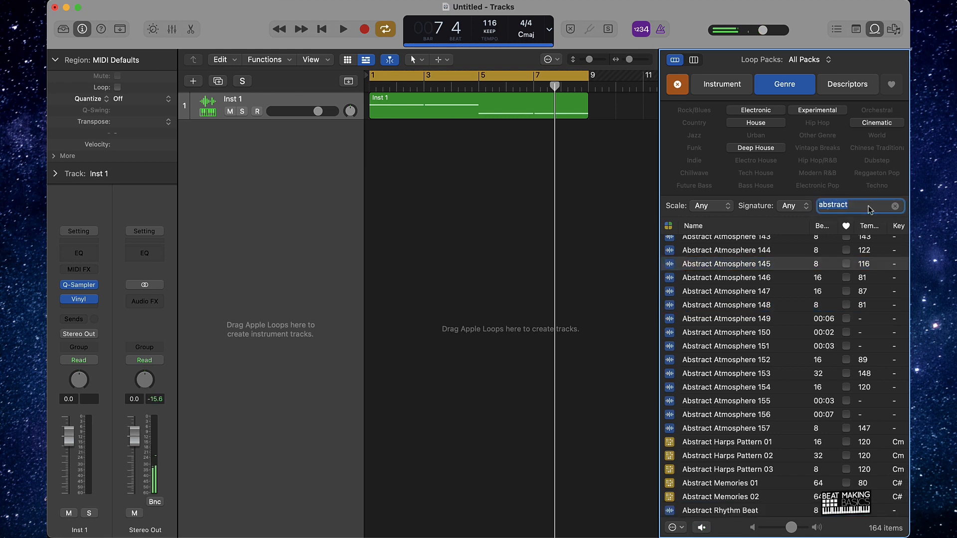
pyautogui.write('people')
pyautogui.press('Return')
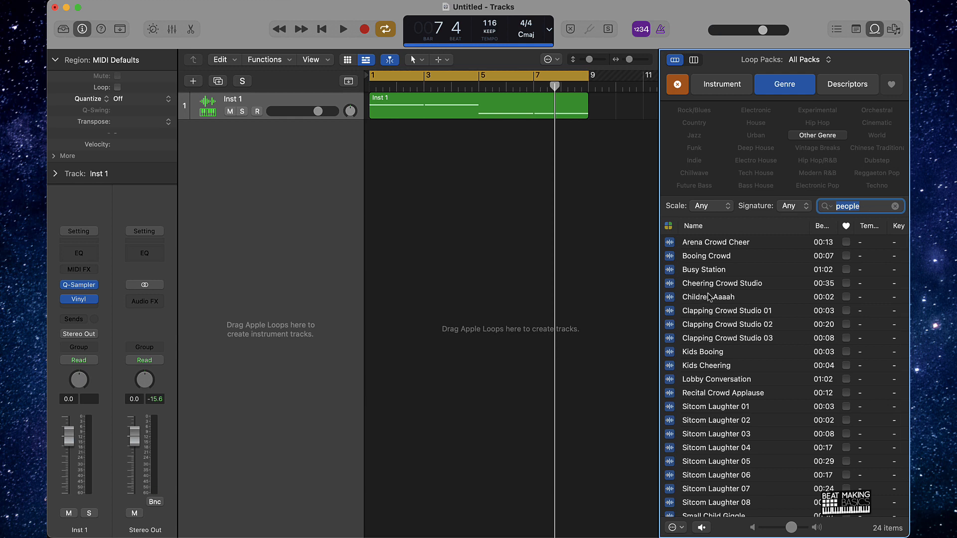
pyautogui.click(724, 298)
pyautogui.click(723, 285)
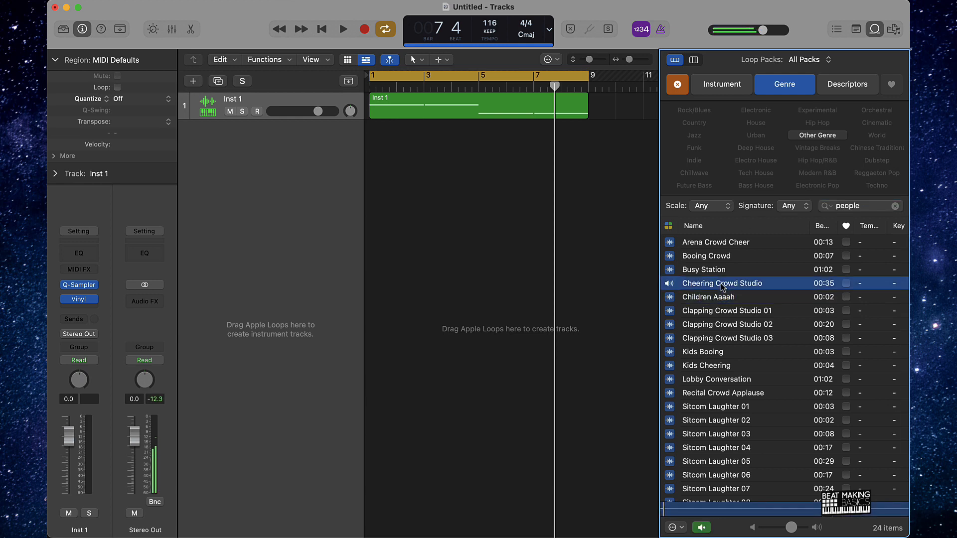
pyautogui.click(727, 324)
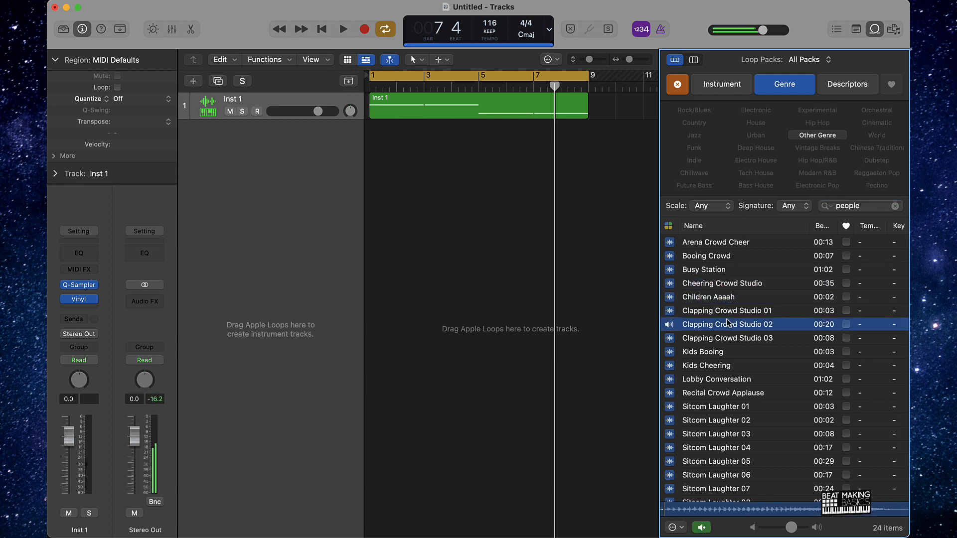
pyautogui.click(738, 382)
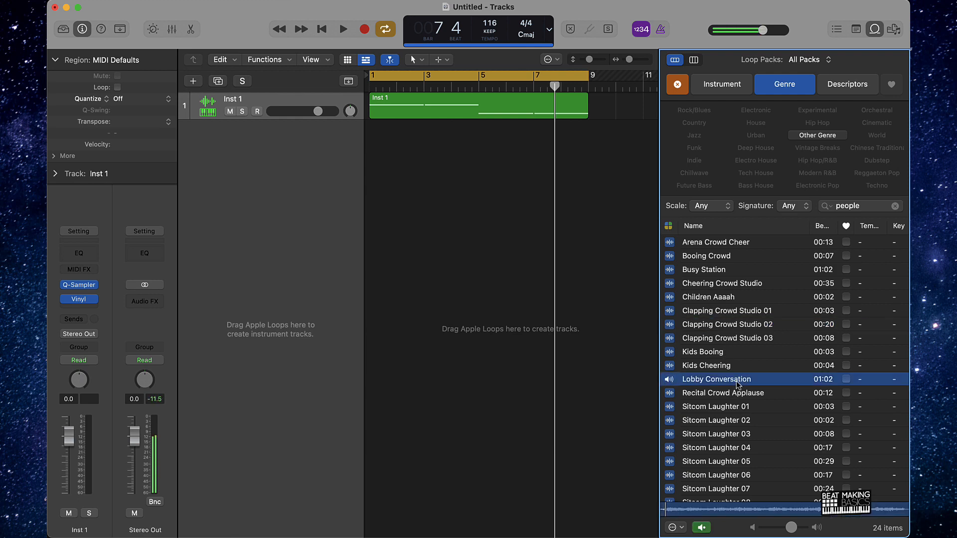
pyautogui.click(736, 382)
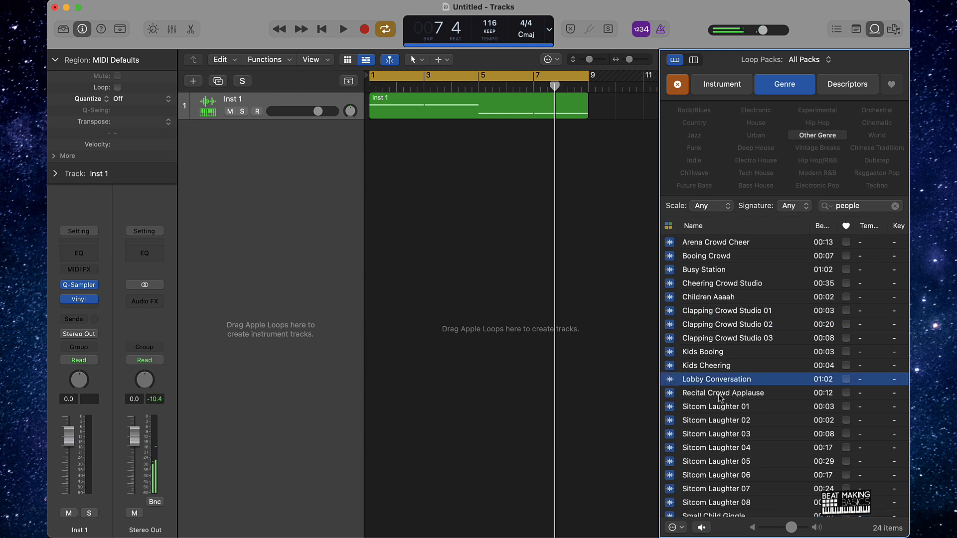
# Step: Audition the Stadium Crowd Chant and Small Child Giggle loops further down the people results
pyautogui.scroll(-3, 727, 397)
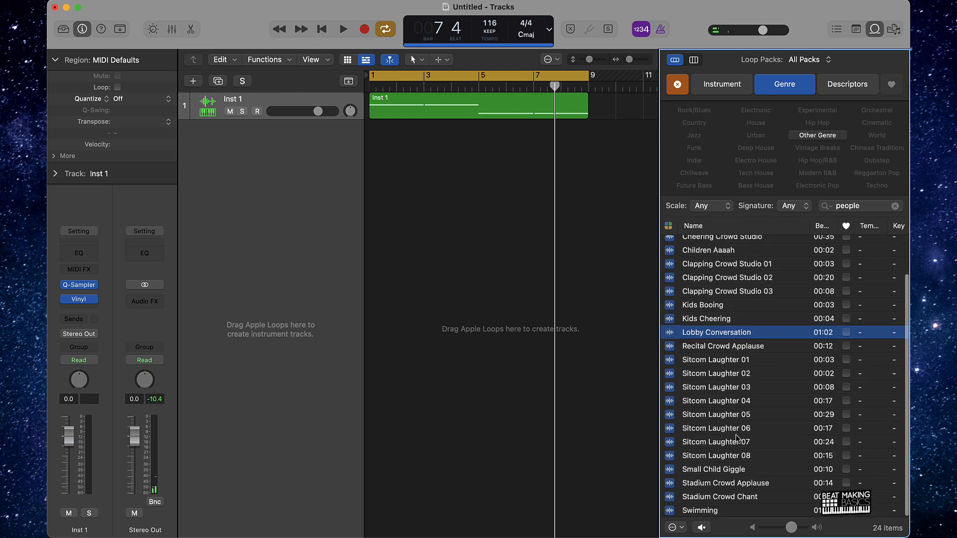
pyautogui.click(736, 498)
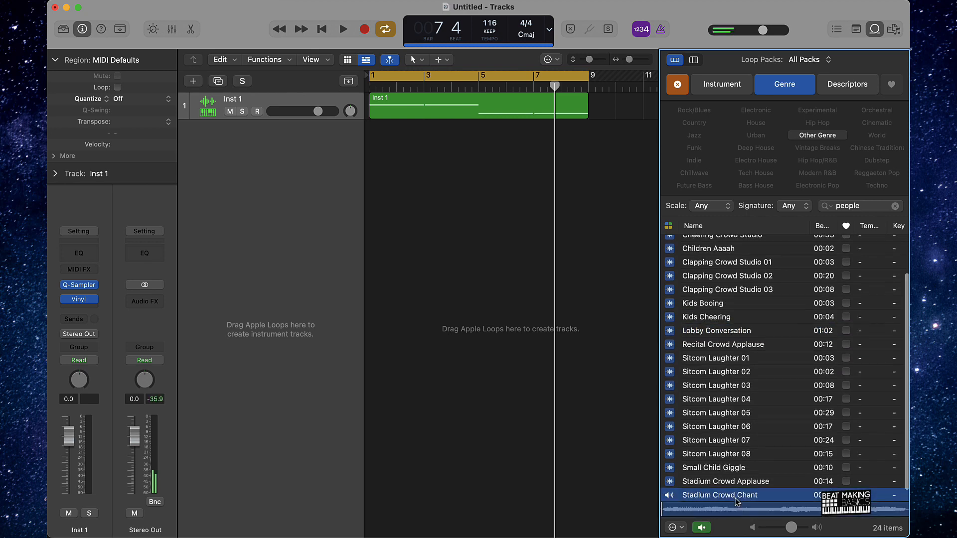
pyautogui.click(725, 471)
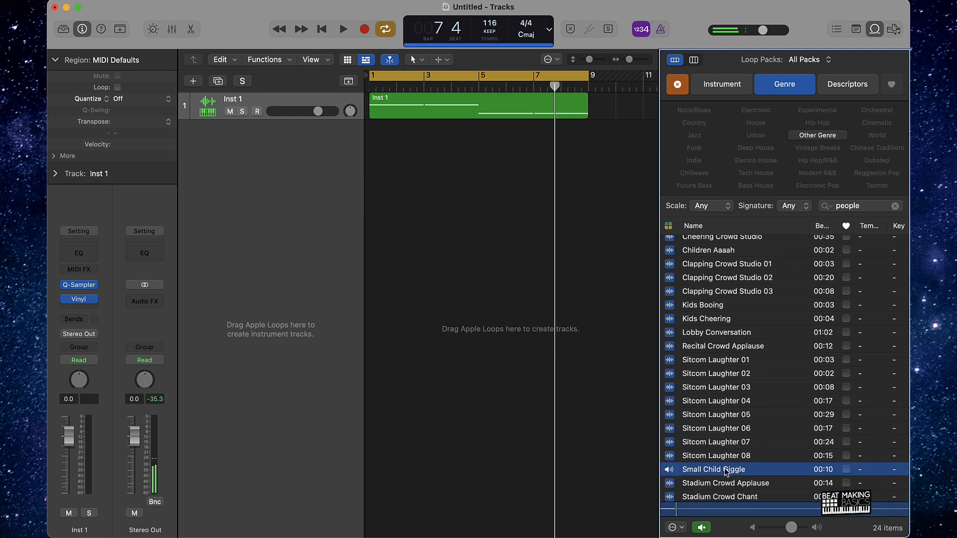
pyautogui.click(725, 471)
# Step: Add the Lobby Conversation loop on a new track at bar 1 and shorten its region to just past bar 9
pyautogui.moveTo(711, 337); pyautogui.dragTo(371, 171)
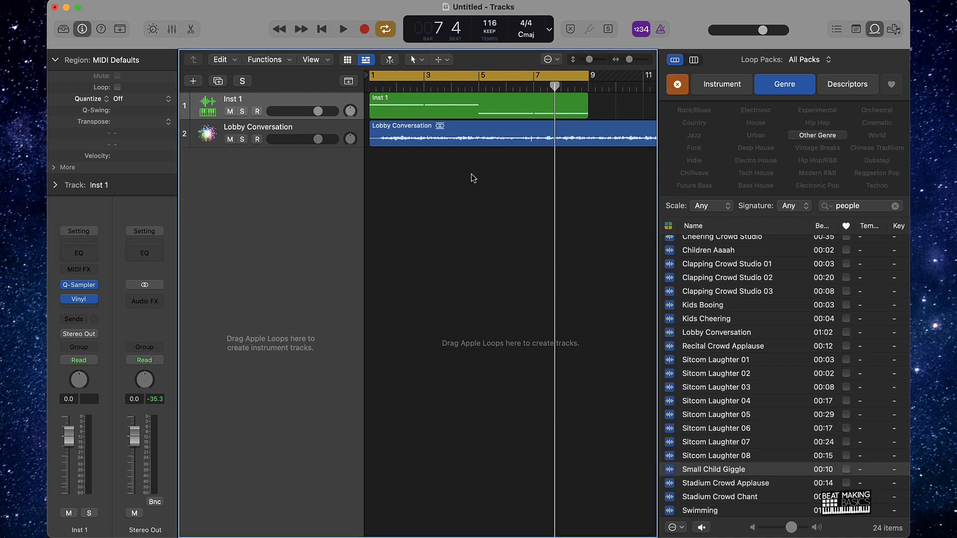
pyautogui.scroll(-5, 473, 176)
pyautogui.scroll(3, 472, 177)
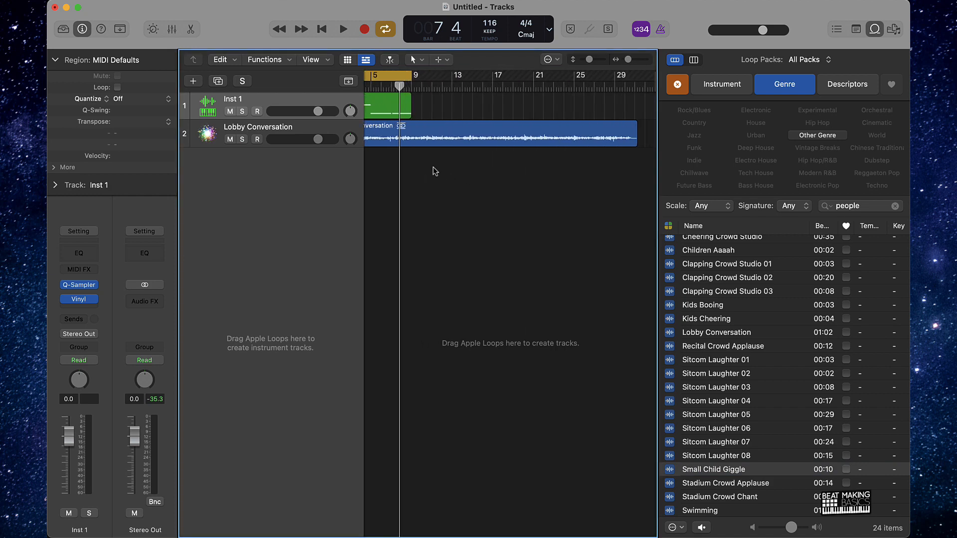
pyautogui.hscroll(-2, 401, 157)
pyautogui.moveTo(371, 139); pyautogui.dragTo(417, 135)
pyautogui.moveTo(512, 138); pyautogui.dragTo(445, 141)
pyautogui.press('super+Right')
pyautogui.press('super+Right')
pyautogui.press('super+Right')
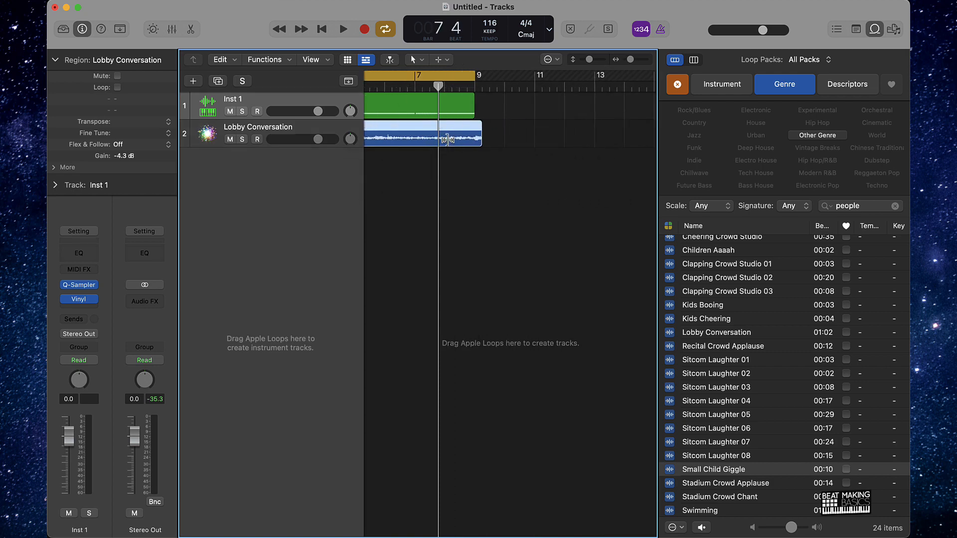
# Step: Split the Lobby Conversation region at bar 9 and delete the excess piece past the cycle end
pyautogui.press('.')
pyautogui.press('.')
pyautogui.press('.')
pyautogui.press(',')
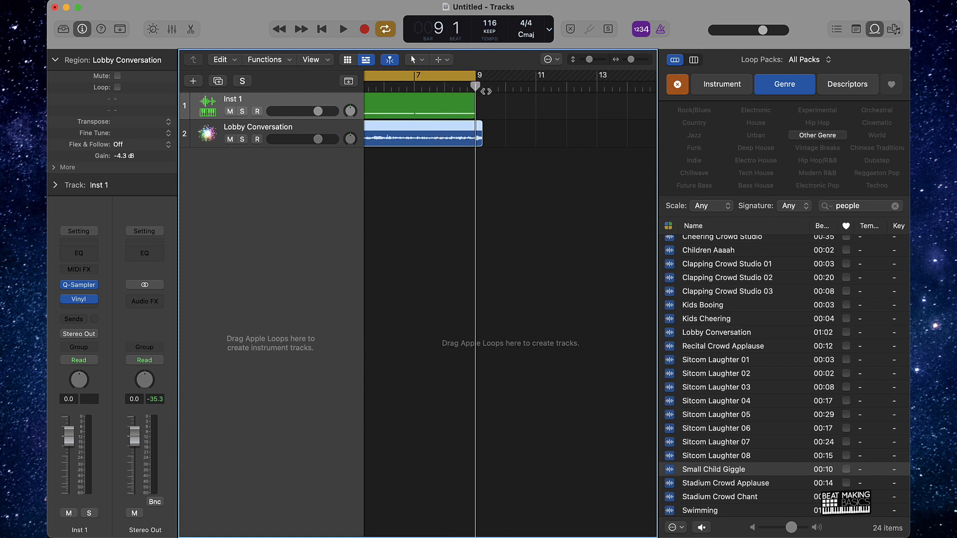
pyautogui.press('.')
pyautogui.press(',')
pyautogui.press(',')
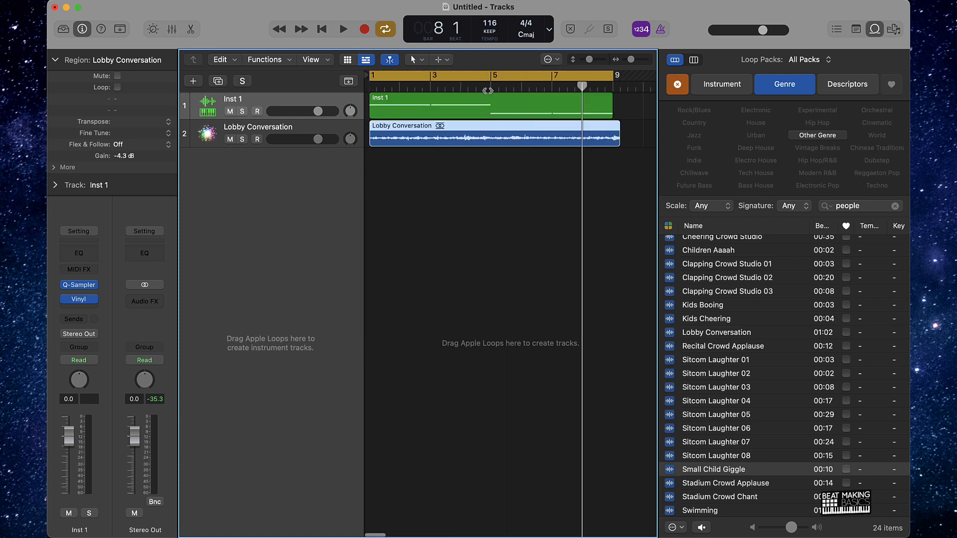
pyautogui.press('.')
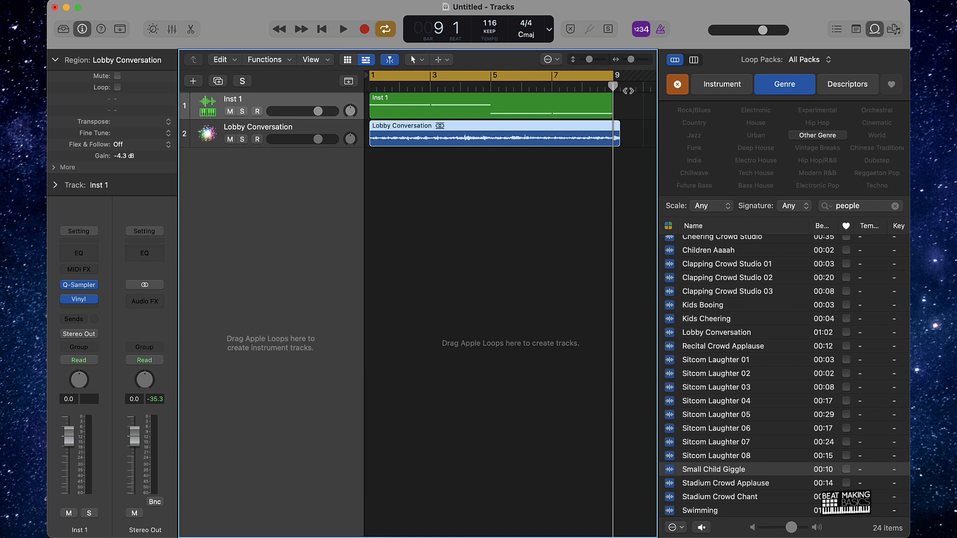
pyautogui.press('super+t')
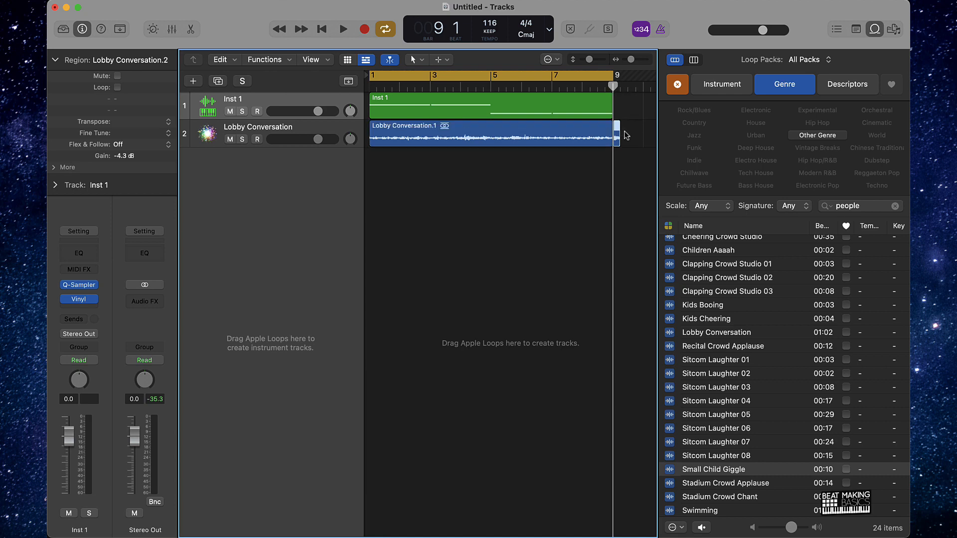
pyautogui.press('Delete')
# Step: Hide the loop browser and lower the Lobby Conversation track's volume to -23.5 dB, playing it together with the sample
pyautogui.click(513, 134)
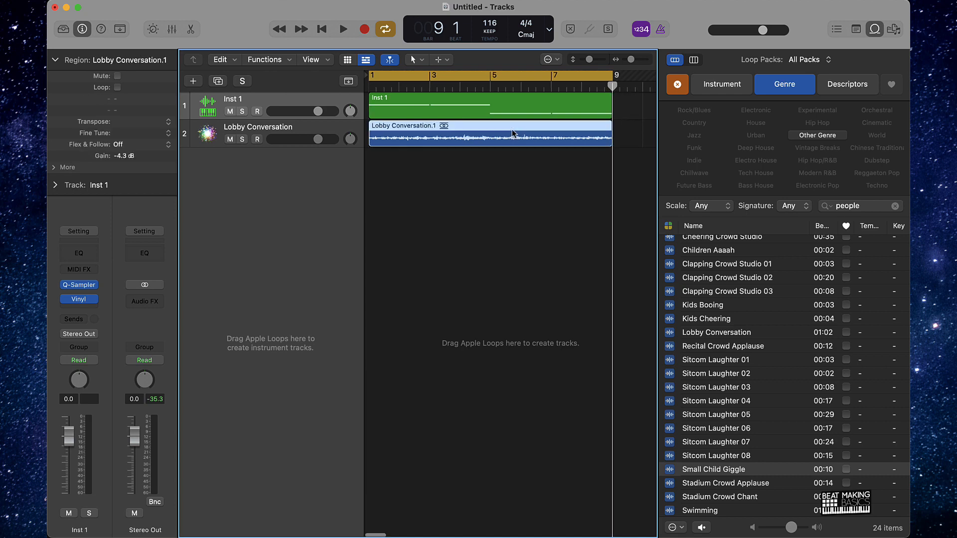
pyautogui.moveTo(318, 139); pyautogui.dragTo(292, 139)
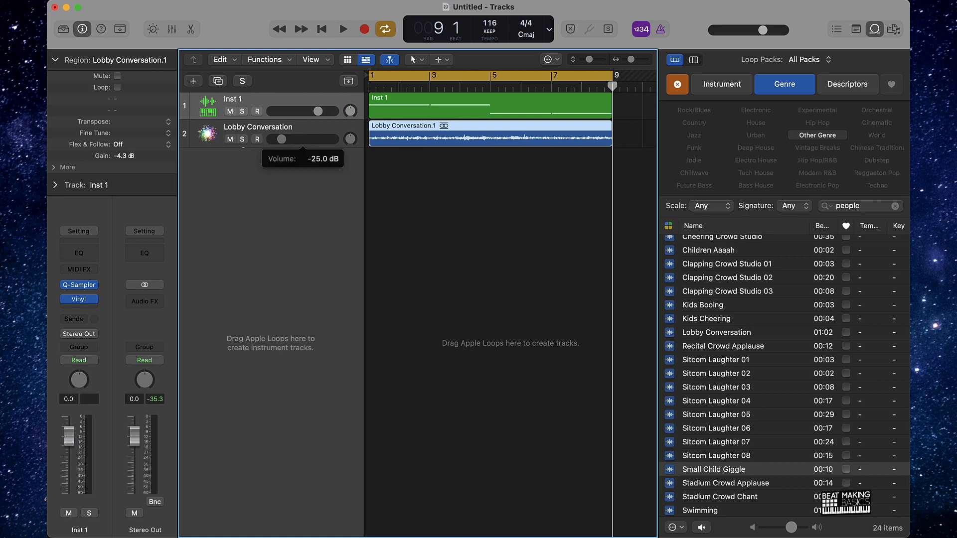
pyautogui.click(407, 170)
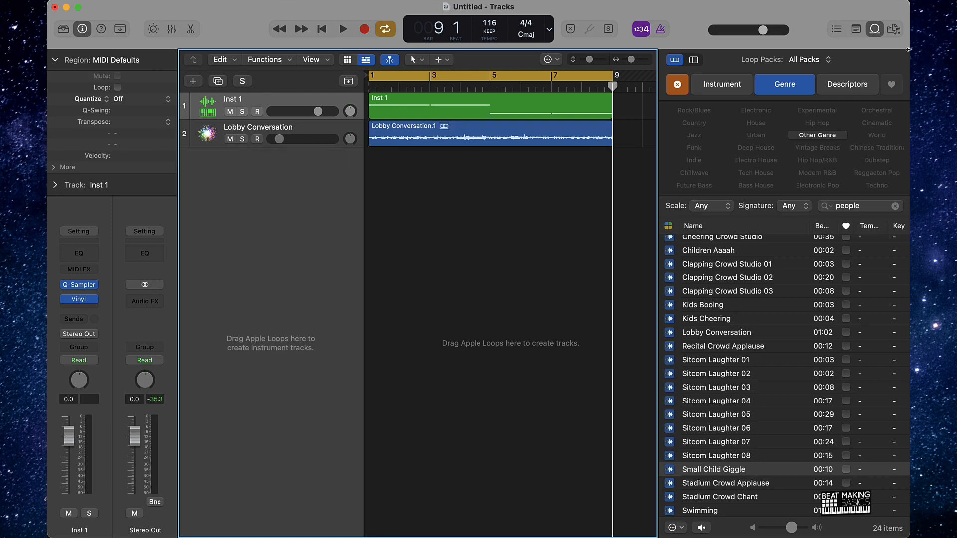
pyautogui.click(874, 29)
pyautogui.press('space')
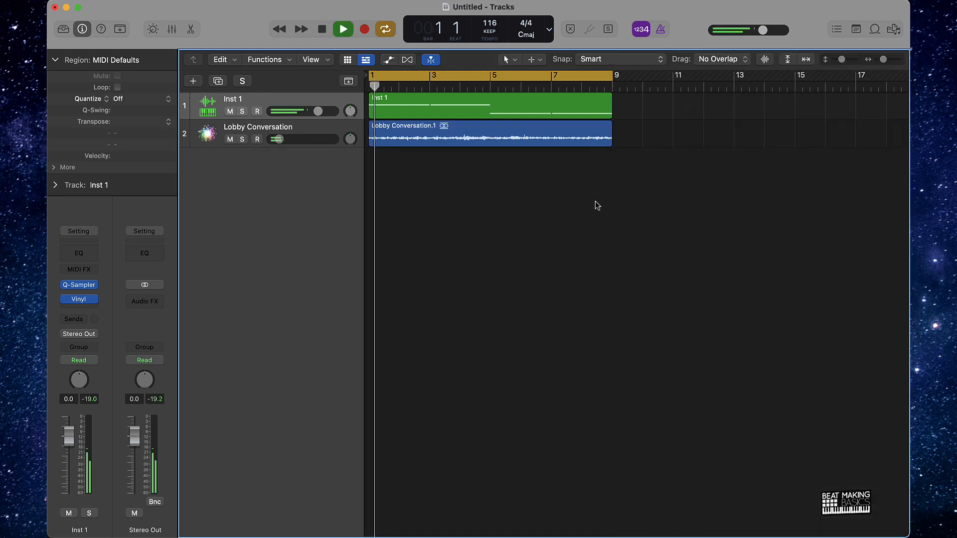
pyautogui.moveTo(279, 139); pyautogui.dragTo(282, 139)
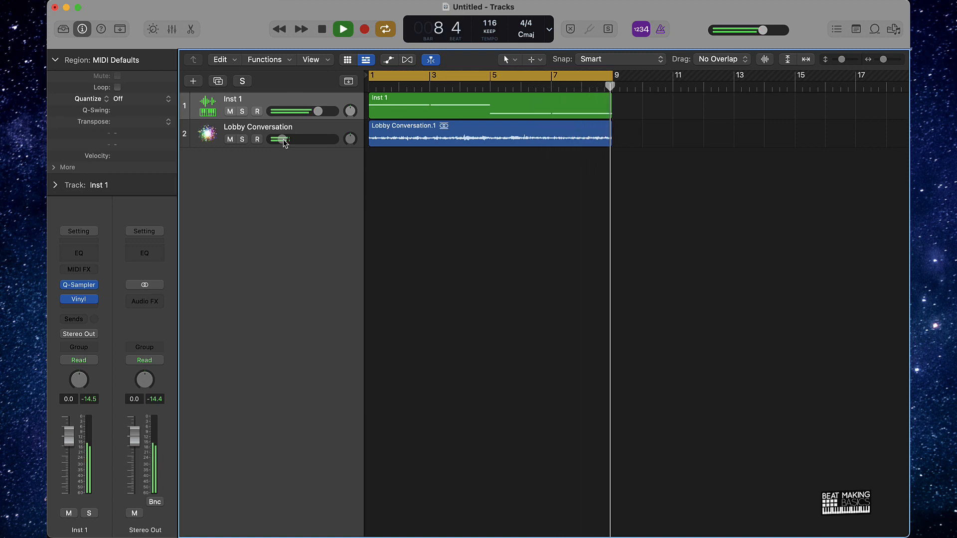
pyautogui.press('space')
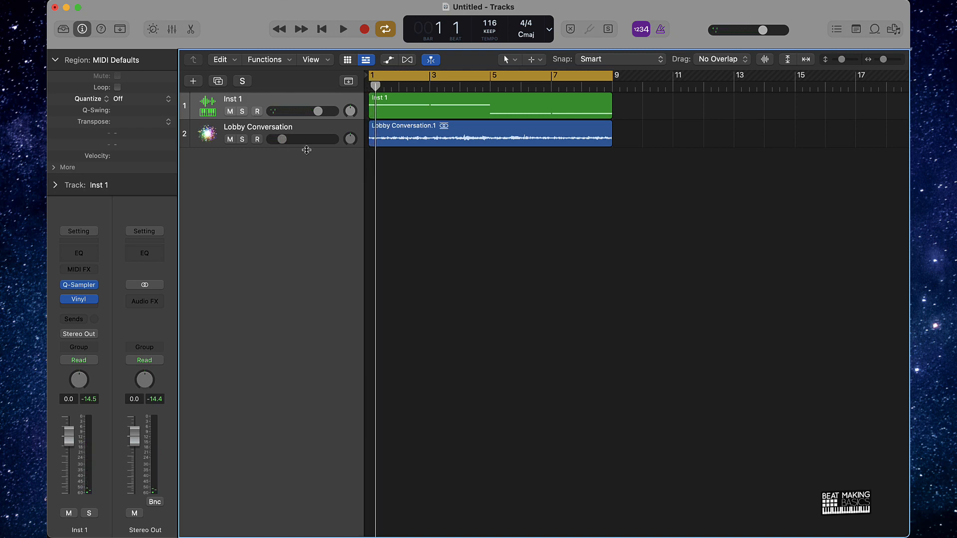
# Step: Create a software instrument track with Quick Sampler (Single Sample) below Lobby Conversation and open its sampler window
pyautogui.click(333, 128)
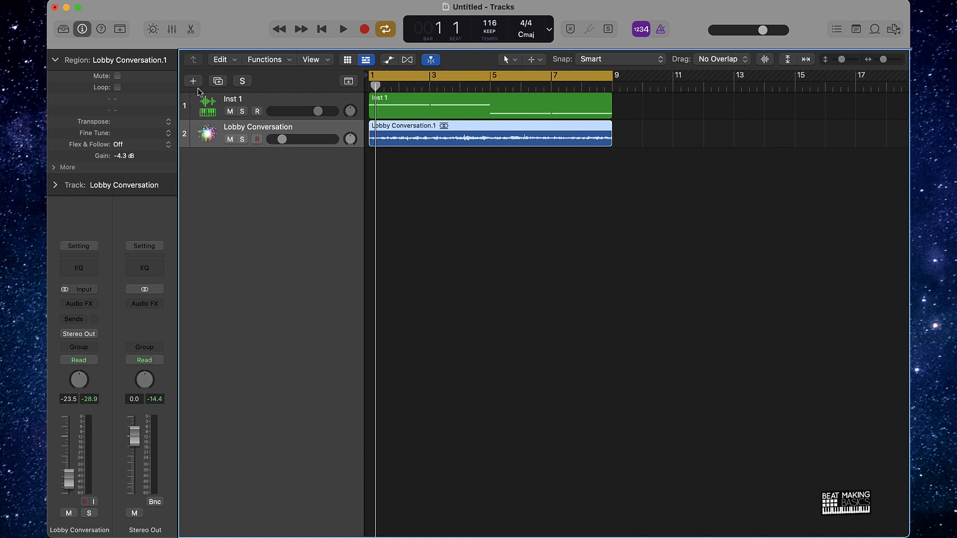
pyautogui.click(193, 80)
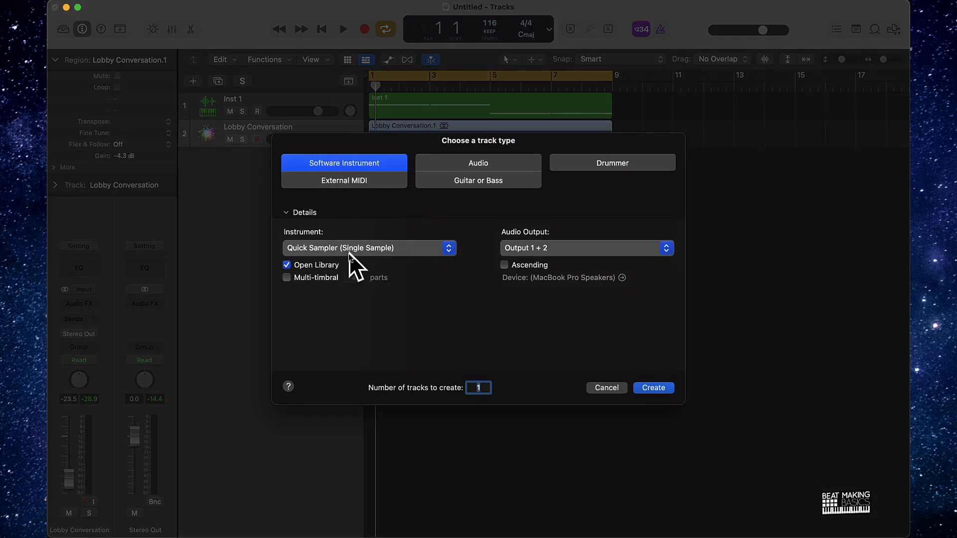
pyautogui.click(657, 388)
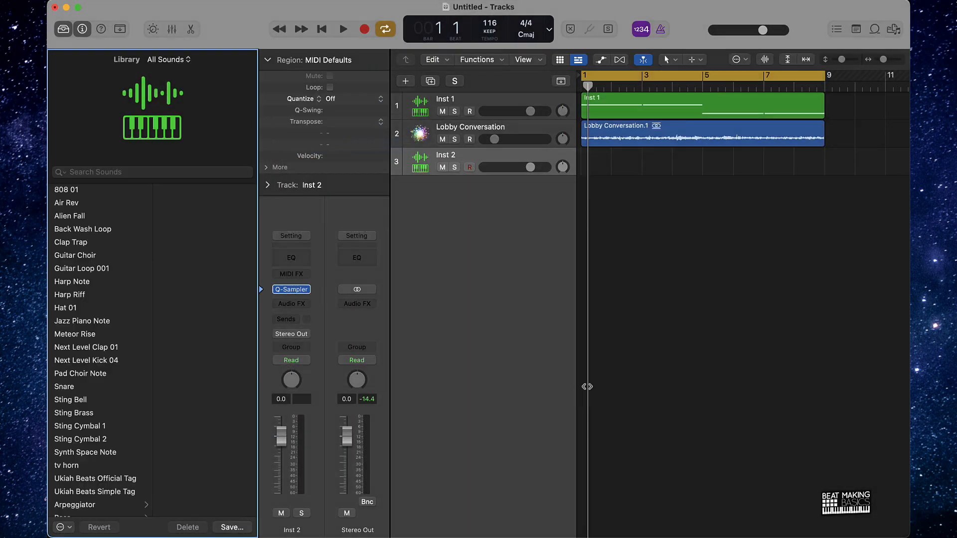
pyautogui.click(894, 30)
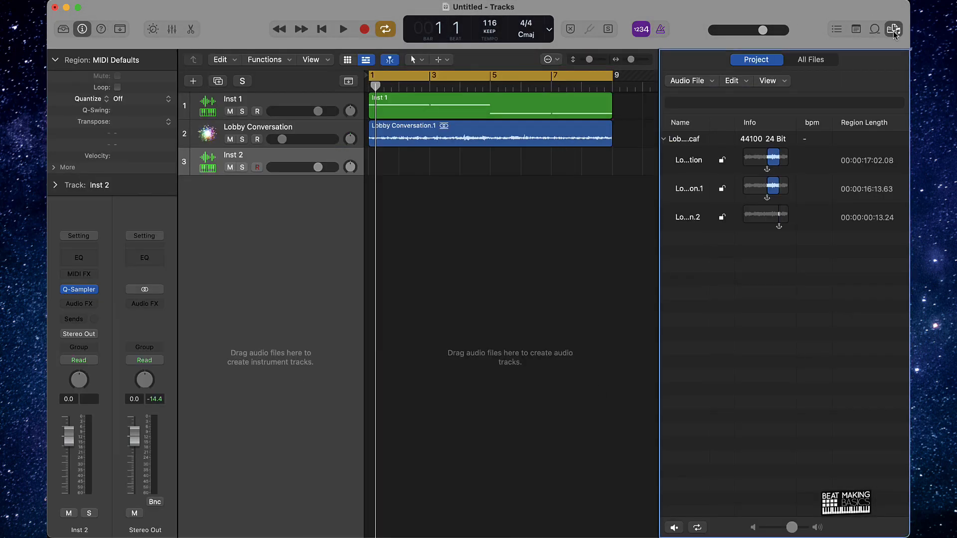
pyautogui.click(894, 30)
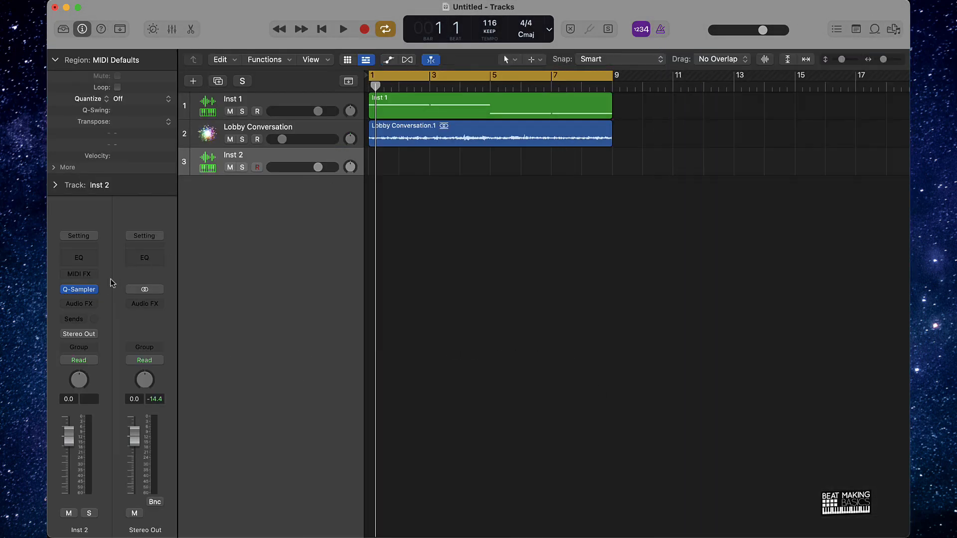
pyautogui.click(83, 290)
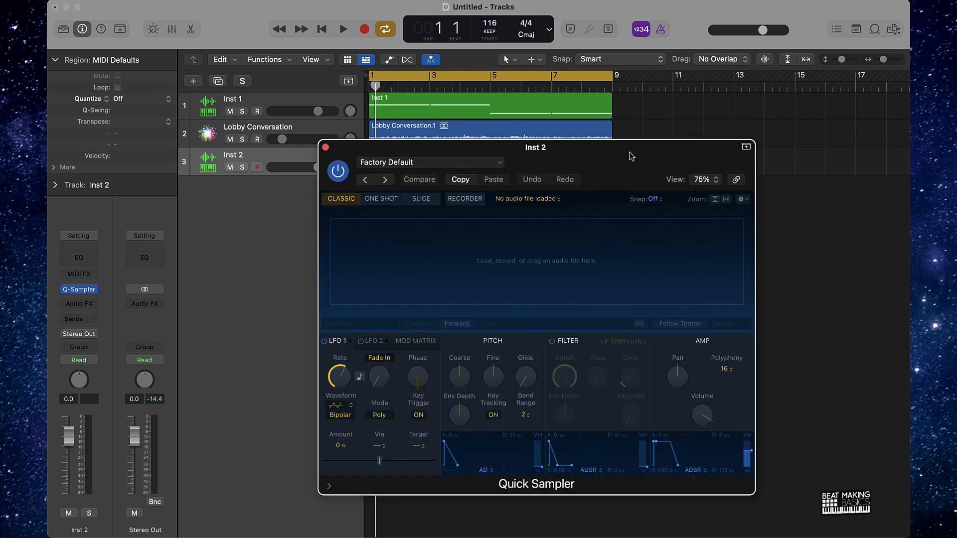
pyautogui.moveTo(630, 156); pyautogui.dragTo(357, 207)
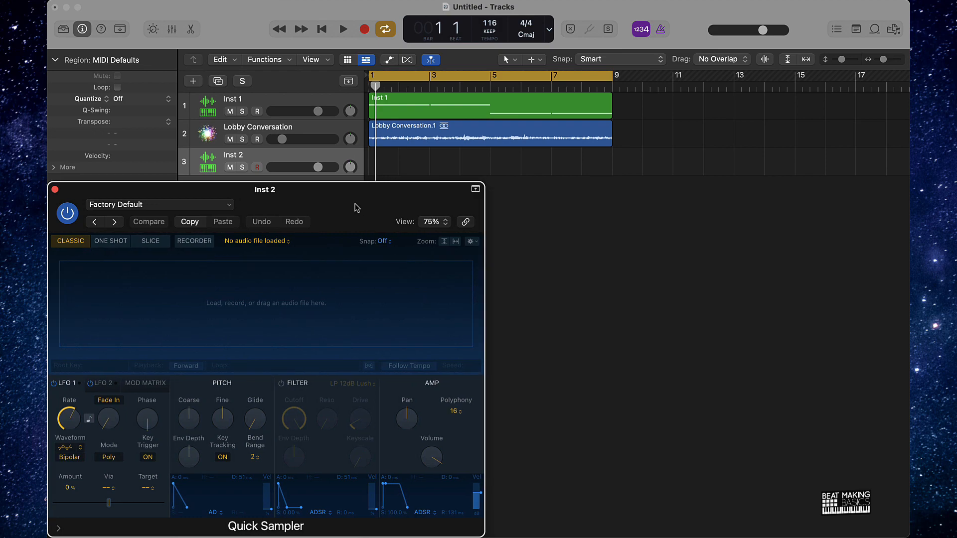
# Step: Switch to Splice, shrink its window and place it beside the sampler, and search the samples for "lofi"
pyautogui.click(586, 502)
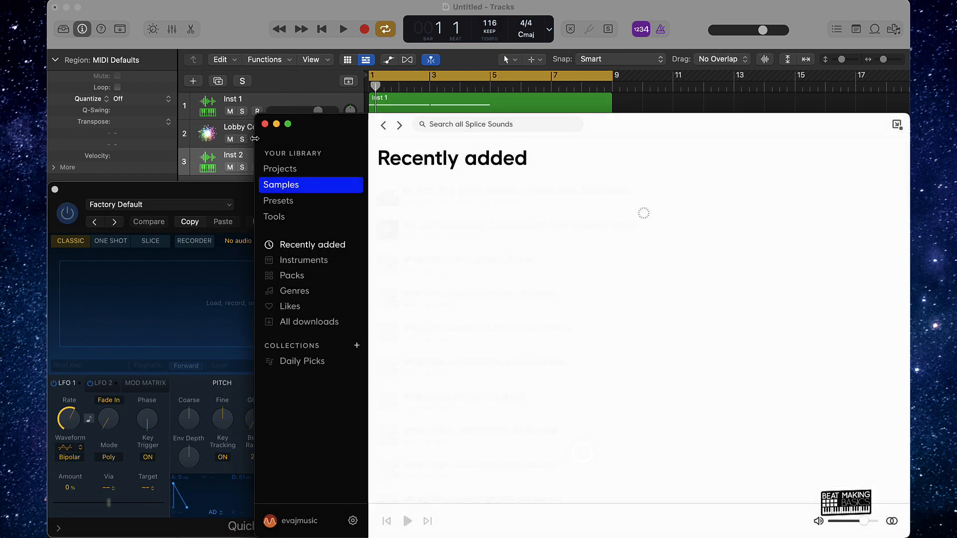
pyautogui.moveTo(256, 141); pyautogui.dragTo(532, 104)
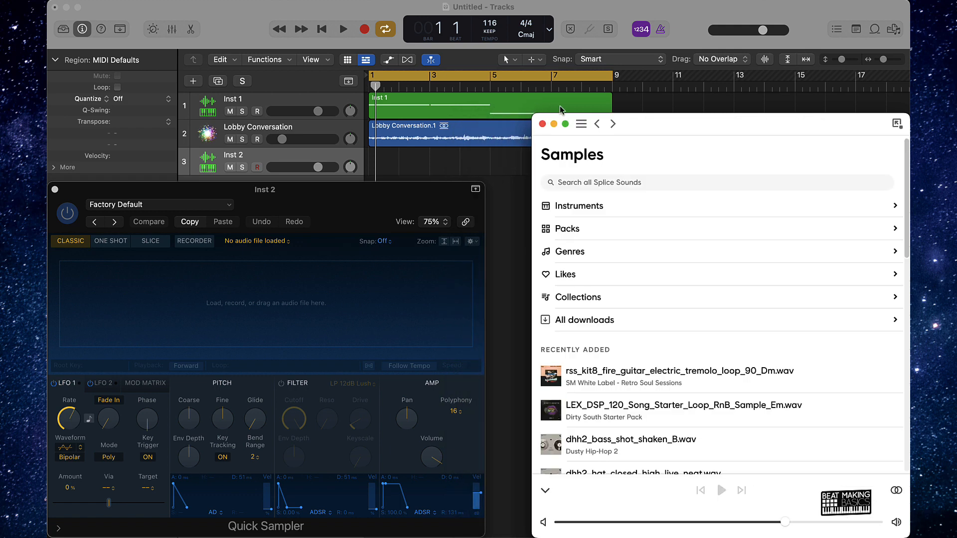
pyautogui.moveTo(621, 112); pyautogui.dragTo(616, 185)
pyautogui.moveTo(690, 188); pyautogui.dragTo(651, 178)
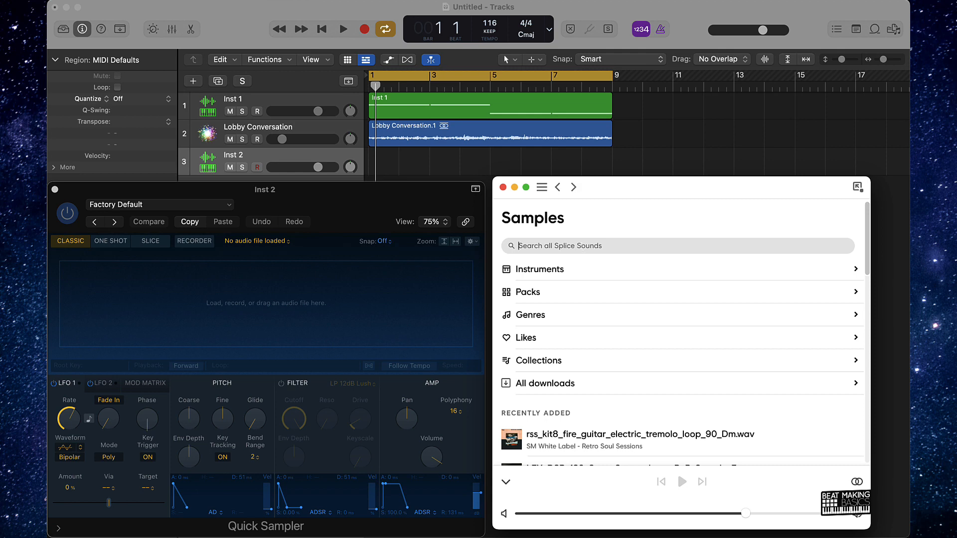
pyautogui.write('lofi')
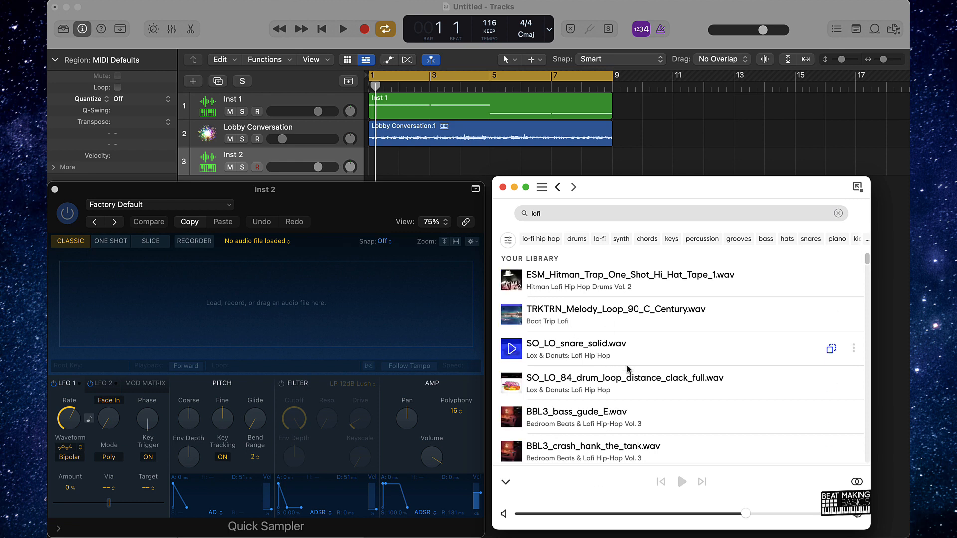
# Step: Audition BBL3_hihat_radeberger, BBL3_90_fill_jiggle, BBL3_crash_hank_the_tank and BBL3_bass_gude_E in the lofi results
pyautogui.scroll(-3, 627, 369)
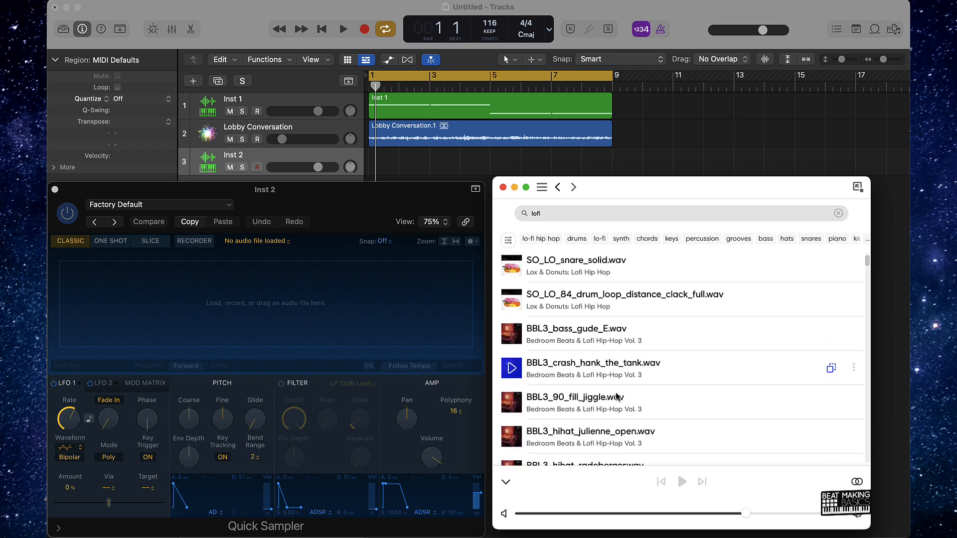
pyautogui.scroll(-1, 617, 396)
pyautogui.scroll(-3, 617, 396)
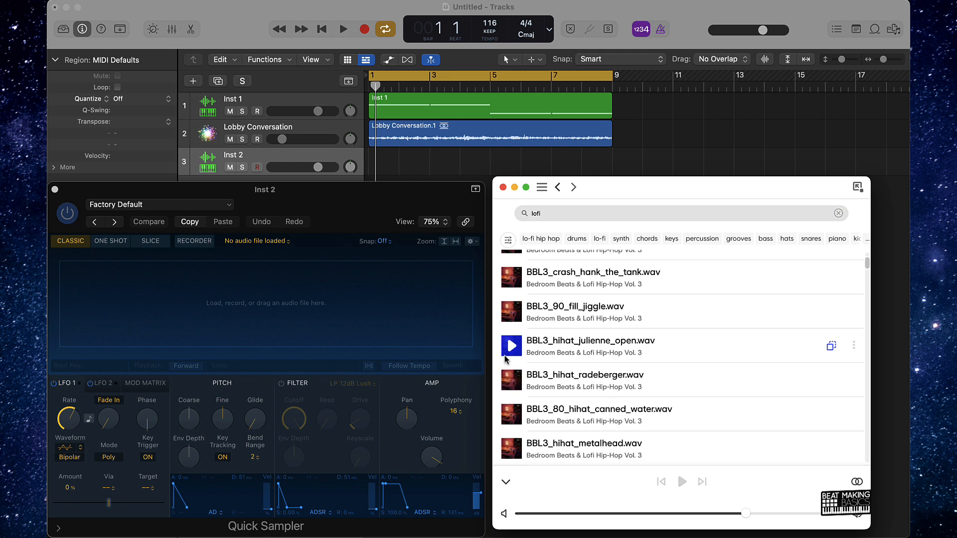
pyautogui.click(508, 381)
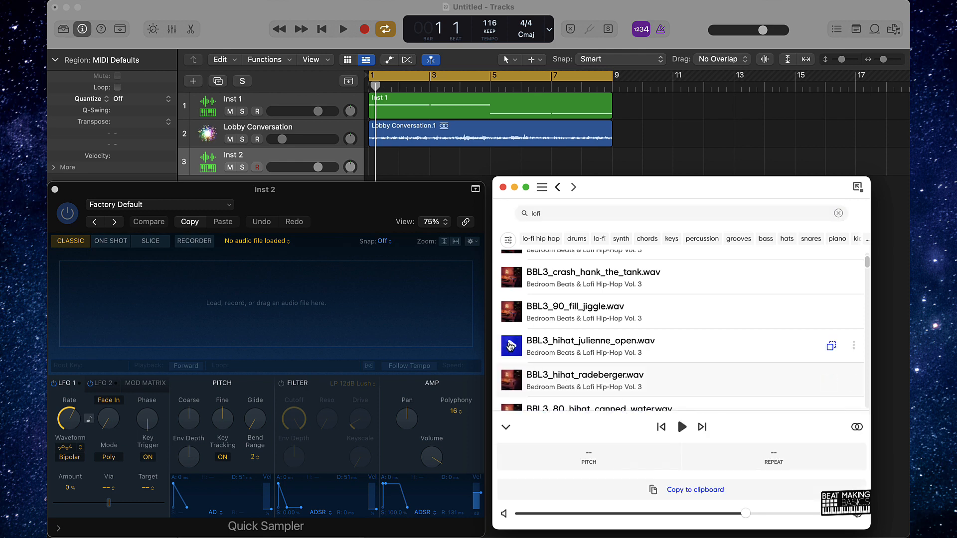
pyautogui.click(511, 311)
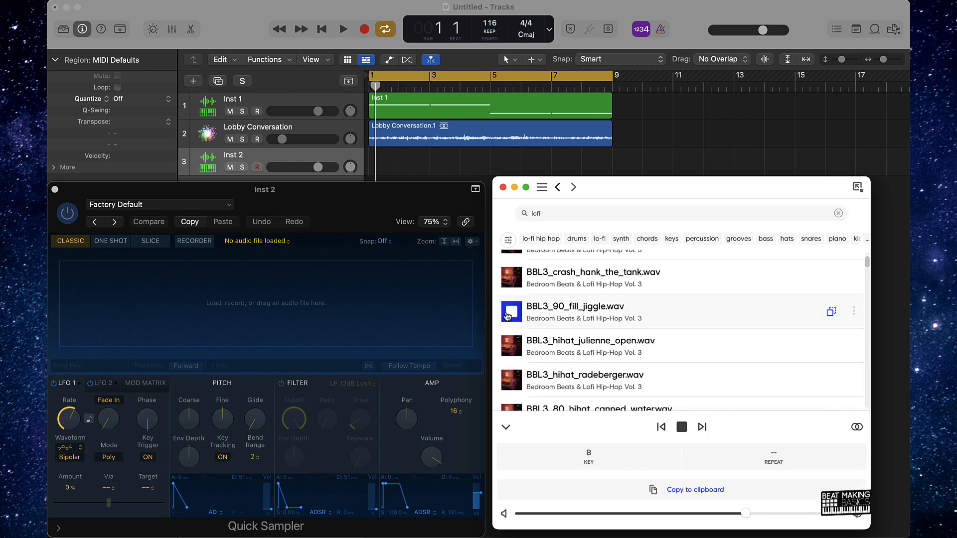
pyautogui.click(512, 277)
pyautogui.scroll(1, 516, 289)
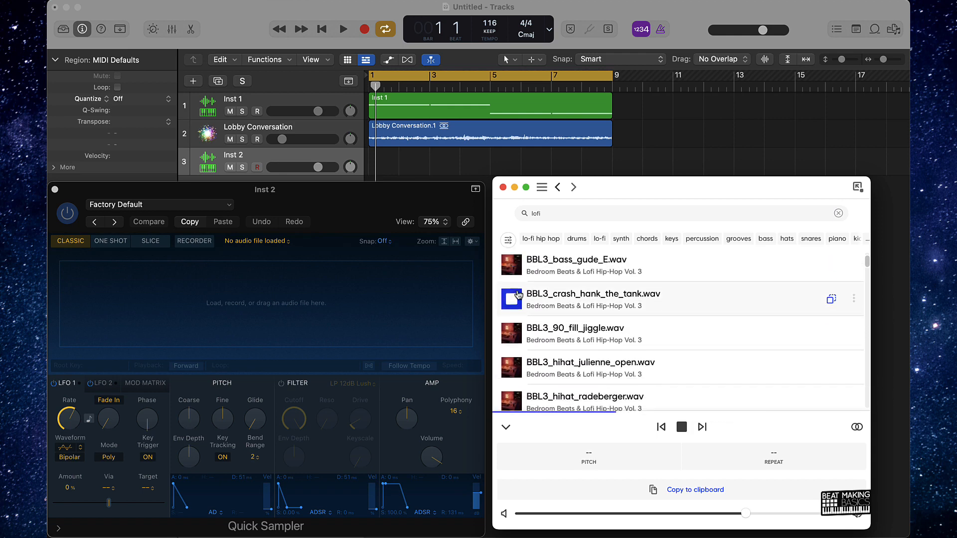
pyautogui.click(510, 265)
# Step: Audition BBL3_kick_no_cap.wav and BBL3_snare_alternative.wav, and load the kick into the Inst 2 Quick Sampler
pyautogui.scroll(-4, 517, 304)
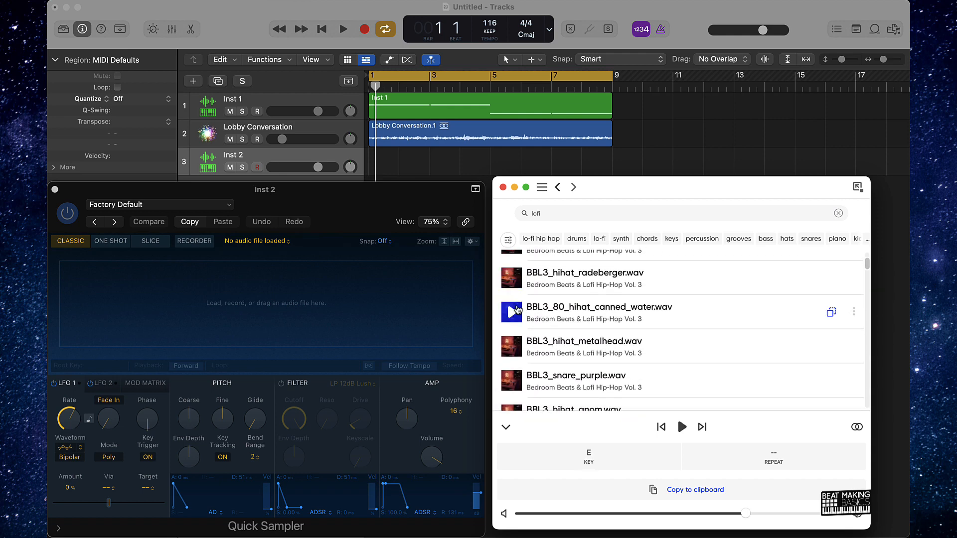
pyautogui.scroll(-3, 517, 310)
pyautogui.click(509, 361)
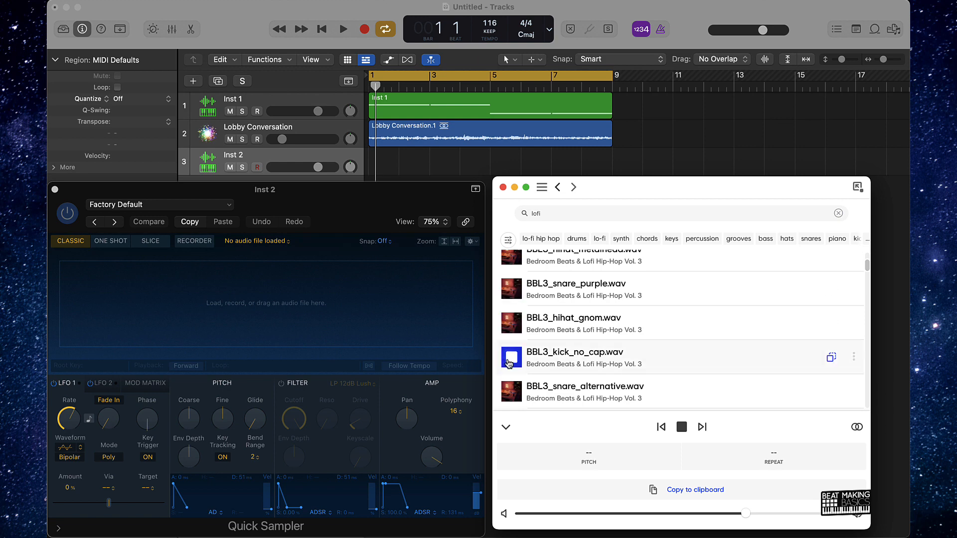
pyautogui.click(511, 392)
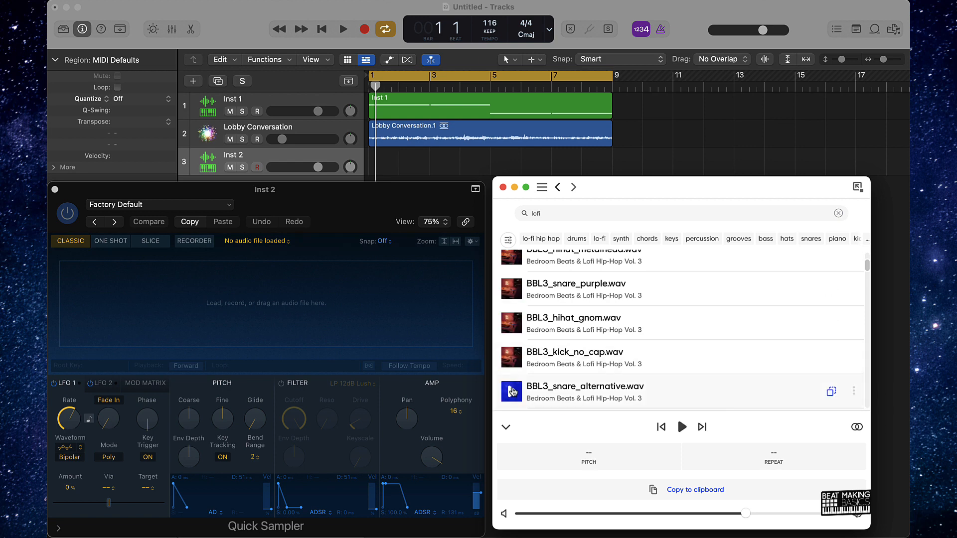
pyautogui.scroll(-1, 512, 393)
pyautogui.scroll(-1, 513, 393)
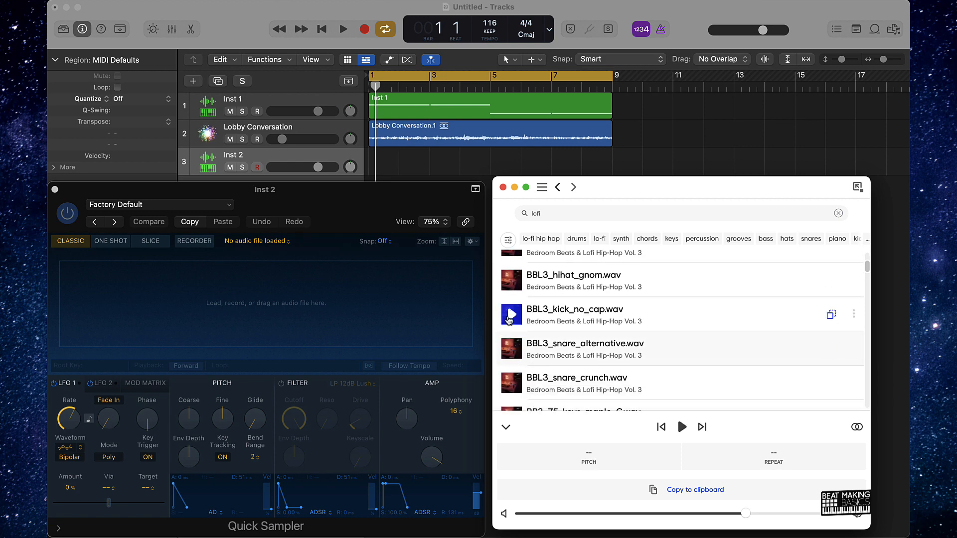
pyautogui.moveTo(511, 318); pyautogui.dragTo(165, 312)
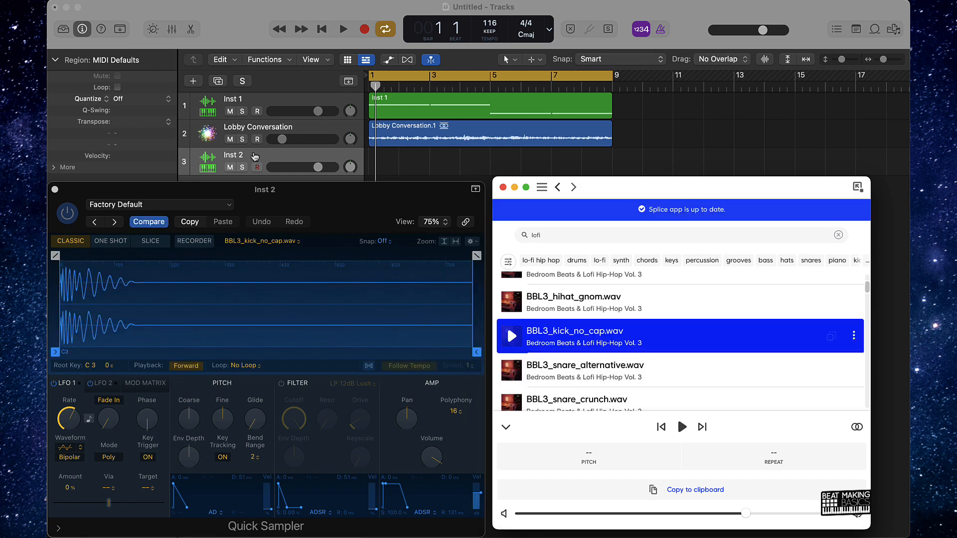
# Step: Create another Quick Sampler instrument track below Inst 2, close the kick's sampler window and open the new track's sampler
pyautogui.click(192, 81)
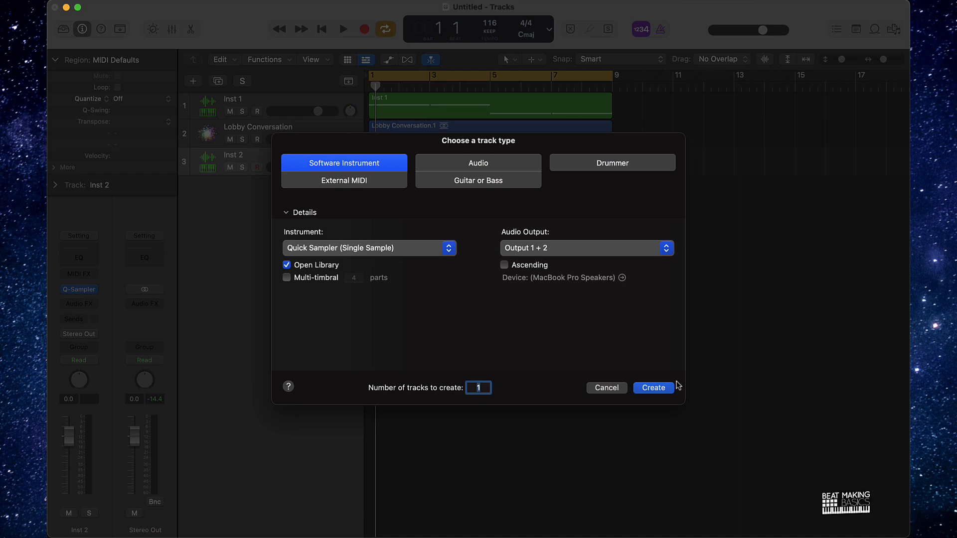
pyautogui.click(667, 387)
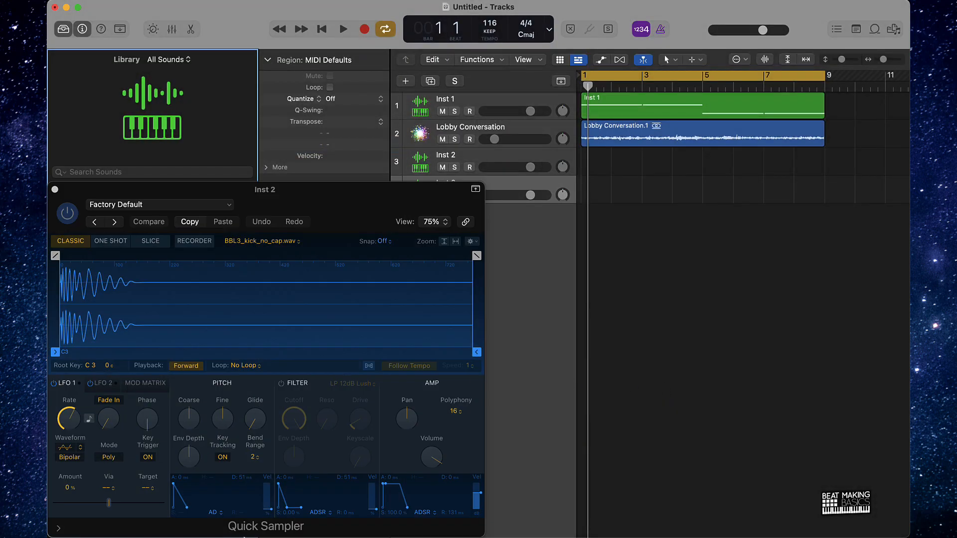
pyautogui.moveTo(276, 200); pyautogui.dragTo(356, 287)
pyautogui.click(132, 274)
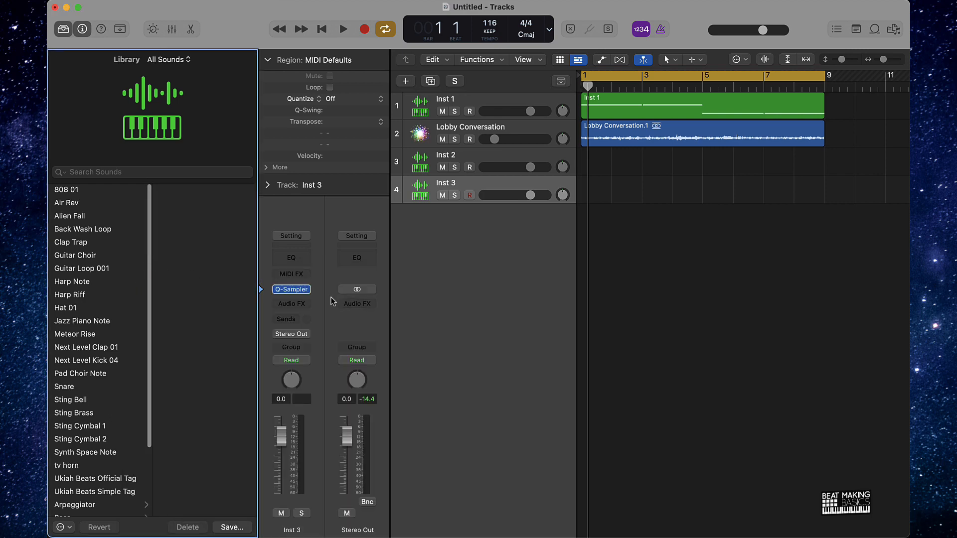
pyautogui.click(291, 289)
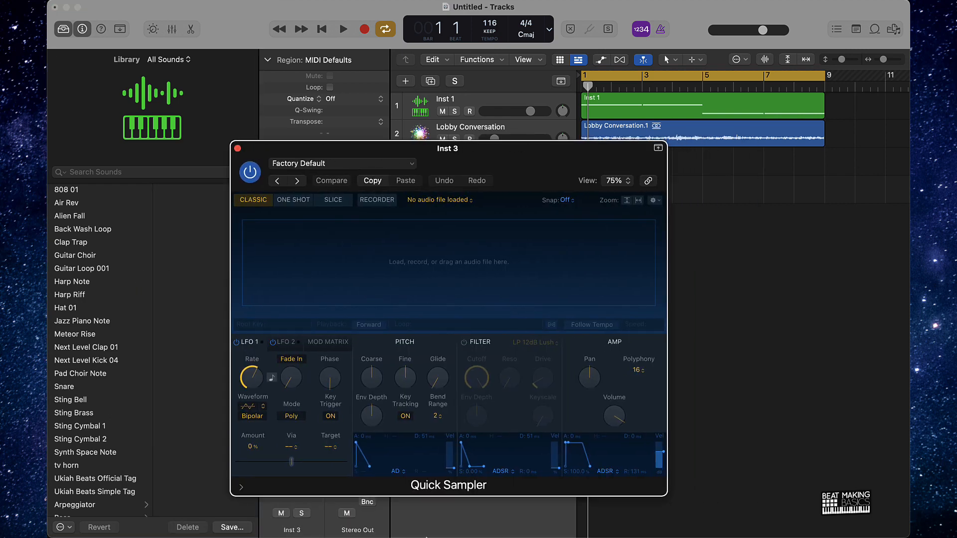
# Step: Load BBL3_snare_alternative.wav from Splice into the Inst 3 Quick Sampler, and create another Quick Sampler instrument track below it
pyautogui.click(573, 516)
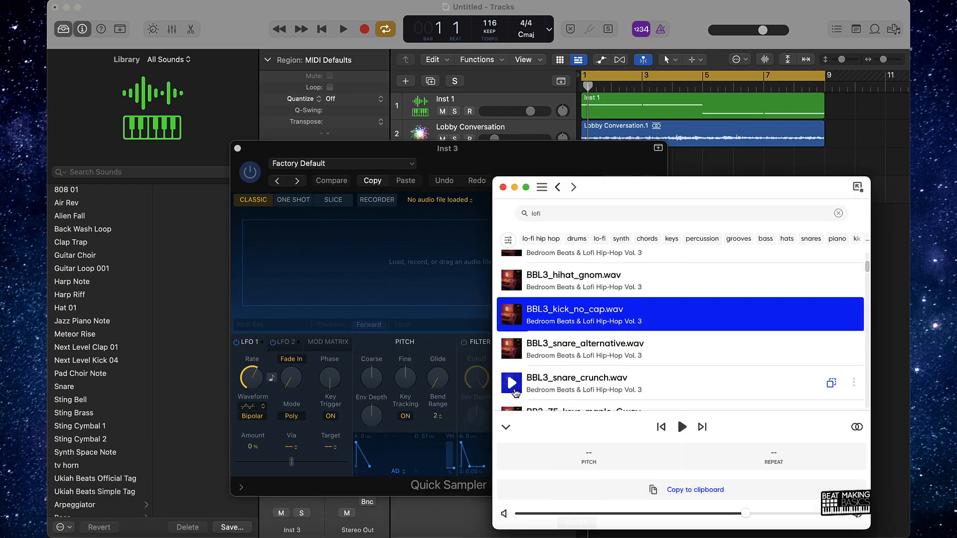
pyautogui.moveTo(511, 349); pyautogui.dragTo(329, 290)
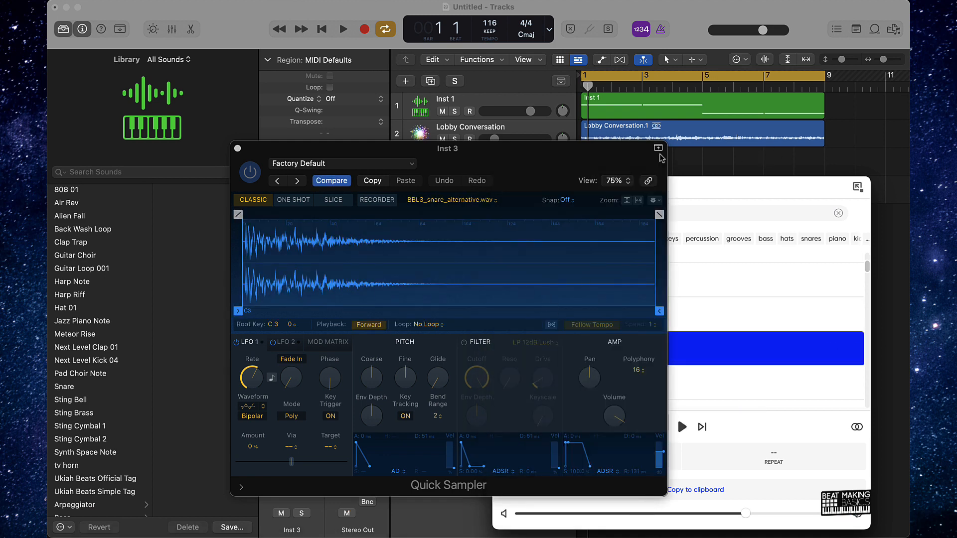
pyautogui.click(237, 148)
pyautogui.click(405, 81)
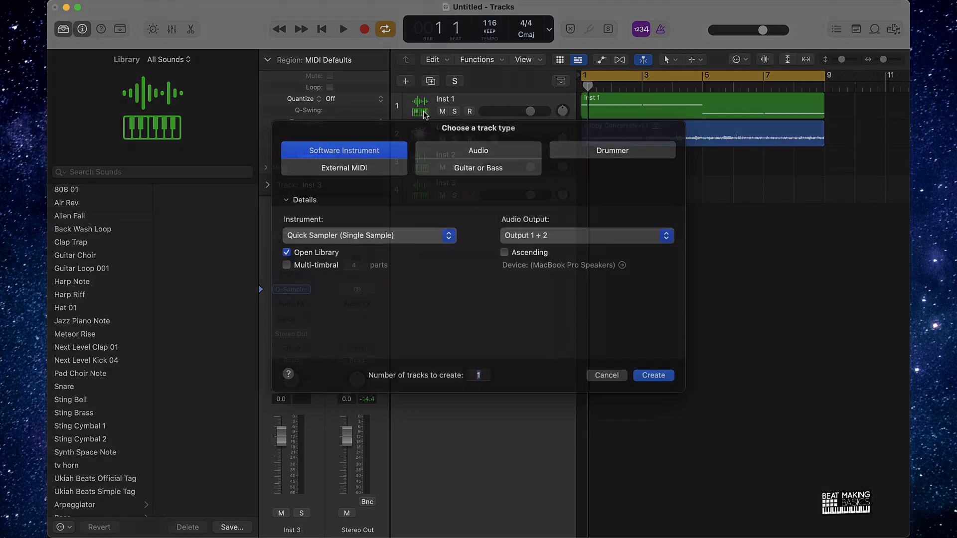
pyautogui.click(638, 384)
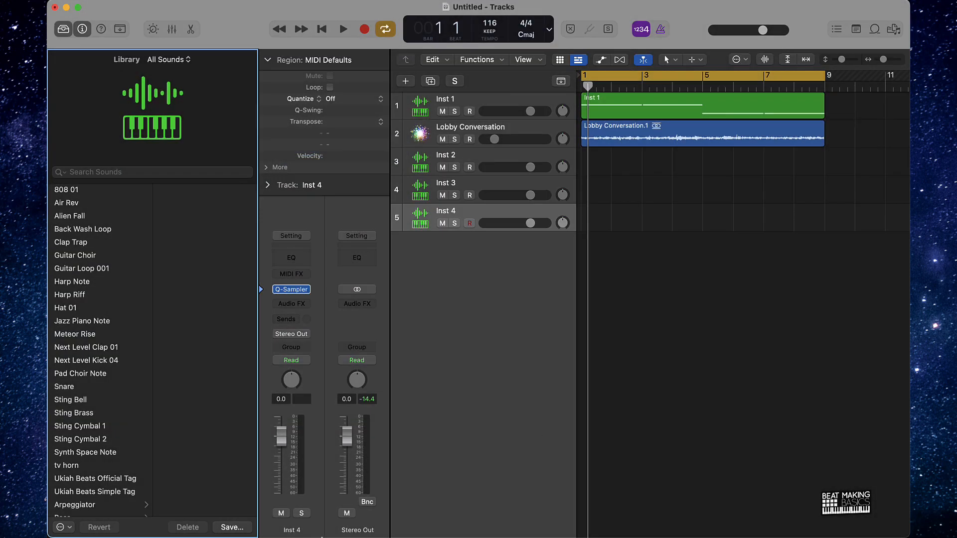
# Step: Audition BBL3_snare_crunch, BB3_75_keys_maple_C, BBL3_hihat_gnom, BBL3_snare_purple and BBL3_hihat_radeberger in Splice's lofi results
pyautogui.moveTo(237, 527)
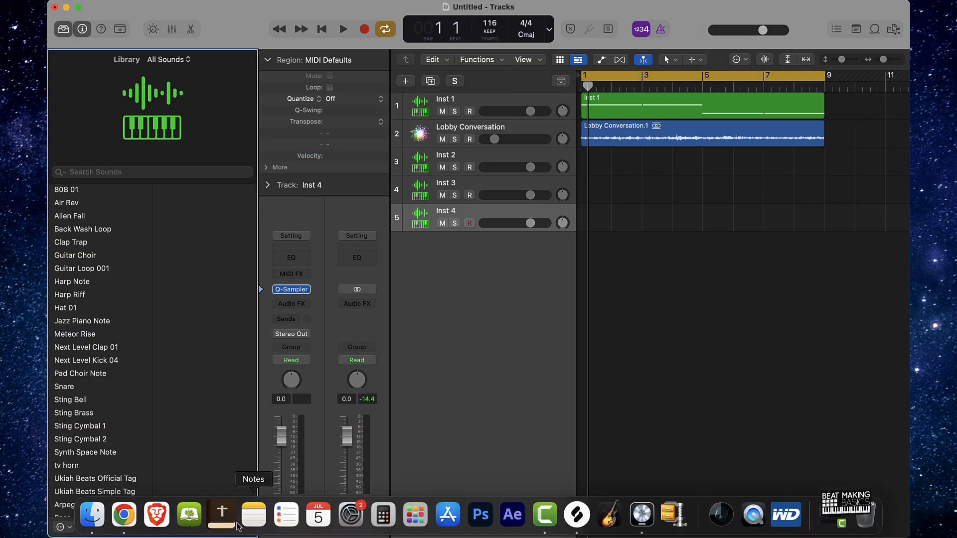
pyautogui.click(577, 514)
pyautogui.scroll(-3, 559, 362)
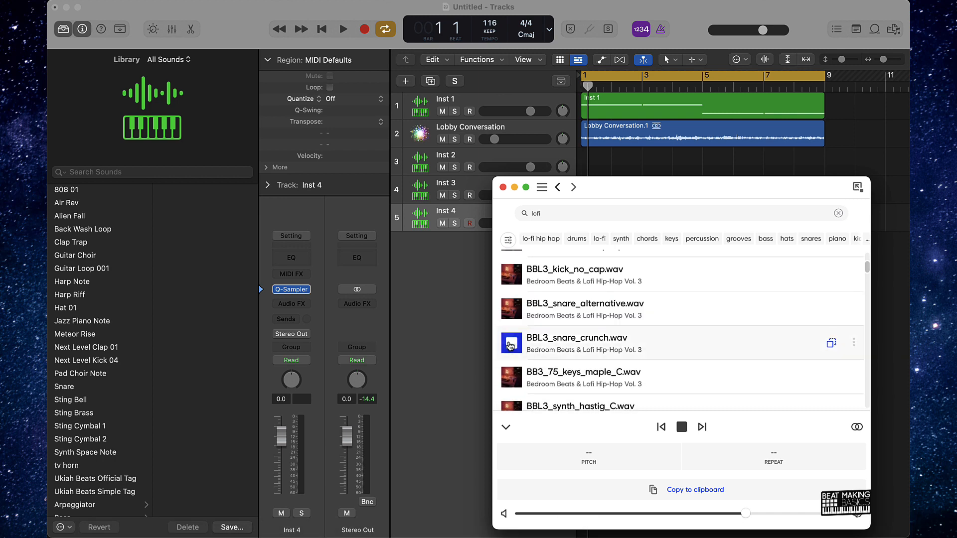
pyautogui.click(509, 344)
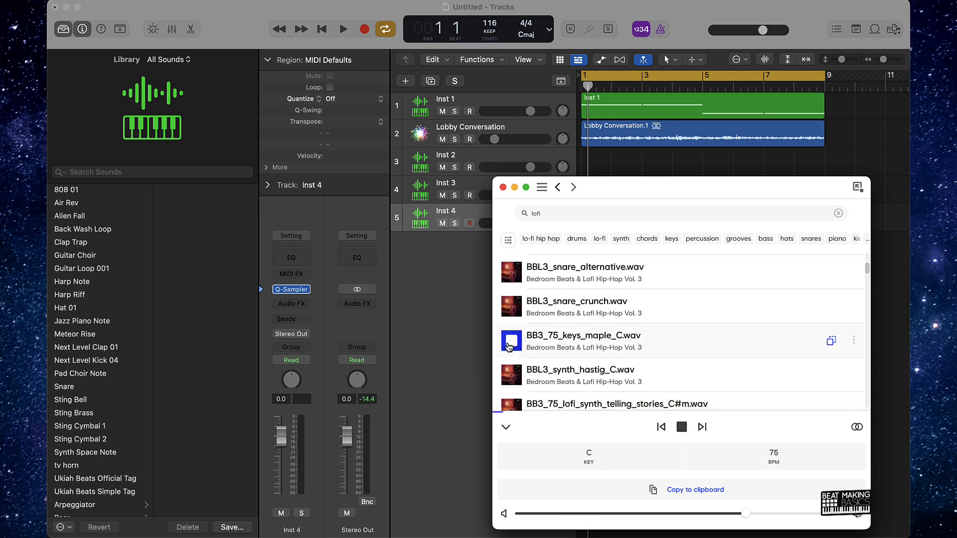
pyautogui.click(509, 346)
pyautogui.scroll(4, 509, 347)
pyautogui.click(509, 344)
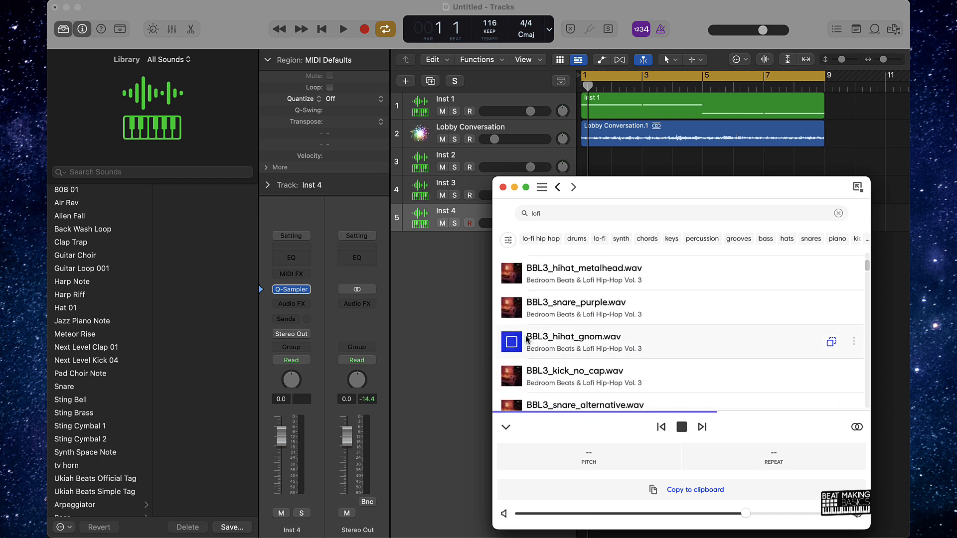
pyautogui.click(511, 273)
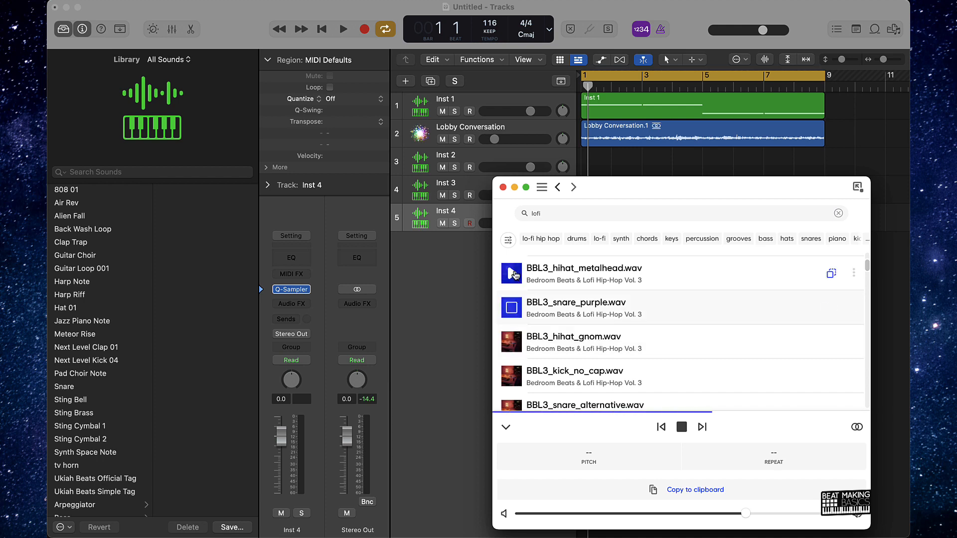
pyautogui.scroll(2, 512, 273)
pyautogui.click(511, 276)
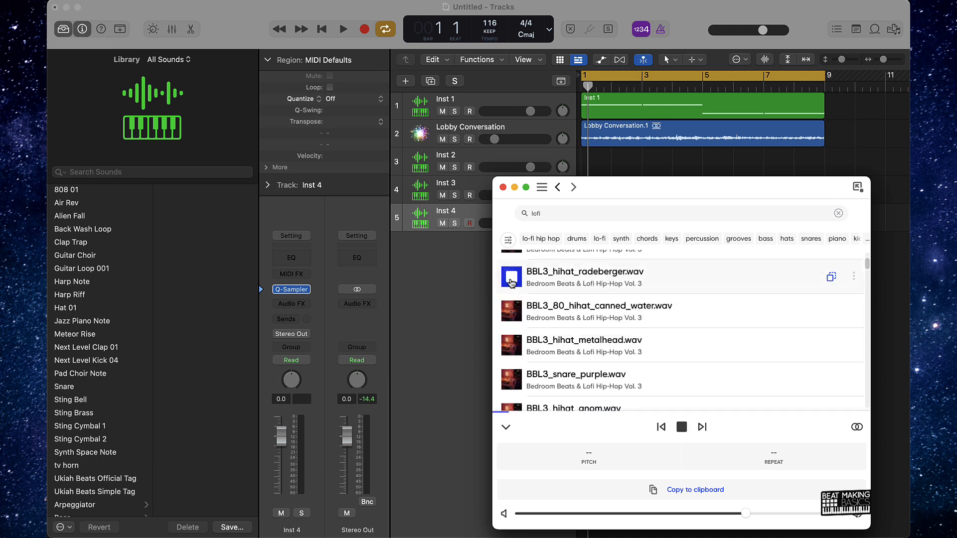
pyautogui.scroll(2, 511, 277)
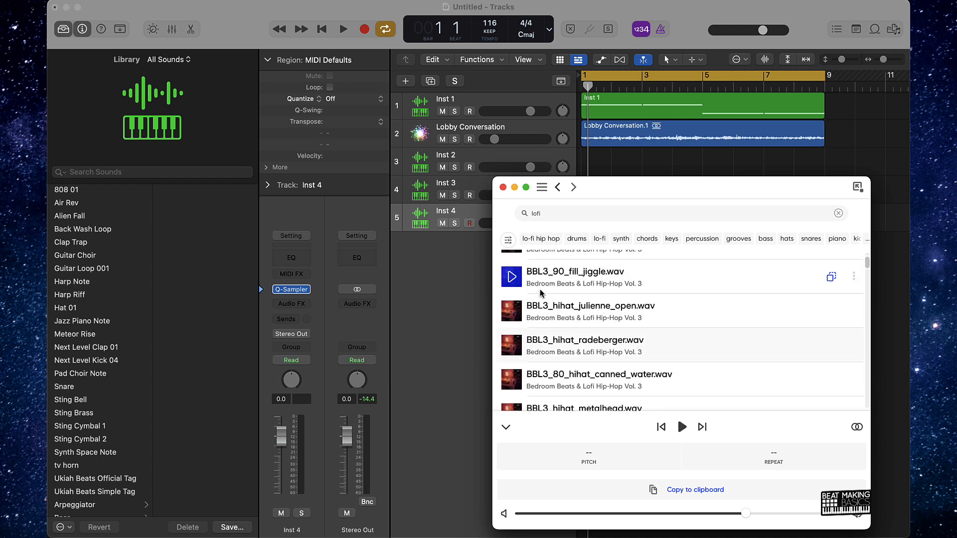
# Step: Open the Inst 4 Quick Sampler, audition BBL3_hihat_julienne_open.wav in Splice, and load BBL3_hihat_radeberger.wav into the sampler
pyautogui.click(294, 290)
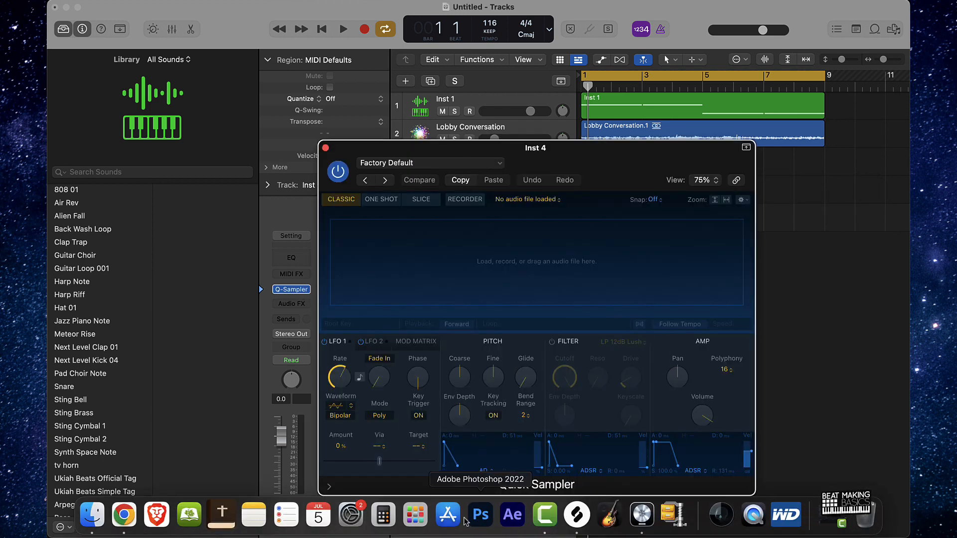
pyautogui.click(632, 516)
pyautogui.click(510, 310)
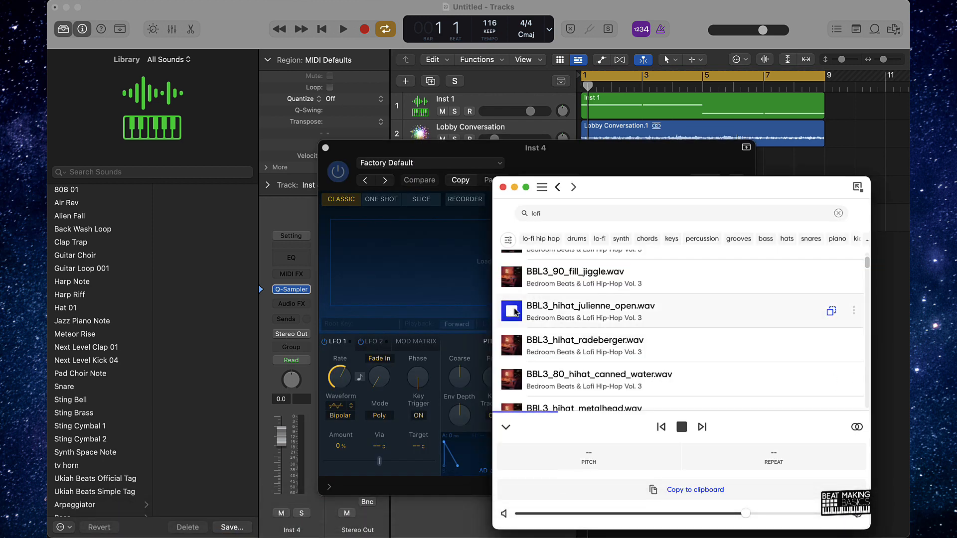
pyautogui.click(511, 344)
pyautogui.moveTo(562, 347); pyautogui.dragTo(406, 254)
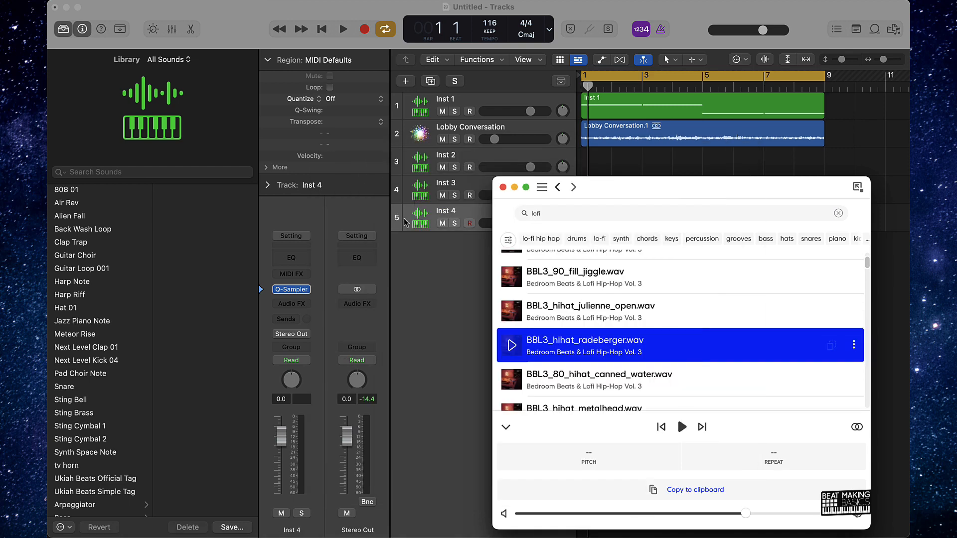
# Step: Duplicate the Inst 4 track with its sampler settings and open the copy's Quick Sampler
pyautogui.click(407, 221)
pyautogui.press('super+d')
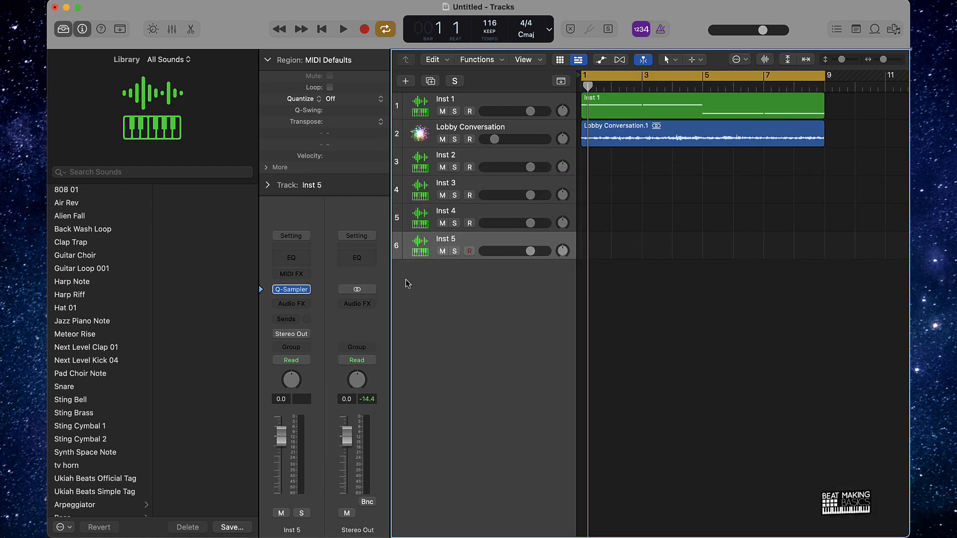
pyautogui.click(291, 289)
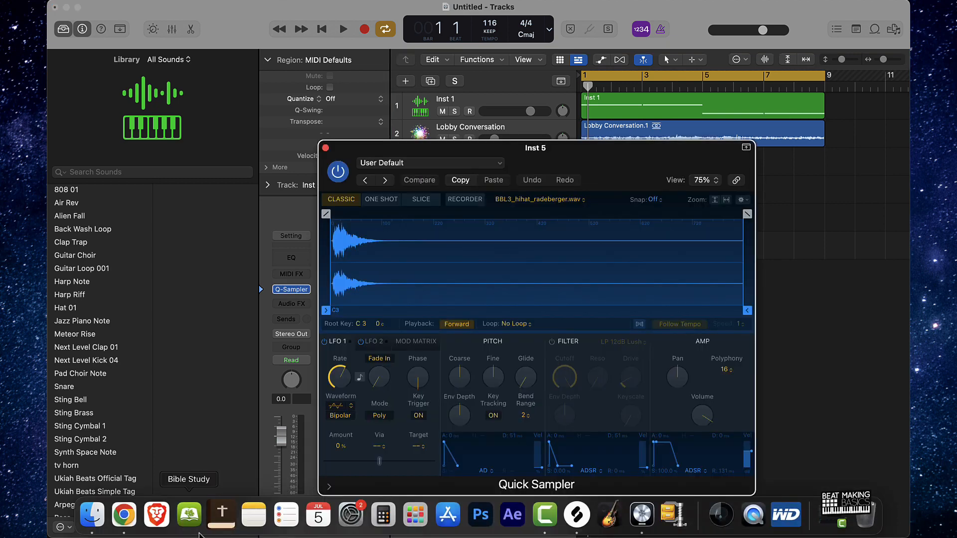
# Step: Replace the Inst 5 Quick Sampler's sample with BBL3_hihat_julienne_open.wav from Splice, and close the sampler window
pyautogui.click(576, 524)
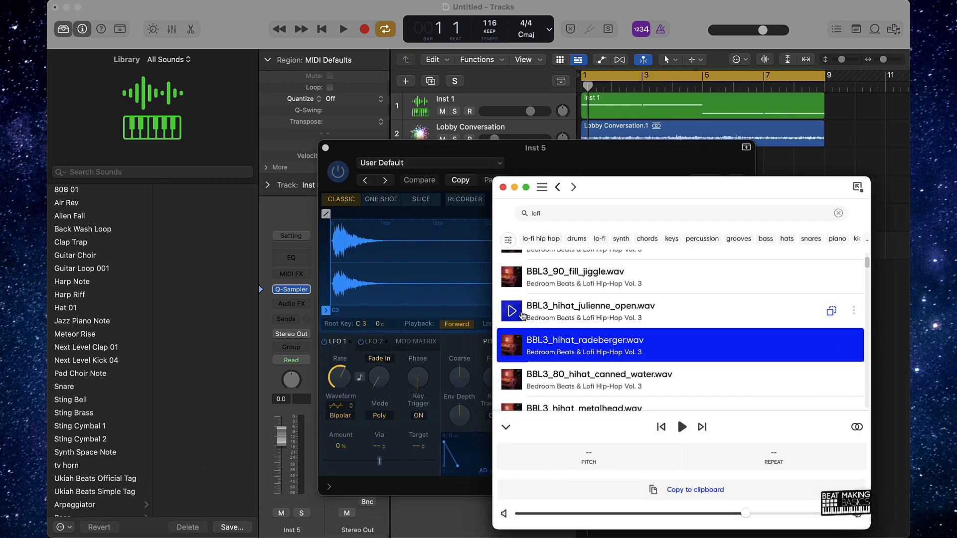
pyautogui.click(538, 311)
pyautogui.moveTo(539, 312); pyautogui.dragTo(406, 260)
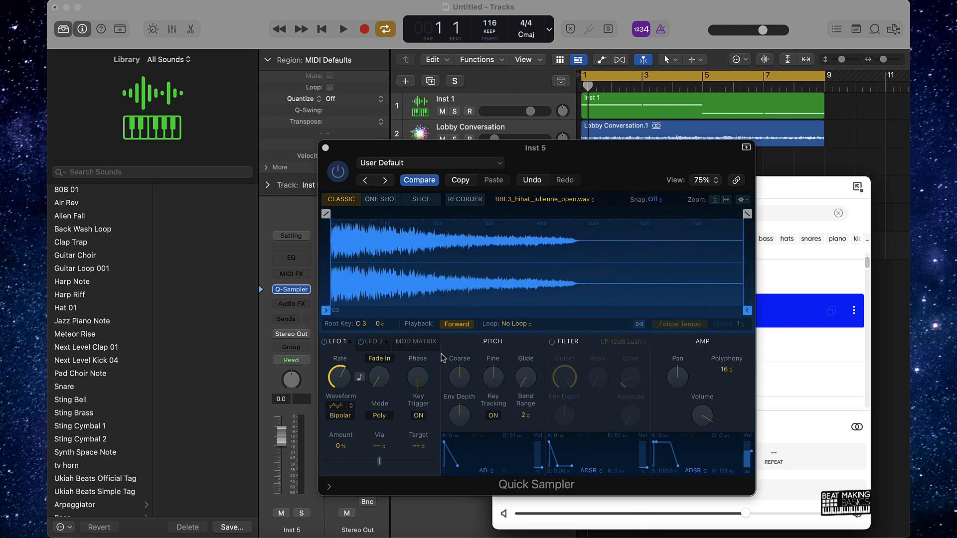
pyautogui.click(623, 151)
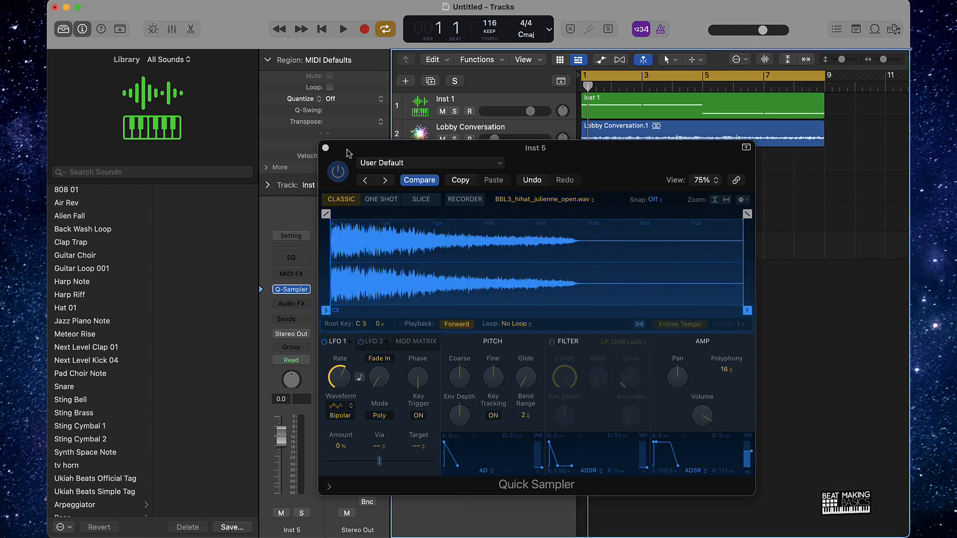
pyautogui.click(326, 147)
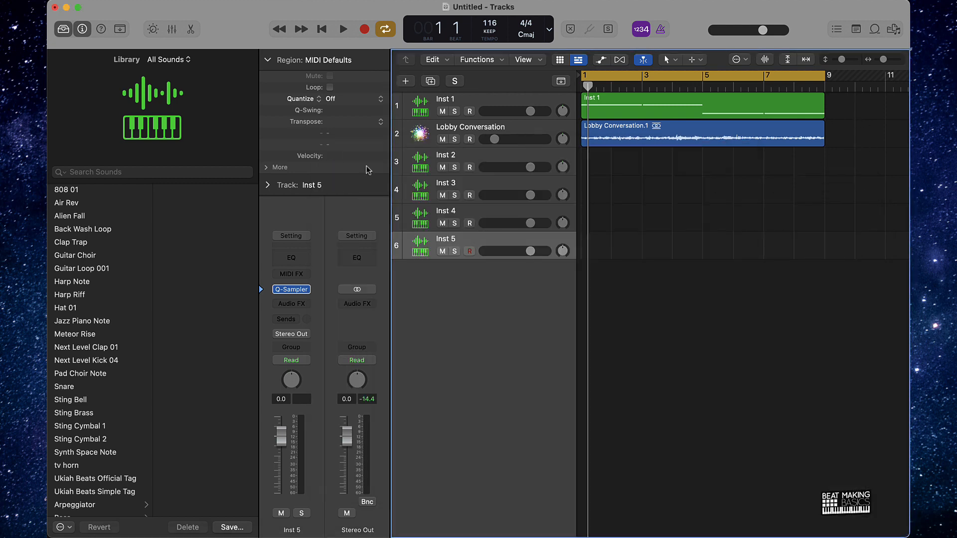
# Step: Rename the Inst 2 track as Kick and the Inst 3 track as Snare
pyautogui.click(457, 162)
pyautogui.doubleClick(450, 155)
pyautogui.write('Kic')
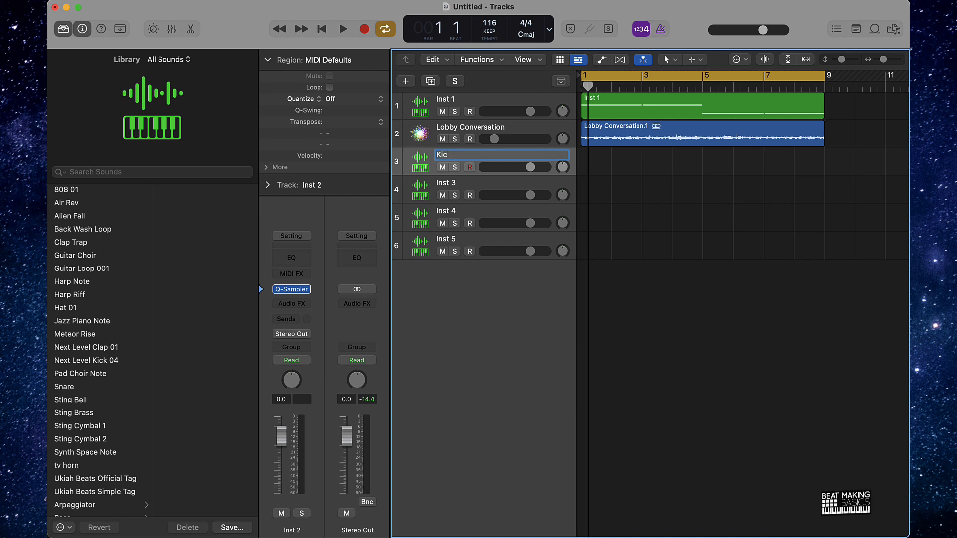
pyautogui.write('k')
pyautogui.press('Return')
pyautogui.doubleClick(449, 182)
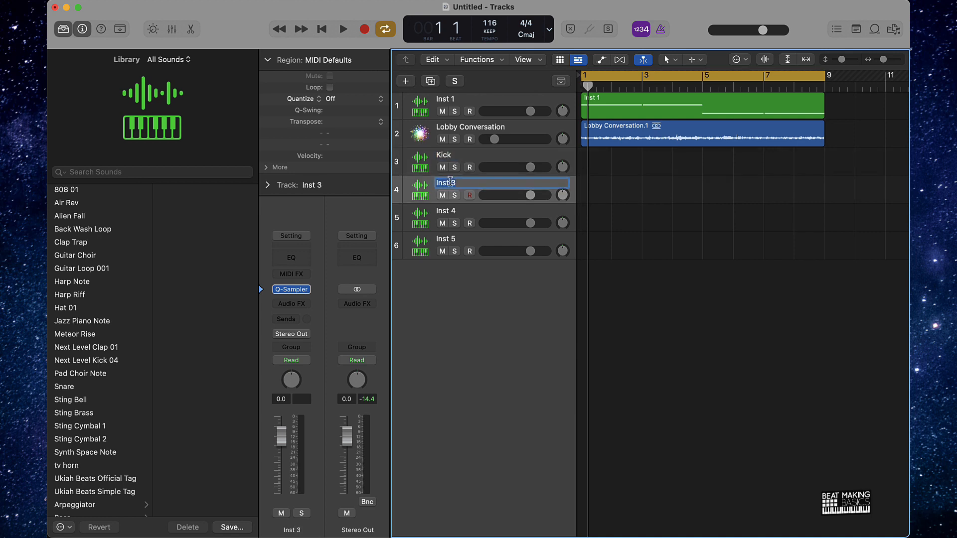
pyautogui.write('Snare')
pyautogui.press('Return')
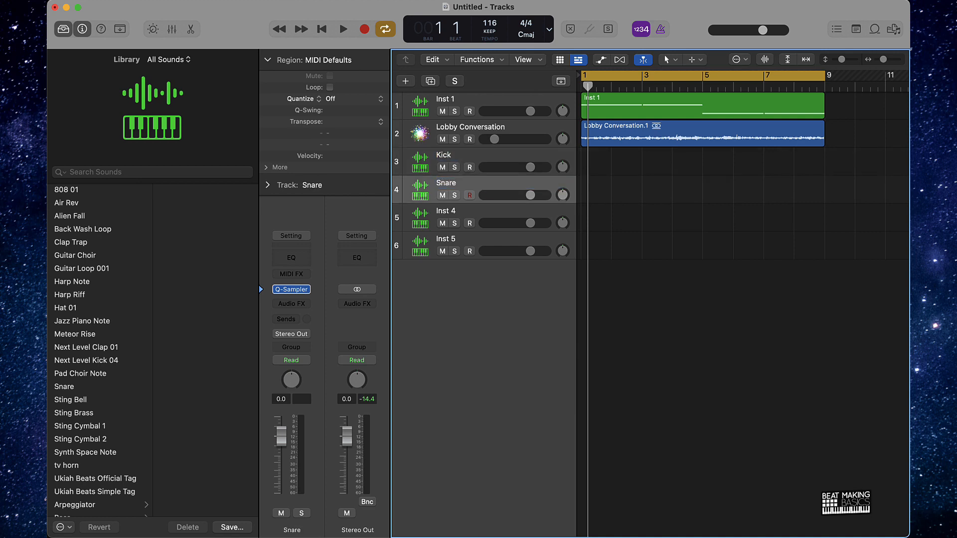
# Step: Rename the Inst 4 track as Hat and the Inst 5 track as Open
pyautogui.doubleClick(447, 212)
pyautogui.write('Hat')
pyautogui.press('Return')
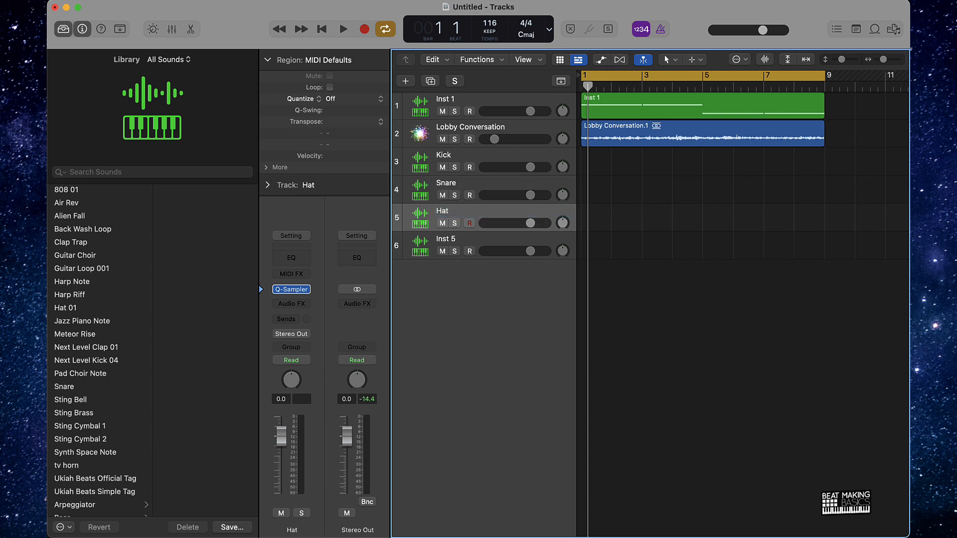
pyautogui.doubleClick(444, 239)
pyautogui.write('Op')
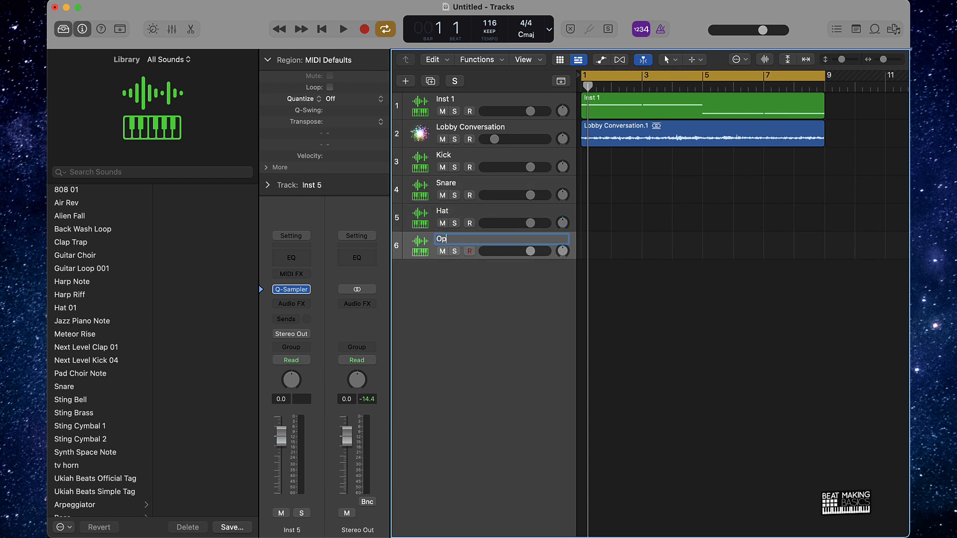
pyautogui.write('en')
pyautogui.press('Return')
# Step: Rename the Inst 1 track as Pad, and name all regions after their tracks
pyautogui.click(468, 125)
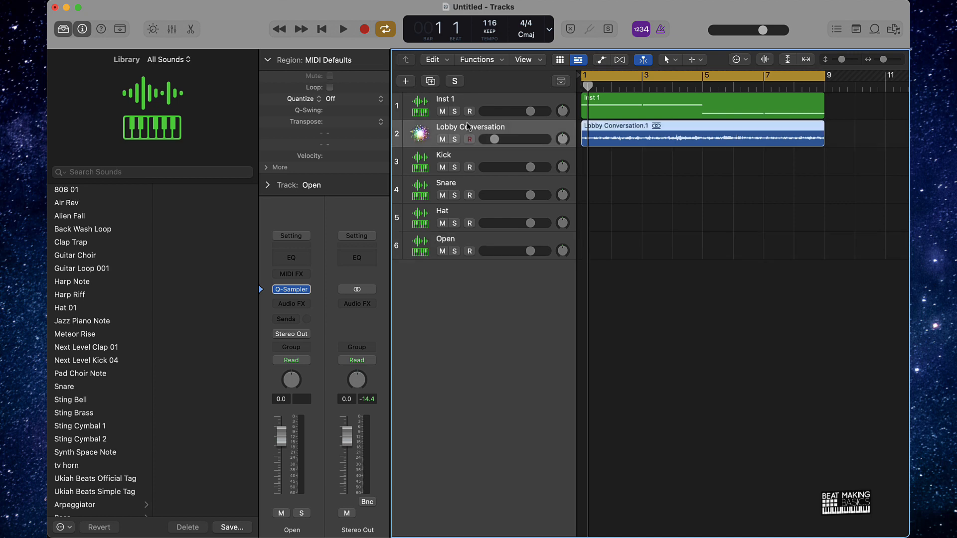
pyautogui.doubleClick(457, 99)
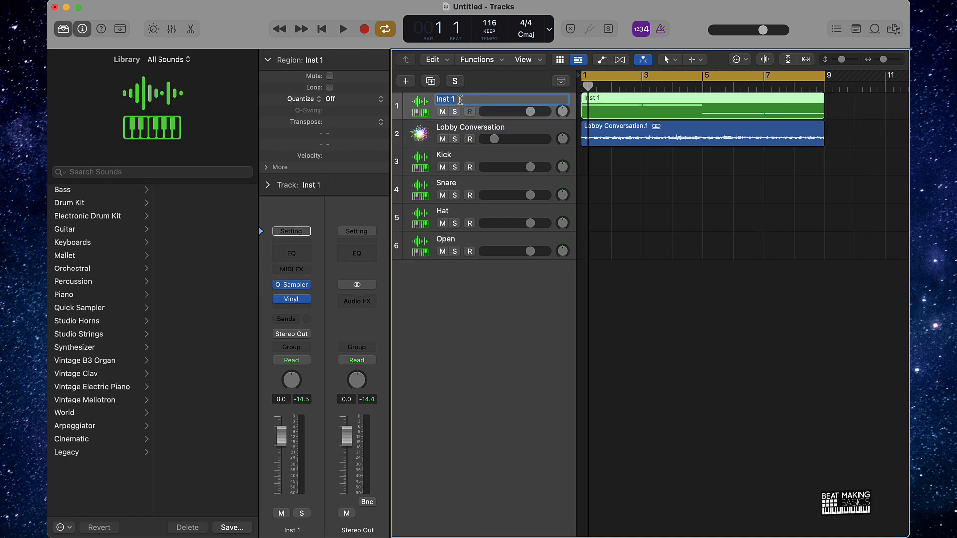
pyautogui.write('Pad')
pyautogui.press('Return')
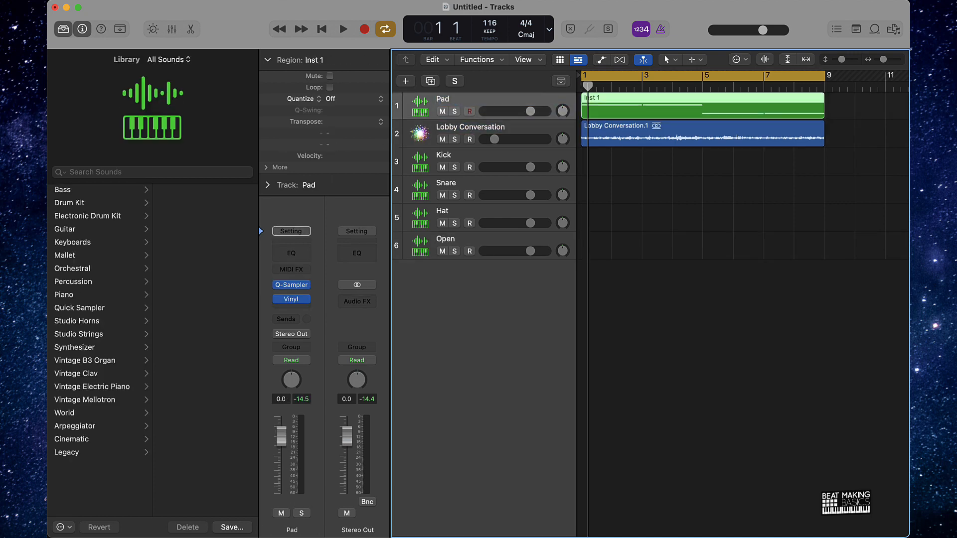
pyautogui.press('super+a')
pyautogui.click(677, 248)
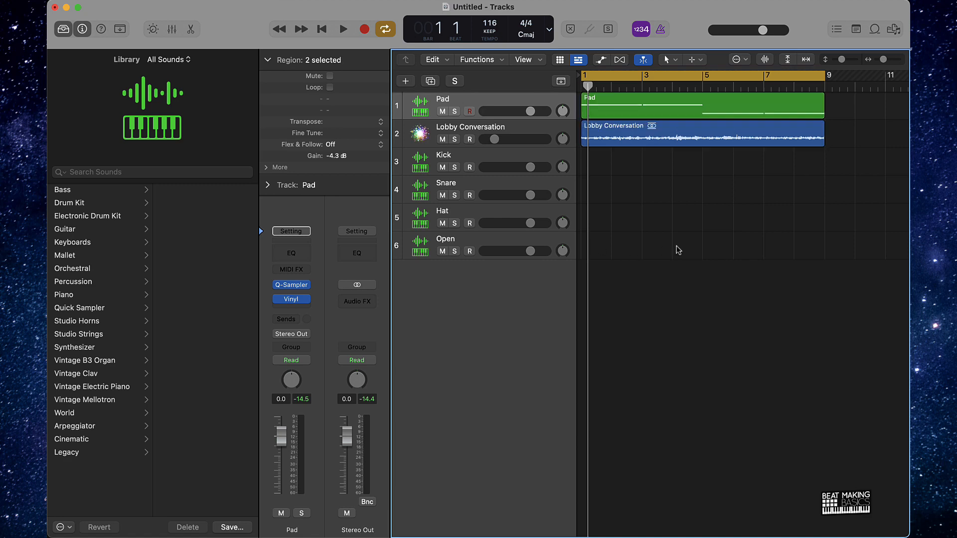
# Step: Select the Snare track, bring up Musical Typing, and try out the snare sound
pyautogui.click(478, 182)
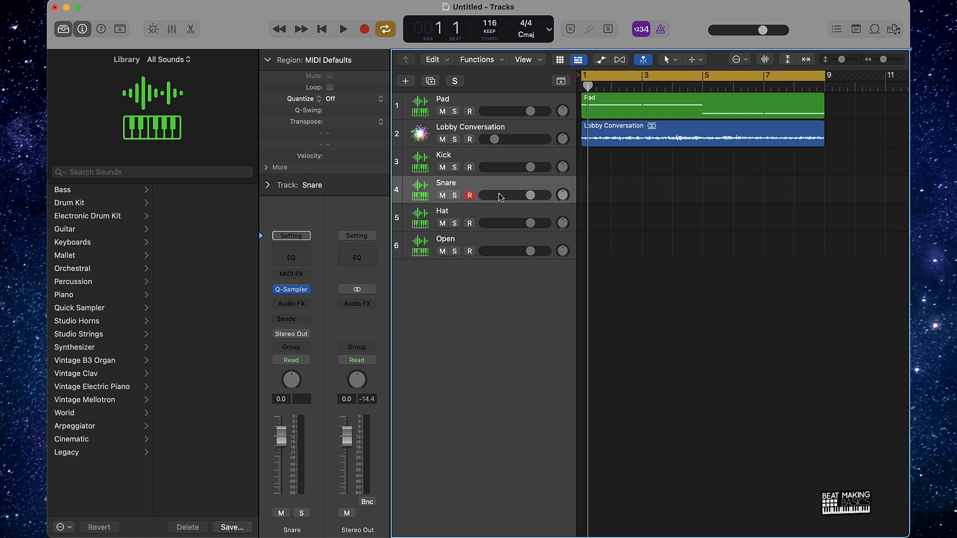
pyautogui.press('super+k')
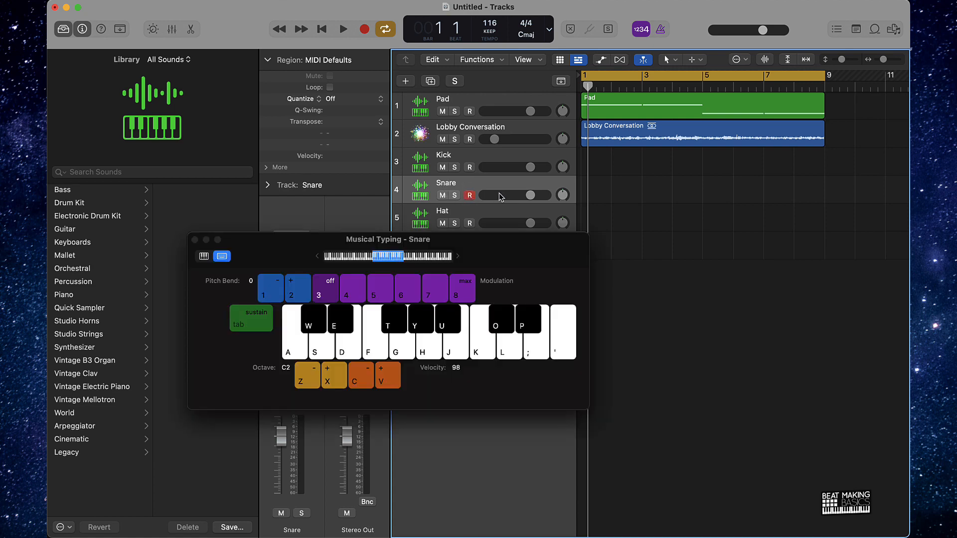
pyautogui.press('k')
# Step: Record a snare part across the eight-bar cycle on the Snare track, switching the metronome off and leaving playback running
pyautogui.press('r')
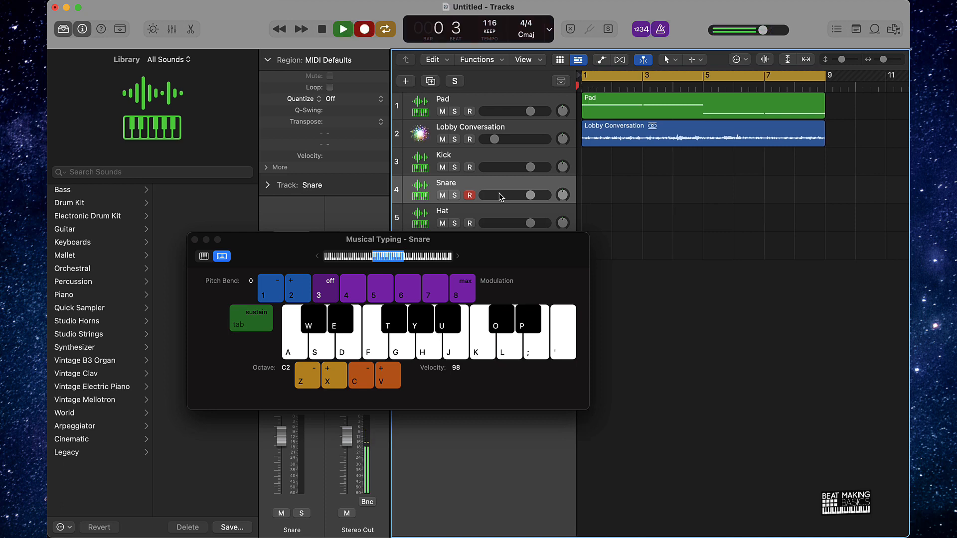
pyautogui.press('k')
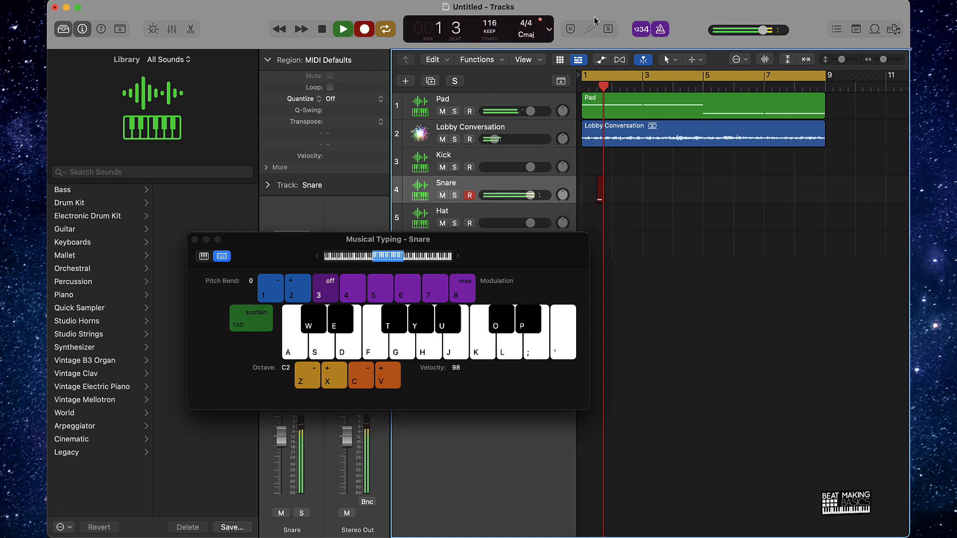
pyautogui.click(660, 29)
pyautogui.press('k')
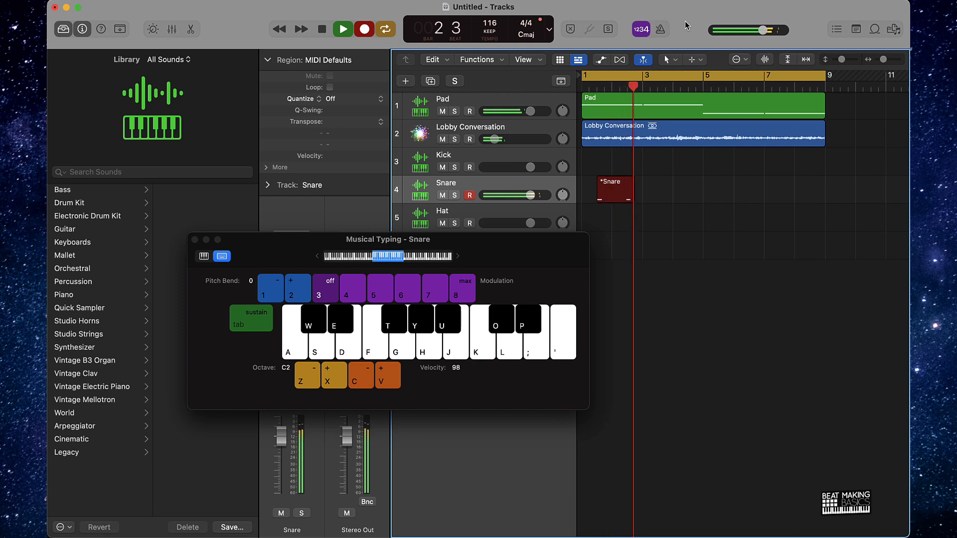
pyautogui.press('k')
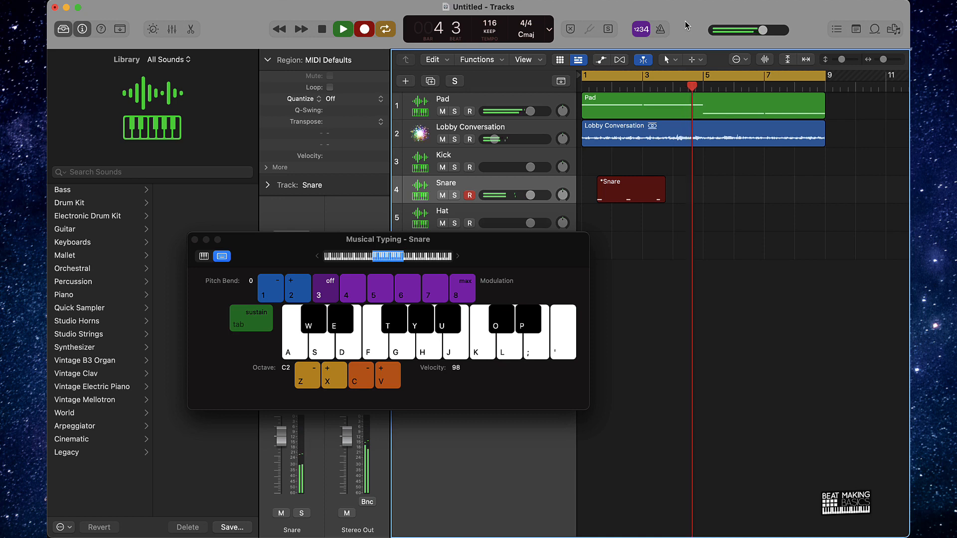
pyautogui.press('k')
pyautogui.press('k')
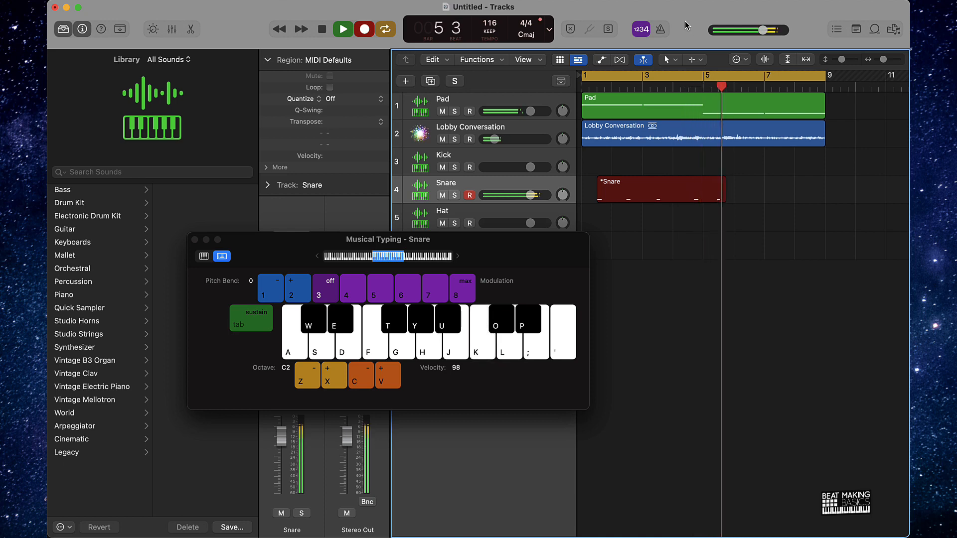
pyautogui.press('k')
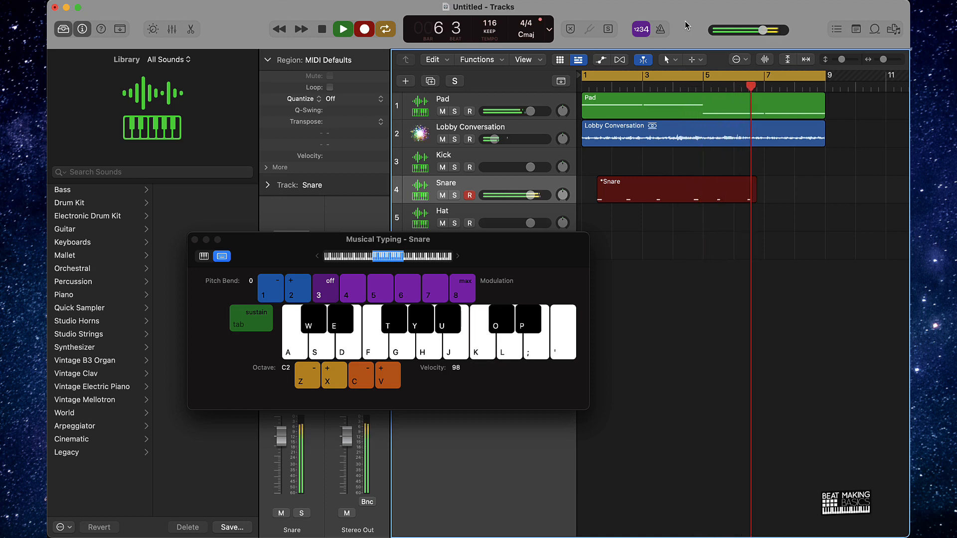
pyautogui.press('k')
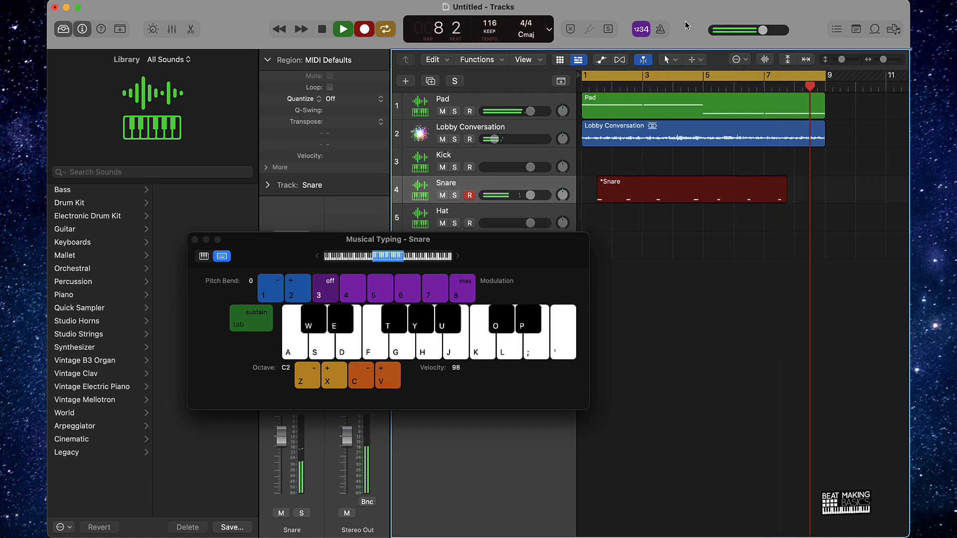
pyautogui.press('k')
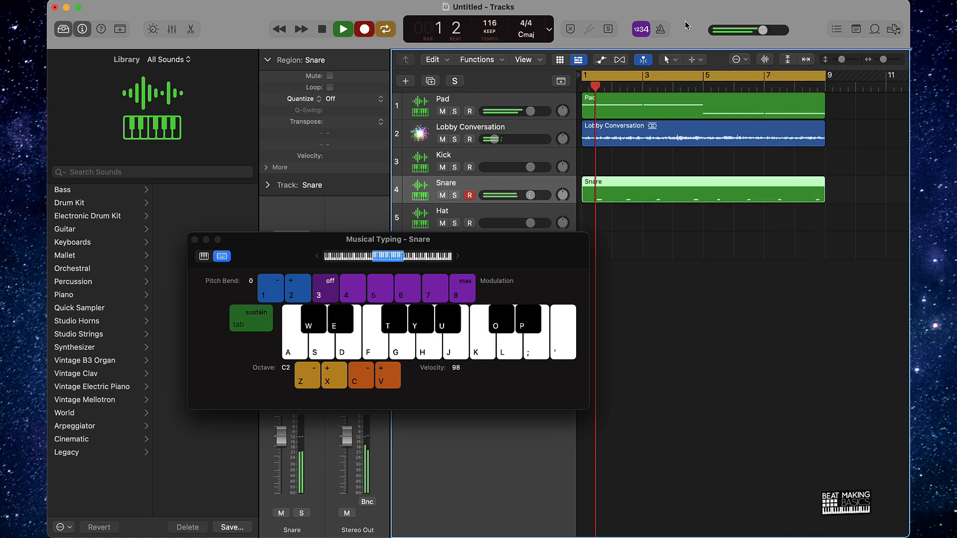
pyautogui.press('k')
pyautogui.click(343, 30)
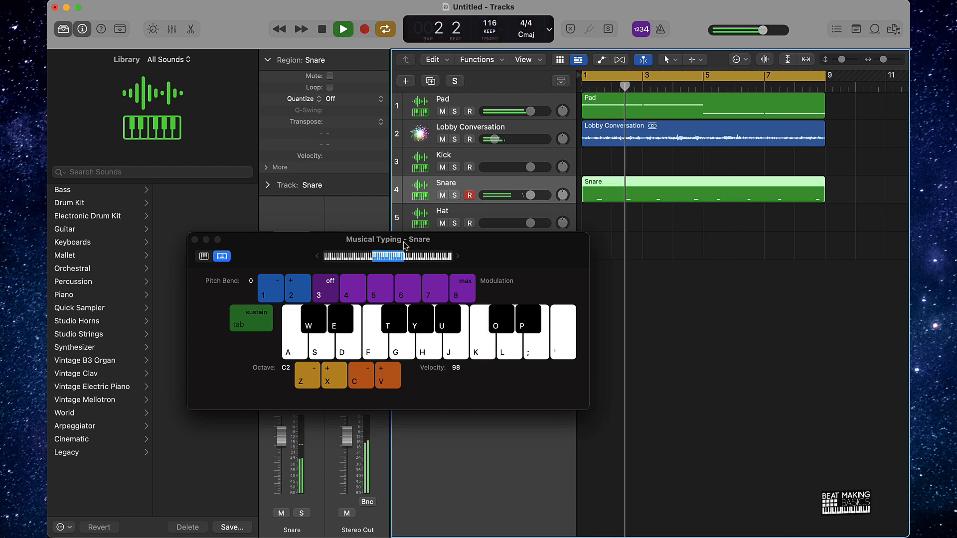
pyautogui.press('k')
# Step: Select and record-arm the Hat track, and try out the hat sound over the looping playback
pyautogui.click(468, 212)
pyautogui.click(469, 223)
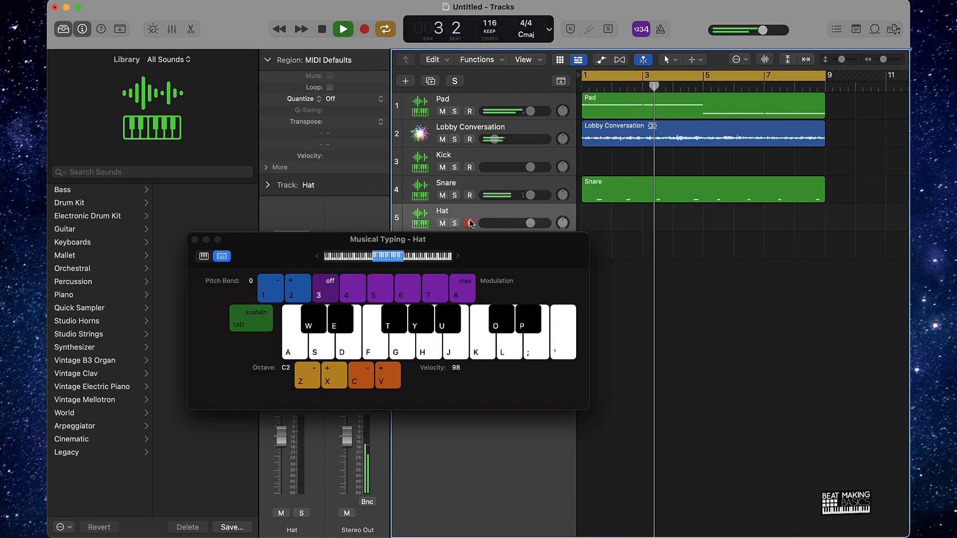
pyautogui.press('k')
pyautogui.press('k')
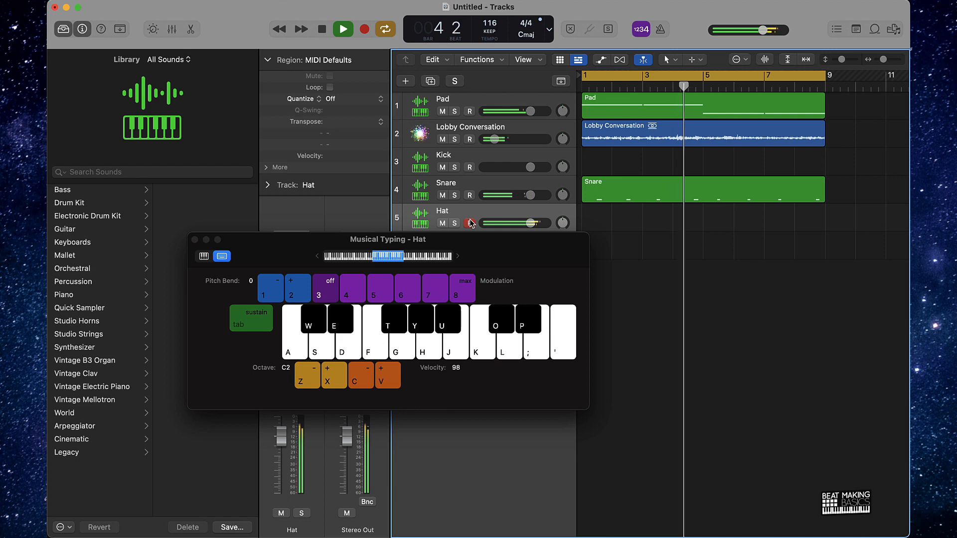
pyautogui.press('k')
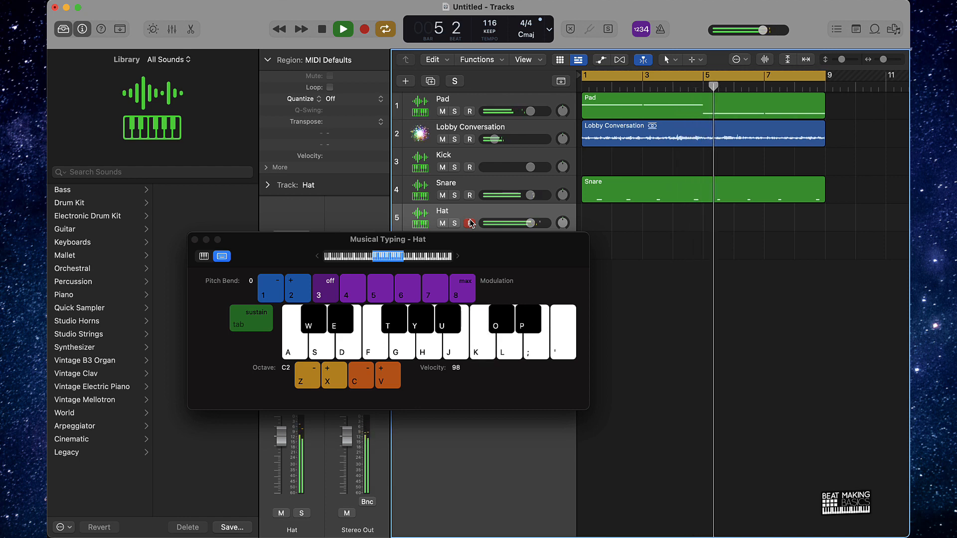
pyautogui.press('k')
pyautogui.press('k')
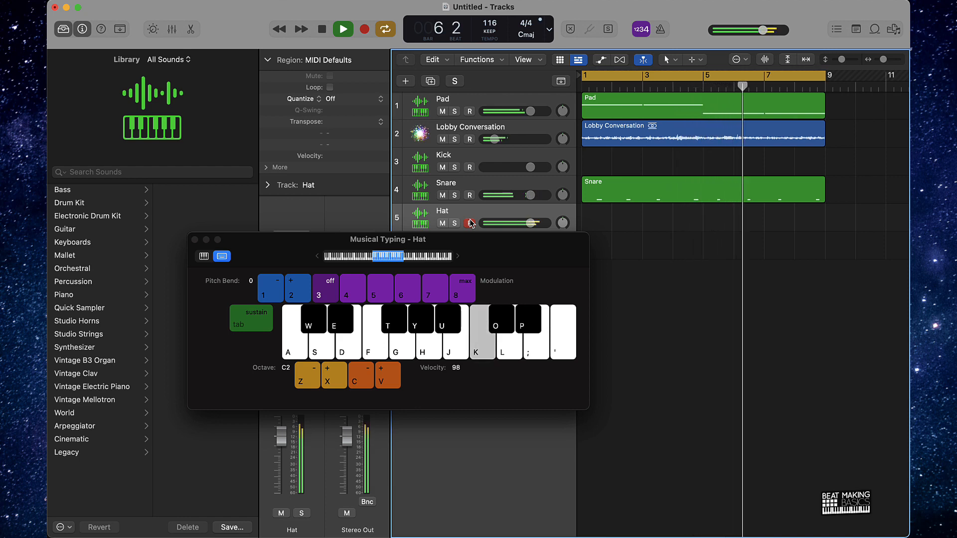
# Step: Open the Snare region in the Piano Roll and quantize all its notes to 1/16 Note with swing 25
pyautogui.doubleClick(628, 195)
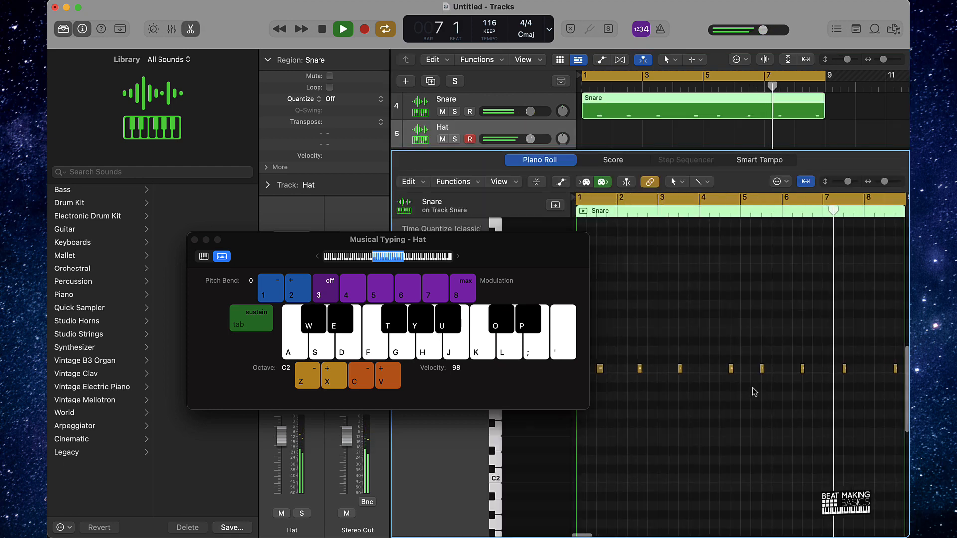
pyautogui.press('super+a')
pyautogui.click(458, 256)
pyautogui.click(458, 256)
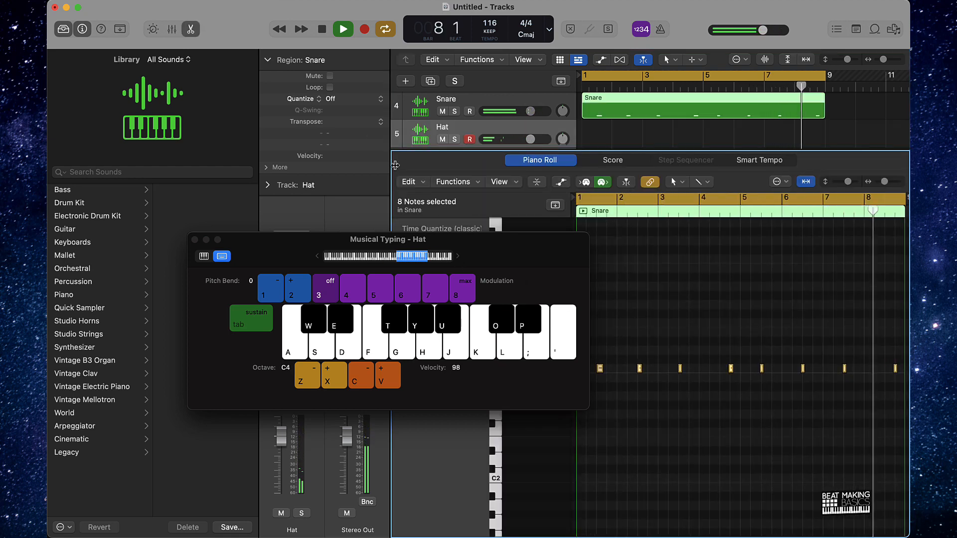
pyautogui.click(458, 256)
pyautogui.moveTo(519, 251); pyautogui.dragTo(448, 347)
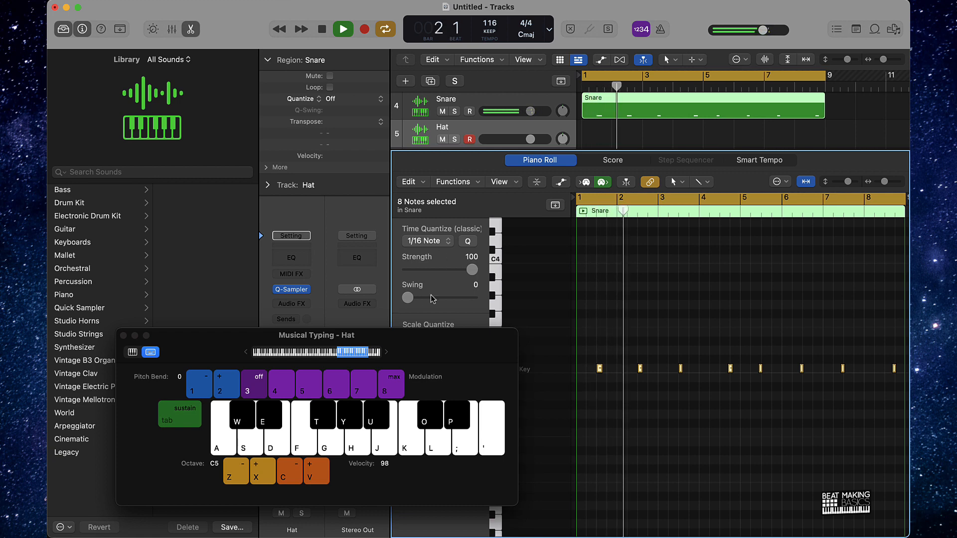
pyautogui.moveTo(407, 298); pyautogui.dragTo(423, 298)
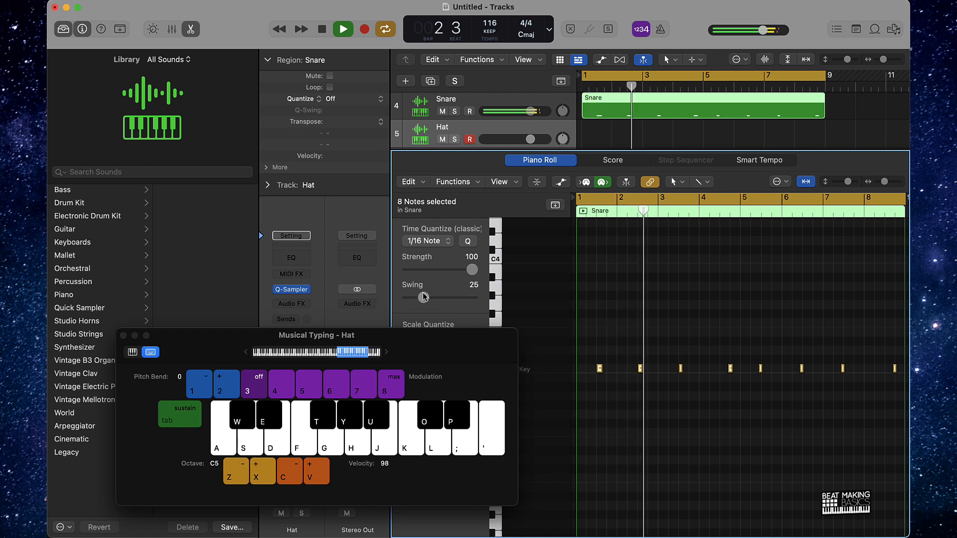
# Step: Try 1/16 Swing A on the selected snare notes, and settle on 1/8 Swing A as their time quantize
pyautogui.click(445, 243)
pyautogui.click(452, 381)
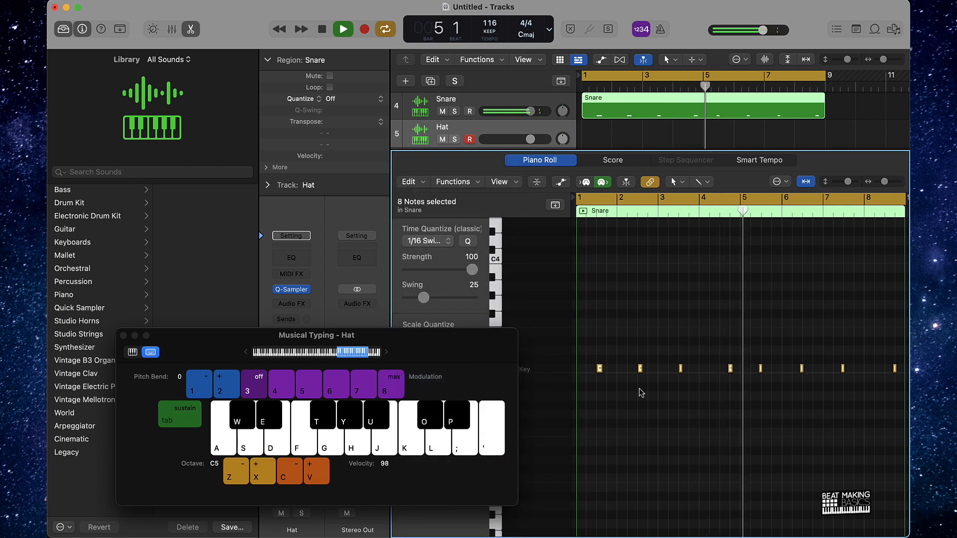
pyautogui.click(427, 241)
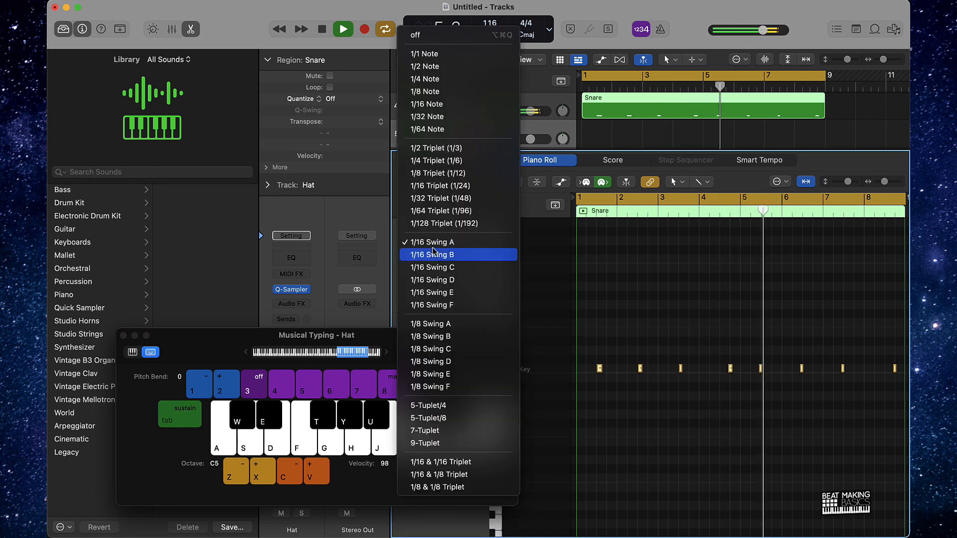
pyautogui.click(436, 324)
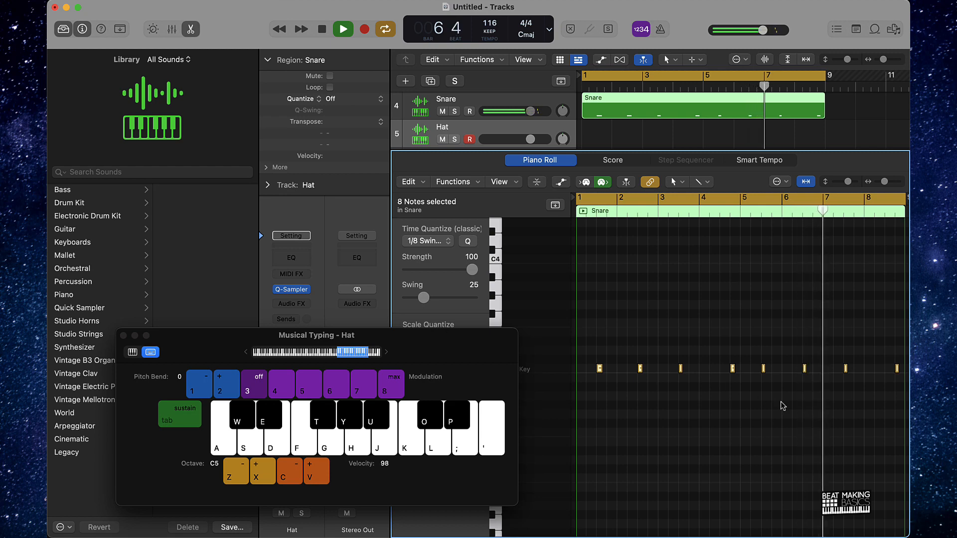
pyautogui.hscroll(5, 781, 405)
pyautogui.hscroll(-3, 782, 405)
pyautogui.hscroll(-1, 781, 405)
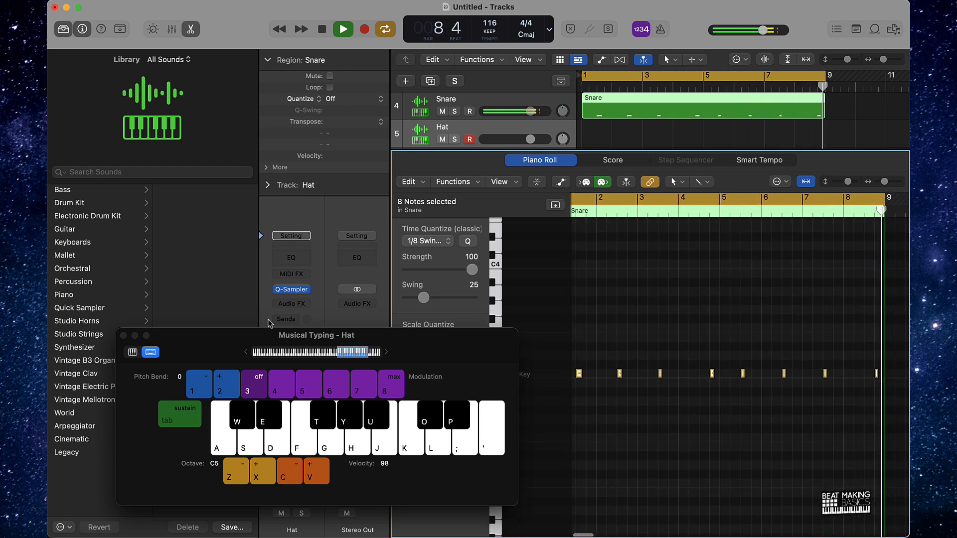
# Step: Stop playback, record-arm the Kick track, and try out the kick with Musical Typing lowered to octave C2
pyautogui.click(124, 335)
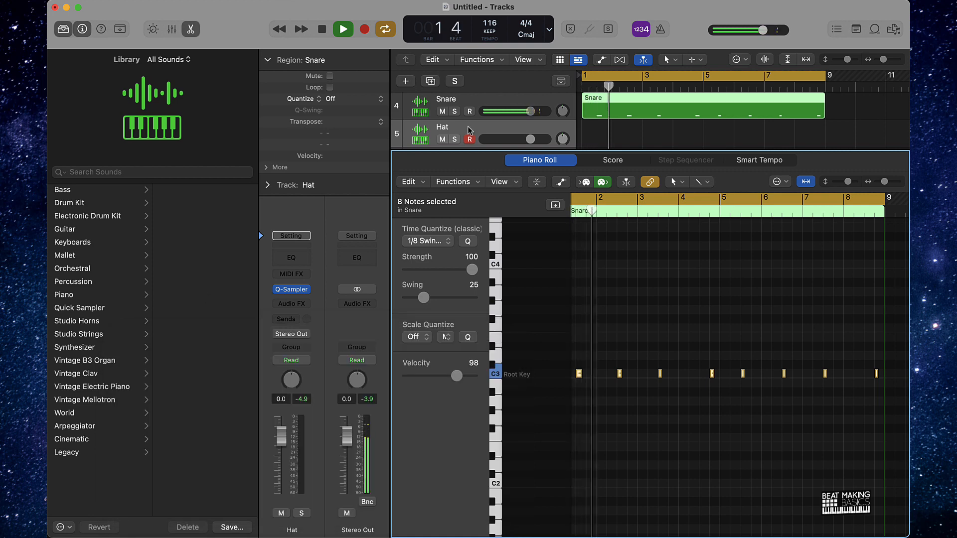
pyautogui.scroll(3, 484, 125)
pyautogui.press('space')
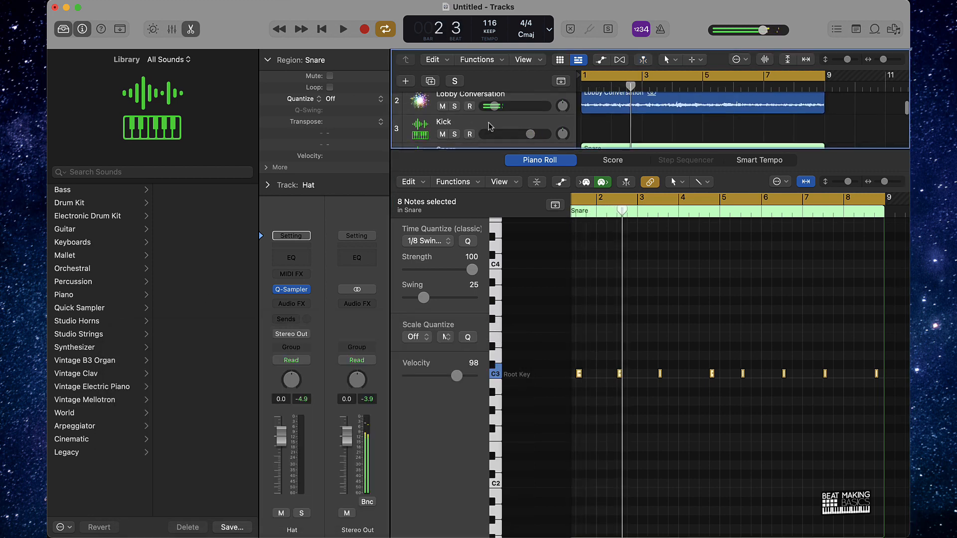
pyautogui.click(464, 135)
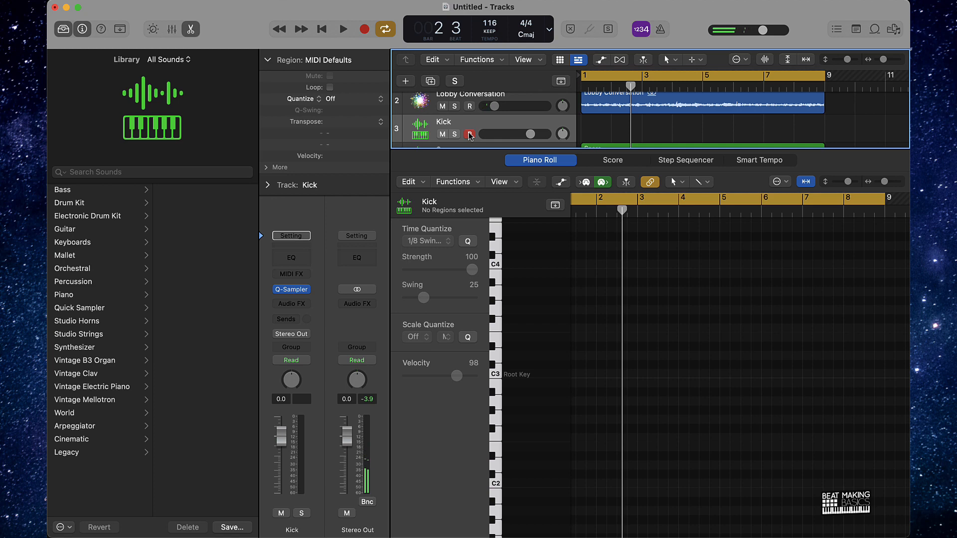
pyautogui.press('super+k')
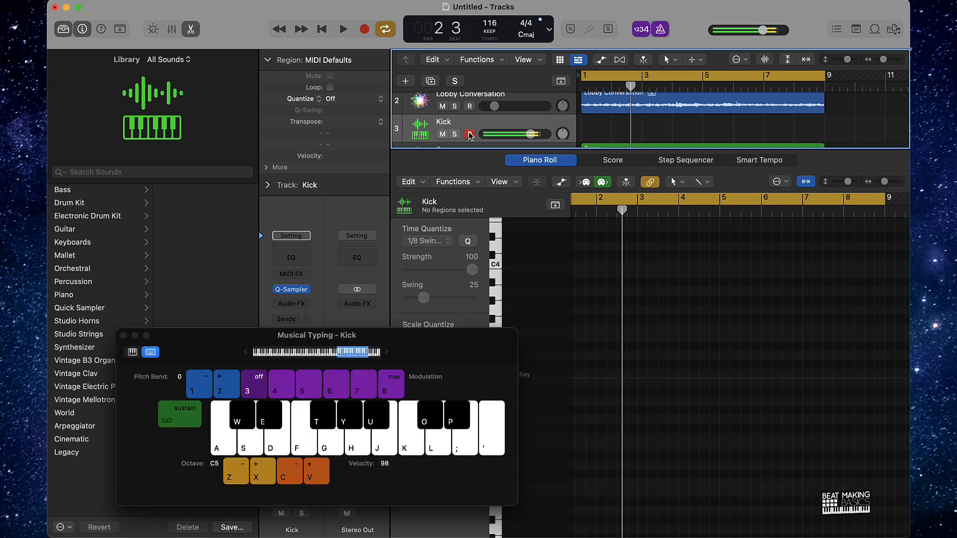
pyautogui.press('z')
pyautogui.press('k')
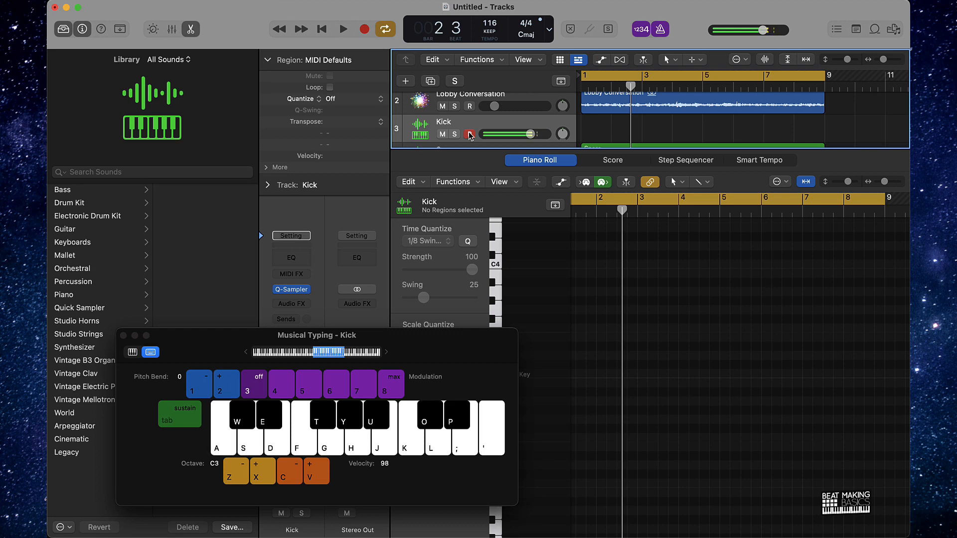
pyautogui.press('z')
# Step: Record a syncopated kick pattern on the Kick track from bar 1 to the start of bar 5
pyautogui.press('r')
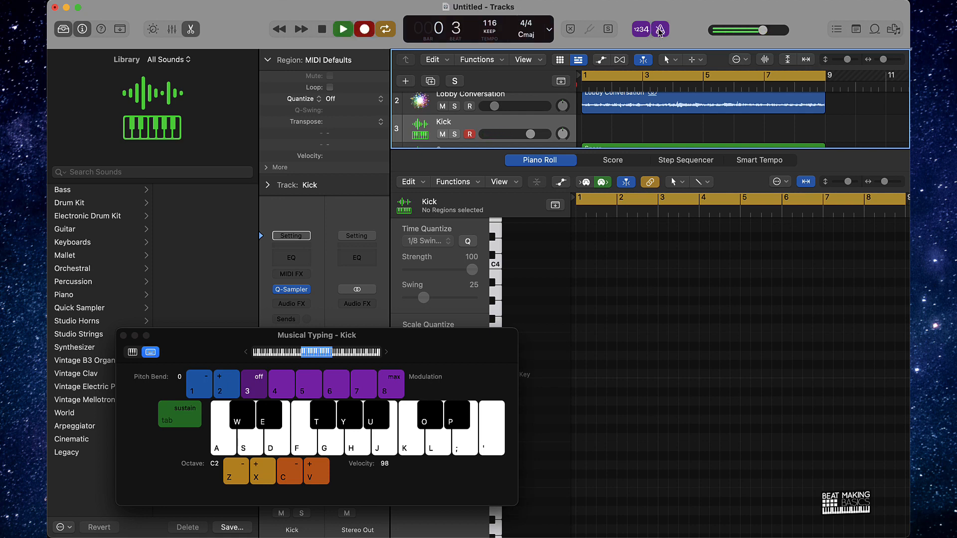
pyautogui.press('k')
pyautogui.press('k')
pyautogui.press('k')
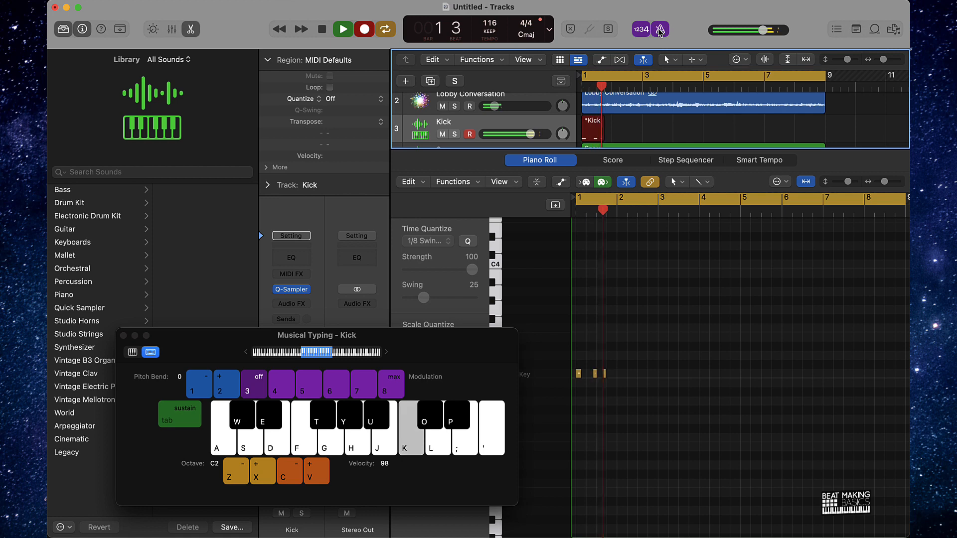
pyautogui.press('k')
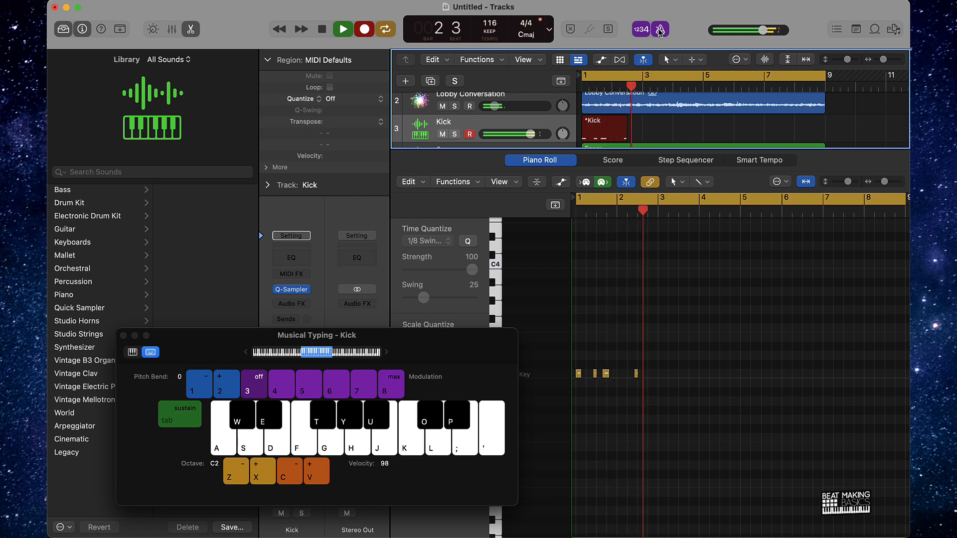
pyautogui.press('k')
pyautogui.press('k')
pyautogui.press('k')
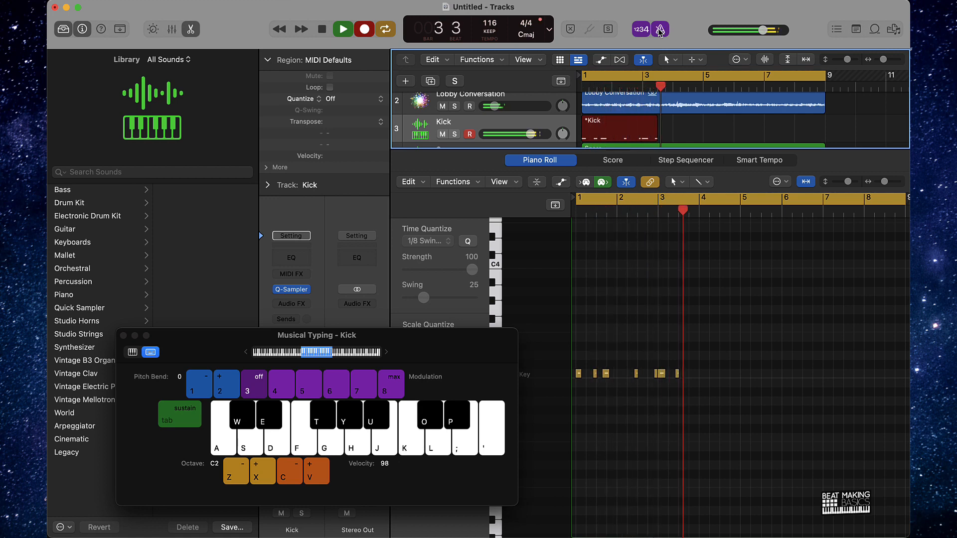
pyautogui.press('k')
pyautogui.press('k')
pyautogui.press('k')
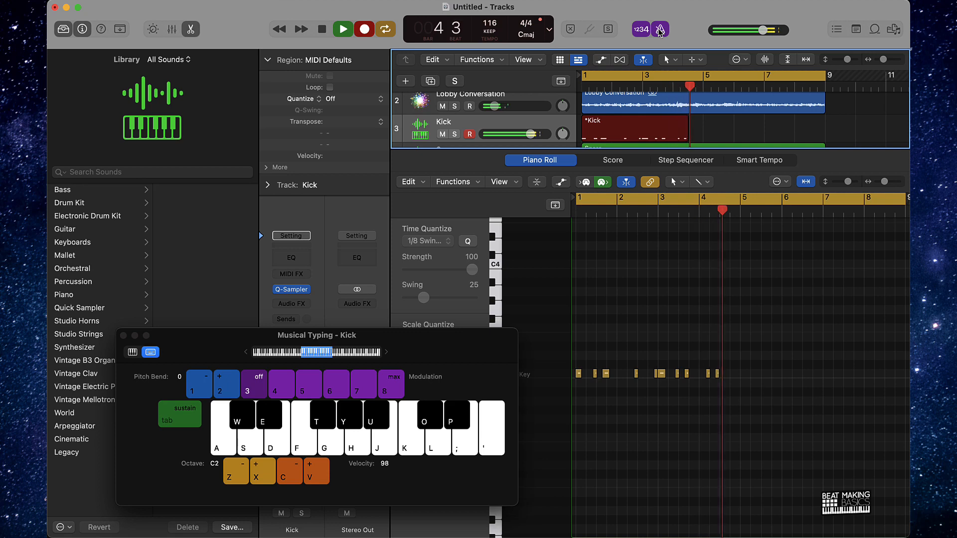
pyautogui.press('k')
pyautogui.press('k')
pyautogui.press('space')
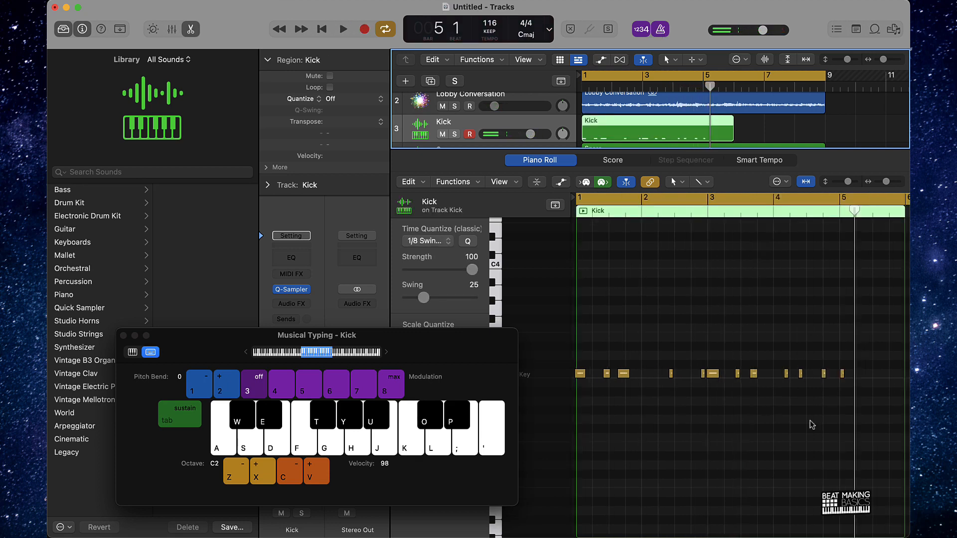
# Step: Close Musical Typing, quantize all the kick notes to 1/8 Swing A with swing 25, and play the result back
pyautogui.click(820, 319)
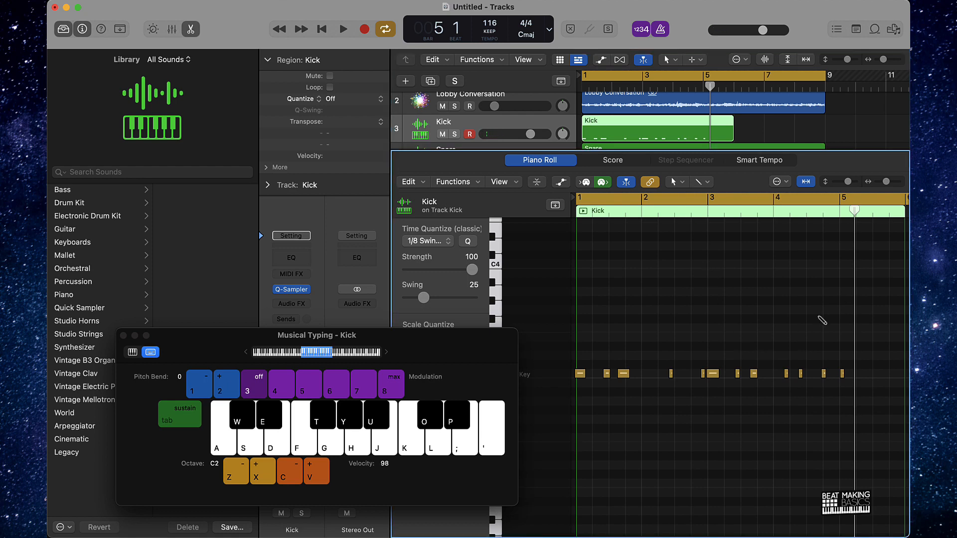
pyautogui.click(123, 335)
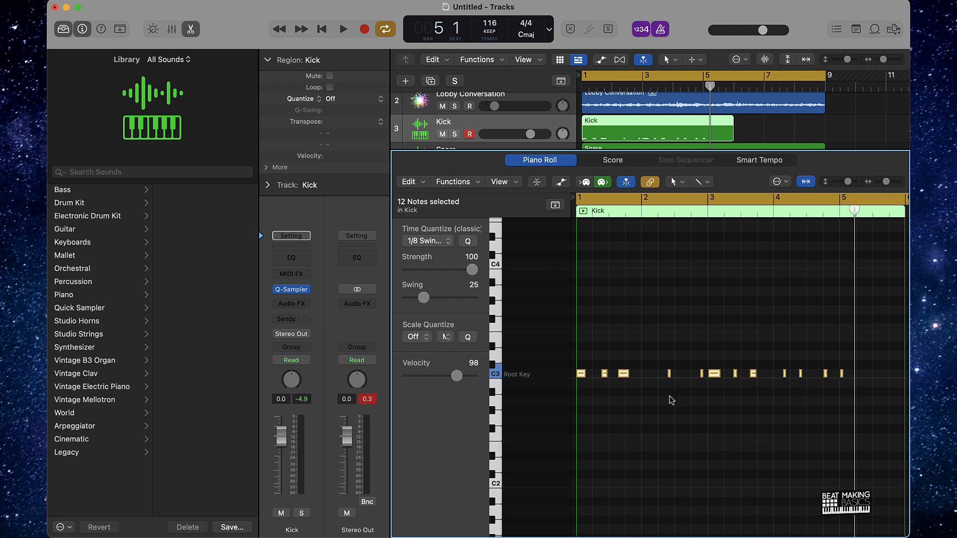
pyautogui.press('space')
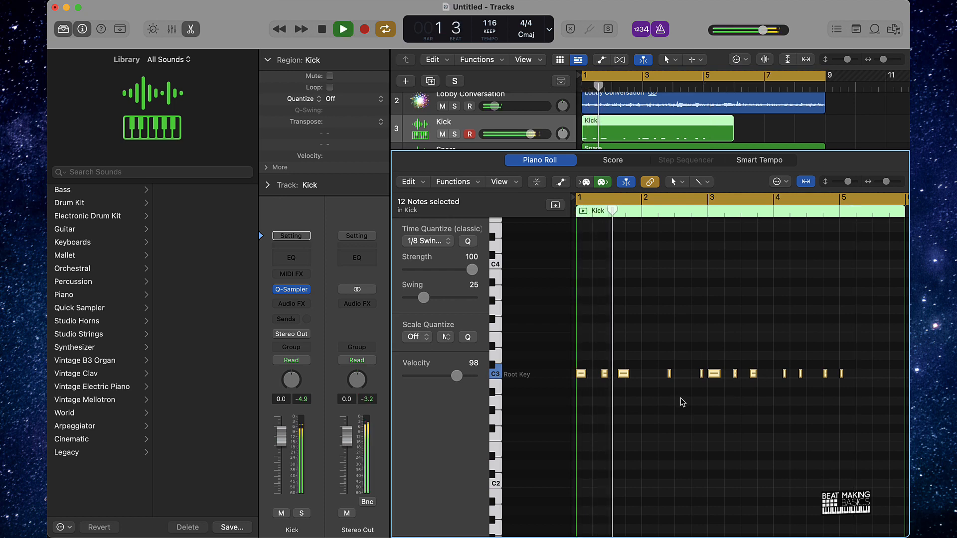
# Step: Play back the quantized kick pattern from bar 1 to check its timing, and clear the note selection
pyautogui.press('space')
pyautogui.press('space')
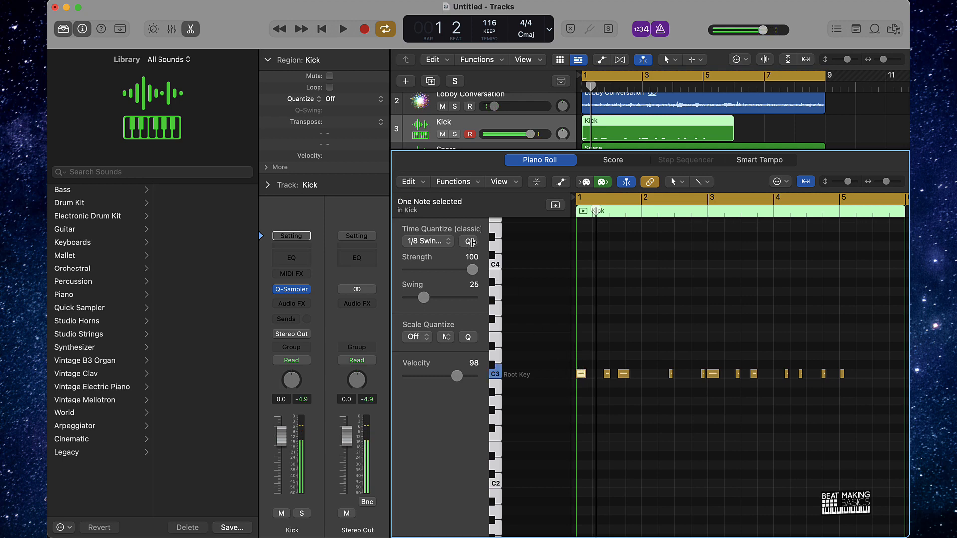
pyautogui.press('space')
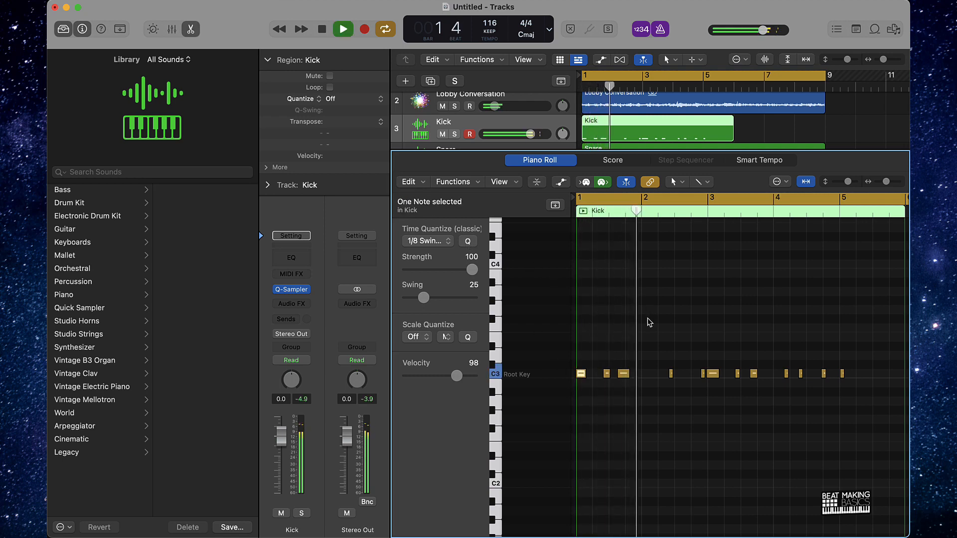
pyautogui.press('space')
pyautogui.click(616, 356)
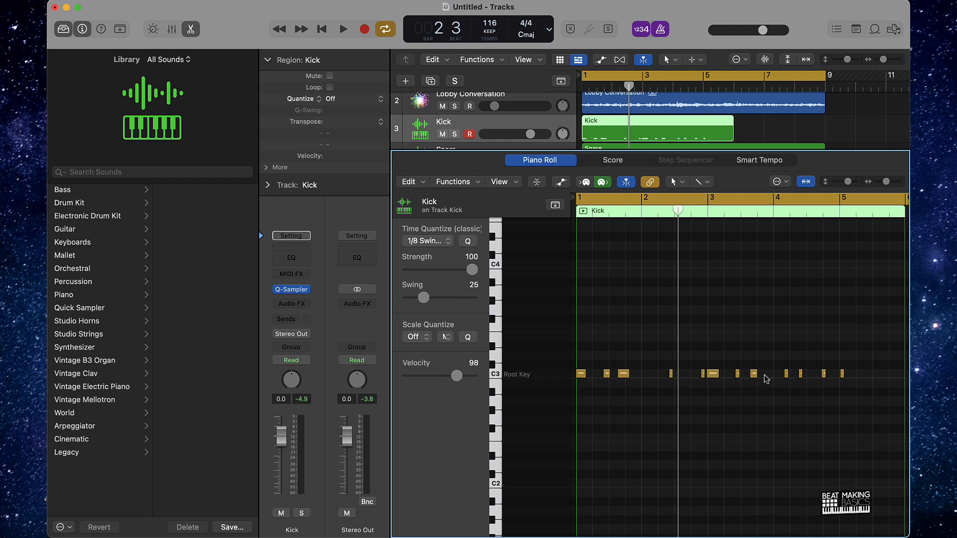
# Step: Replay the kick part from bar 1 and delete its last two notes, at the end of bar 4 and start of bar 5
pyautogui.press('Return')
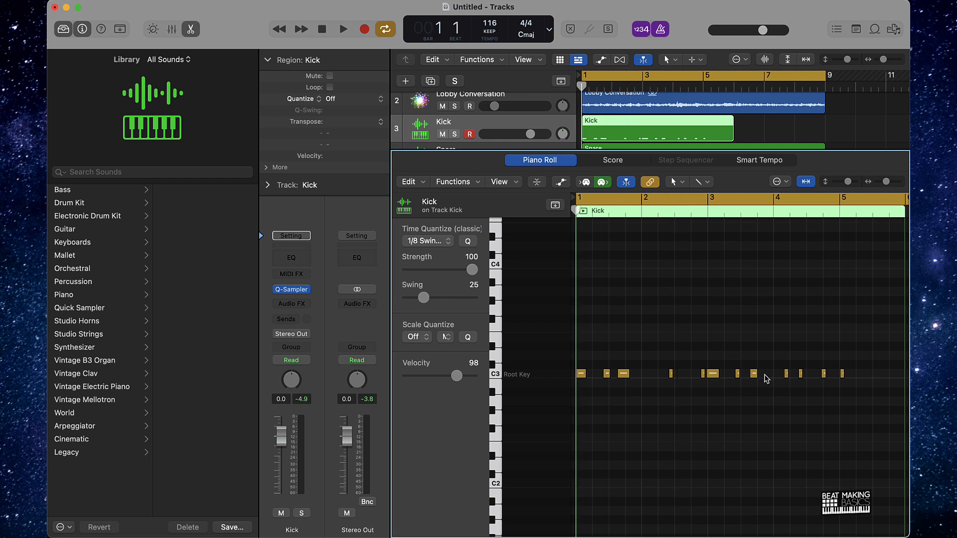
pyautogui.press('space')
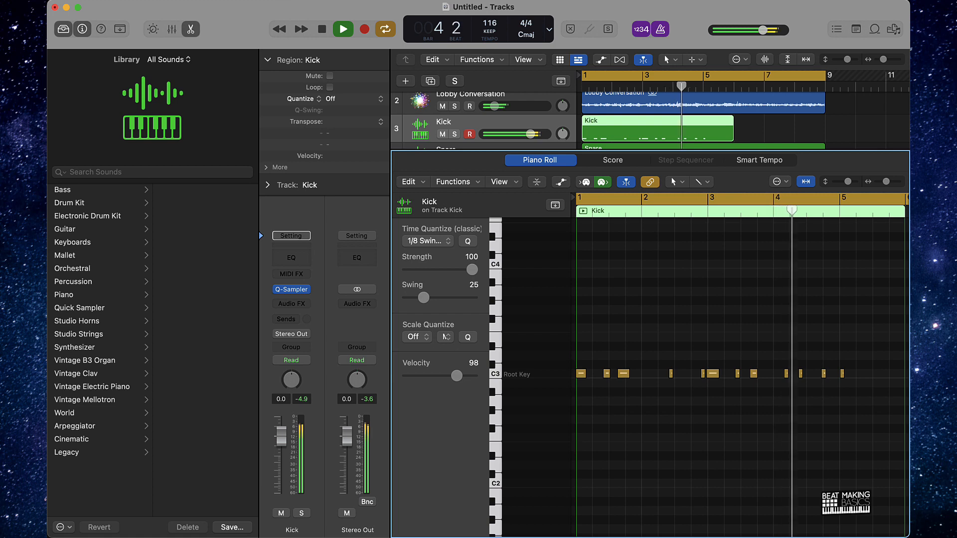
pyautogui.press('space')
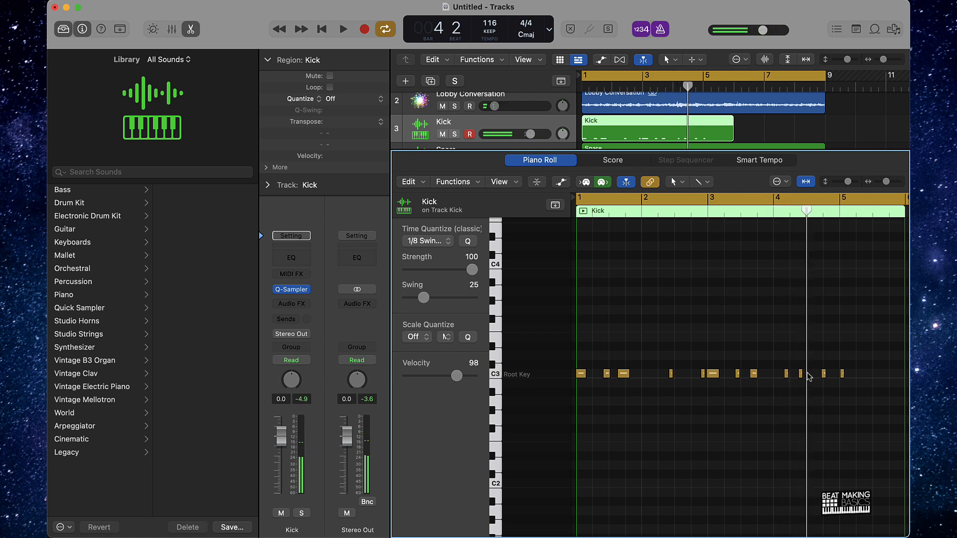
pyautogui.moveTo(816, 363); pyautogui.dragTo(862, 387)
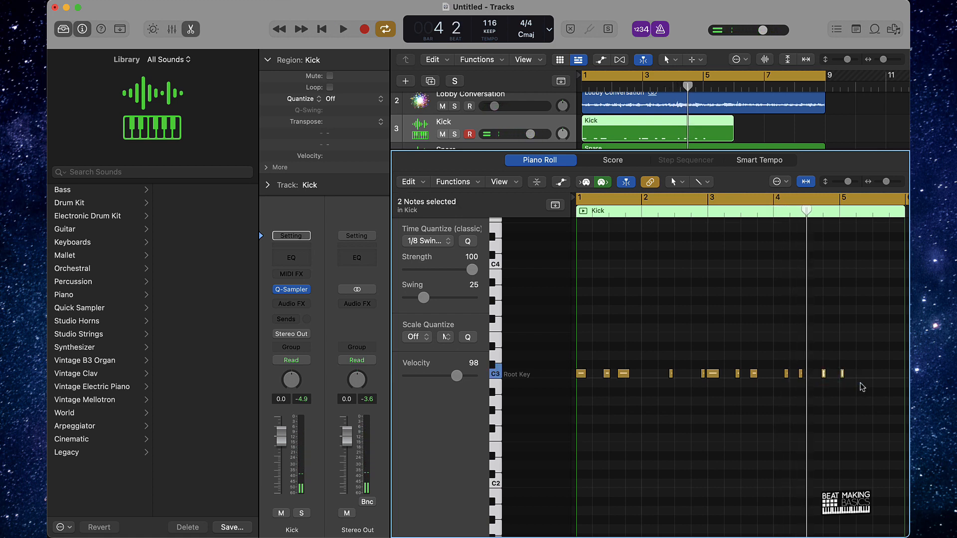
# Step: Move the bar 4 snare note earlier to about the middle of the bar, and delete the four snare notes after bar 5
pyautogui.scroll(-3, 708, 122)
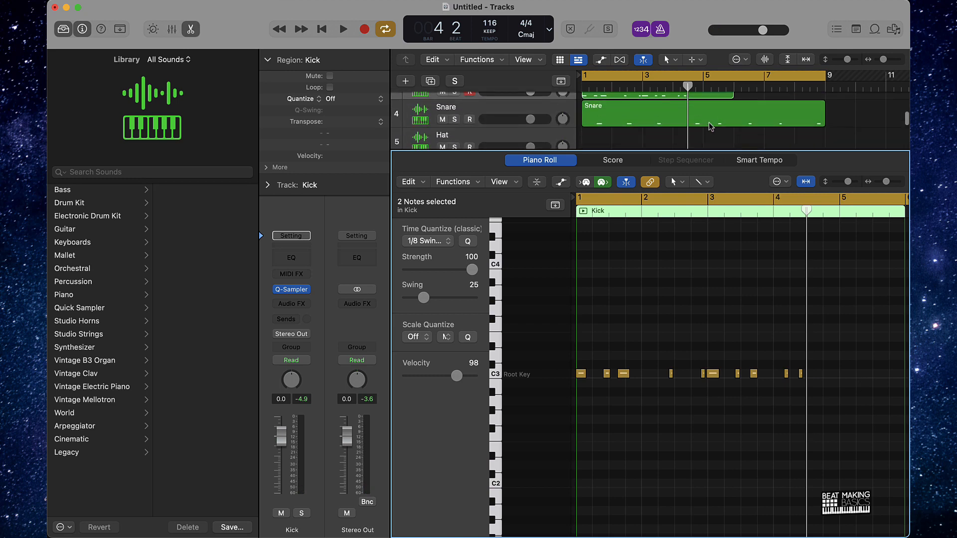
pyautogui.click(705, 123)
pyautogui.hscroll(2, 888, 429)
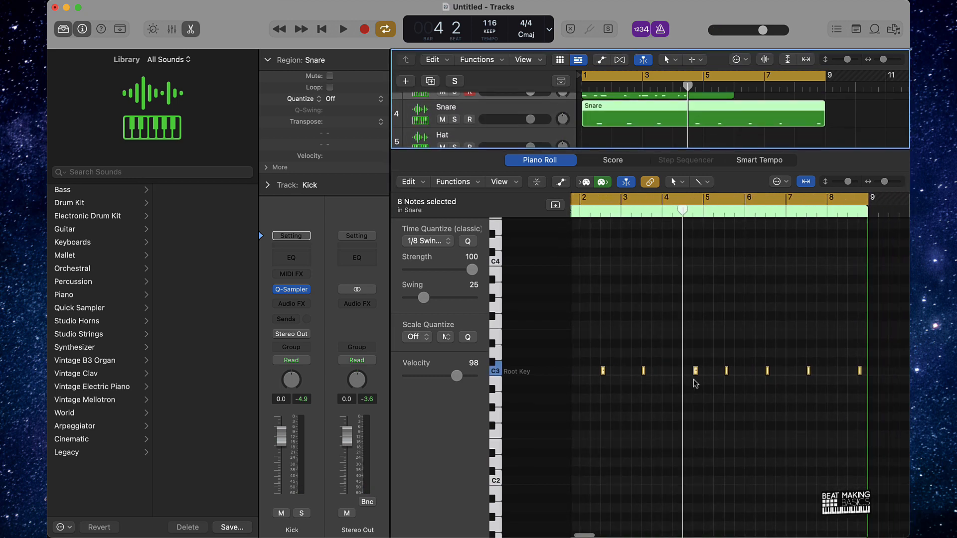
pyautogui.moveTo(696, 371); pyautogui.dragTo(687, 374)
pyautogui.click(703, 391)
pyautogui.moveTo(699, 323); pyautogui.dragTo(906, 438)
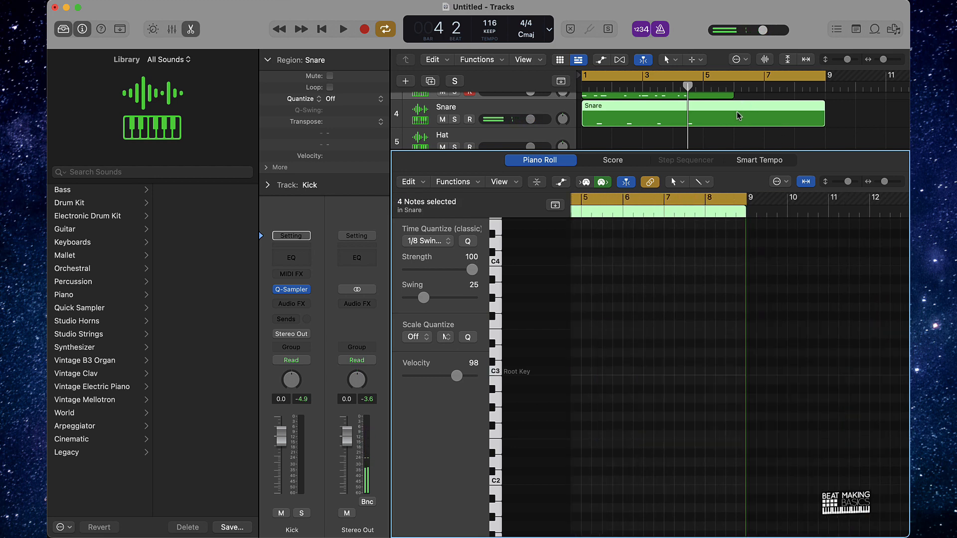
# Step: Split the Kick and Snare regions at bar 5 and delete the leftover pieces after the cut
pyautogui.scroll(1, 738, 115)
pyautogui.click(720, 117)
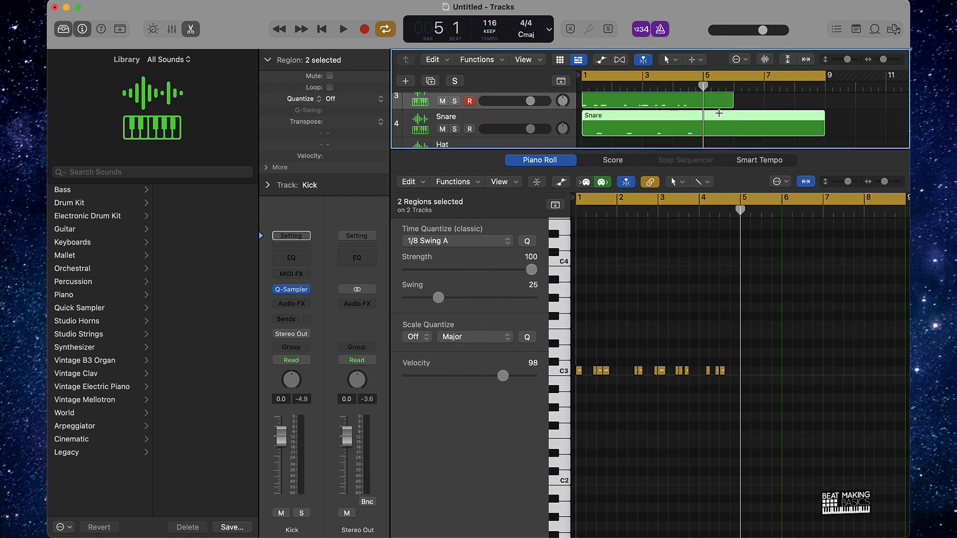
pyautogui.press('super+t')
pyautogui.scroll(1, 736, 92)
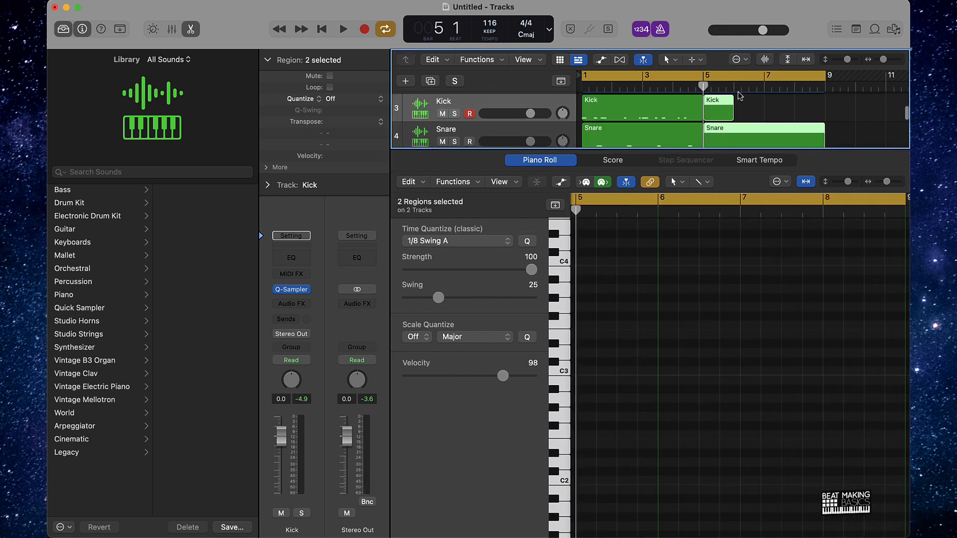
pyautogui.click(751, 115)
pyautogui.moveTo(747, 110); pyautogui.dragTo(728, 129)
pyautogui.press('Delete')
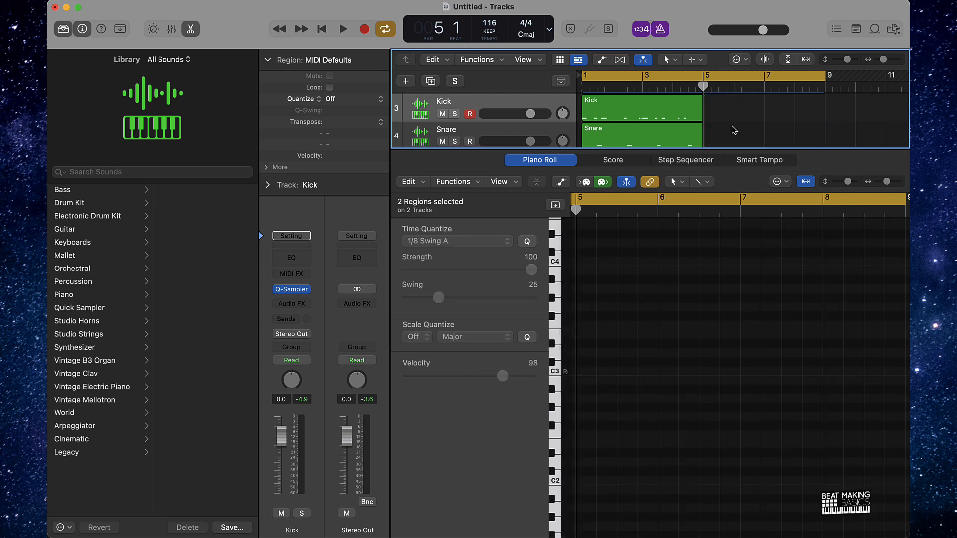
# Step: Close the note editor, repeat the four-bar Kick and Snare regions once to fill bars 5 to 8, and play the beat
pyautogui.click(190, 32)
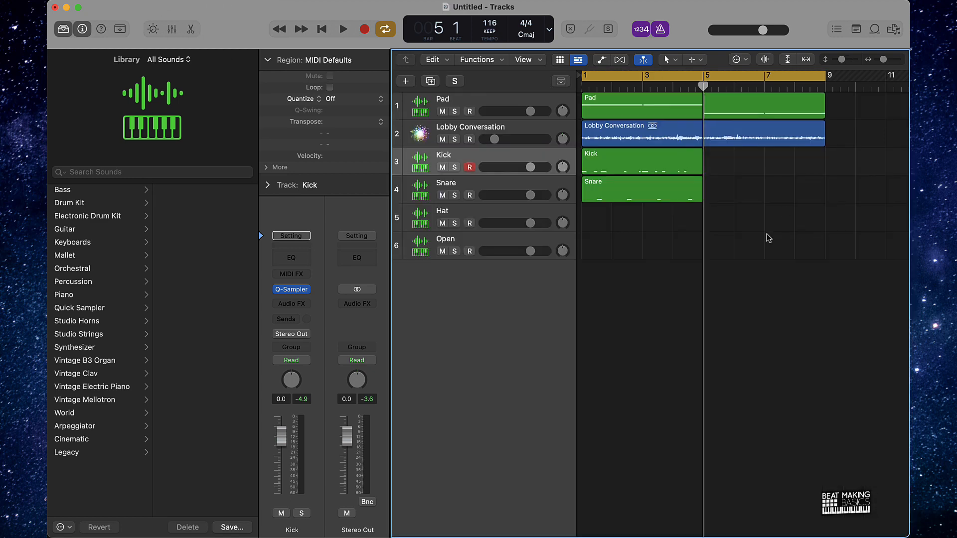
pyautogui.moveTo(630, 242); pyautogui.dragTo(641, 166)
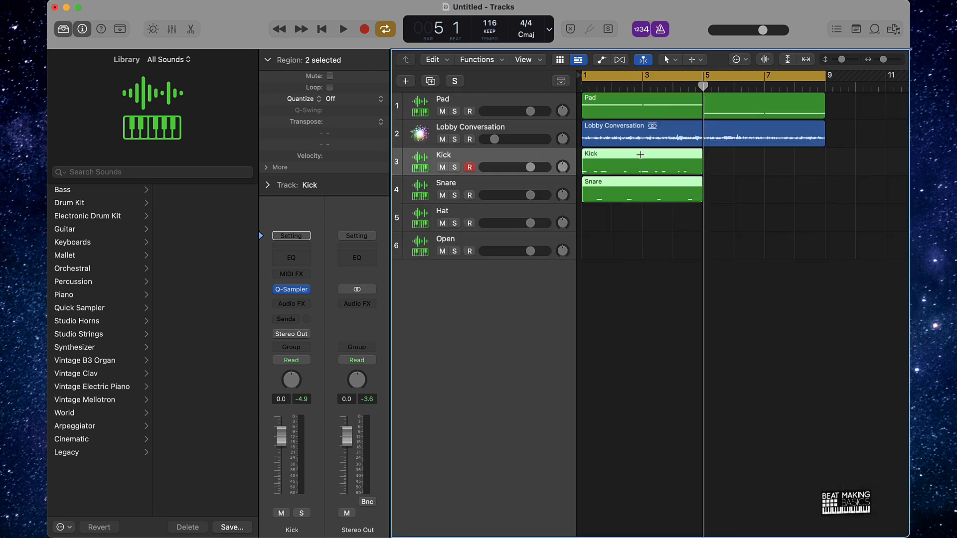
pyautogui.press('super+r')
pyautogui.press('space')
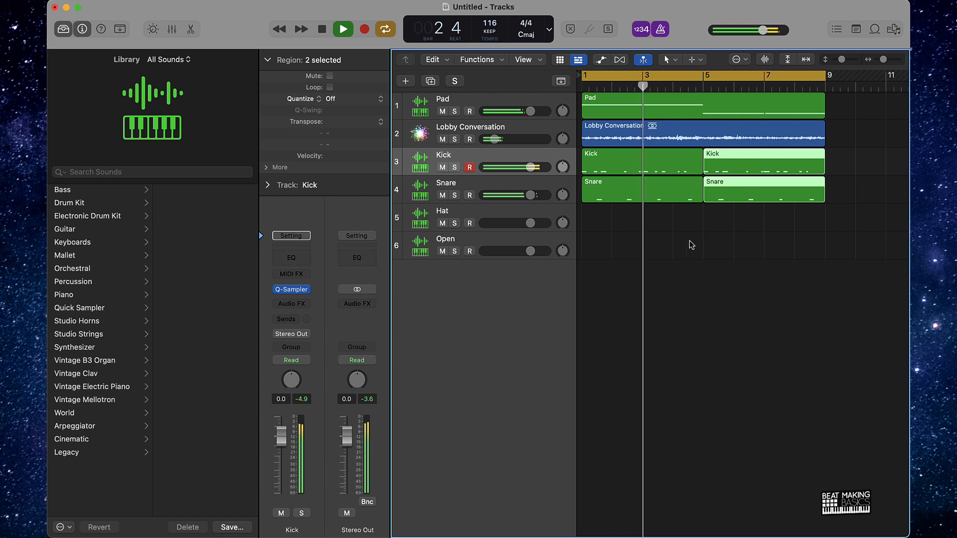
# Step: Open the first Kick region's notes for editing, select its last note and play the beat back
pyautogui.click(681, 222)
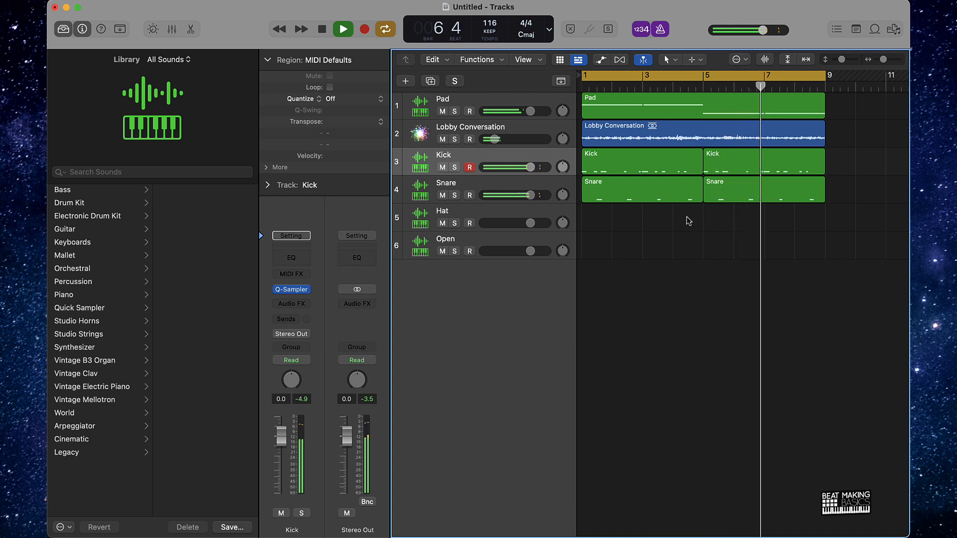
pyautogui.click(679, 163)
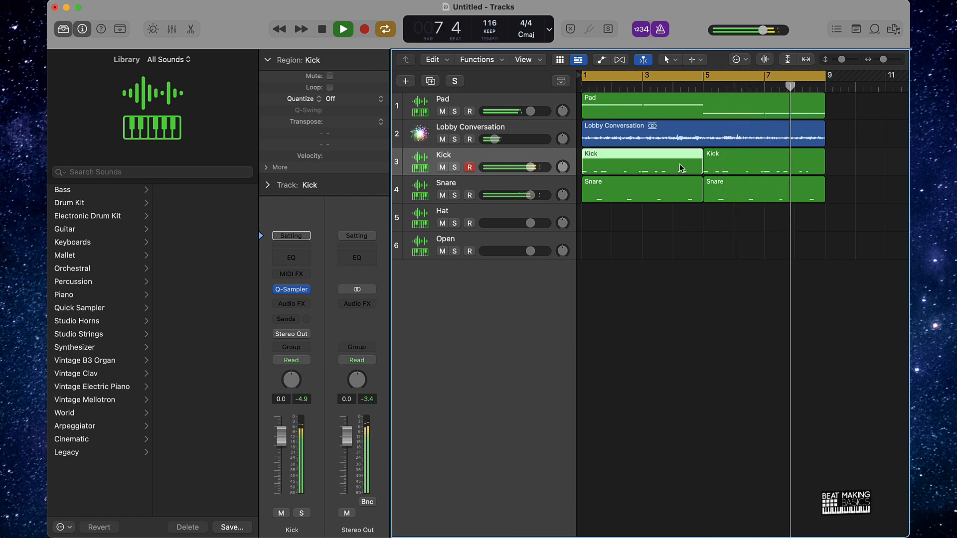
pyautogui.press('space')
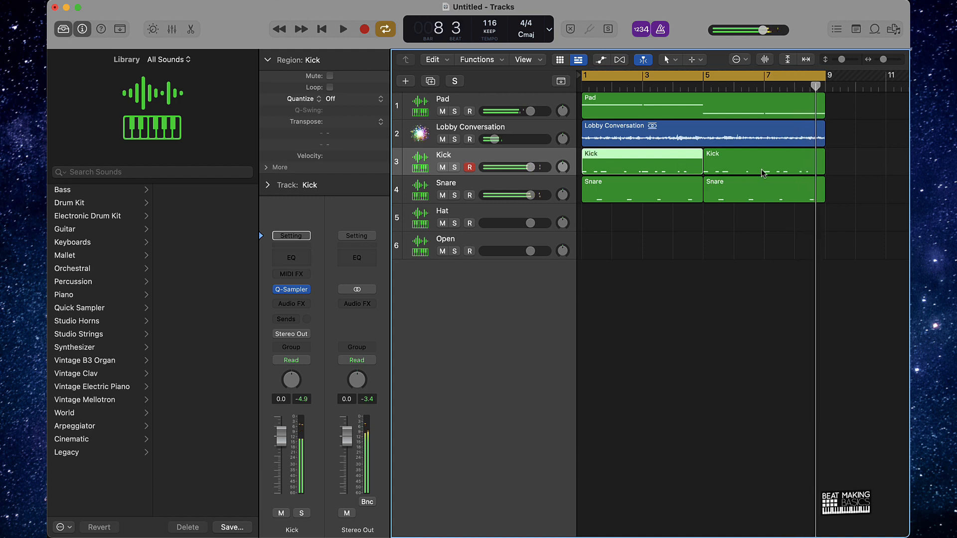
pyautogui.doubleClick(674, 163)
pyautogui.moveTo(874, 362); pyautogui.dragTo(854, 374)
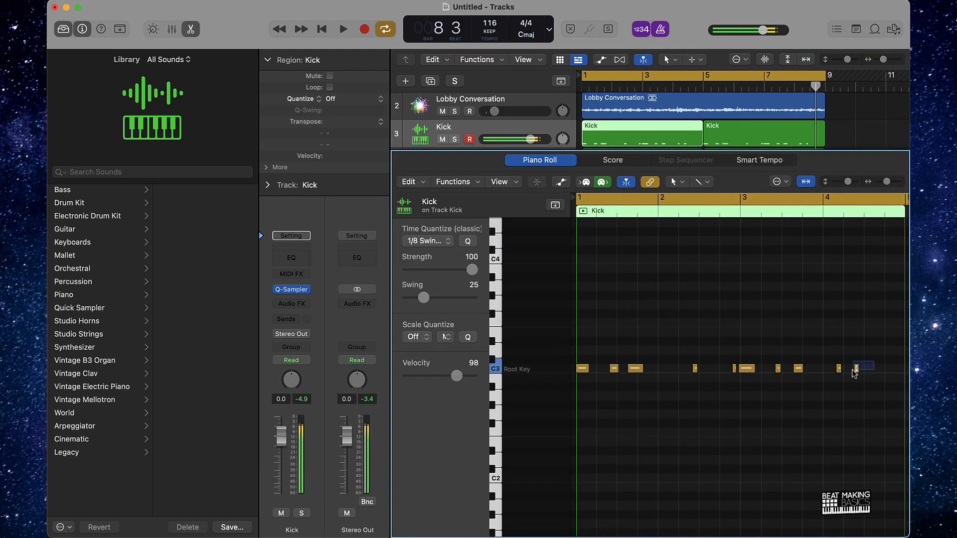
pyautogui.press('space')
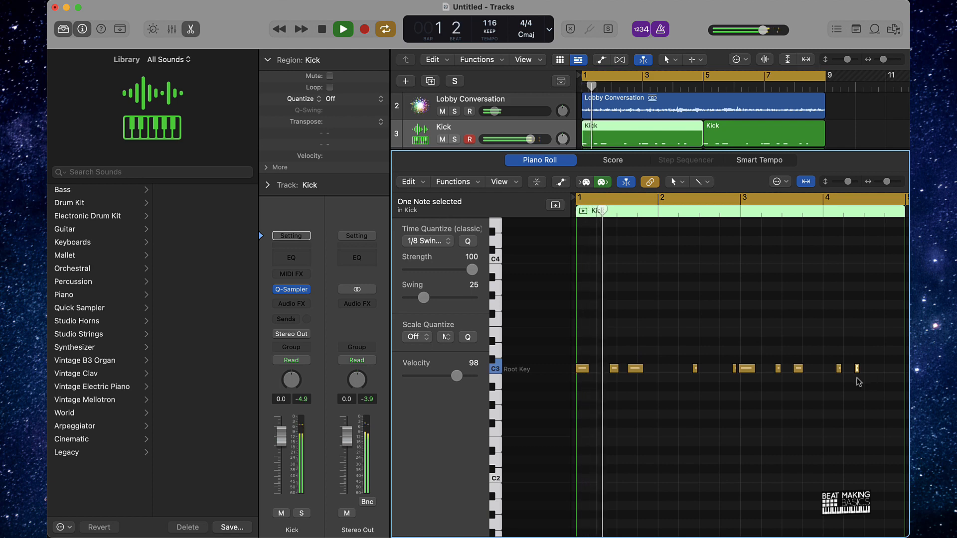
# Step: Compare the notes in the second and first Kick regions and play the beat to check the last kick hit
pyautogui.click(757, 141)
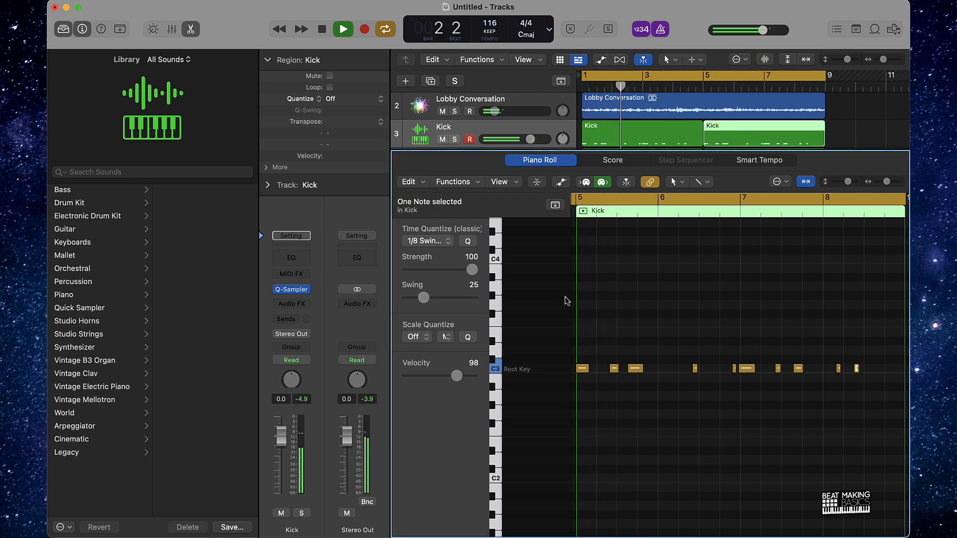
pyautogui.click(773, 274)
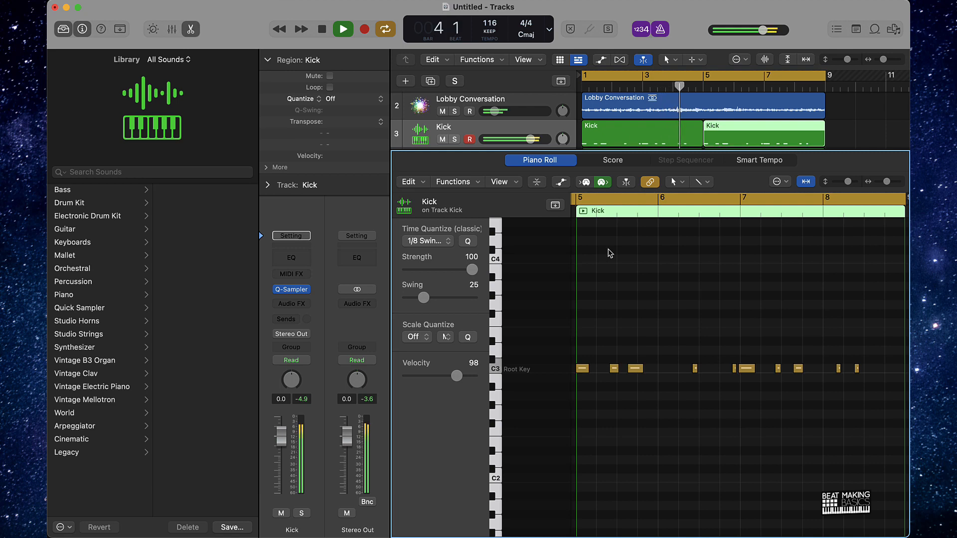
pyautogui.press('space')
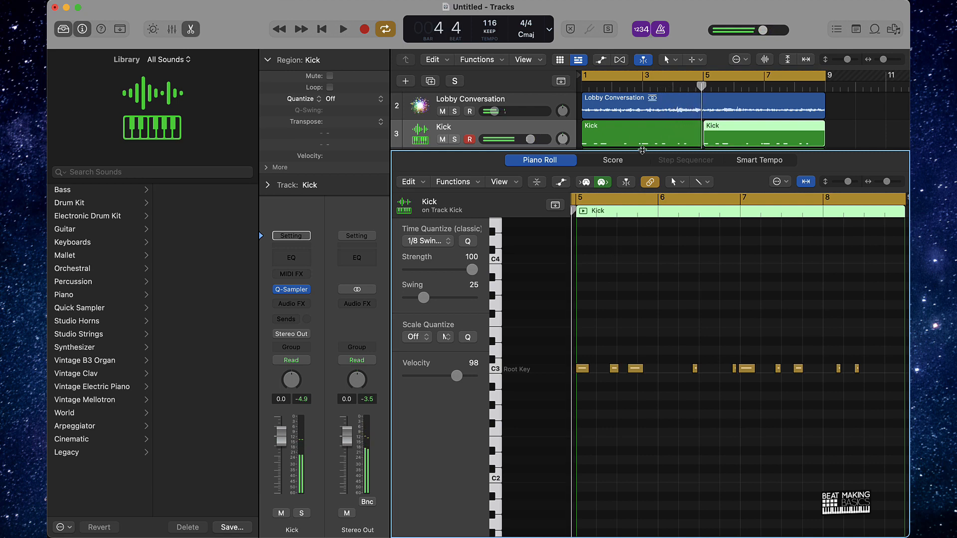
pyautogui.click(686, 140)
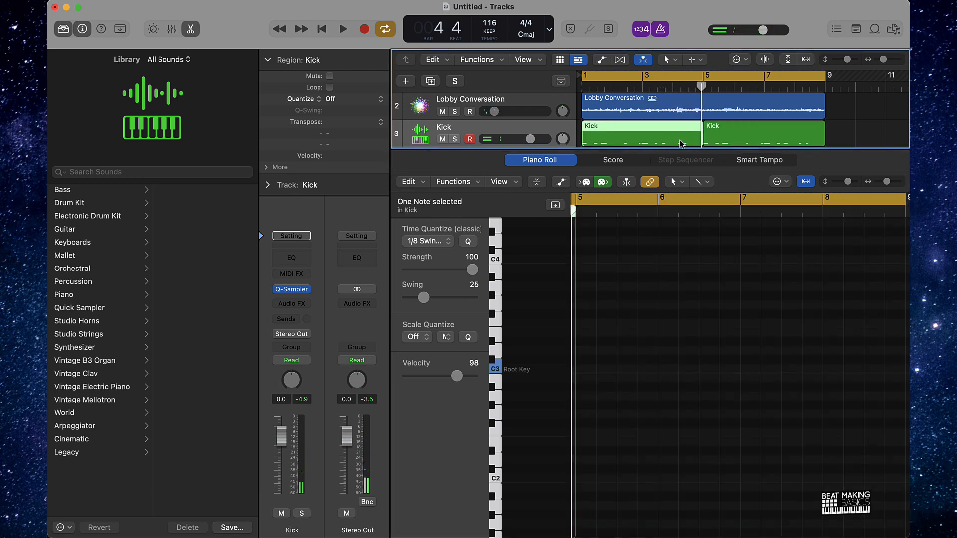
pyautogui.click(739, 299)
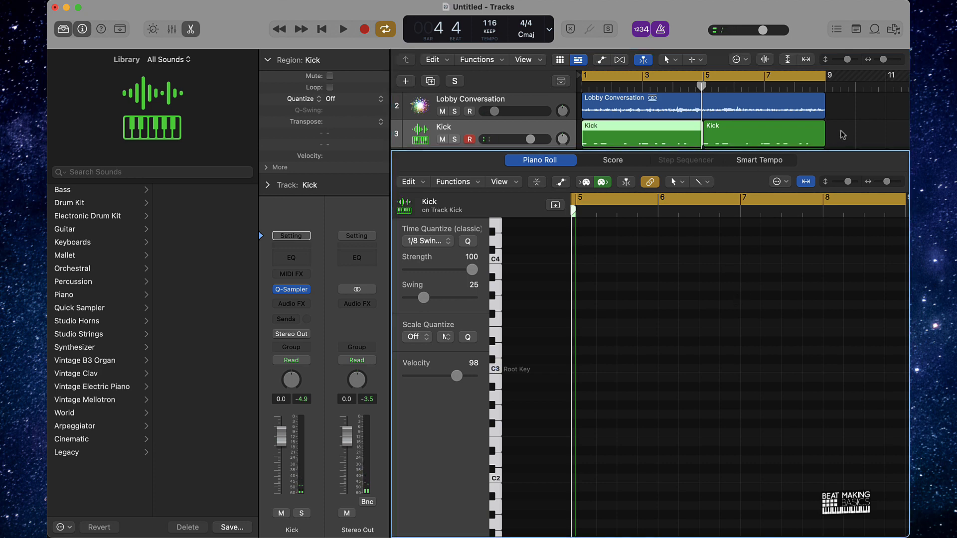
pyautogui.click(684, 88)
pyautogui.hscroll(-5, 755, 263)
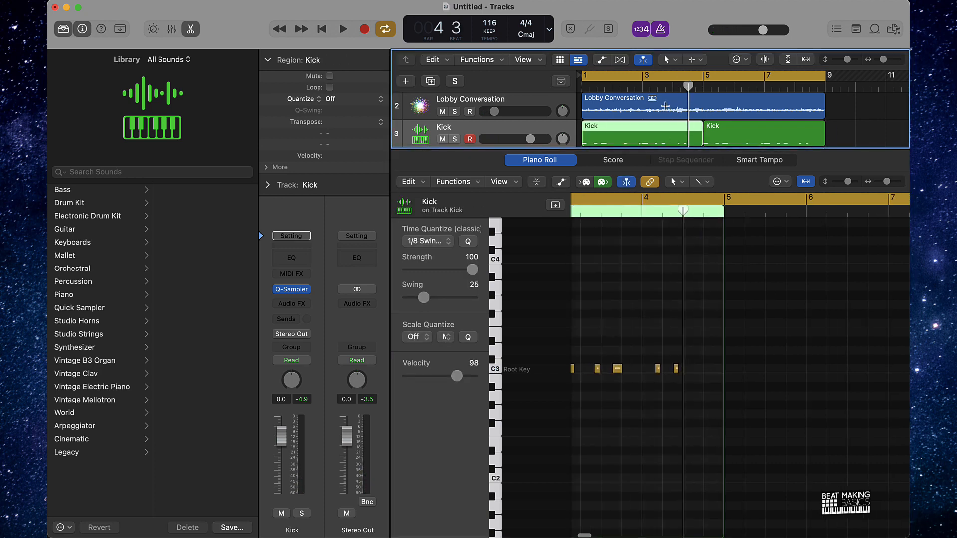
pyautogui.press('space')
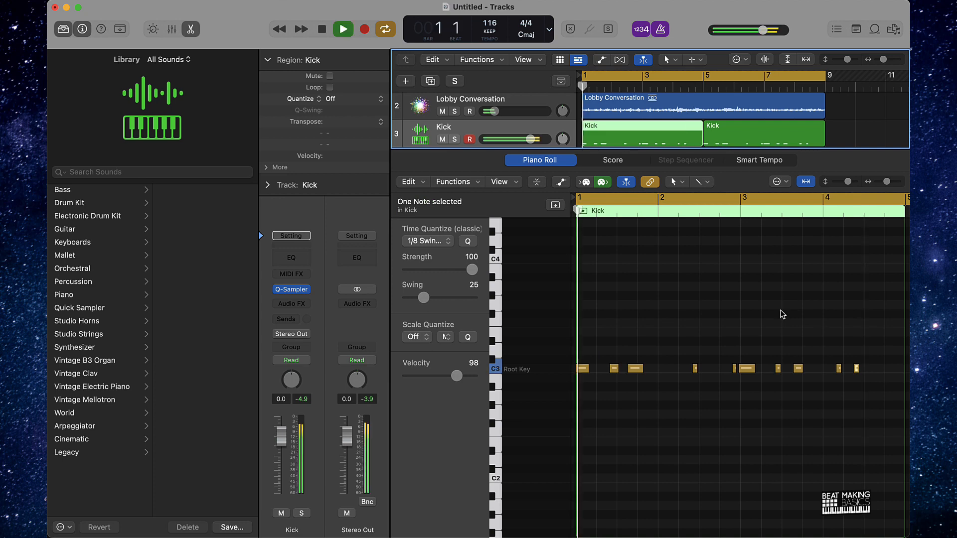
# Step: Move the last note of the first Kick region 50 ticks earlier, to position 4 2 2 205, and listen to it
pyautogui.scroll(5, 850, 385)
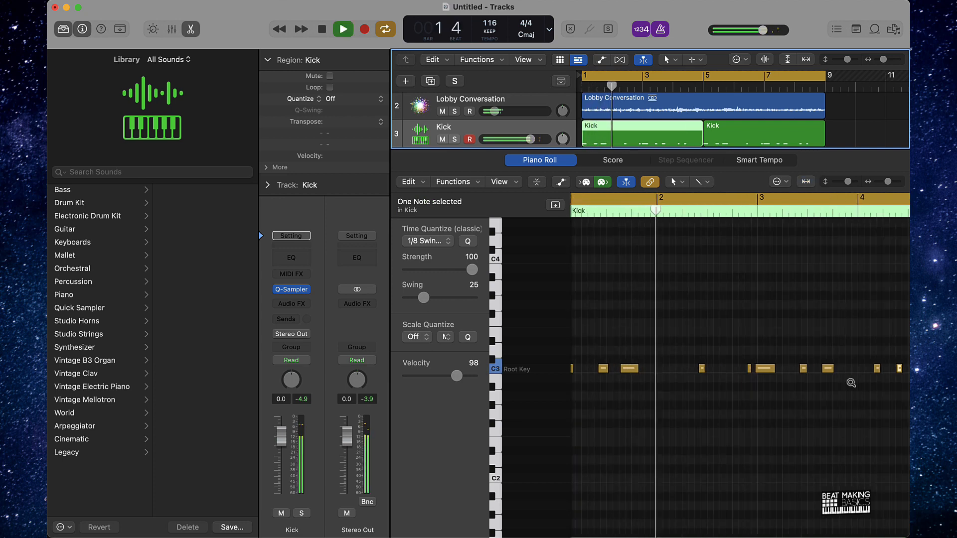
pyautogui.hscroll(8, 850, 384)
pyautogui.scroll(3, 849, 382)
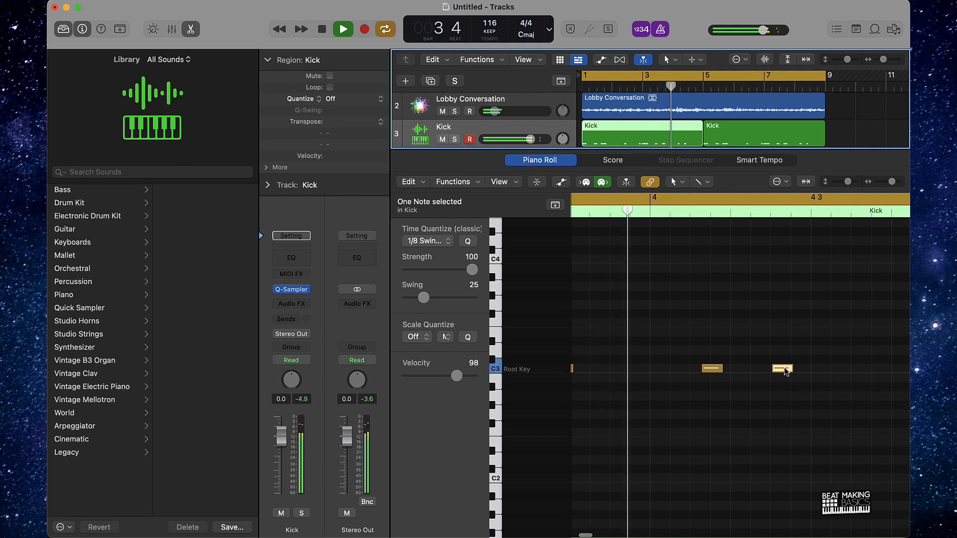
pyautogui.press('space')
pyautogui.moveTo(784, 370); pyautogui.dragTo(780, 372)
pyautogui.scroll(1, 689, 269)
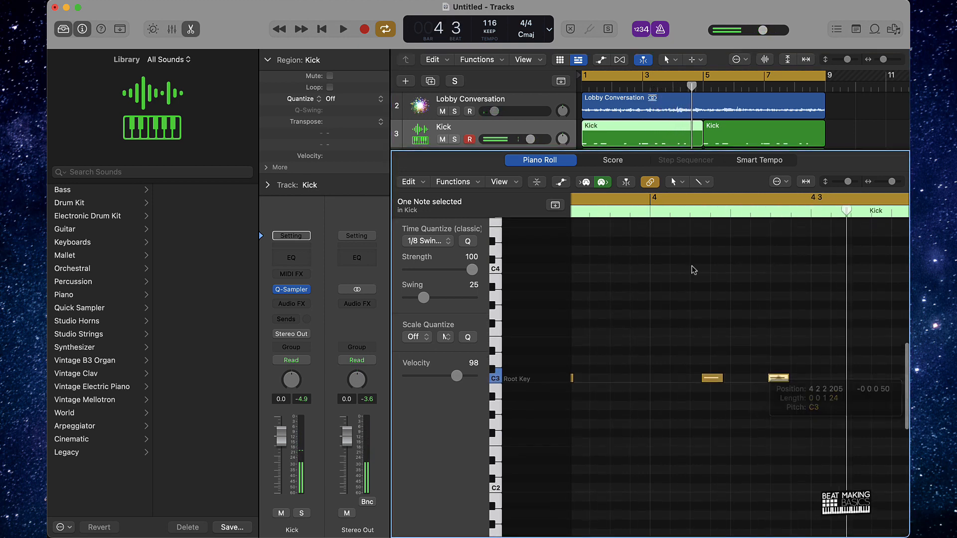
pyautogui.doubleClick(621, 215)
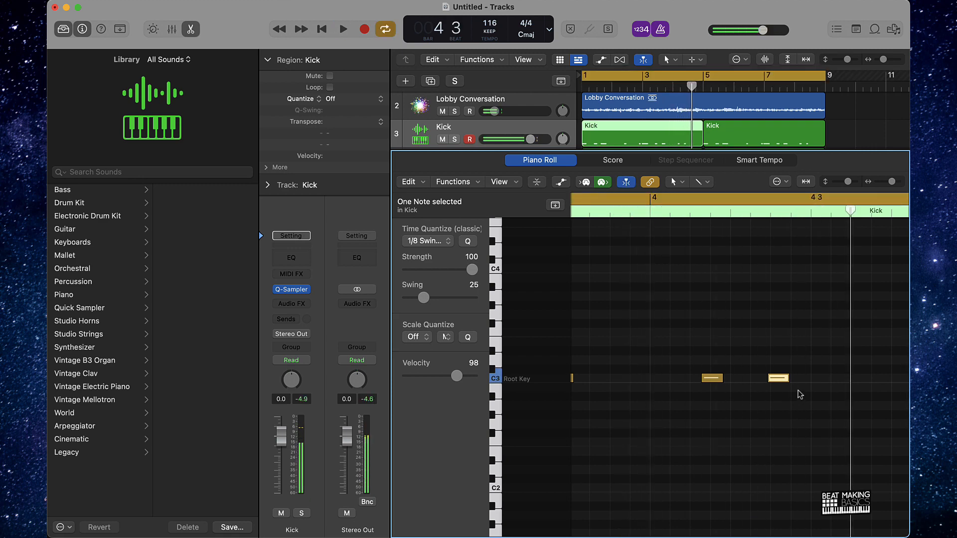
# Step: Shift the last note of the first Kick region slightly later in bar 4 and play that passage
pyautogui.moveTo(780, 380); pyautogui.dragTo(789, 380)
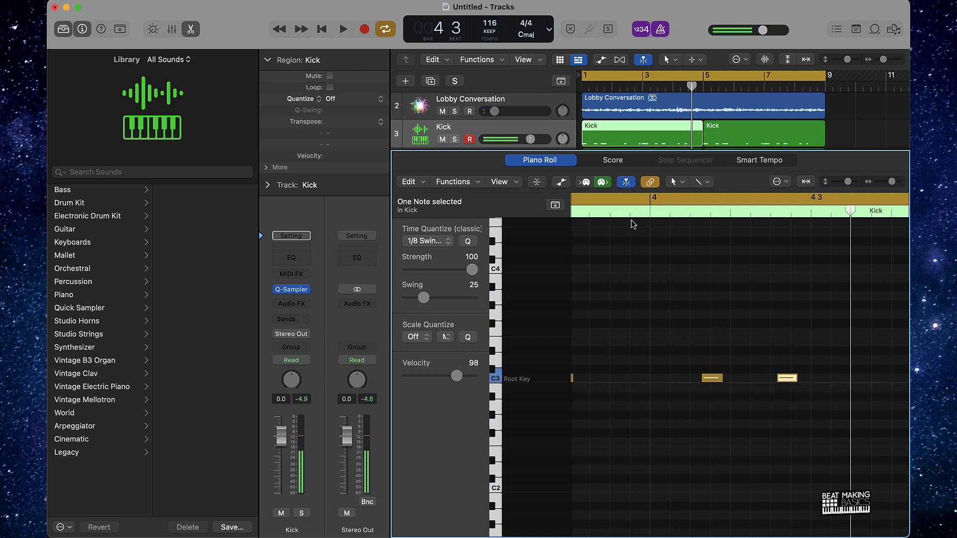
pyautogui.doubleClick(632, 214)
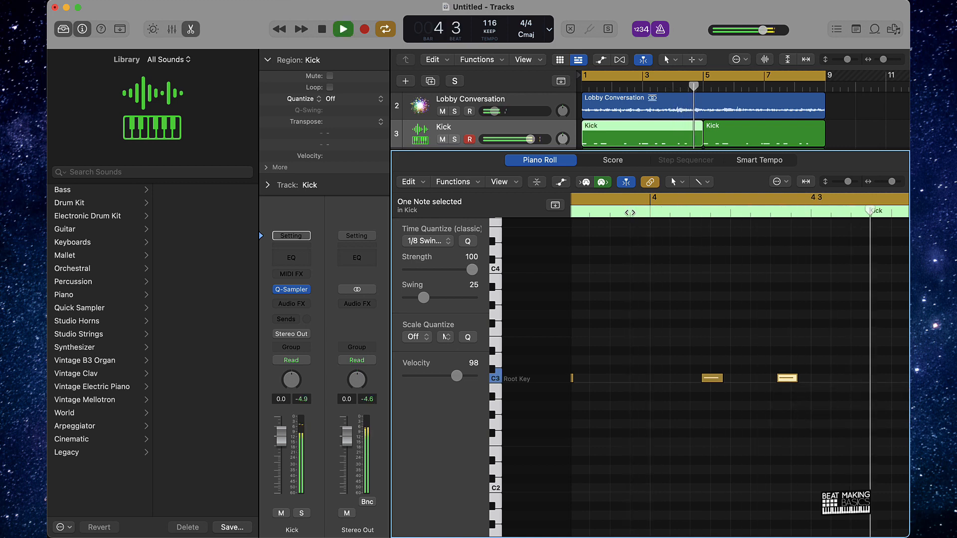
pyautogui.press('space')
# Step: Check the second Kick region against the first, close the note editor and listen to the full beat
pyautogui.click(789, 140)
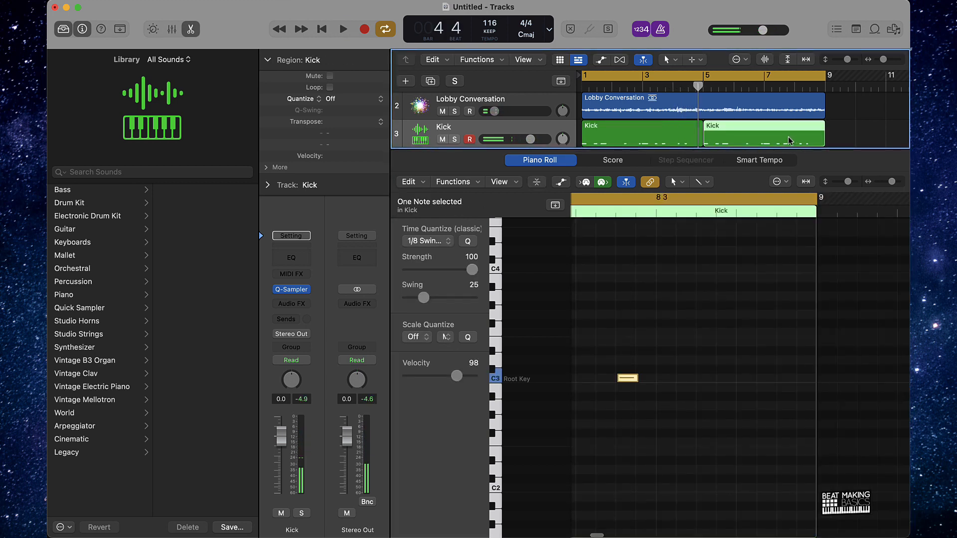
pyautogui.click(684, 139)
pyautogui.click(728, 142)
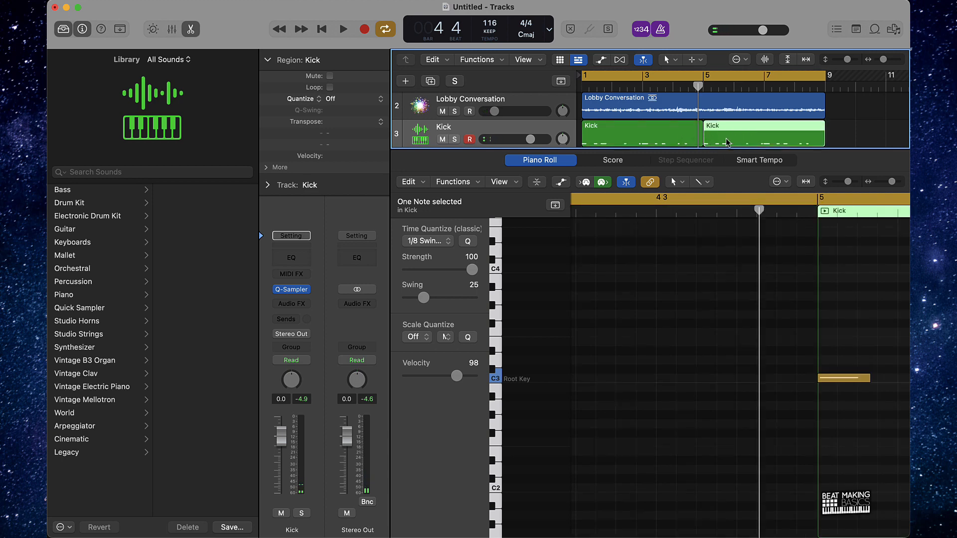
pyautogui.press('space')
pyautogui.click(873, 132)
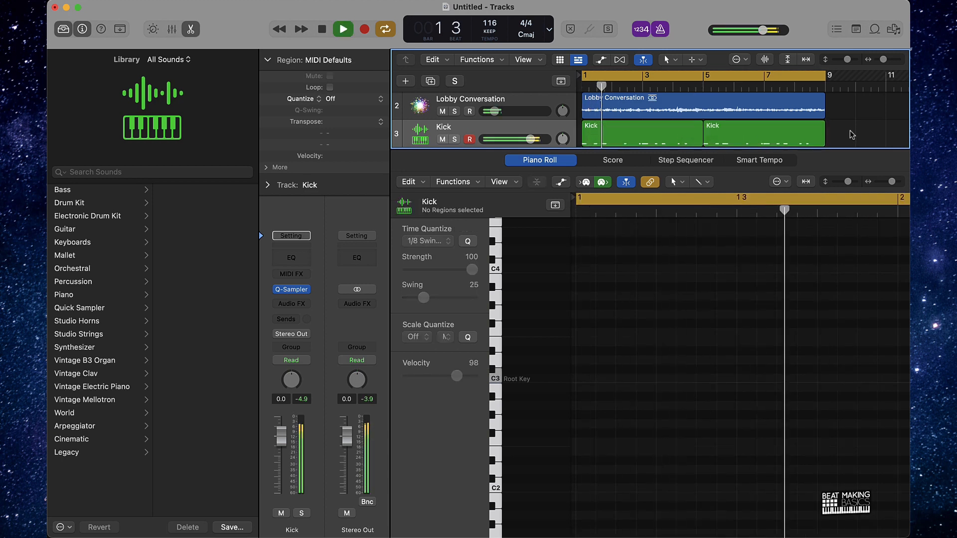
pyautogui.press('p')
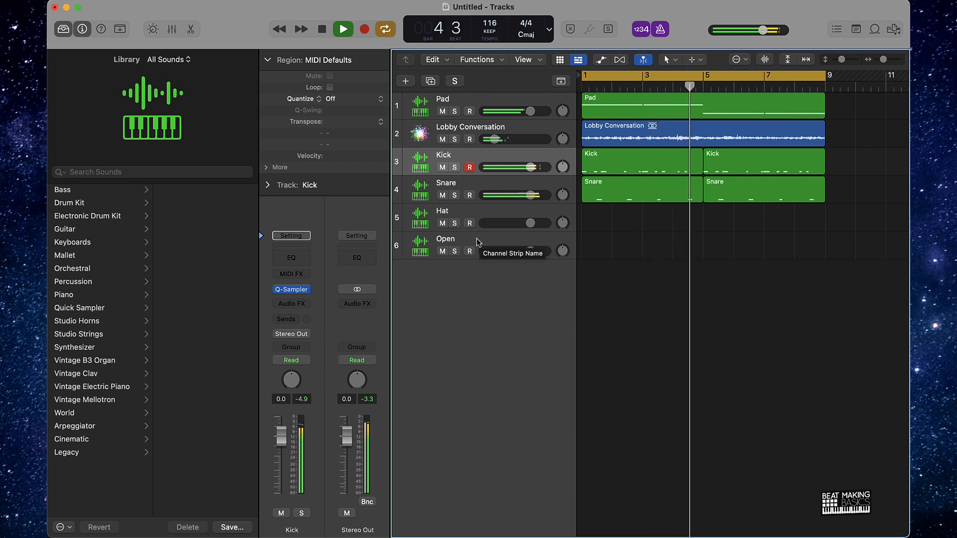
pyautogui.press('space')
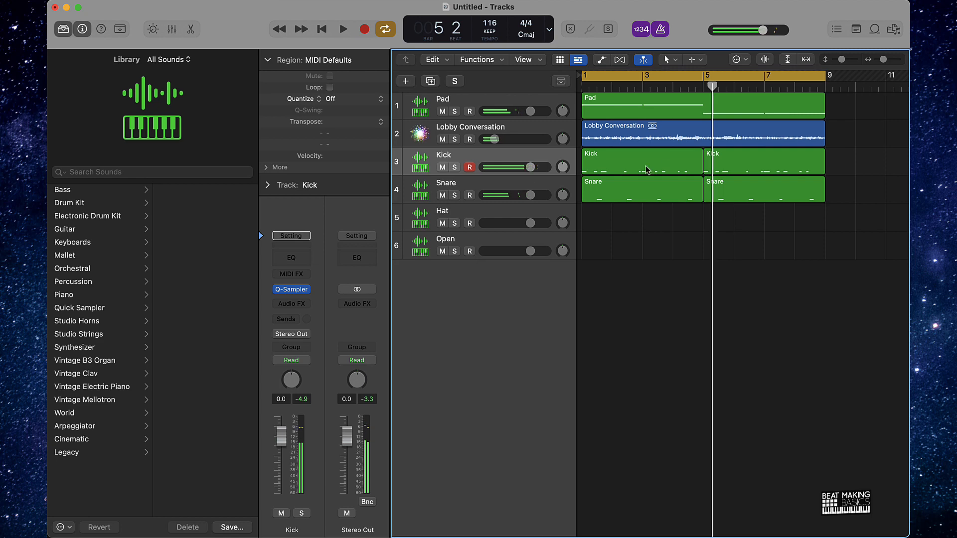
# Step: Add a C3 kick note near the end of bar 4 in the first Kick region and play that passage
pyautogui.click(671, 162)
pyautogui.doubleClick(671, 158)
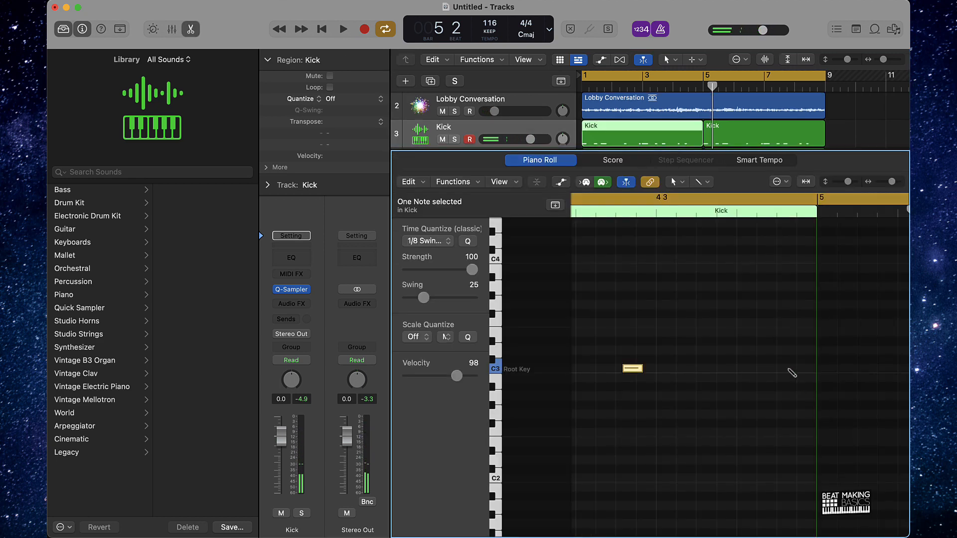
pyautogui.click(600, 215)
pyautogui.press('space')
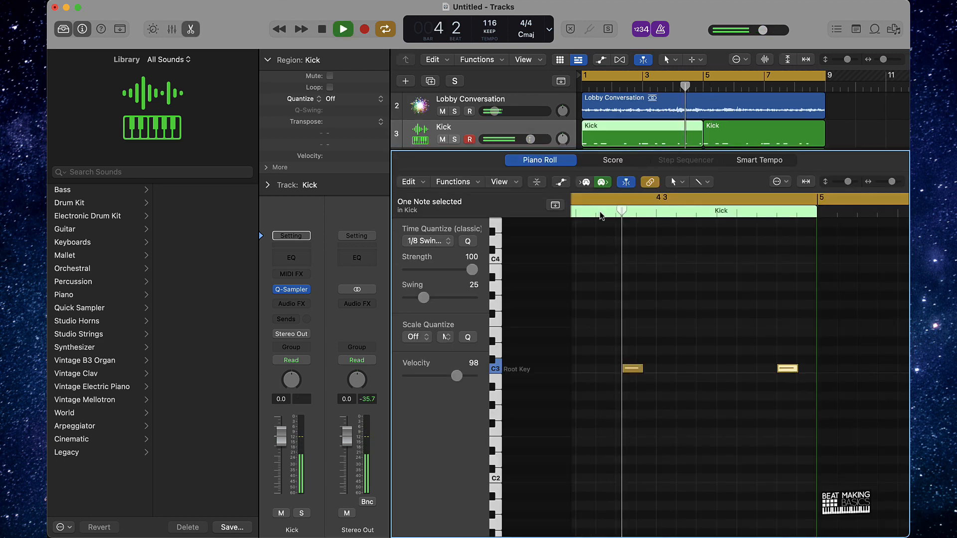
pyautogui.press('space')
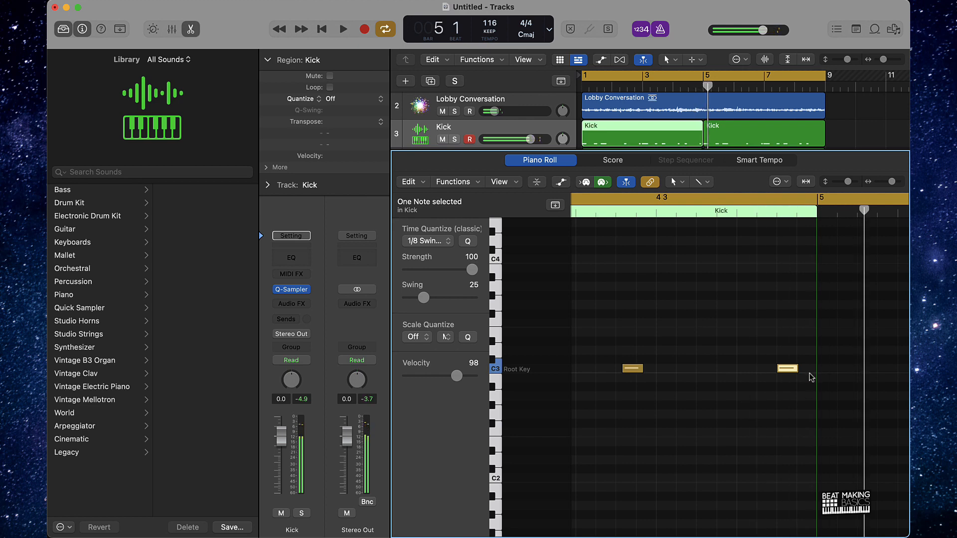
# Step: Move the added kick note 120 ticks later, to position 4 4 3 121, and listen to the transition into bar 5
pyautogui.moveTo(788, 371); pyautogui.dragTo(797, 371)
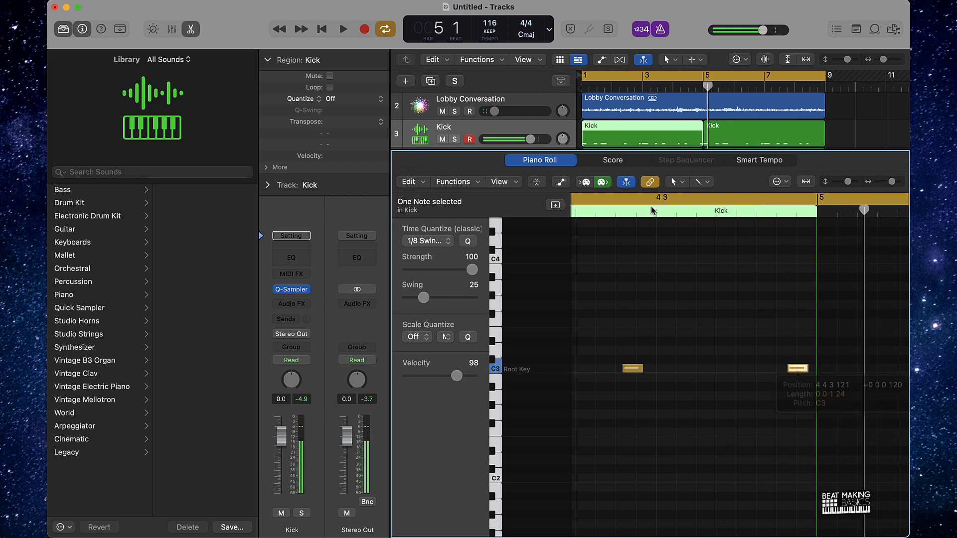
pyautogui.click(608, 209)
pyautogui.press('space')
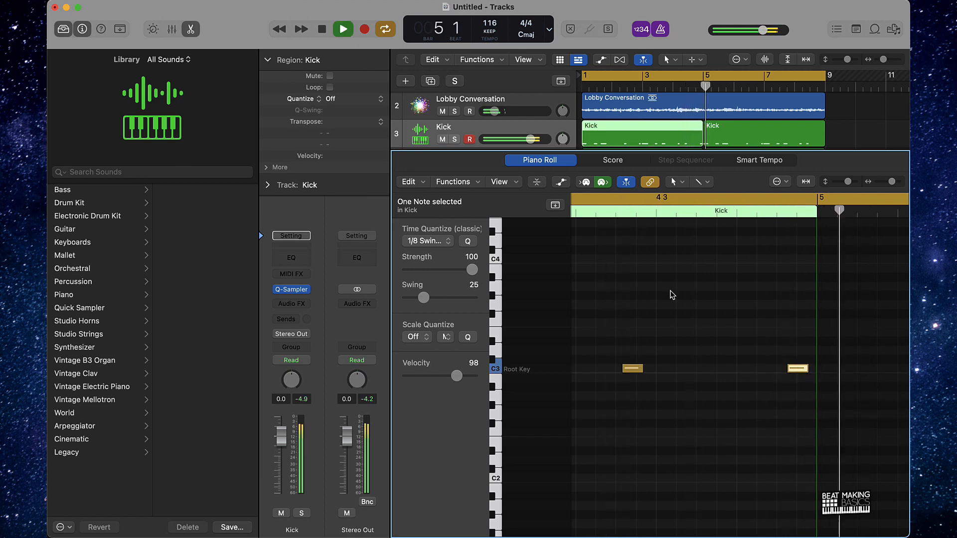
pyautogui.press('space')
# Step: Replace the second Kick region with a repeat of the edited first region, close the note editor and play from the start
pyautogui.click(760, 141)
pyautogui.press('Delete')
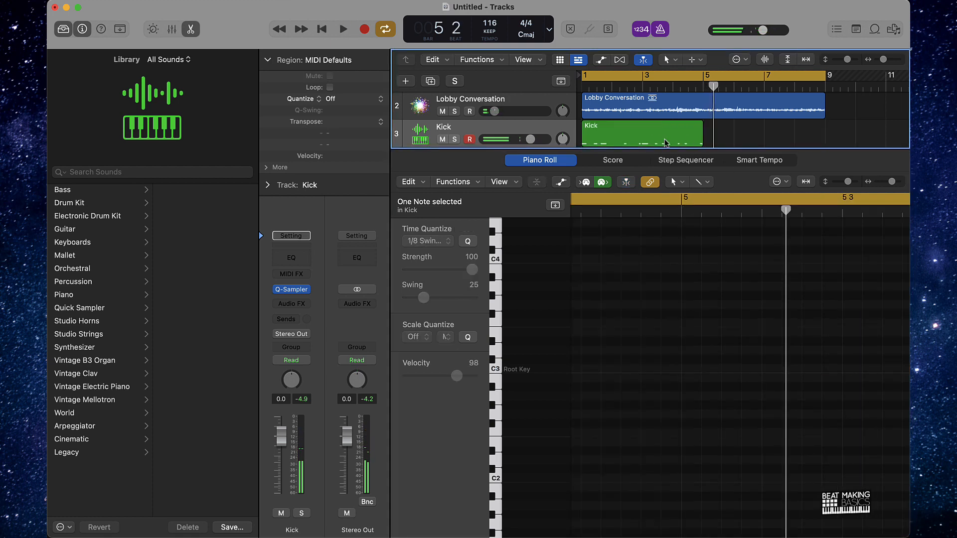
pyautogui.click(654, 140)
pyautogui.press('super+r')
pyautogui.press('Return')
pyautogui.press('space')
pyautogui.click(844, 128)
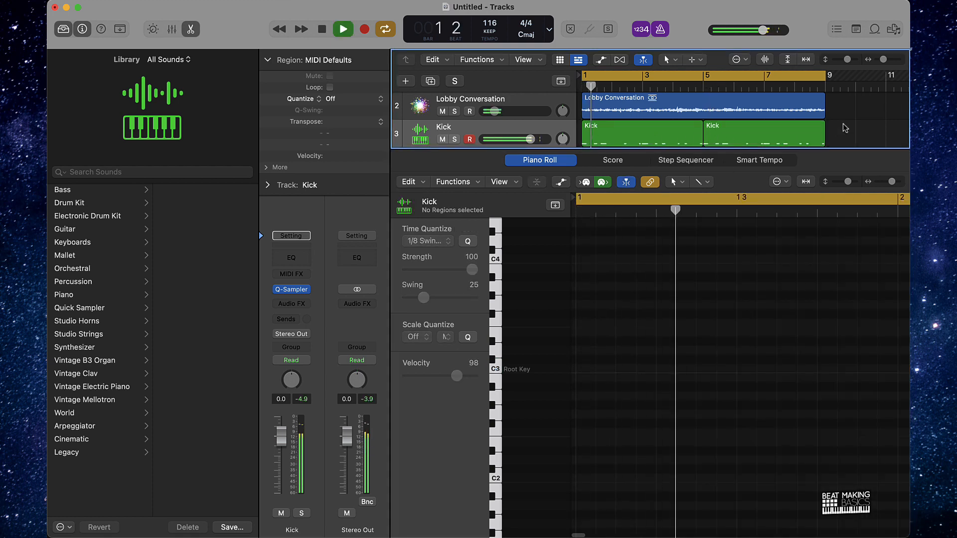
pyautogui.press('p')
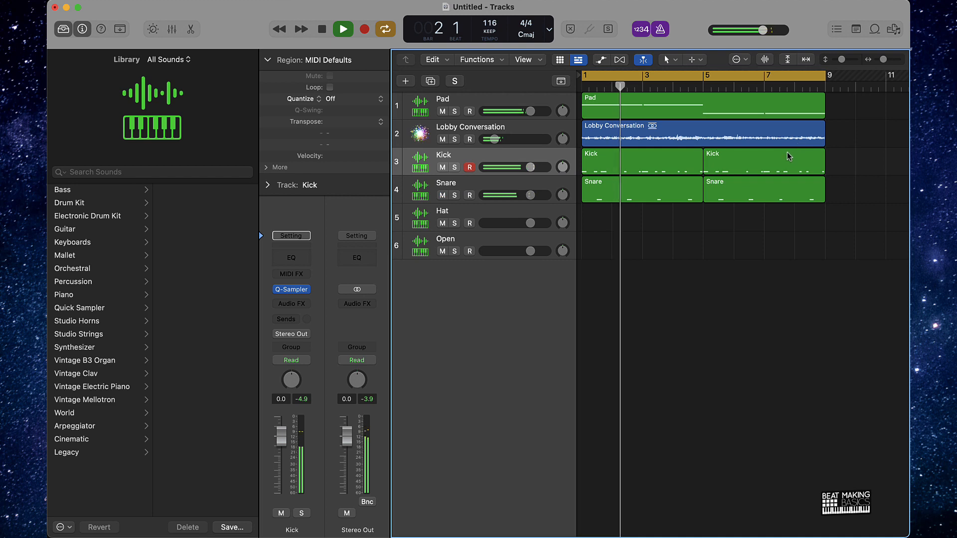
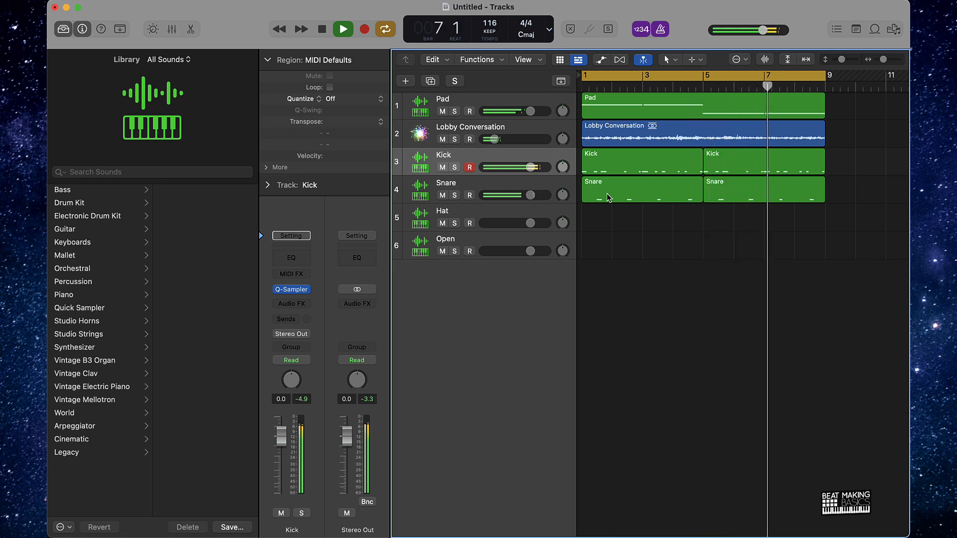
# Step: Select the Hat track, open Musical Typing and try out the hat sound over the playing beat
pyautogui.click(513, 210)
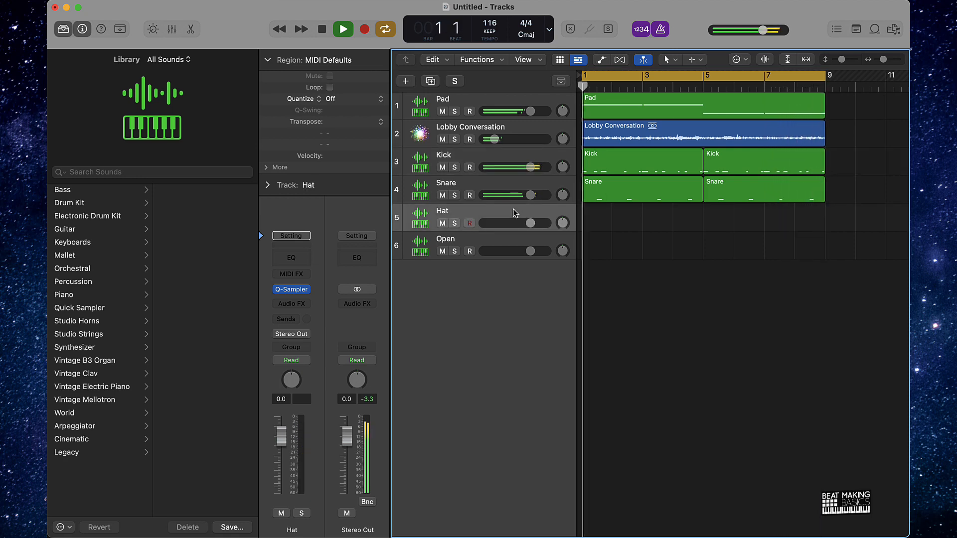
pyautogui.press('super+k')
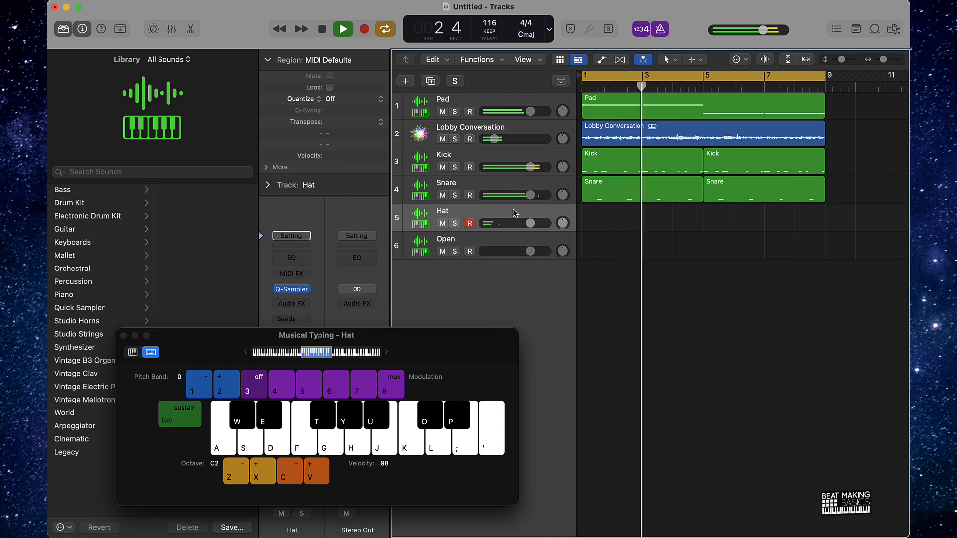
pyautogui.press('k')
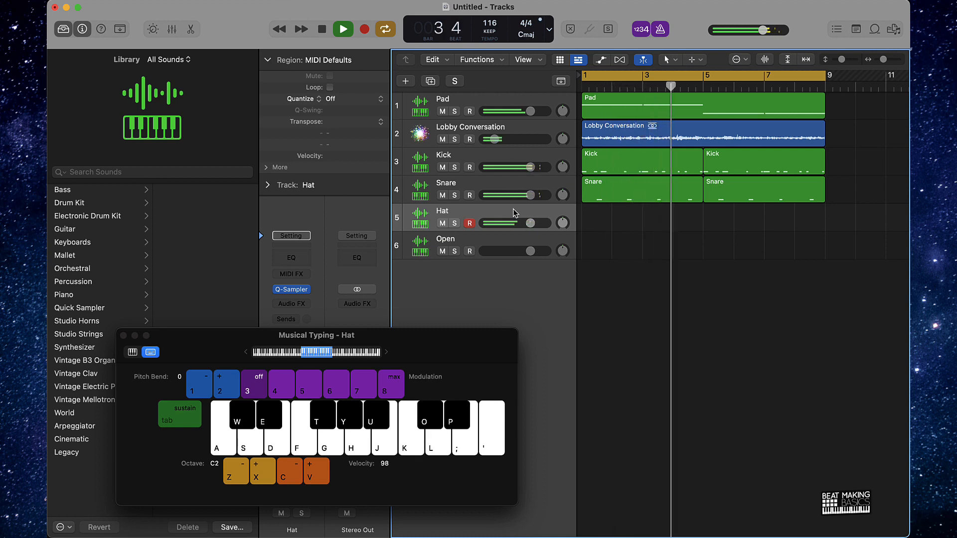
# Step: Record C3 hat hits on the Hat track through all eight bars, then end the recording
pyautogui.press('space')
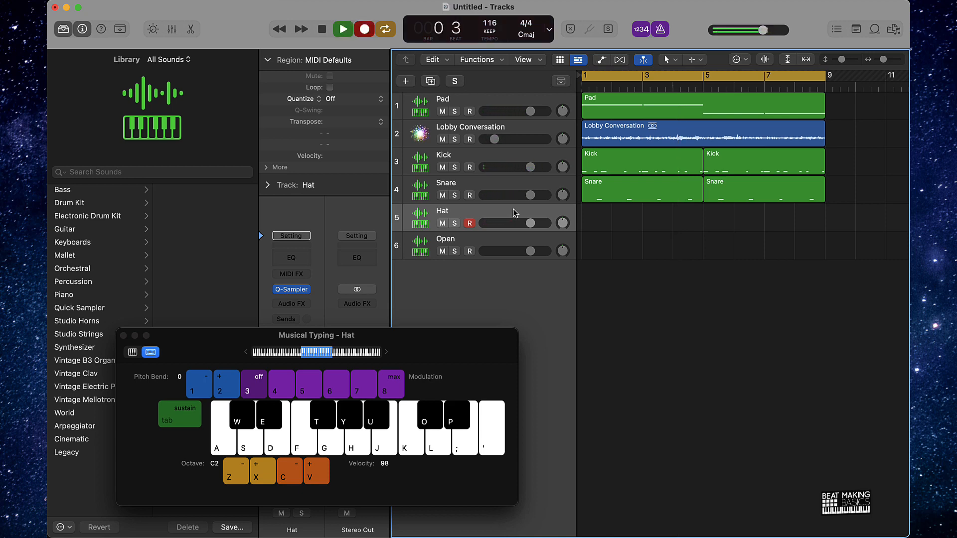
pyautogui.press('k')
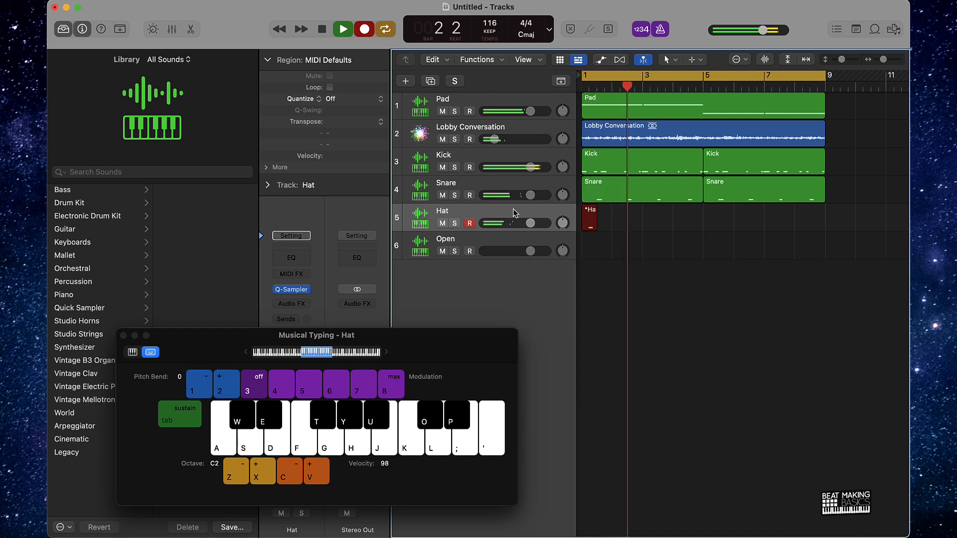
pyautogui.press('k')
pyautogui.press('k')
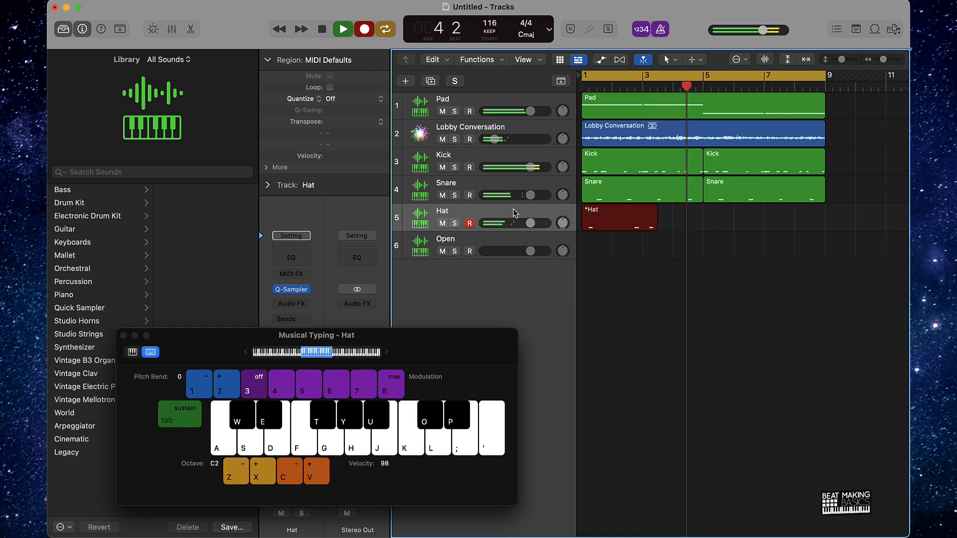
pyautogui.press('k')
pyautogui.press('k')
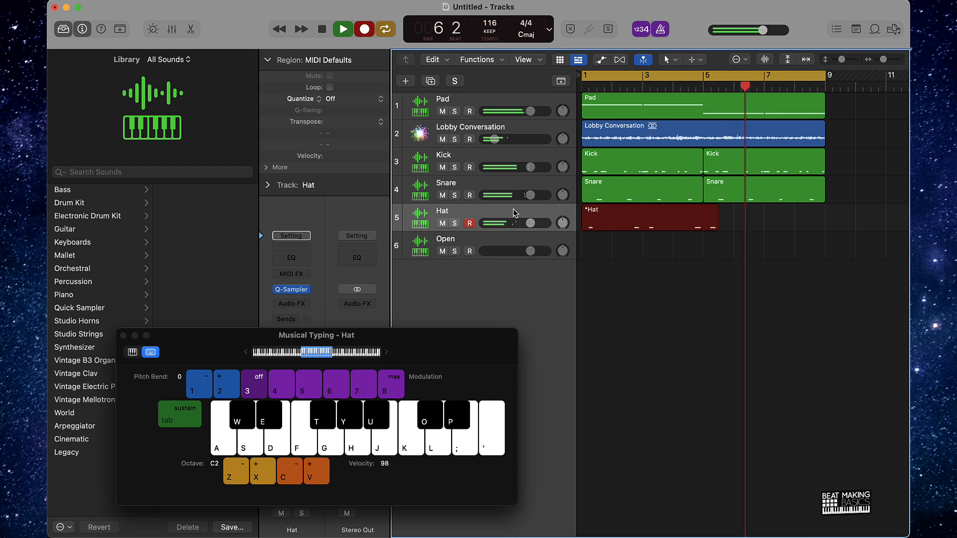
pyautogui.press('k')
pyautogui.press('k')
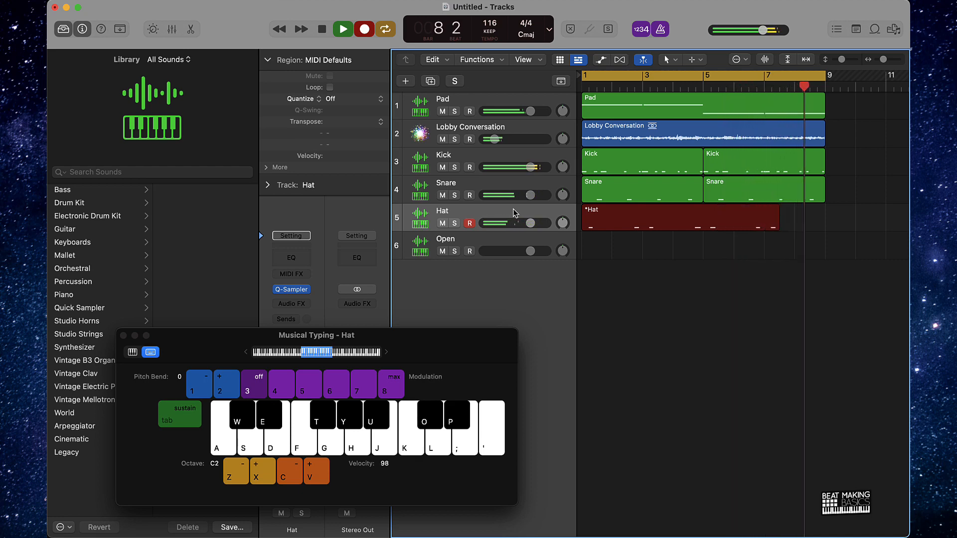
pyautogui.press('k')
pyautogui.press('k')
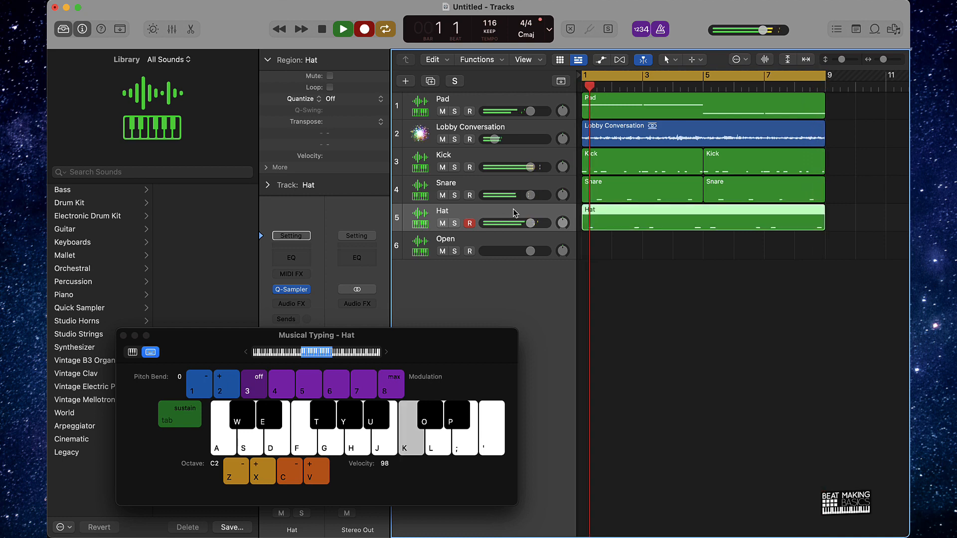
pyautogui.click(364, 29)
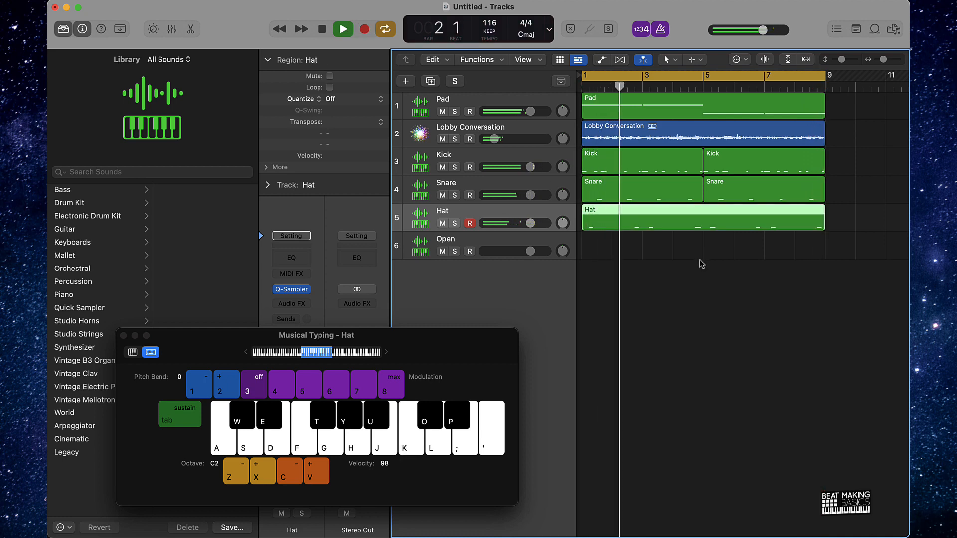
# Step: Stop playback, open the Hat region in the Piano Roll and delete the hat note near the end of bar 2
pyautogui.click(532, 243)
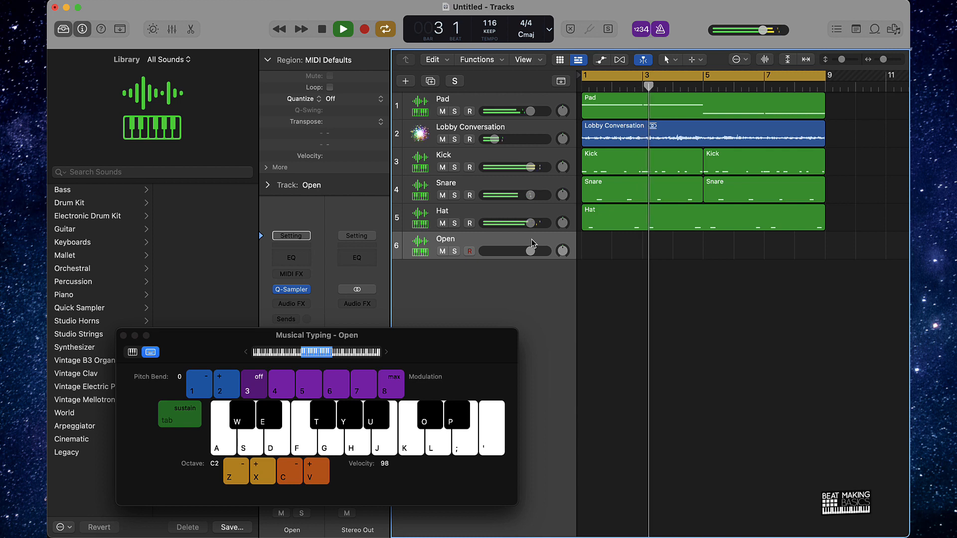
pyautogui.press('space')
pyautogui.click(666, 220)
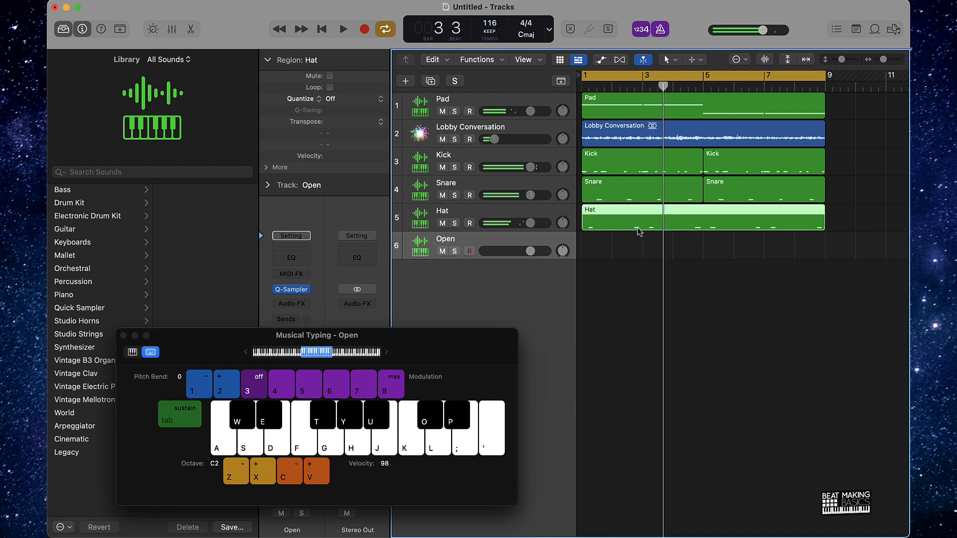
pyautogui.doubleClick(640, 232)
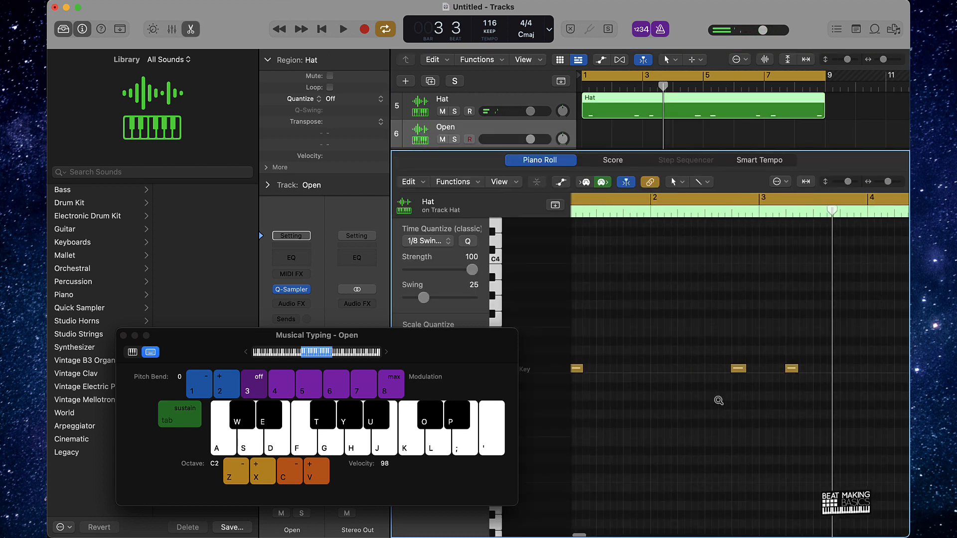
pyautogui.keyDown('ctrl'); pyautogui.keyDown('alt'); pyautogui.click(718, 400); pyautogui.keyUp('alt'); pyautogui.keyUp('ctrl')
pyautogui.click(654, 368)
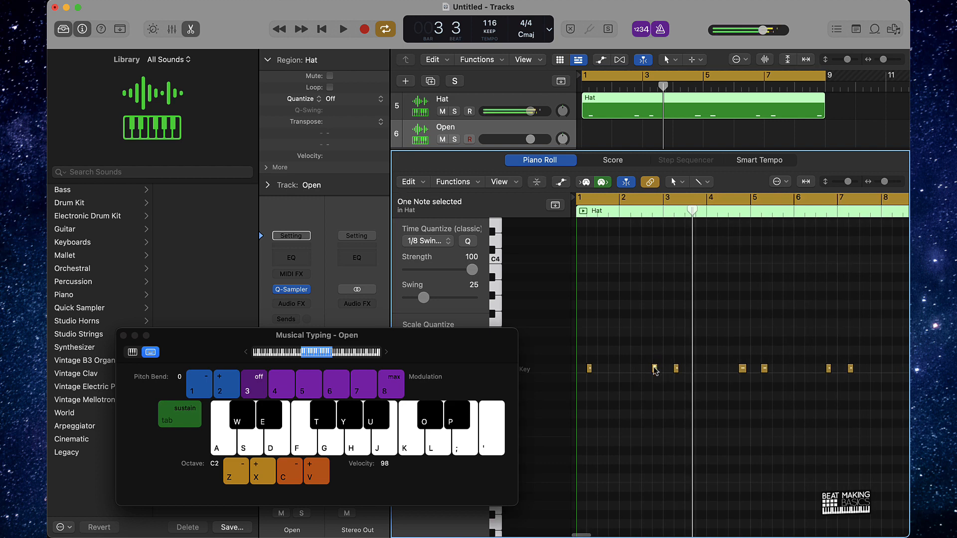
pyautogui.press('Delete')
# Step: Arm the Open track and record two sustained C3 open-hat notes from the start, in bars 1 and 4, stopping at bar 5
pyautogui.press('Return')
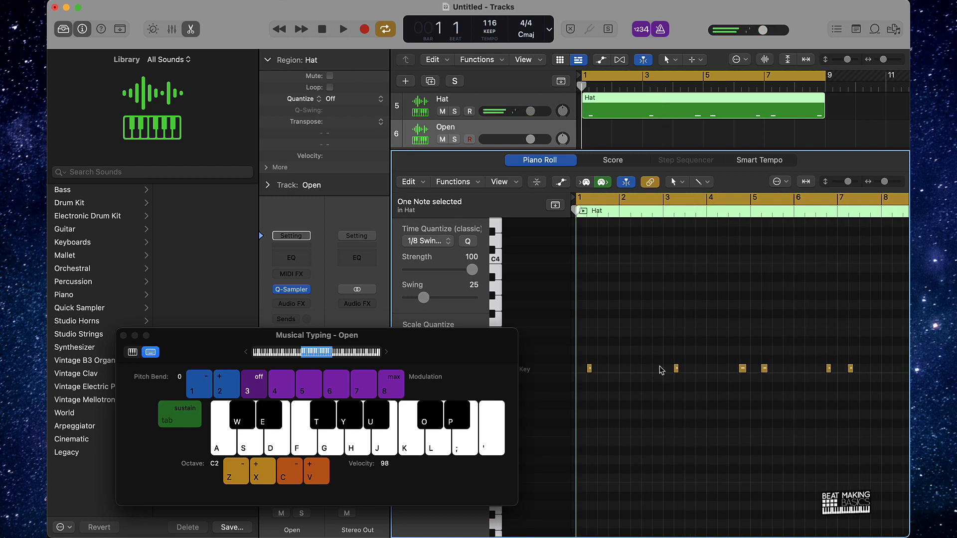
pyautogui.click(469, 140)
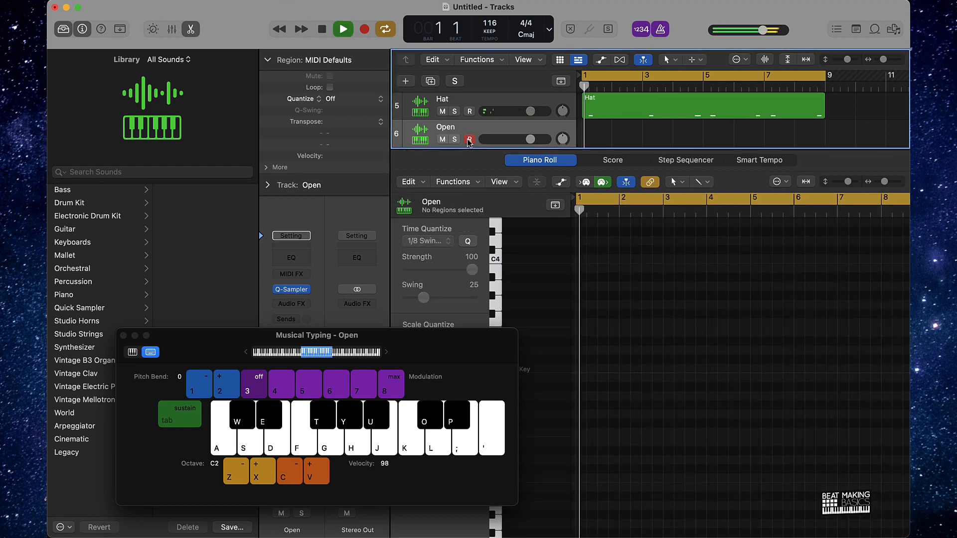
pyautogui.press('space')
pyautogui.press('space')
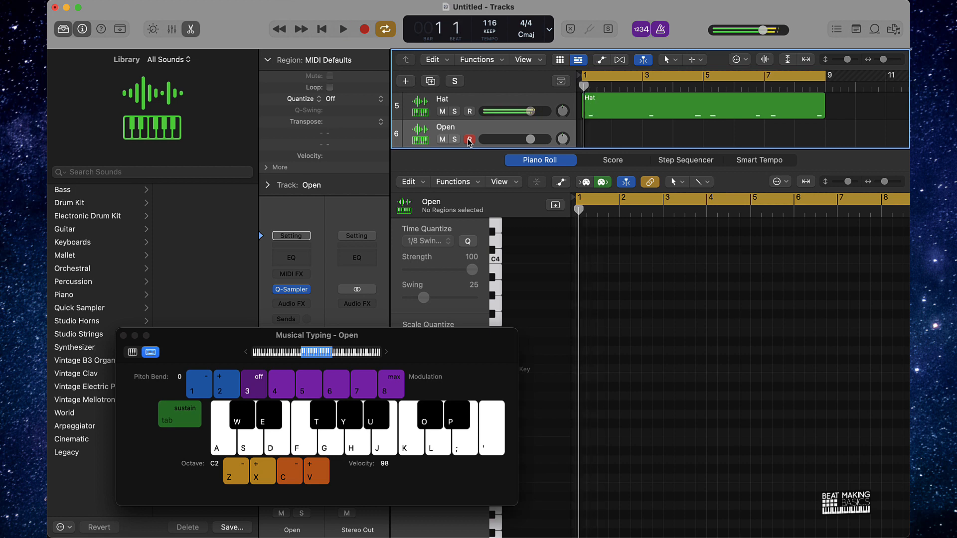
pyautogui.press('r')
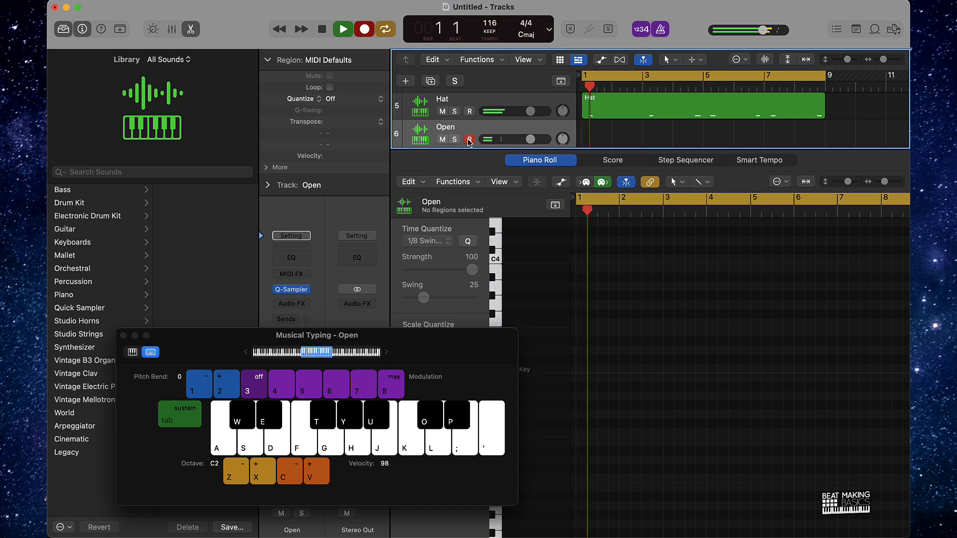
pyautogui.press('k')
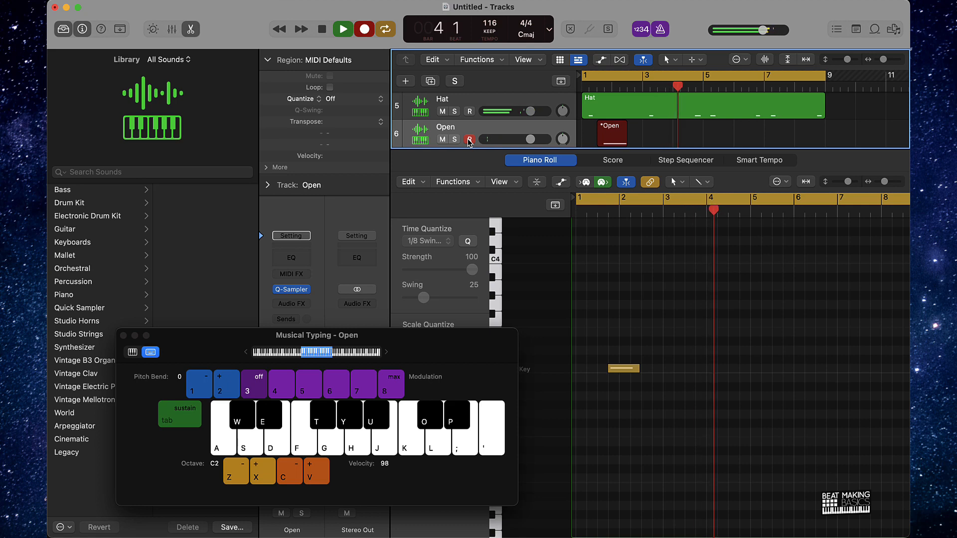
pyautogui.press('k')
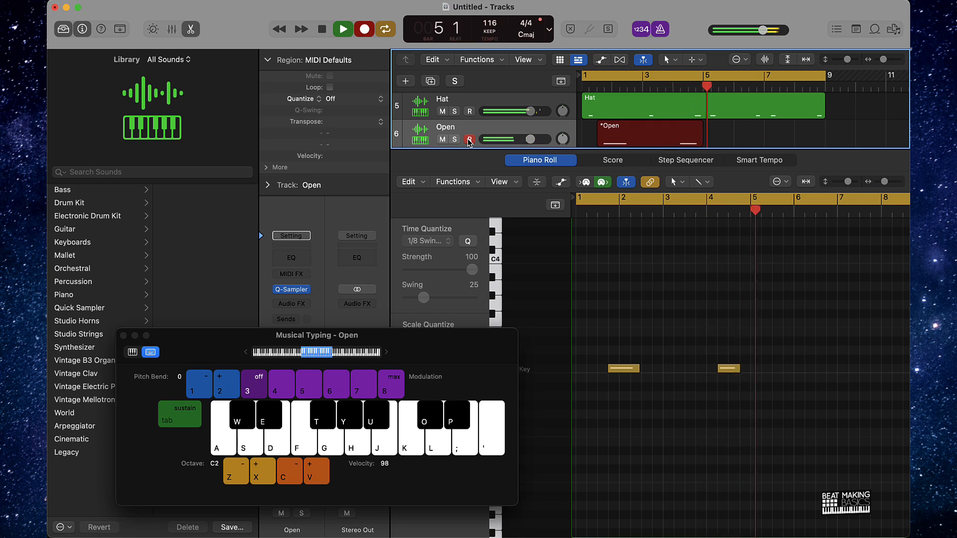
pyautogui.press('space')
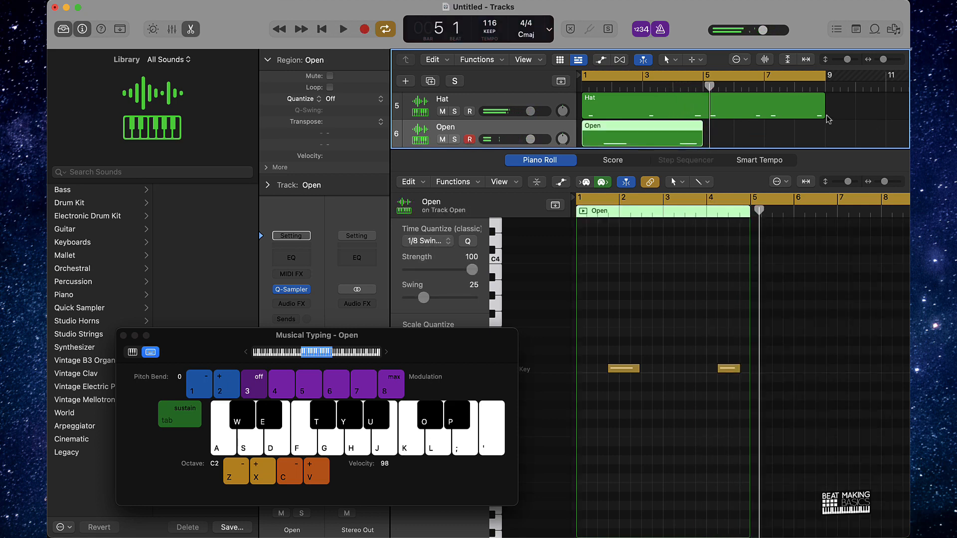
# Step: Shorten the Hat region to four bars and repeat the Hat and Open regions together across bars 5 to 8
pyautogui.moveTo(829, 119); pyautogui.dragTo(704, 119)
pyautogui.moveTo(723, 108); pyautogui.dragTo(672, 134)
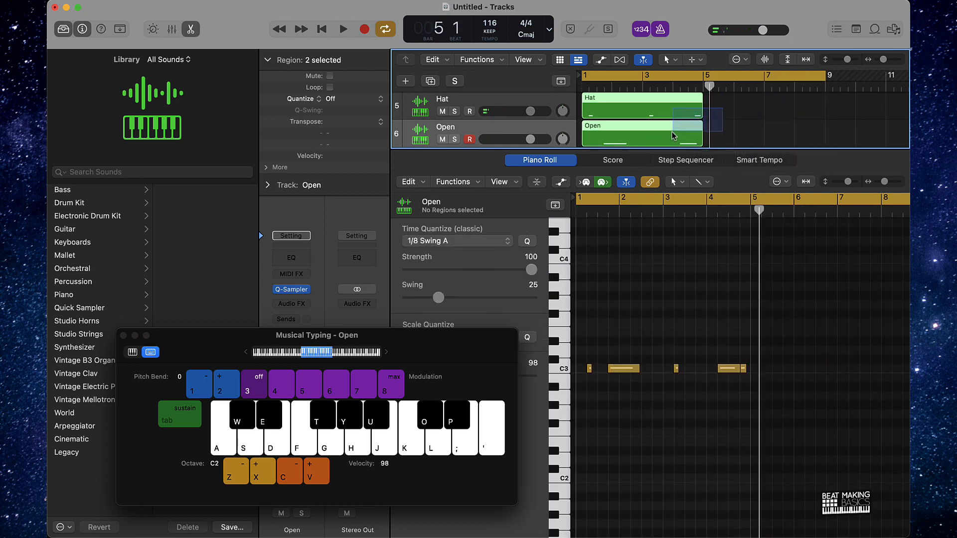
pyautogui.press('super+r')
# Step: Play the full beat from the start, close the note editor and stop at the end of bar 8
pyautogui.press('space')
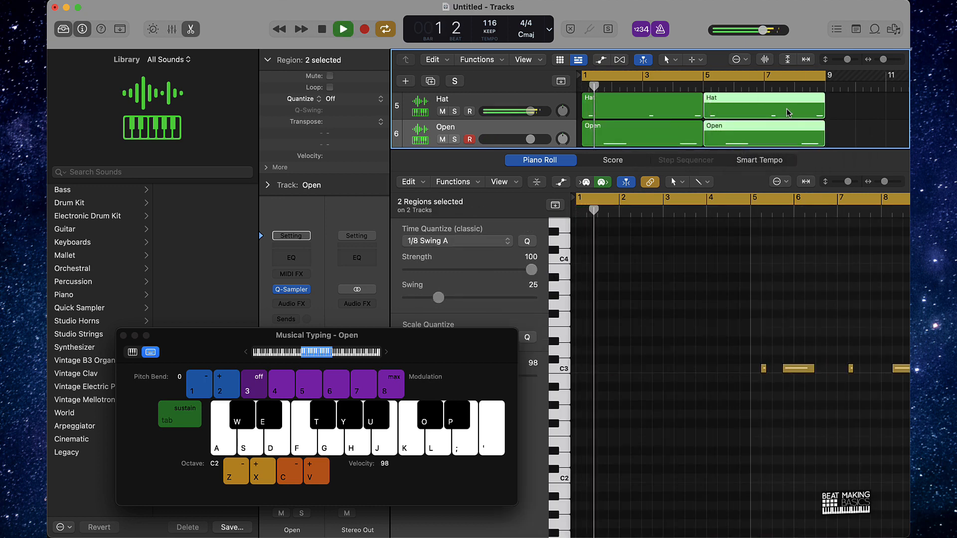
pyautogui.click(833, 112)
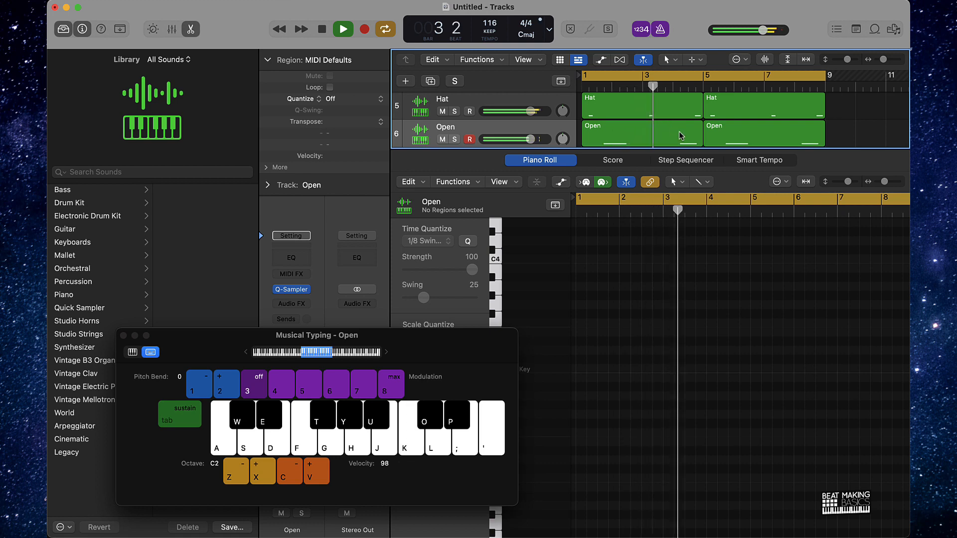
pyautogui.click(190, 30)
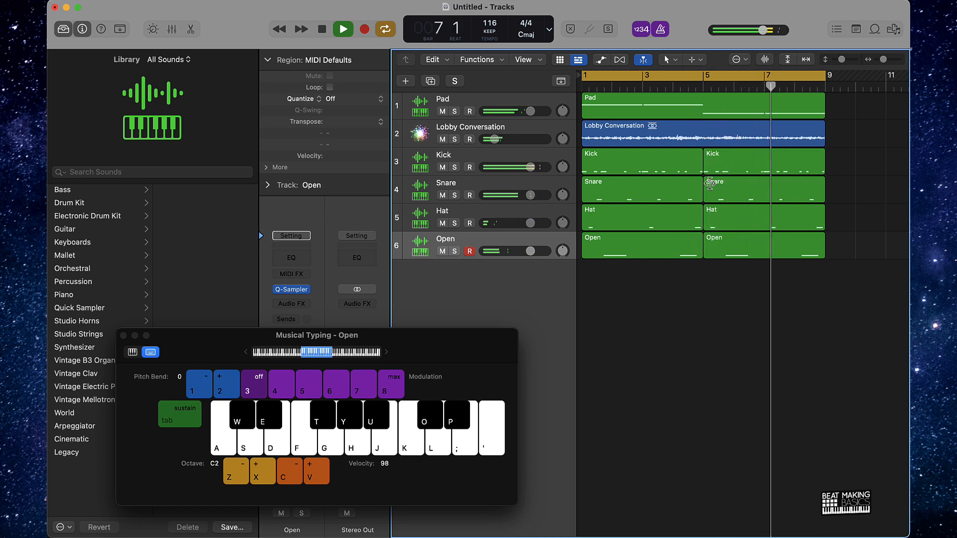
pyautogui.press('space')
pyautogui.click(643, 0)
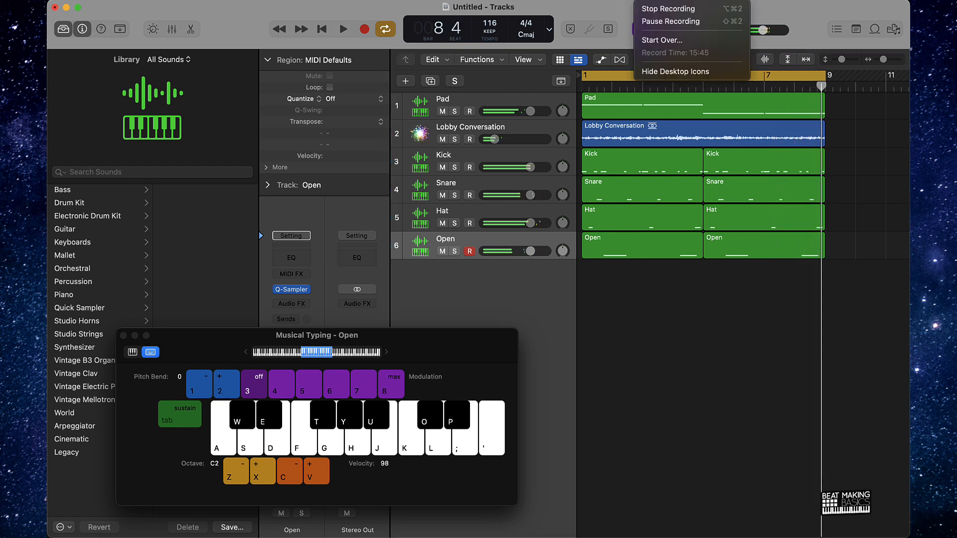
pyautogui.click(660, 24)
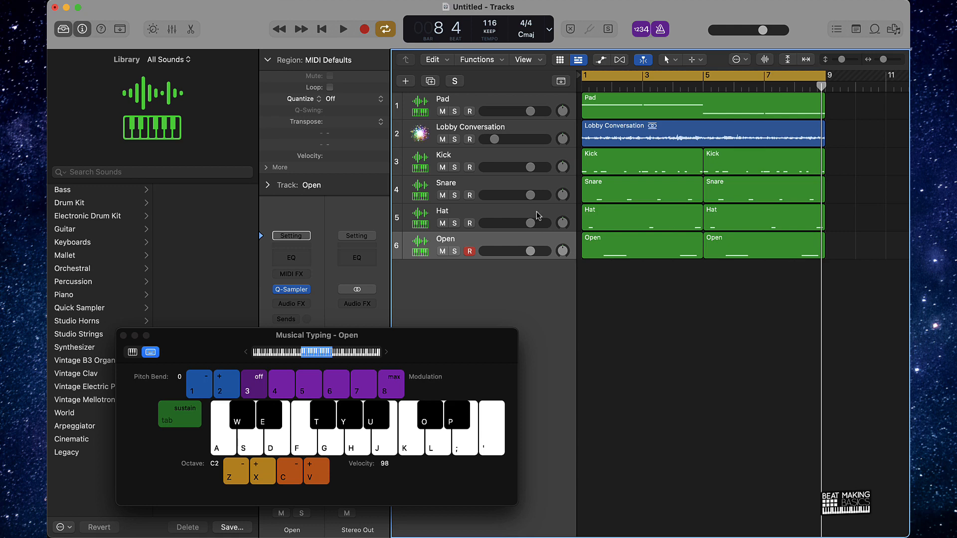
# Step: Create one software instrument track with Quick Sampler (Single Sample) and close the Musical Typing window
pyautogui.click(409, 83)
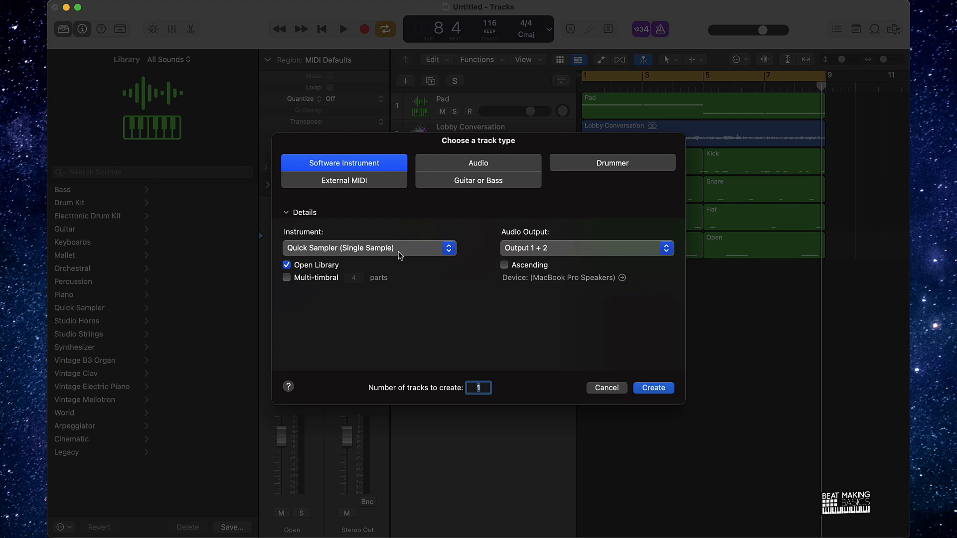
pyautogui.click(606, 388)
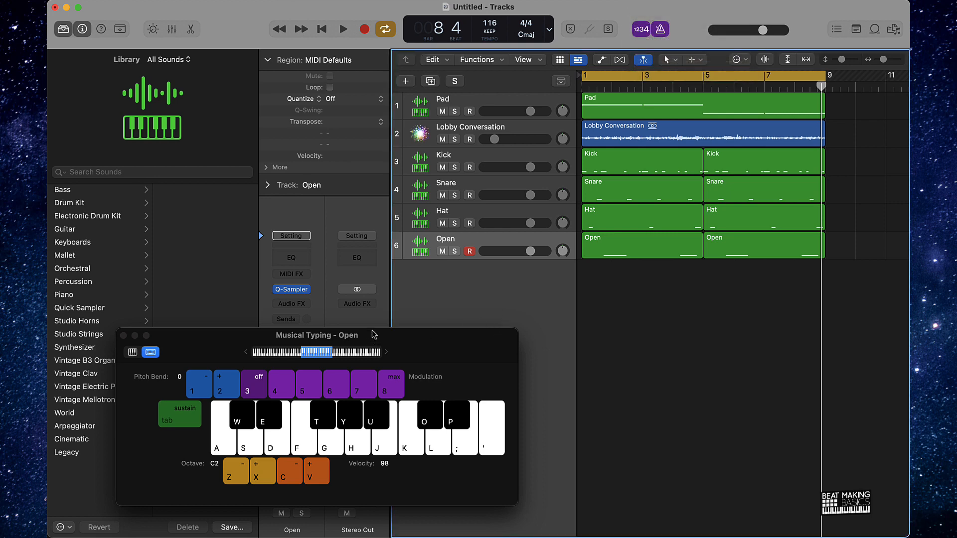
pyautogui.click(407, 81)
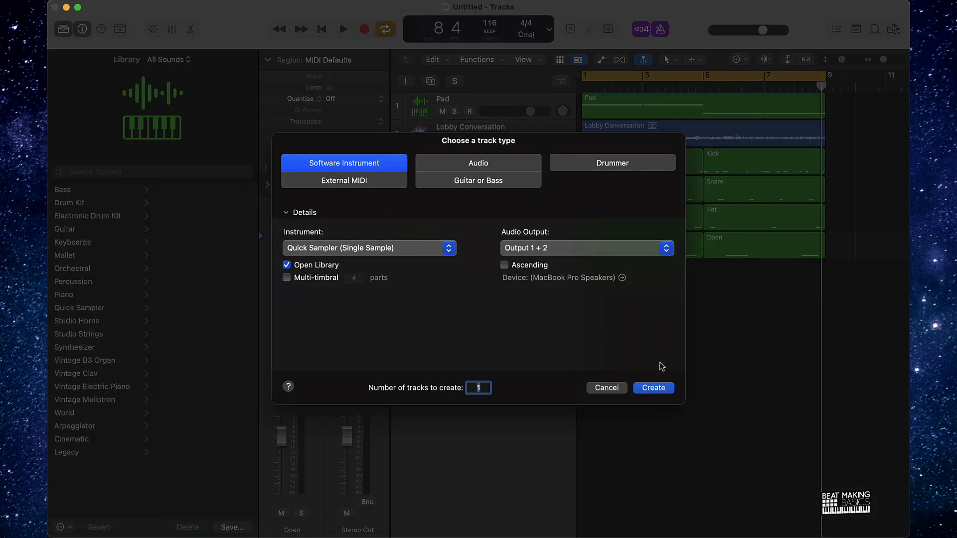
pyautogui.click(653, 388)
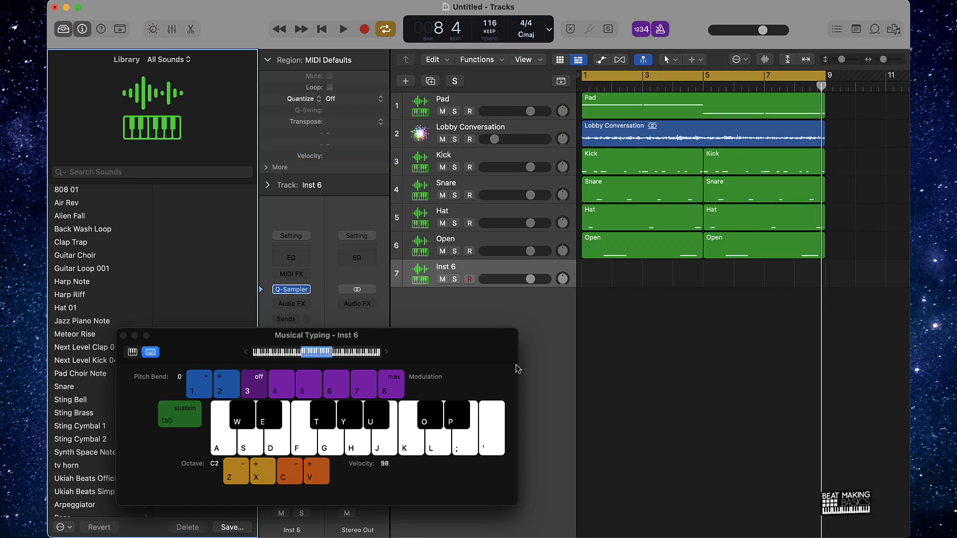
pyautogui.moveTo(426, 337); pyautogui.dragTo(711, 328)
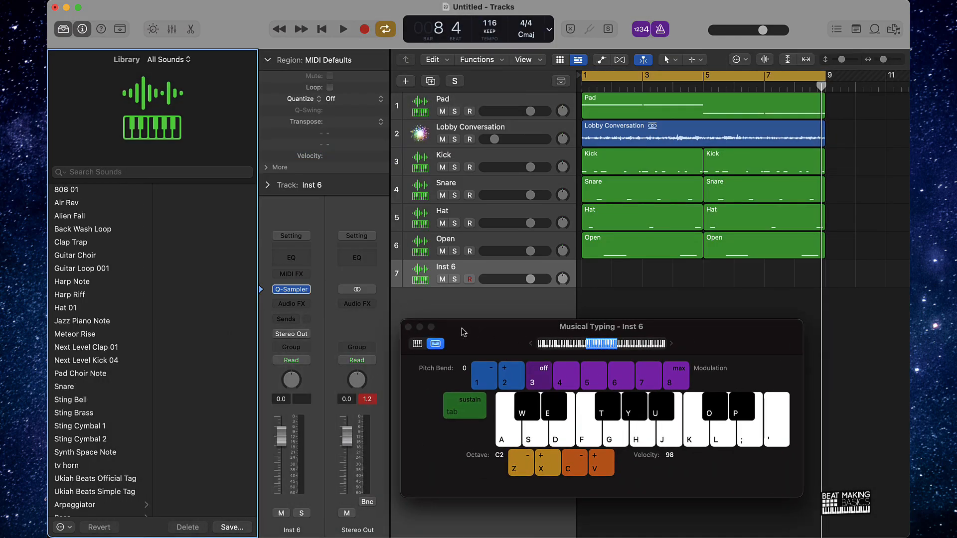
pyautogui.click(407, 327)
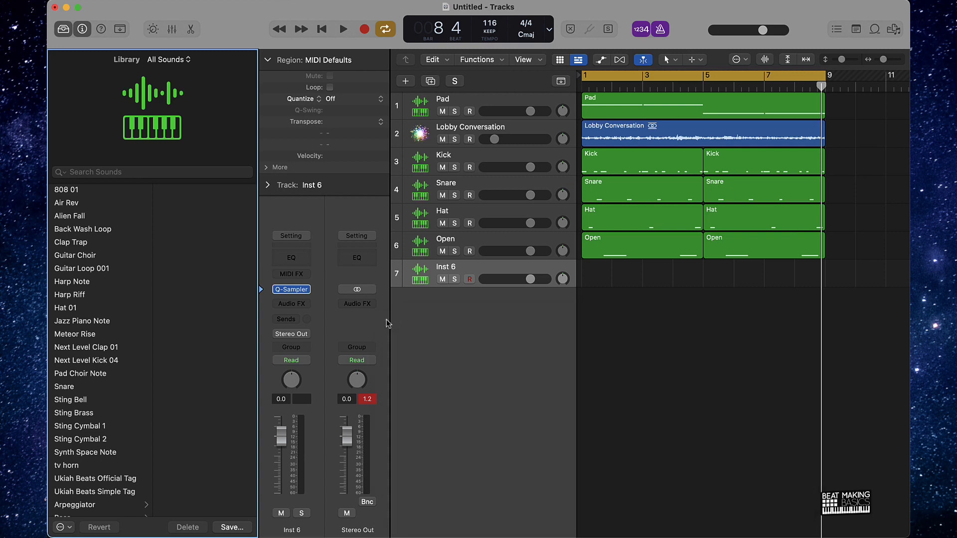
# Step: Open the new track's Quick Sampler, audition BBL3_bass_gude_E.wav in the external sample library app and load it into the sampler
pyautogui.click(294, 290)
pyautogui.moveTo(460, 536)
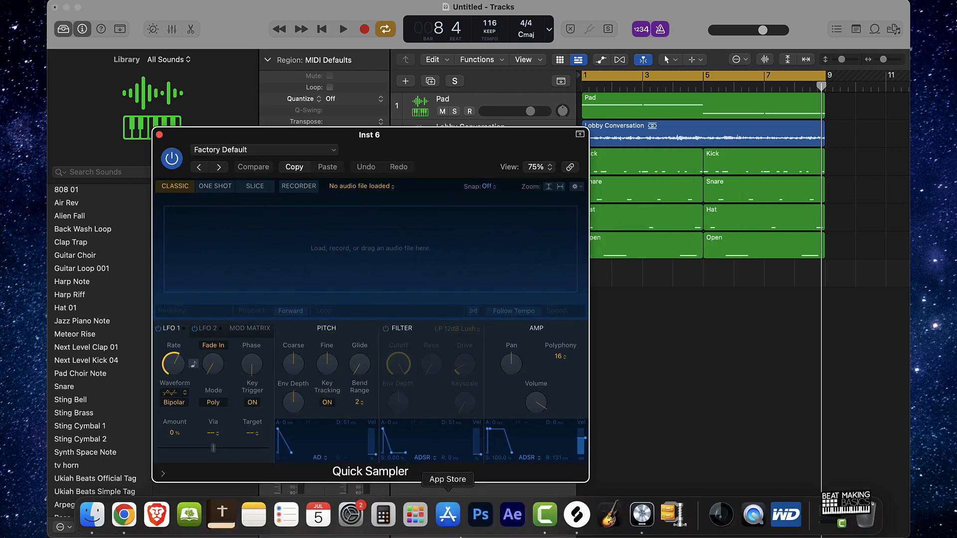
pyautogui.click(588, 520)
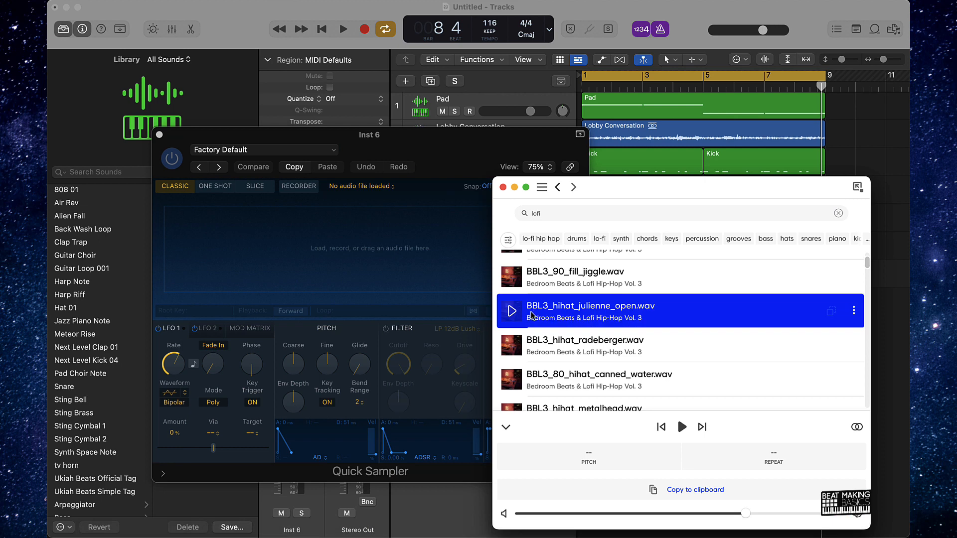
pyautogui.scroll(3, 531, 315)
pyautogui.click(509, 315)
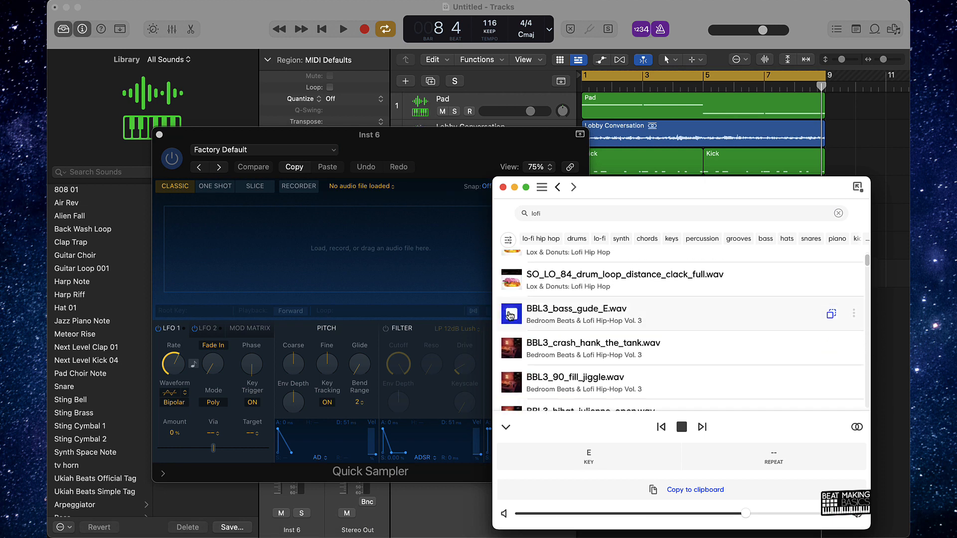
pyautogui.moveTo(719, 312); pyautogui.dragTo(406, 247)
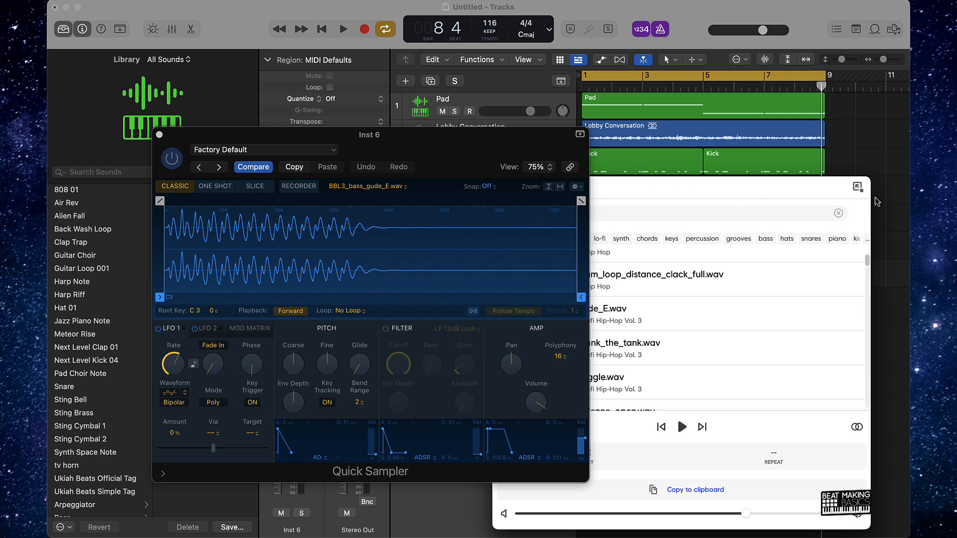
pyautogui.click(864, 170)
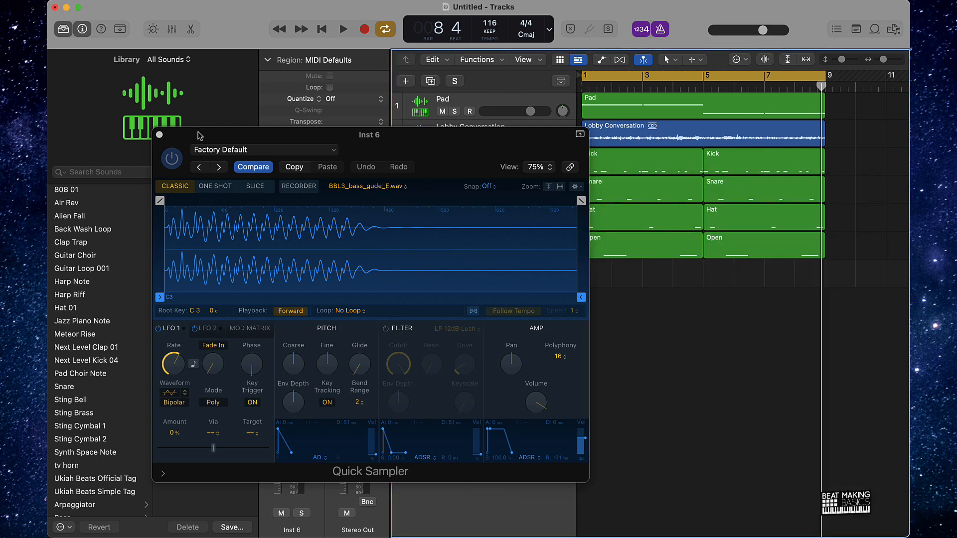
# Step: Close the Quick Sampler window and try out bass notes with Musical Typing, raising its octave to C3
pyautogui.click(160, 135)
pyautogui.press('super+k')
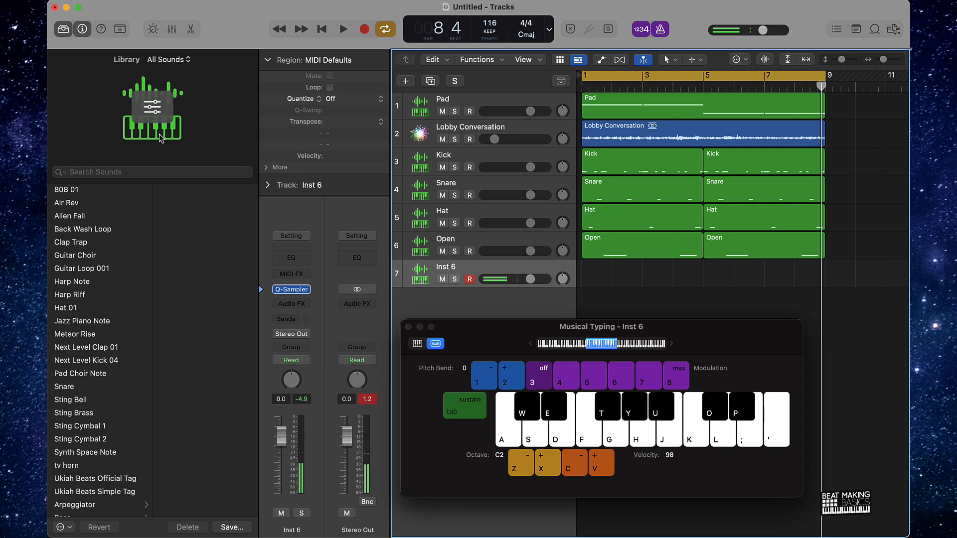
pyautogui.press('l')
pyautogui.press('k')
pyautogui.press('j')
pyautogui.press('f')
pyautogui.press('x')
pyautogui.press('l')
pyautogui.press('k')
pyautogui.press('j')
pyautogui.press('k')
# Step: Play the beat in the cycle and improvise bass lines over it on the Inst 6 track, stopping in bar 5
pyautogui.press('space')
pyautogui.press('k')
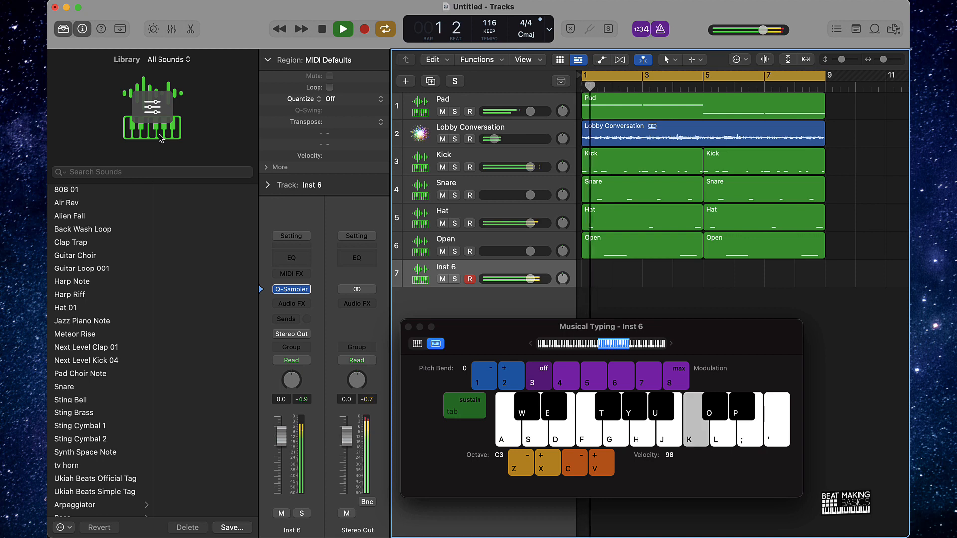
pyautogui.press('l')
pyautogui.press(';')
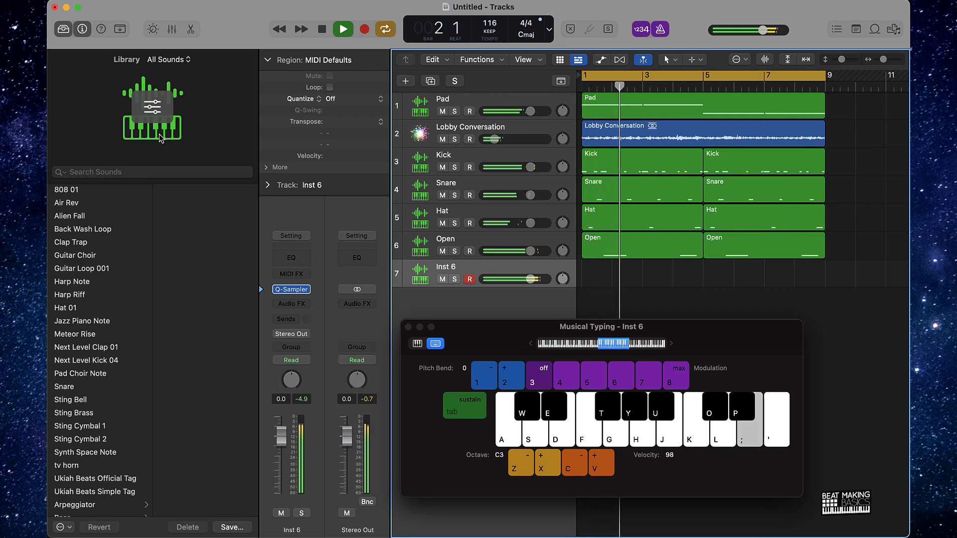
pyautogui.press('p')
pyautogui.press('p')
pyautogui.press('l')
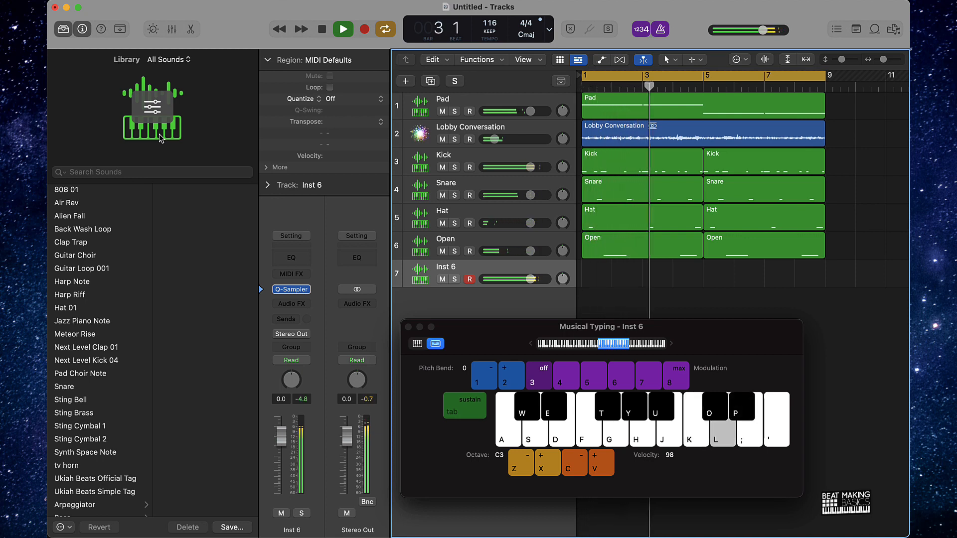
pyautogui.press('k')
pyautogui.press('h')
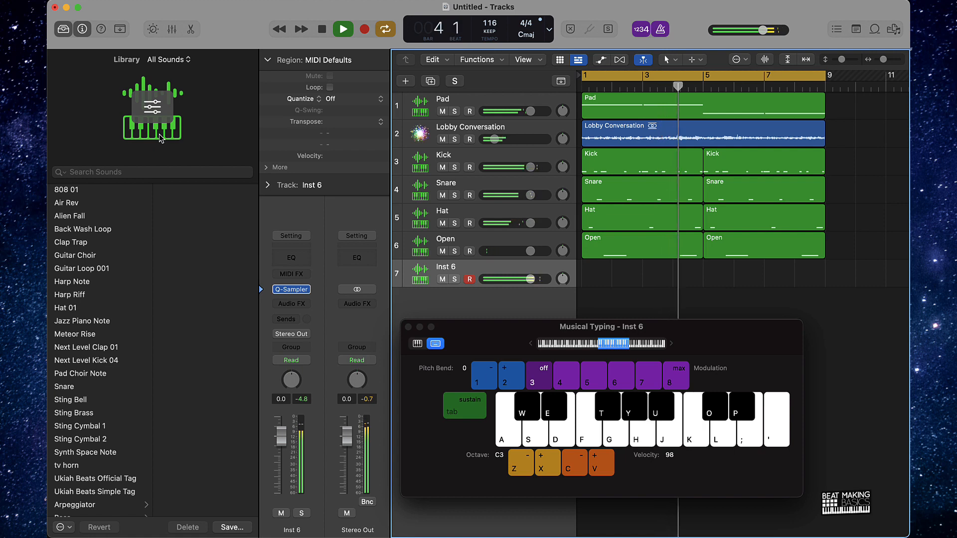
pyautogui.press('u')
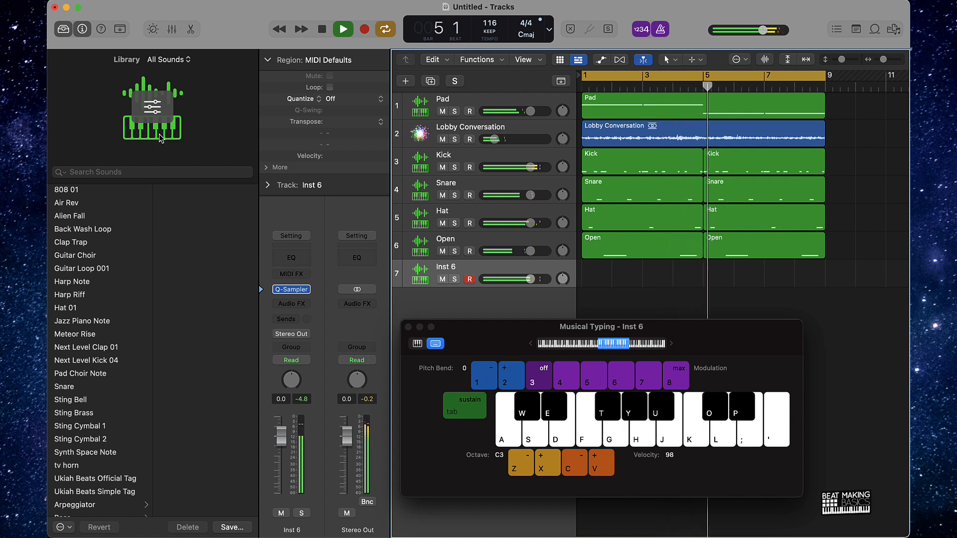
pyautogui.press('k')
pyautogui.press('u')
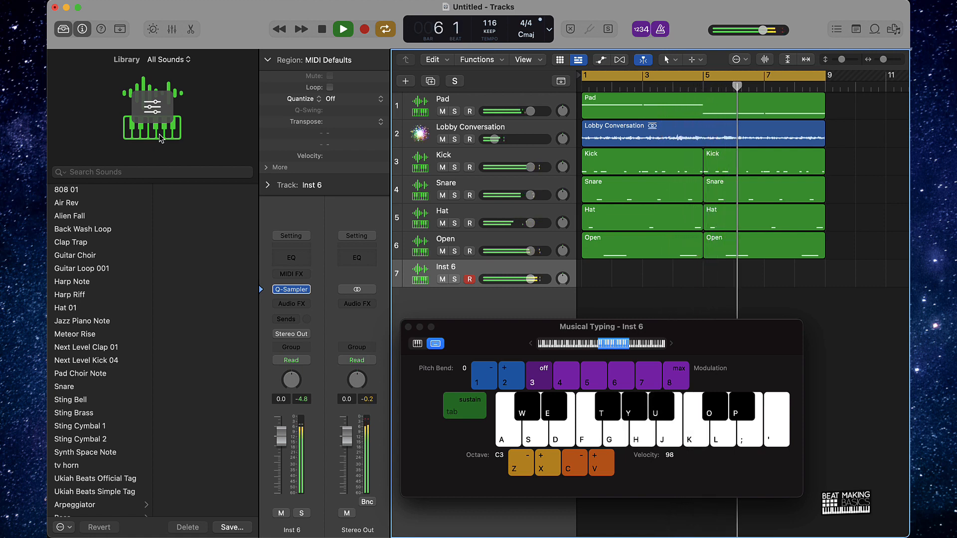
pyautogui.press('g')
pyautogui.press('f')
pyautogui.press('k')
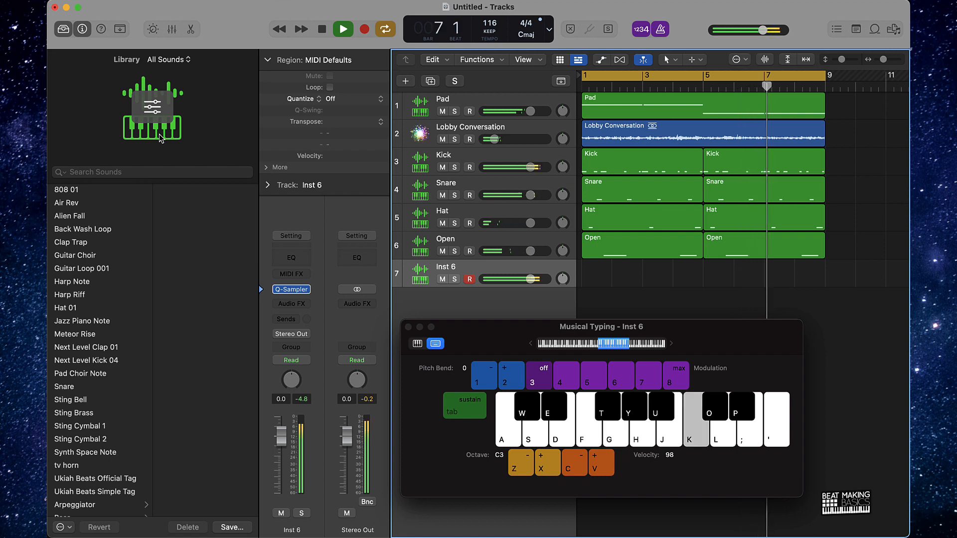
pyautogui.press('g')
pyautogui.press('f')
pyautogui.press('k')
pyautogui.press('g')
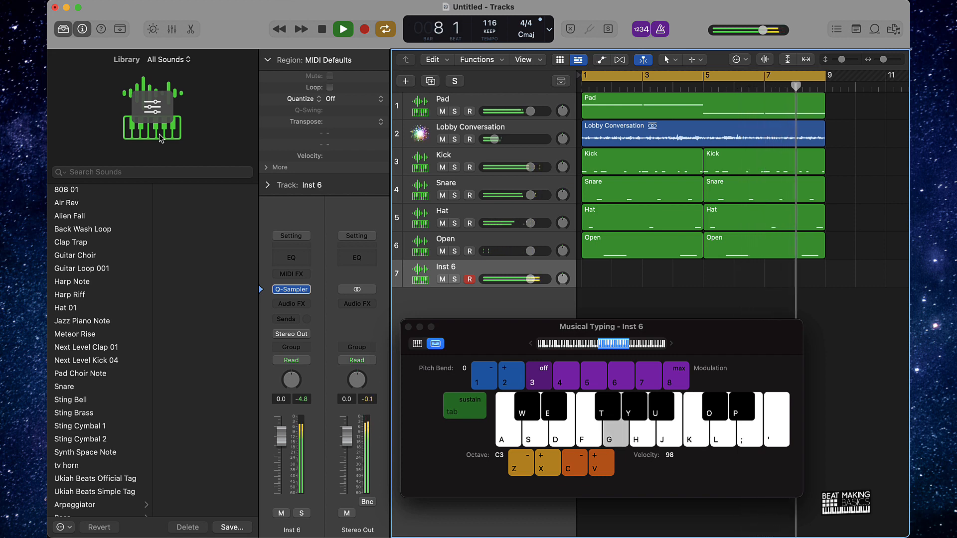
pyautogui.press('k')
pyautogui.press('g')
pyautogui.press('p')
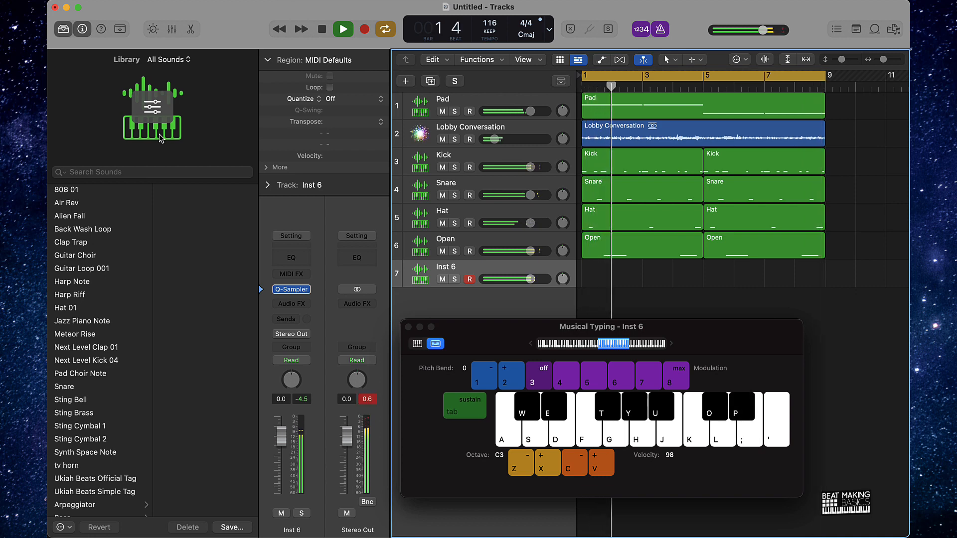
pyautogui.press('k')
pyautogui.press('g')
pyautogui.press('f')
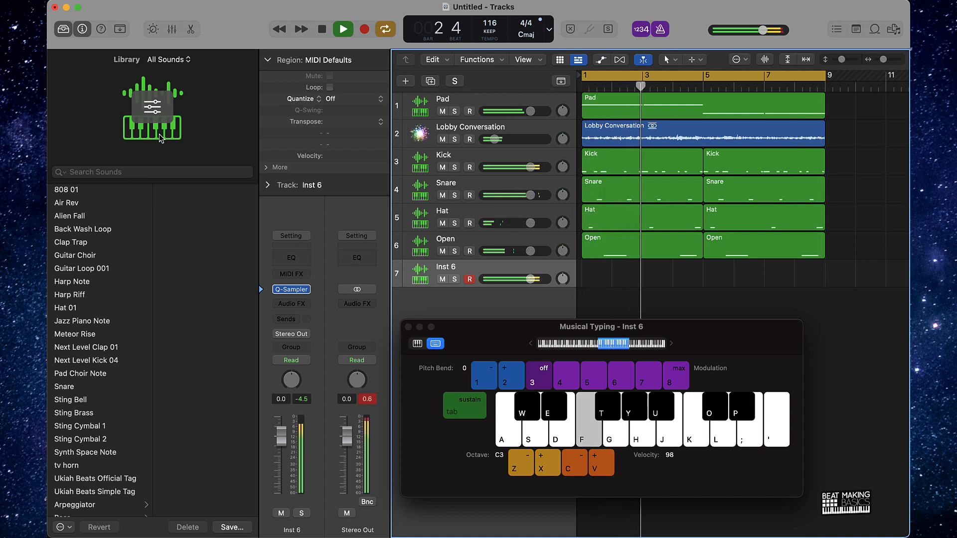
pyautogui.press('k')
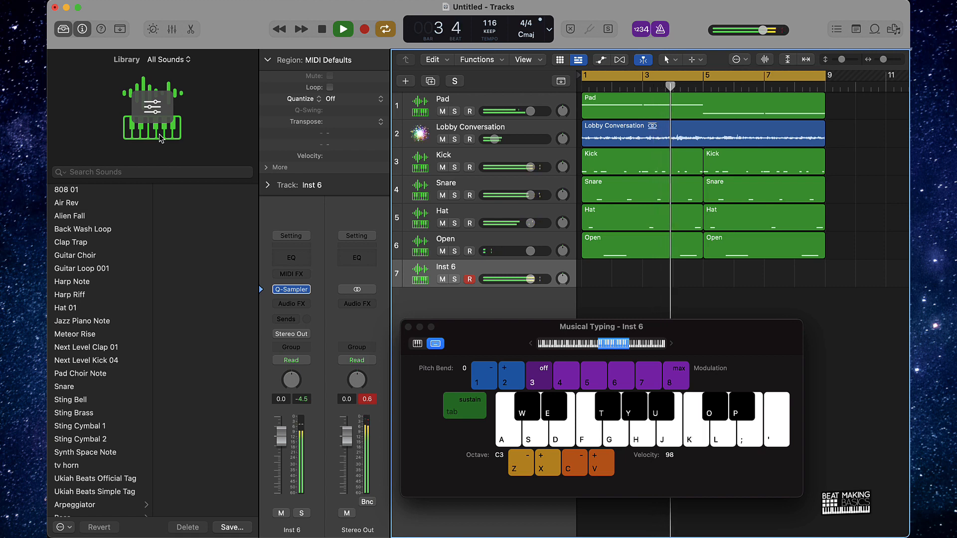
pyautogui.press('k')
pyautogui.press('u')
pyautogui.press('f')
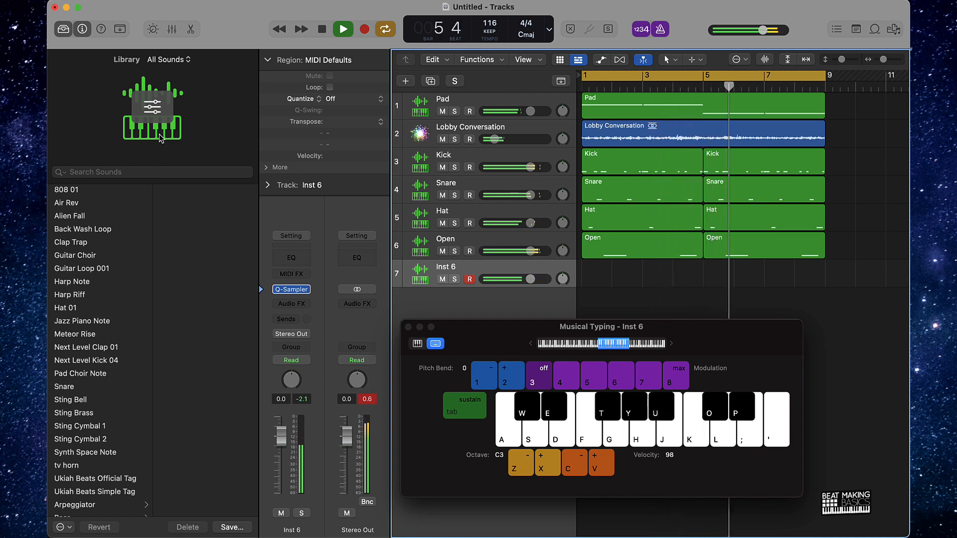
pyautogui.press('g')
pyautogui.press('g')
pyautogui.press('k')
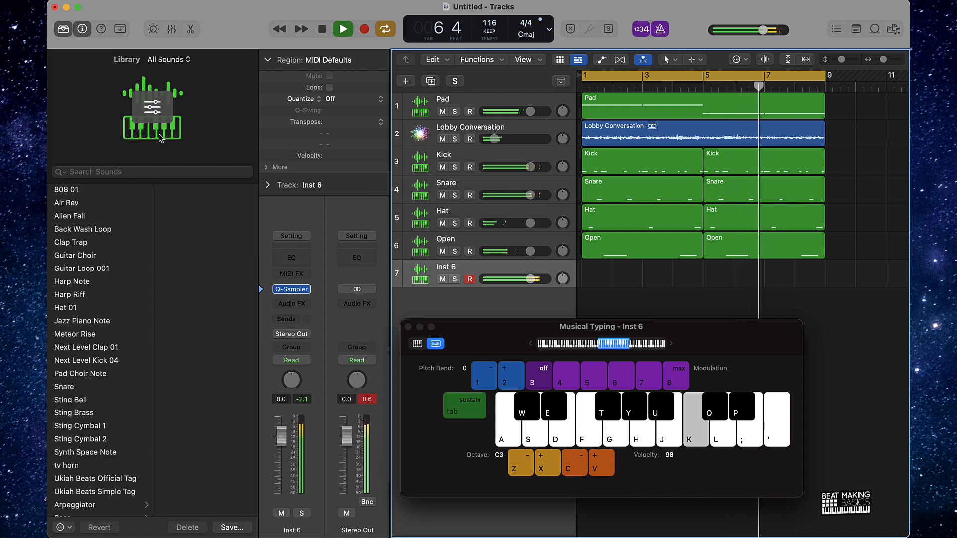
pyautogui.press('y')
pyautogui.press('g')
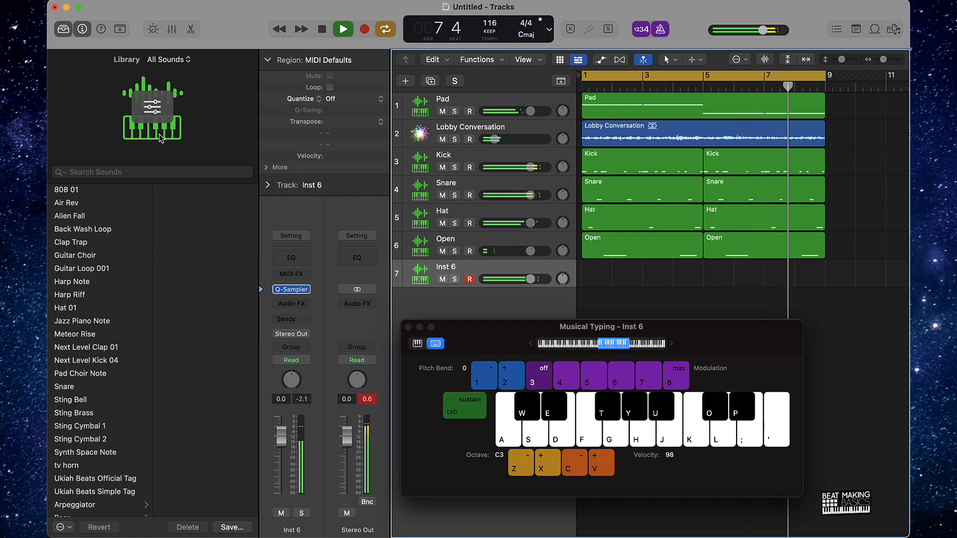
pyautogui.press('f')
pyautogui.press('d')
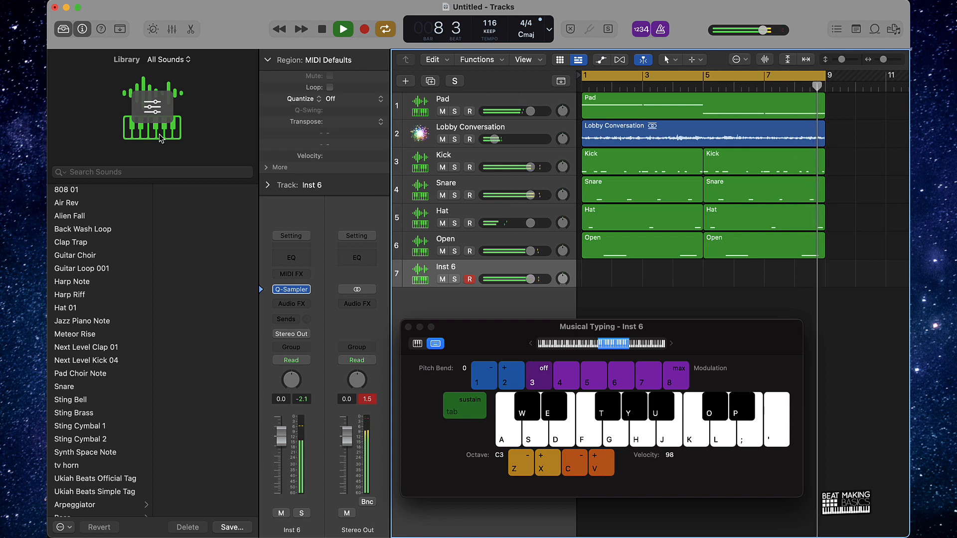
pyautogui.press('k')
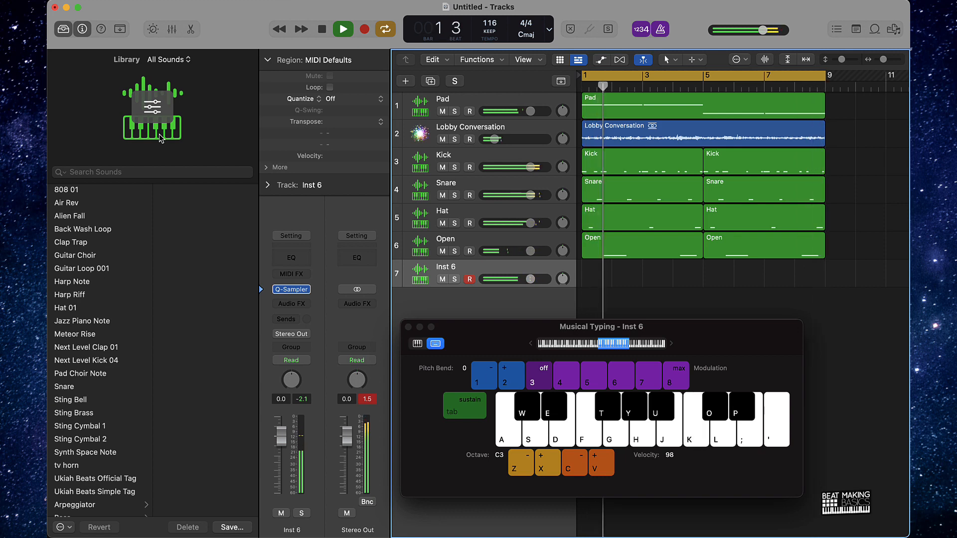
pyautogui.press('k')
pyautogui.press('k')
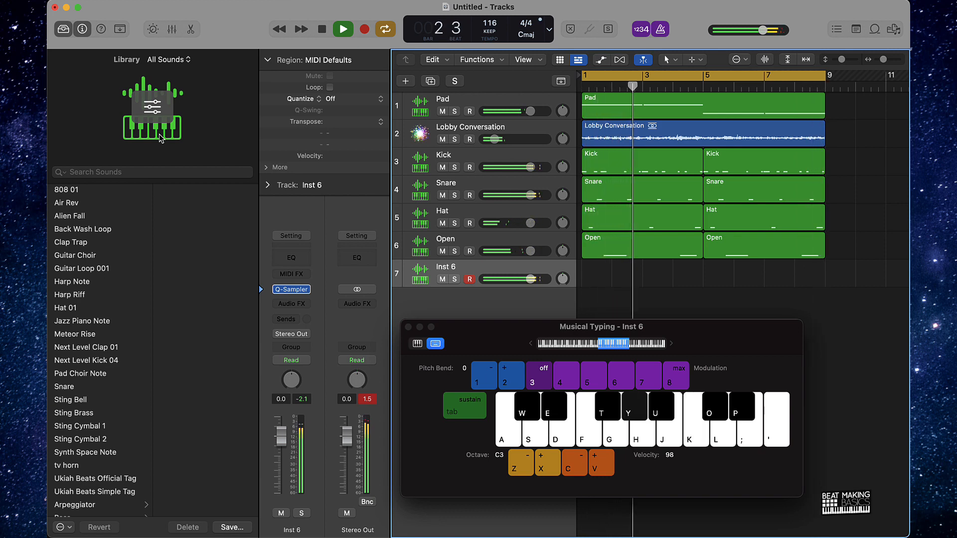
pyautogui.press('g')
pyautogui.press('f')
pyautogui.press('k')
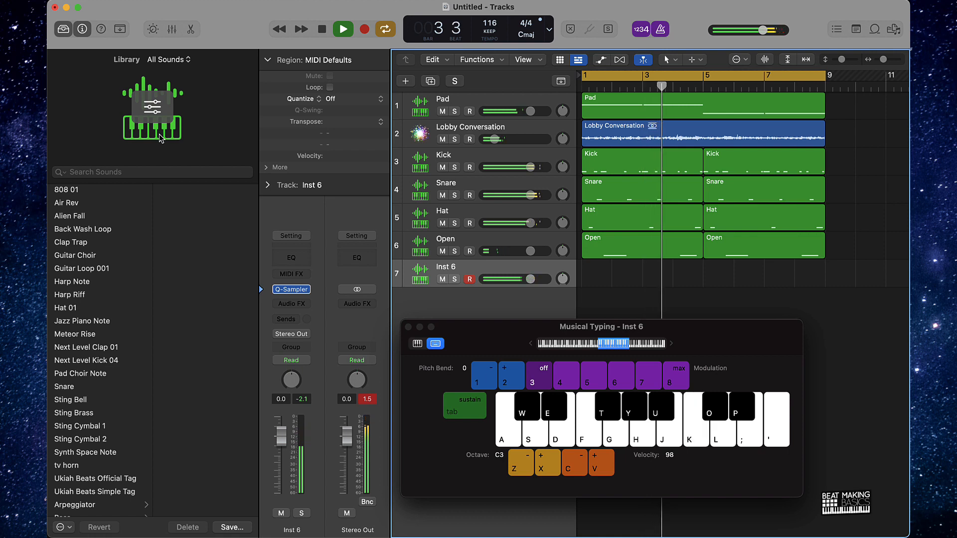
pyautogui.press('k')
pyautogui.press('k')
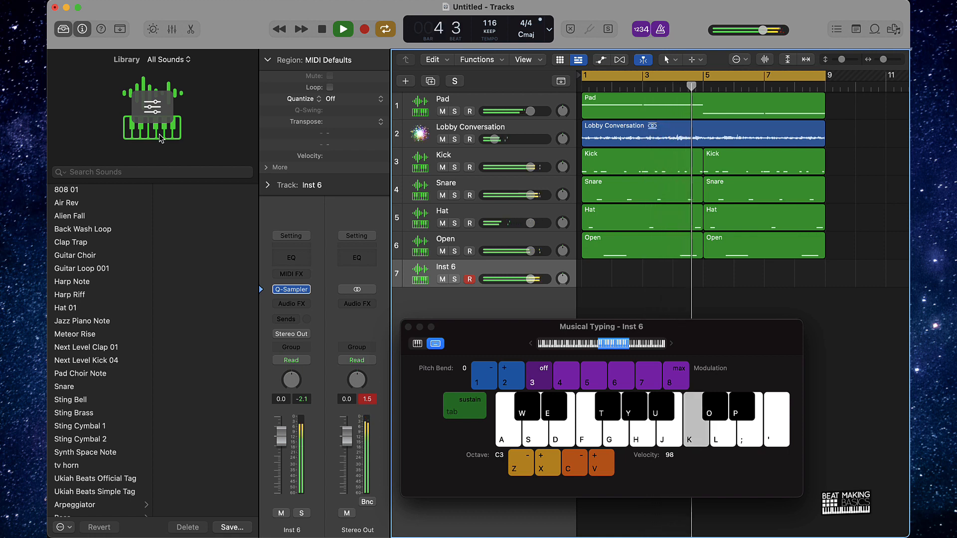
pyautogui.press('j')
pyautogui.press('h')
pyautogui.press('k')
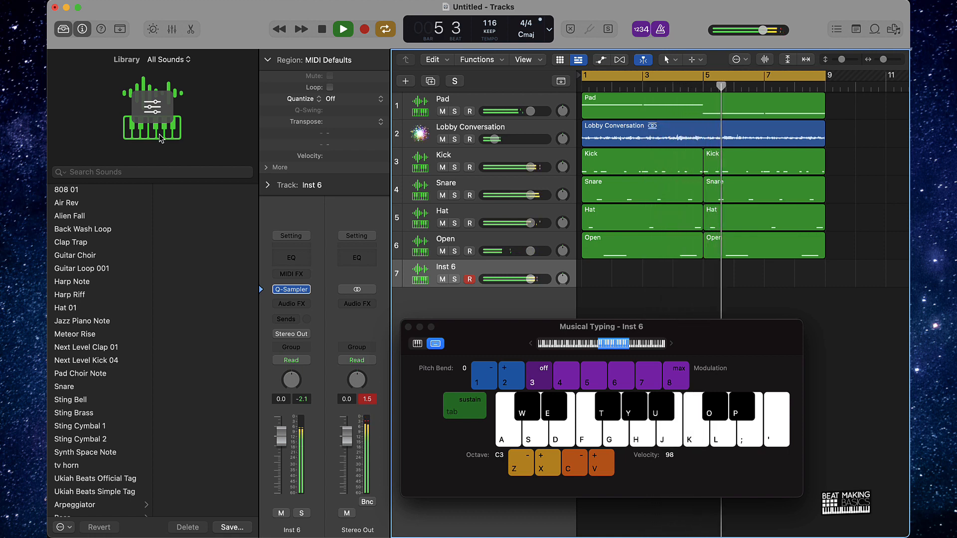
pyautogui.press('j')
pyautogui.press('y')
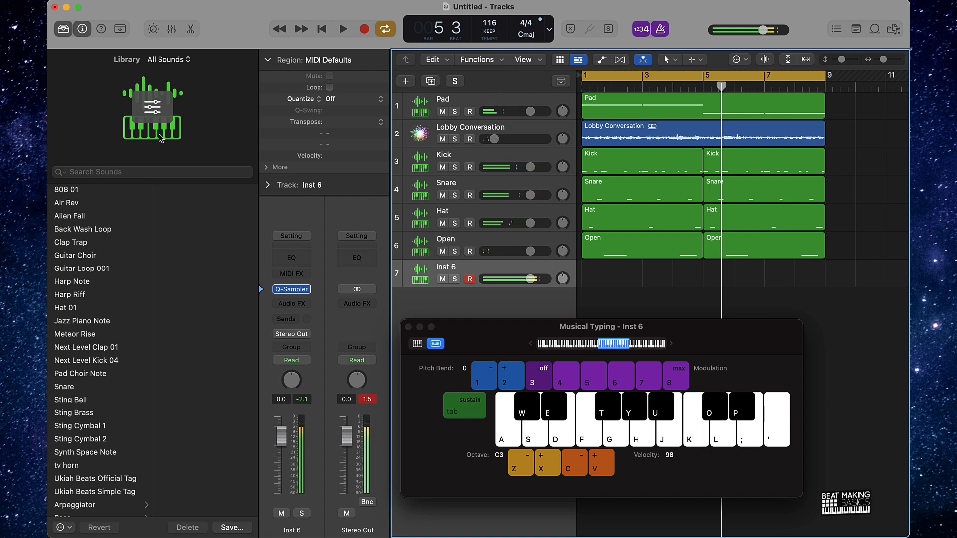
# Step: Work out the bass notes on the Inst 6 track with the beat stopped
pyautogui.press('f')
pyautogui.press('k')
pyautogui.press('u')
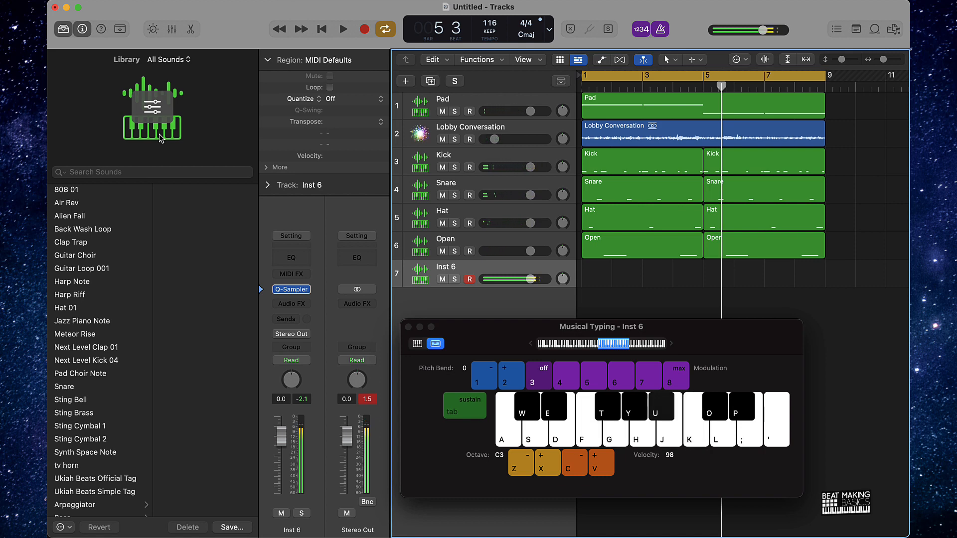
pyautogui.press('f')
pyautogui.press('k')
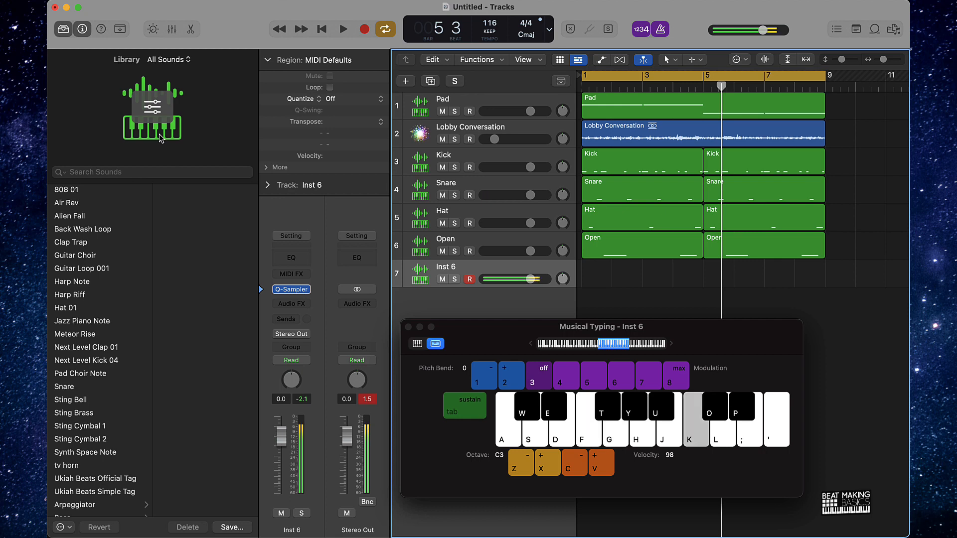
pyautogui.press('u')
pyautogui.press('y')
pyautogui.press('g')
pyautogui.press('u')
pyautogui.press('f')
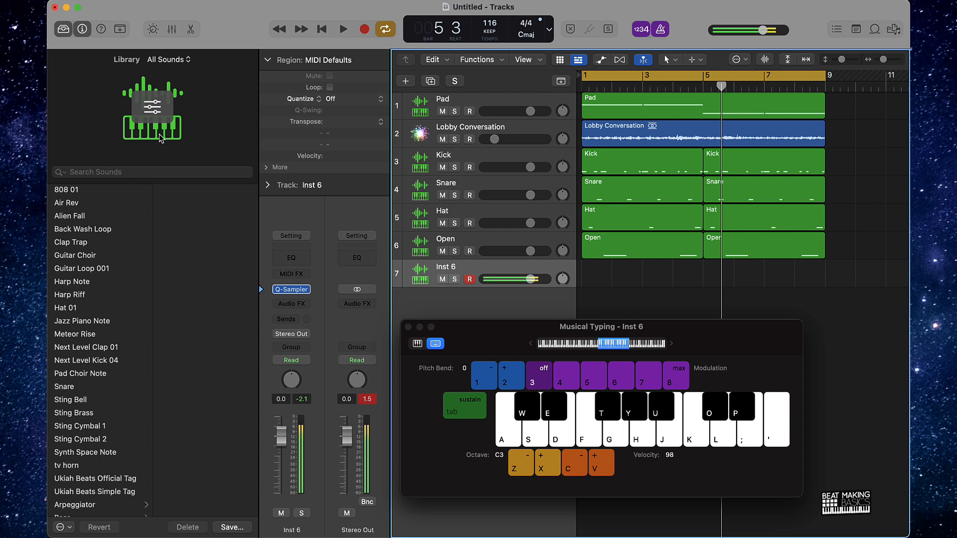
# Step: Play the beat from bar 1 and rehearse the bass line over all eight bars, stopping after the cycle restarts
pyautogui.press('space')
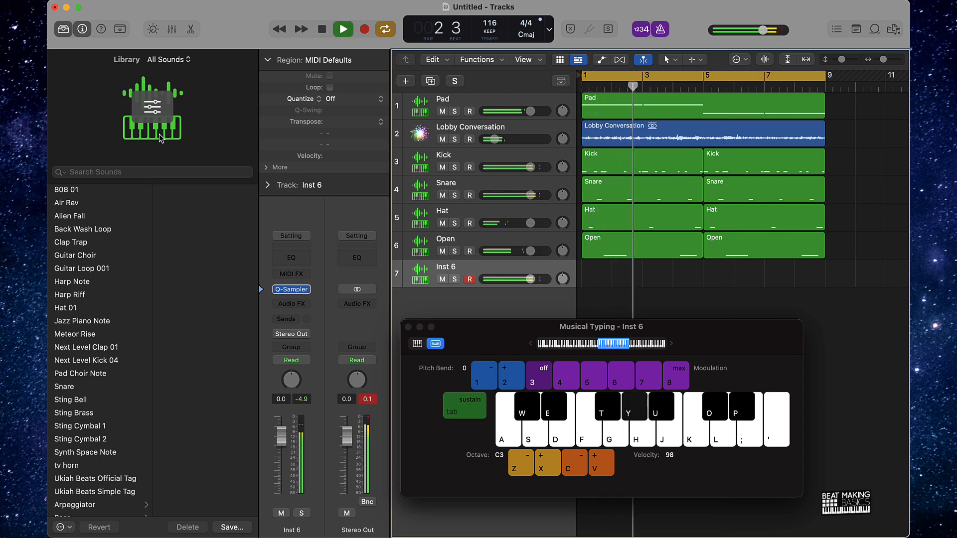
pyautogui.press('y')
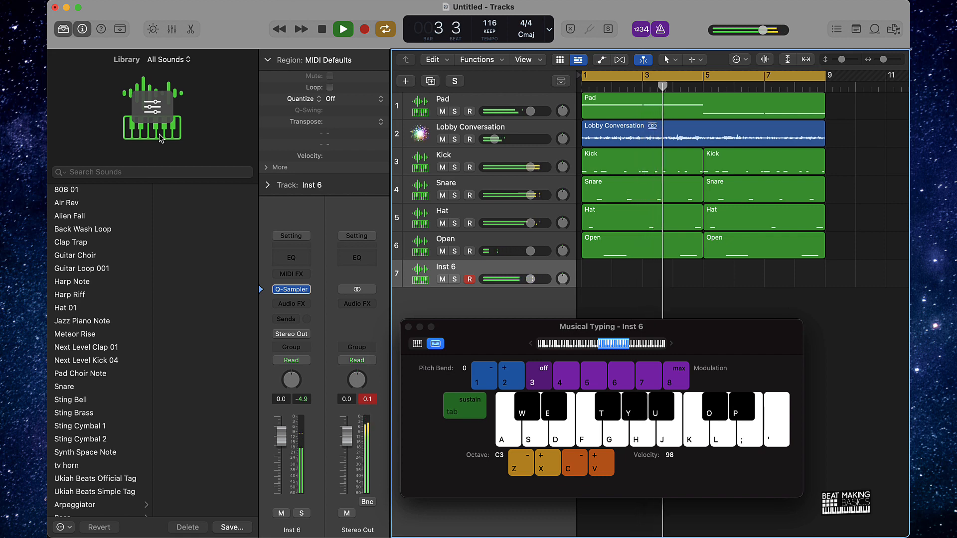
pyautogui.press('k')
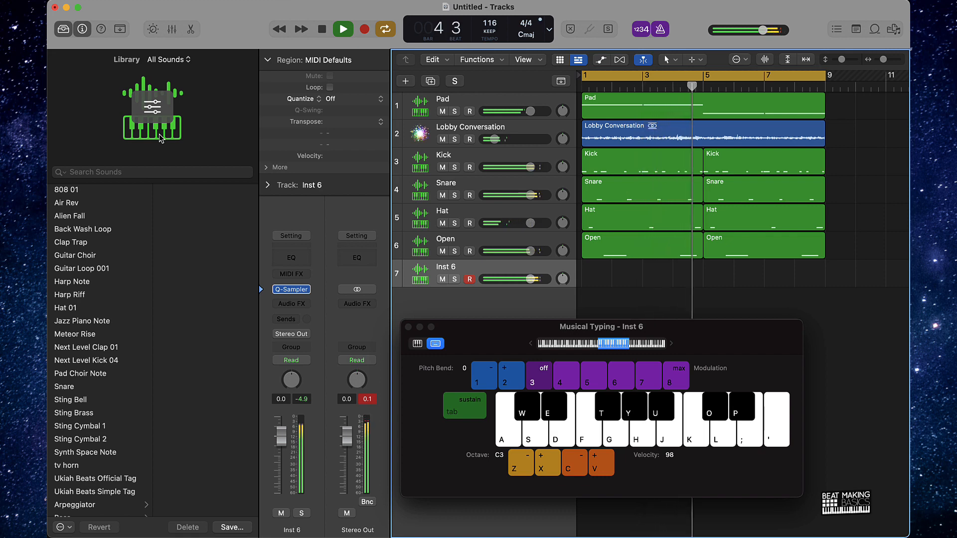
pyautogui.press('u')
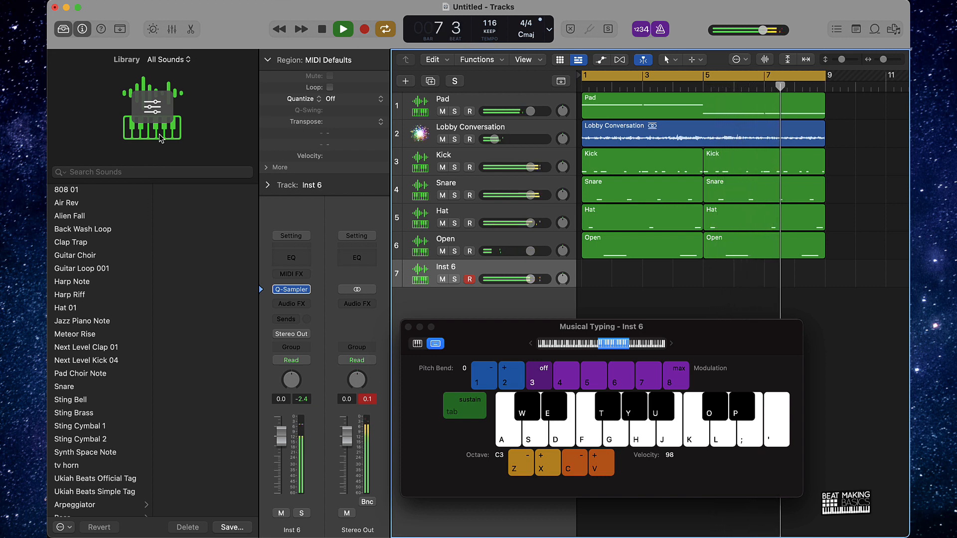
pyautogui.press('e')
pyautogui.press('e')
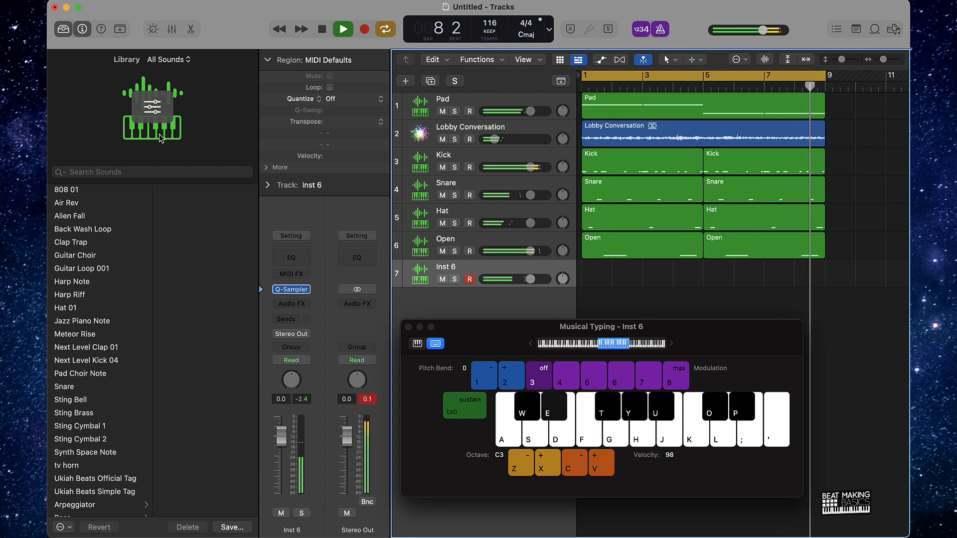
pyautogui.press('y')
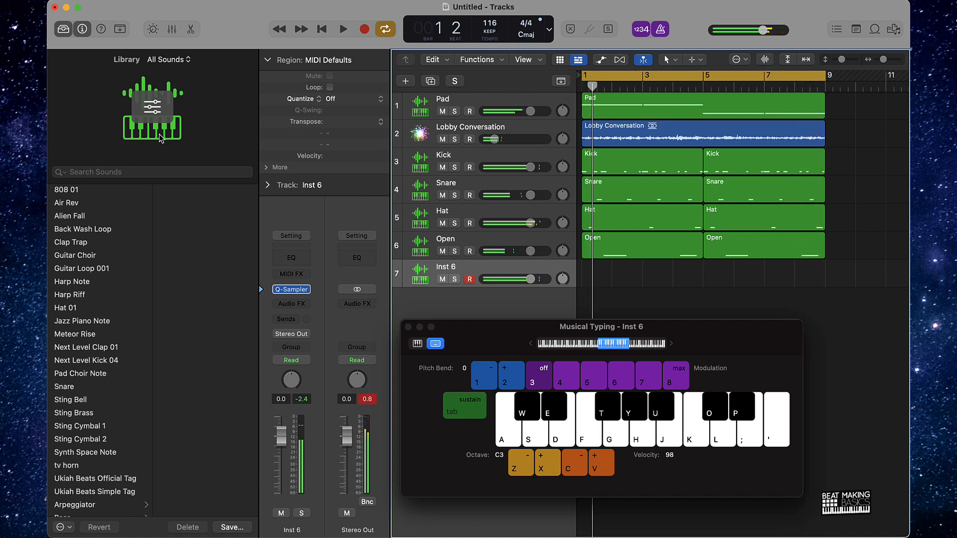
# Step: Try to record a bass take on the Inst 6 track from bar 1, stop at bar 3 and undo the recording
pyautogui.press('r')
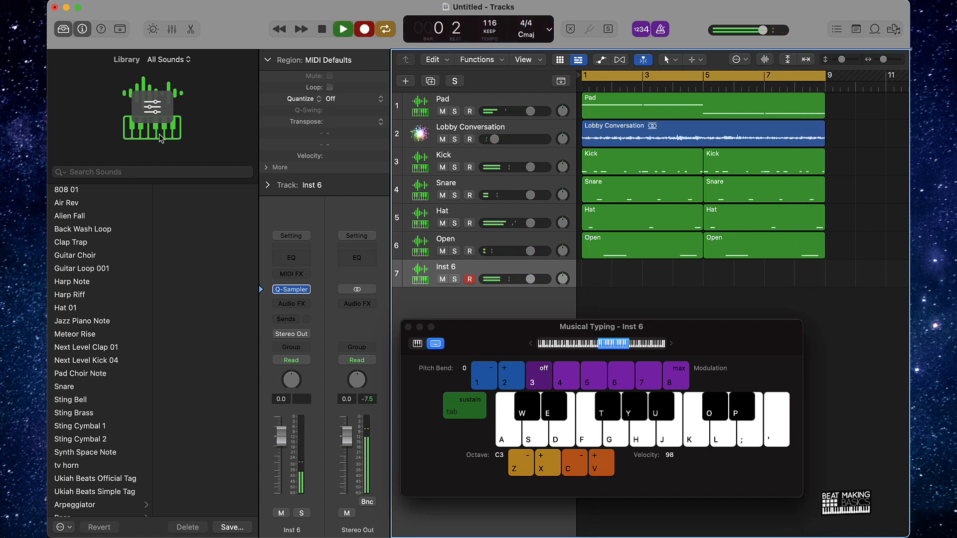
pyautogui.press('y')
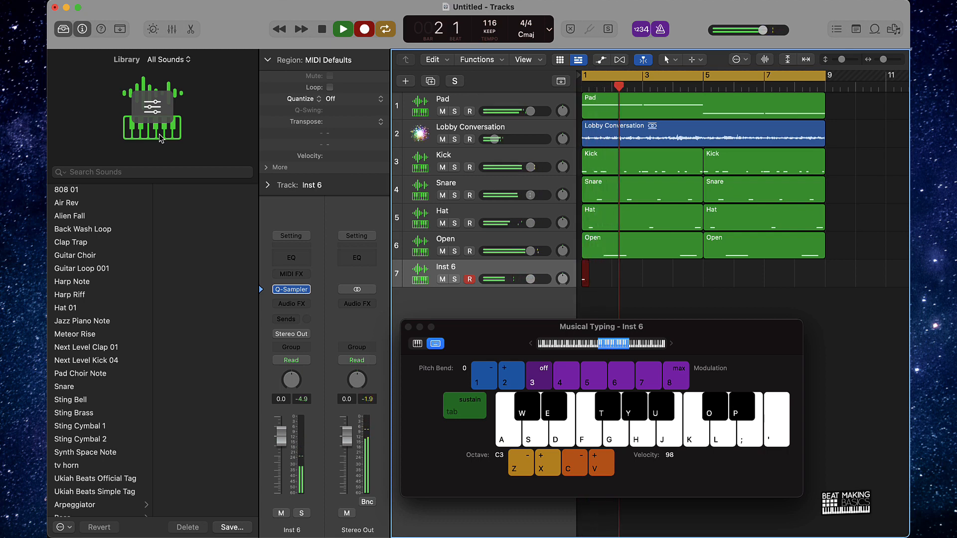
pyautogui.press('k')
pyautogui.press('h')
pyautogui.press('g')
pyautogui.press('f')
pyautogui.press('space')
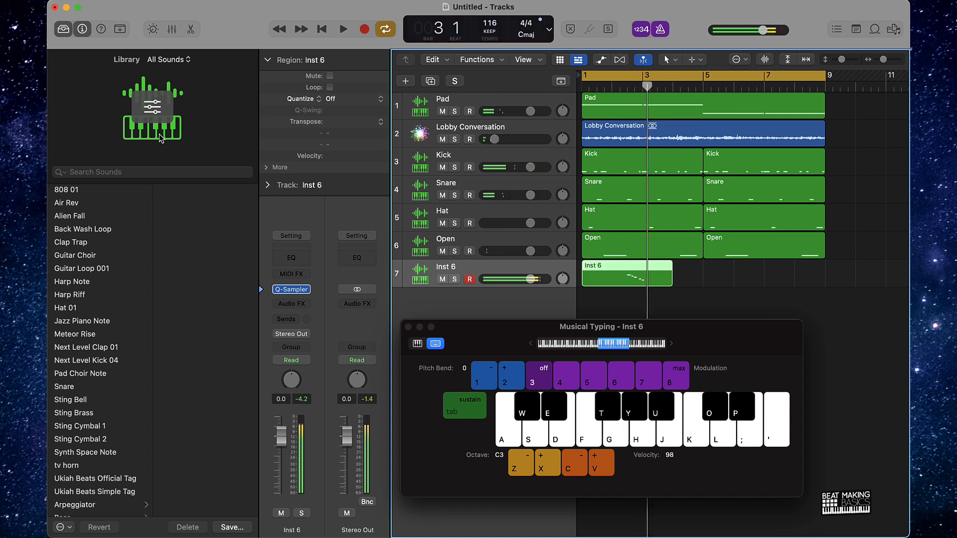
pyautogui.press('super+z')
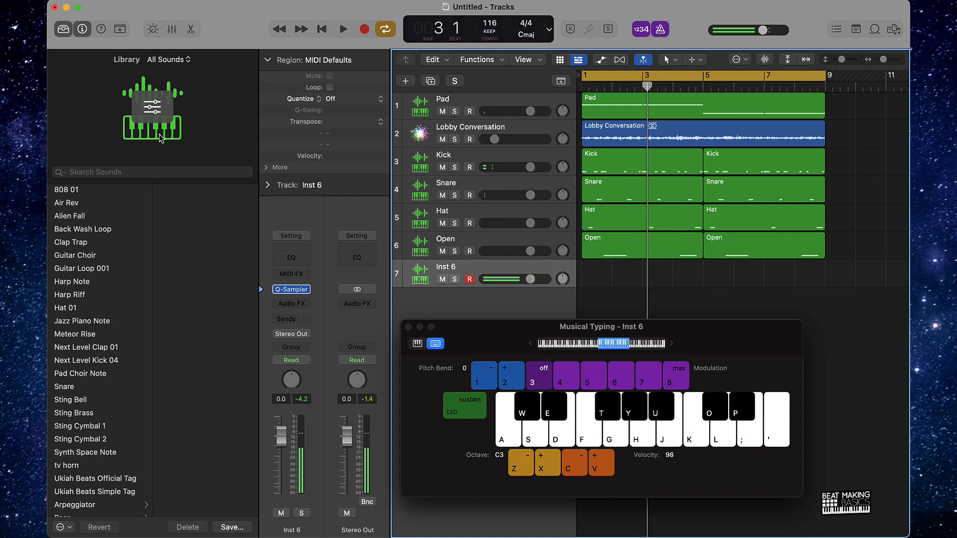
# Step: Try recording a bass line with descending fills on the Inst 6 track through all eight bars
pyautogui.press('r')
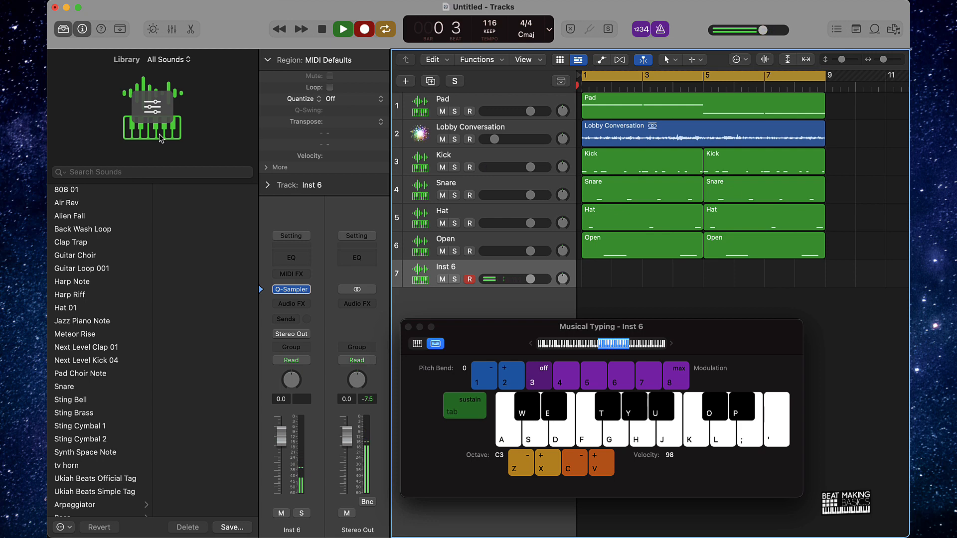
pyautogui.press('y')
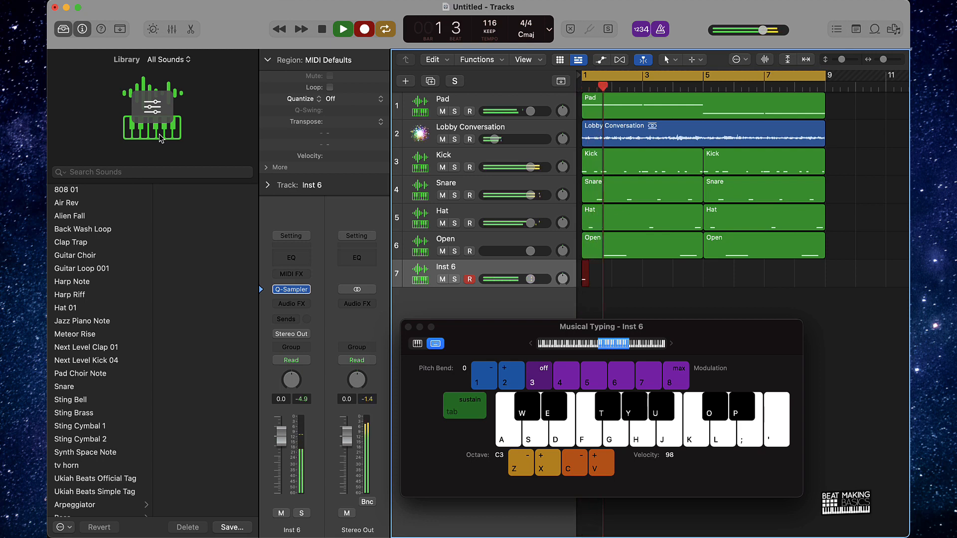
pyautogui.press('k')
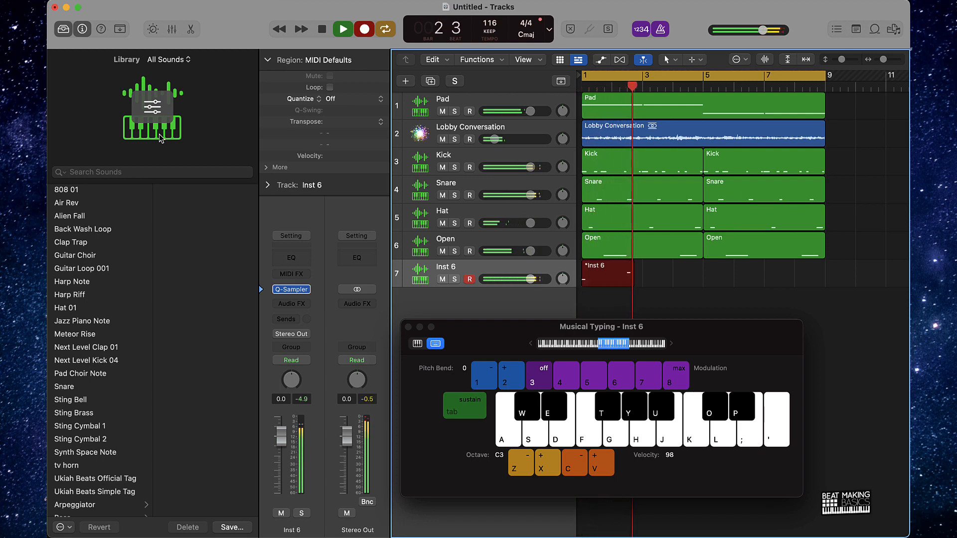
pyautogui.press('g')
pyautogui.press('f')
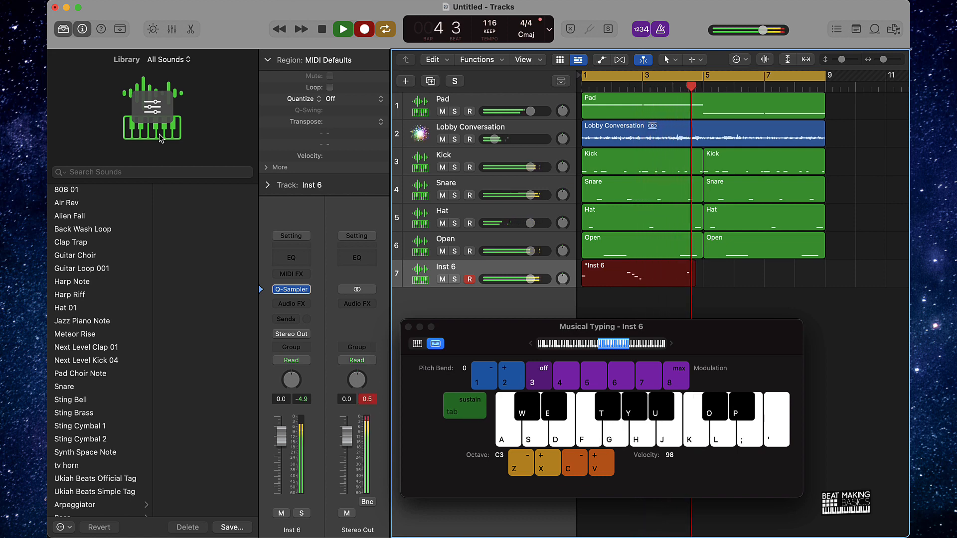
pyautogui.press('u')
pyautogui.press('g')
pyautogui.press('f')
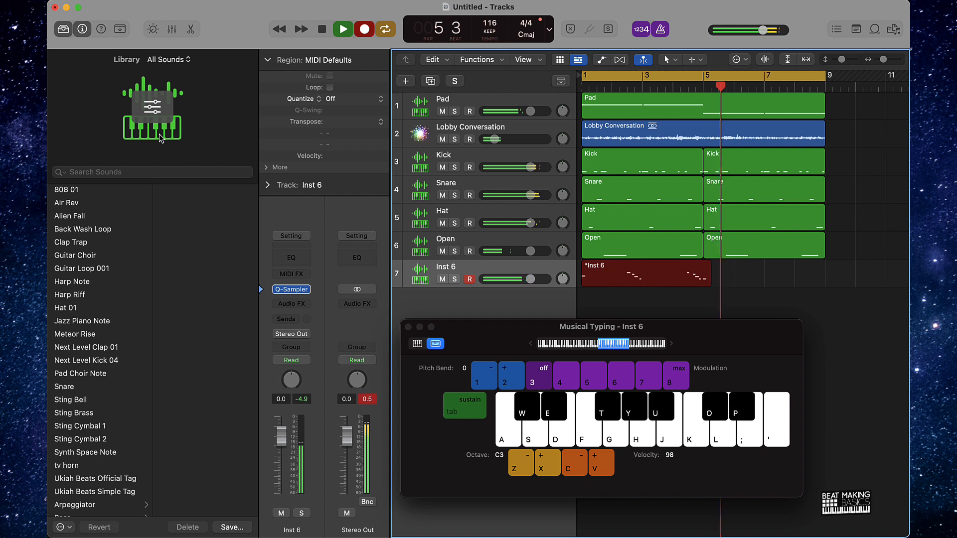
pyautogui.press('g')
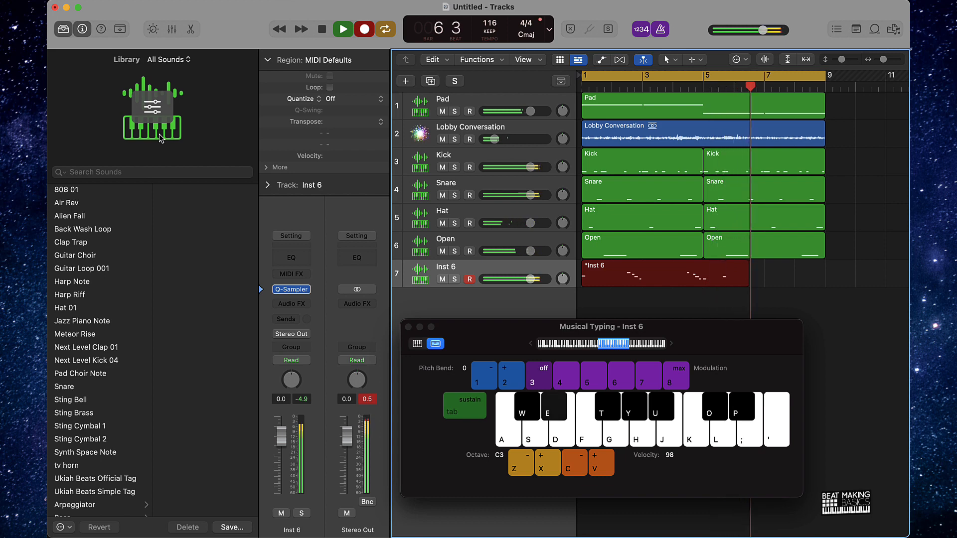
pyautogui.press('e')
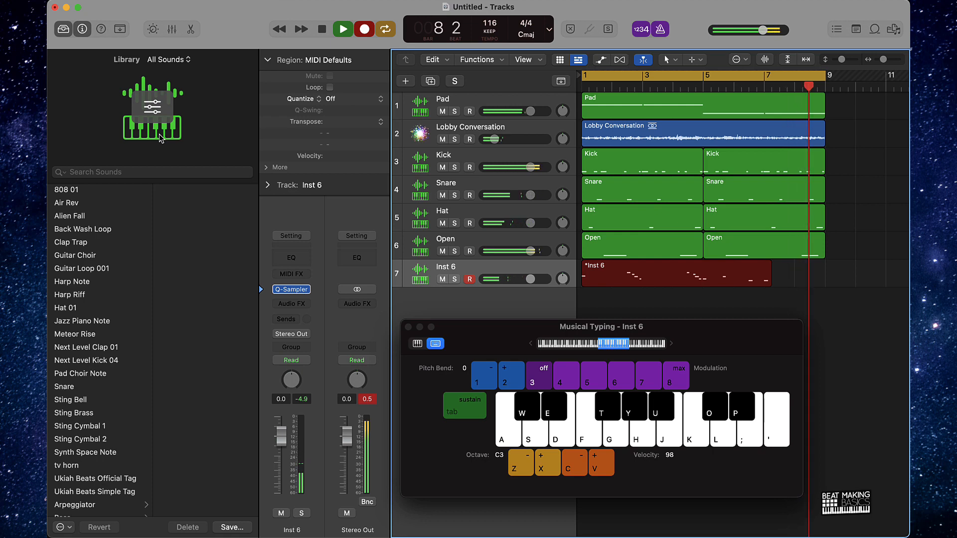
pyautogui.press('e')
pyautogui.press('f')
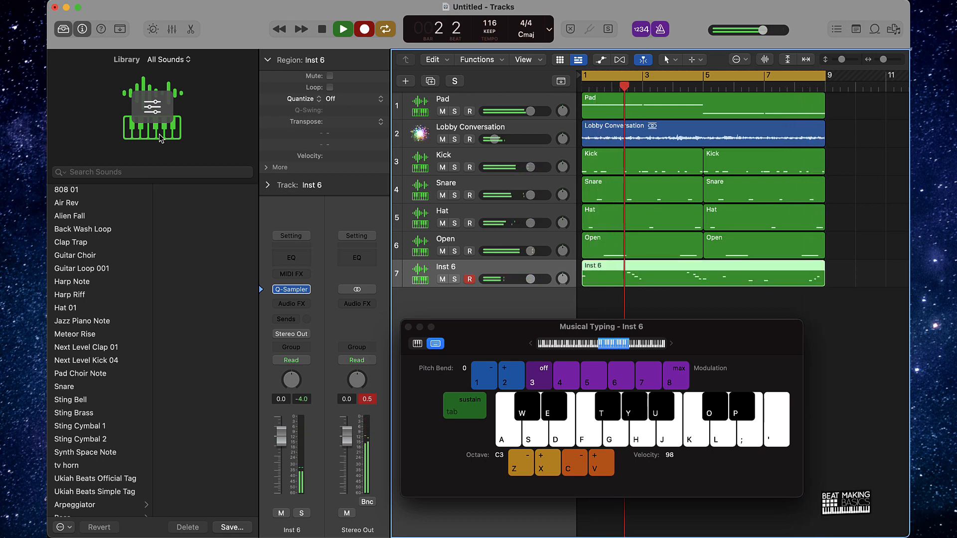
# Step: Keep playing bass notes into the second cycle pass, stop around bar 6 and delete the recorded Inst 6 region
pyautogui.press('k')
pyautogui.press('g')
pyautogui.press('f')
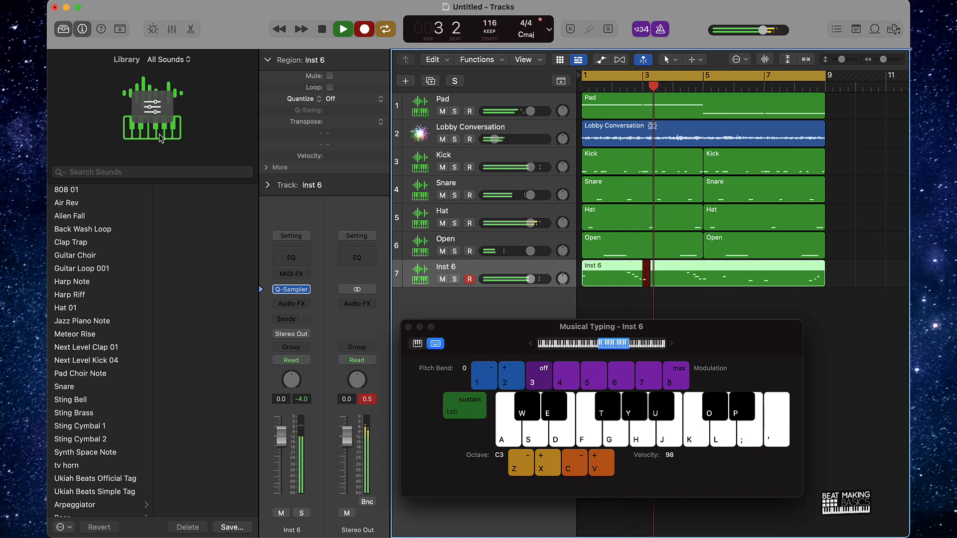
pyautogui.press('y')
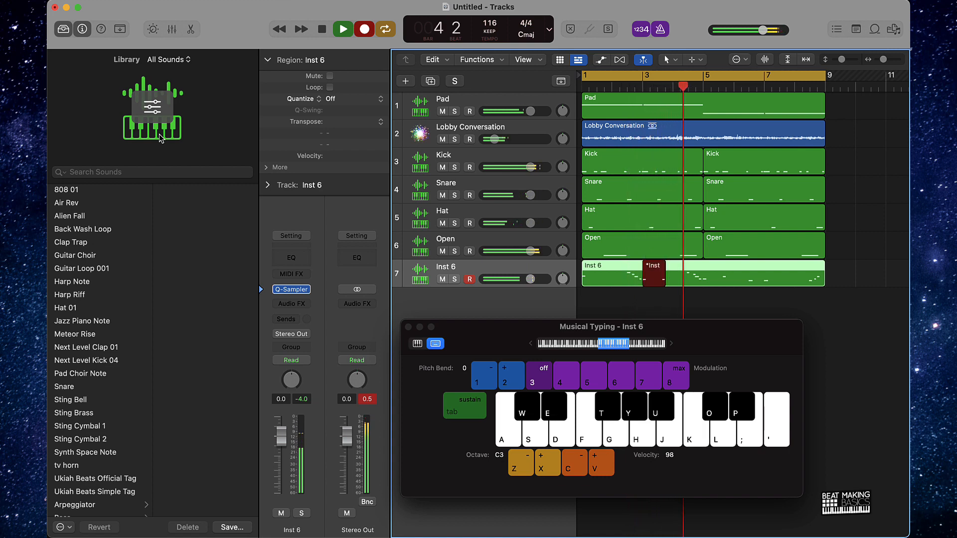
pyautogui.press('u')
pyautogui.press('g')
pyautogui.press('f')
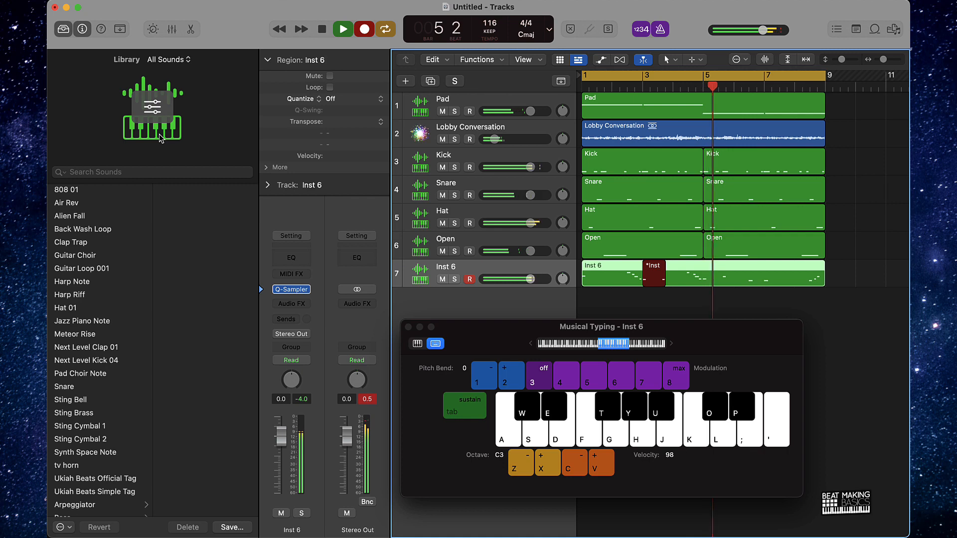
pyautogui.press('space')
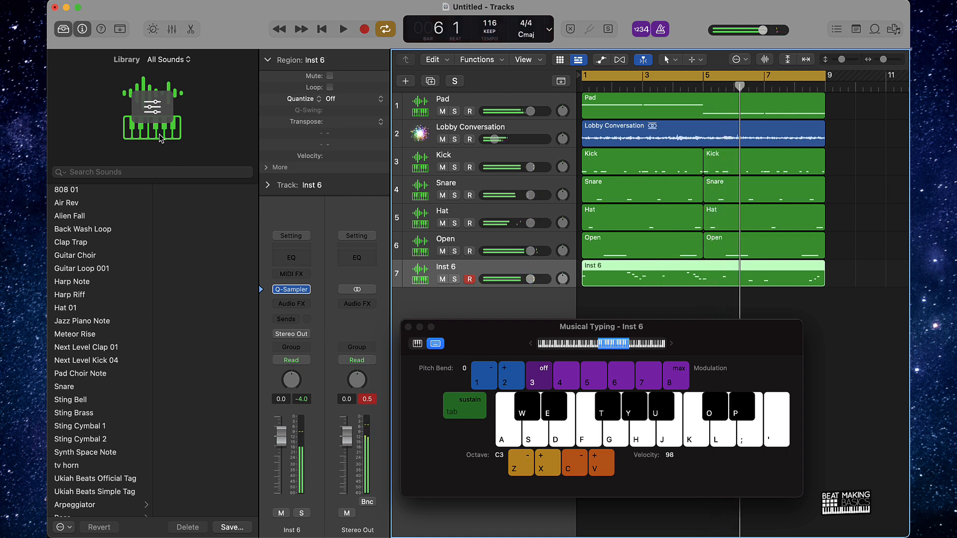
pyautogui.press('Delete')
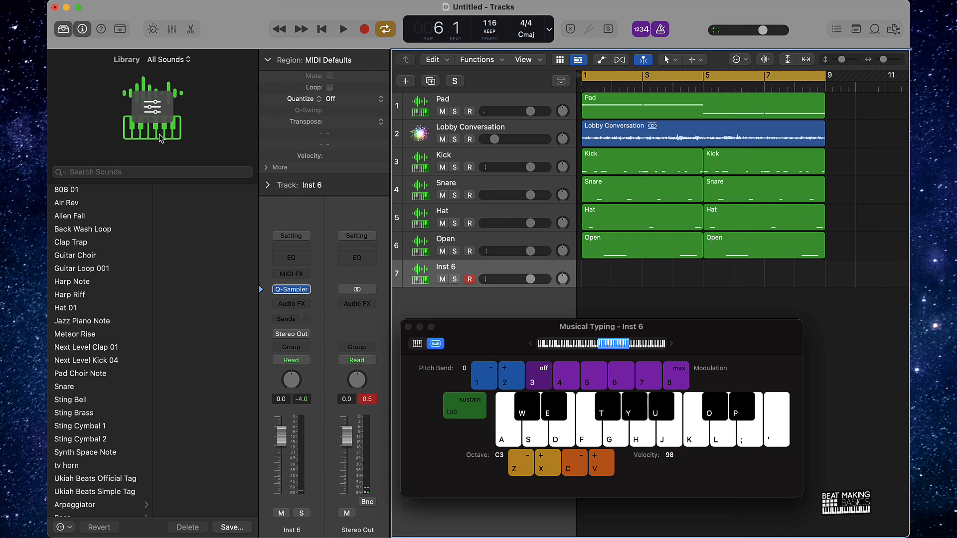
# Step: Try to record a sparser bass take on the Inst 6 track from bar 1, stop in bar 5 and undo it
pyautogui.press('r')
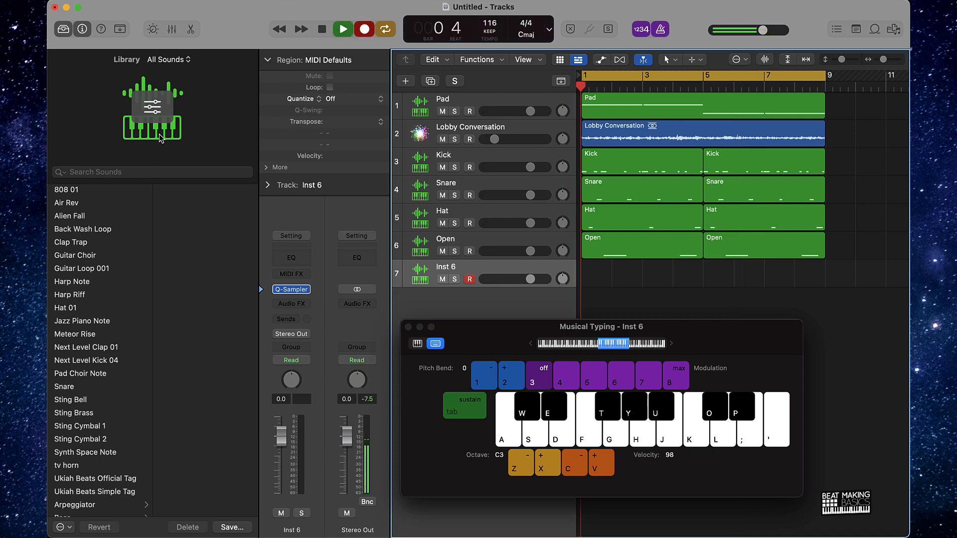
pyautogui.press('y')
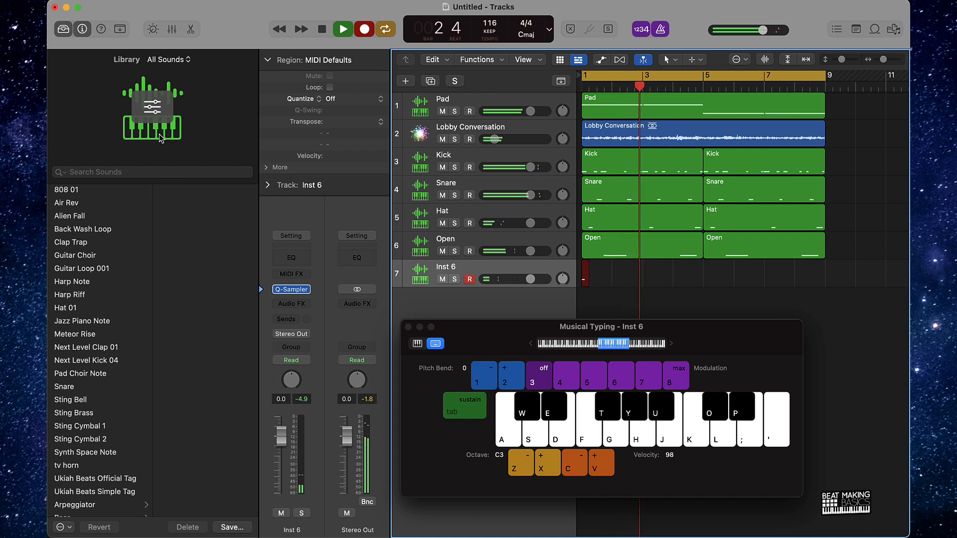
pyautogui.press('y')
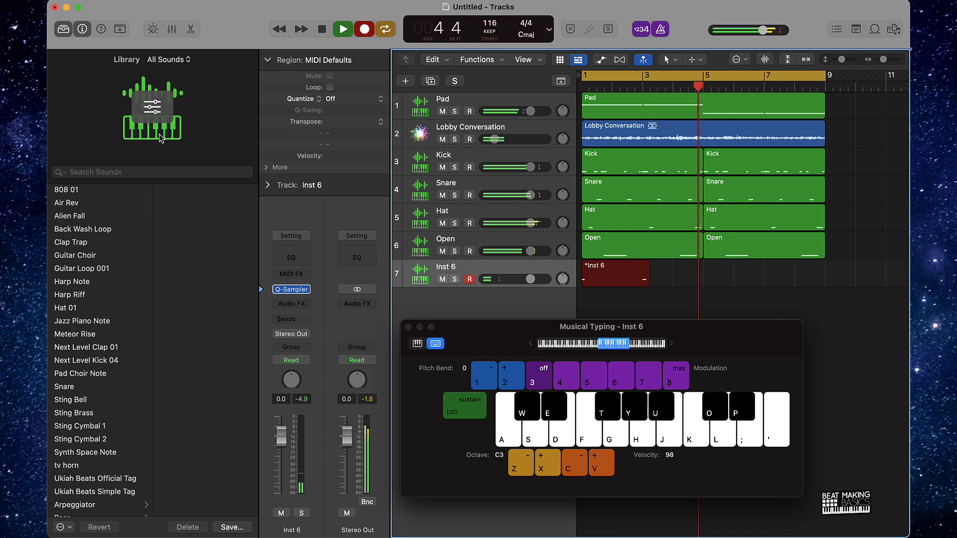
pyautogui.press('f')
pyautogui.press('space')
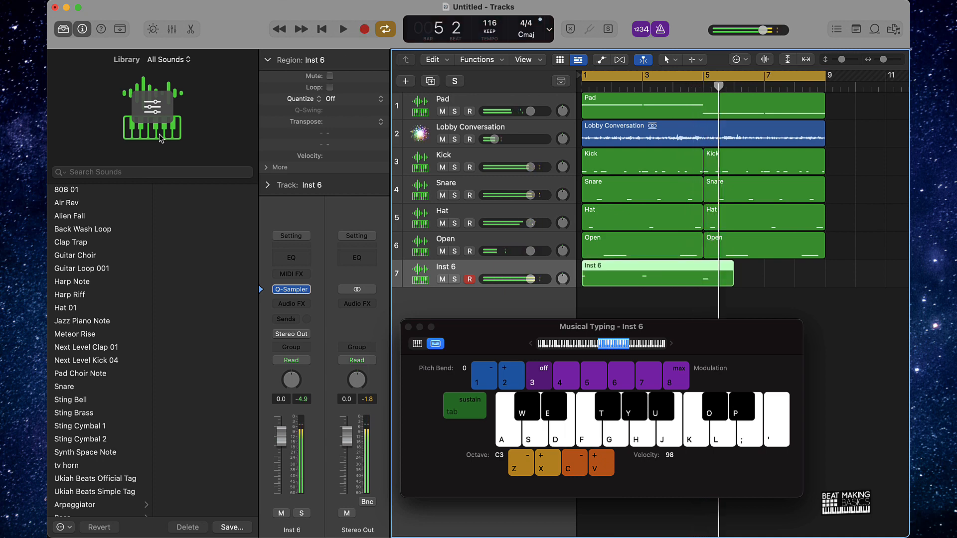
pyautogui.press('super+z')
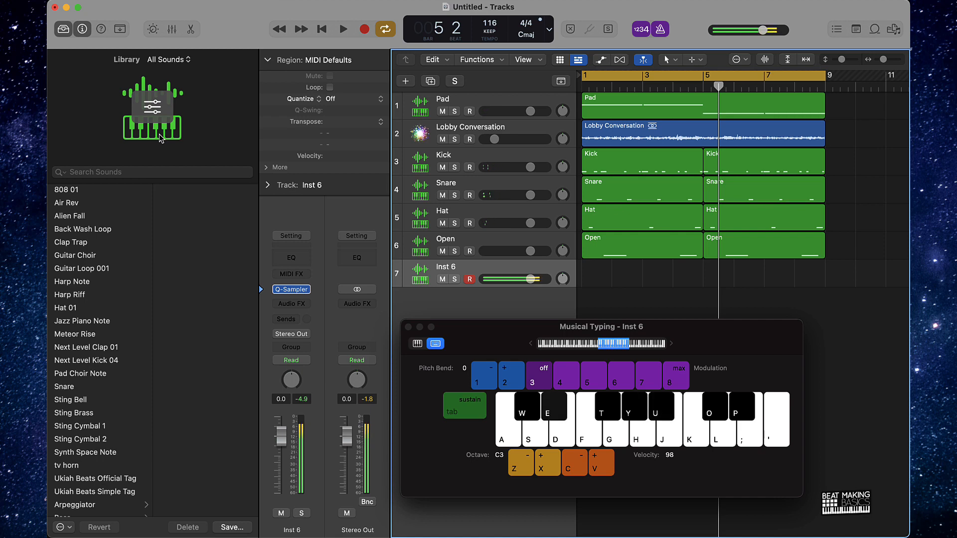
# Step: Record a sparse eight-bar bass line on Inst 6: G#3 in bars 1 and 3, D#3 in bar 5, E3 in bar 7, F3 in bar 8
pyautogui.press('r')
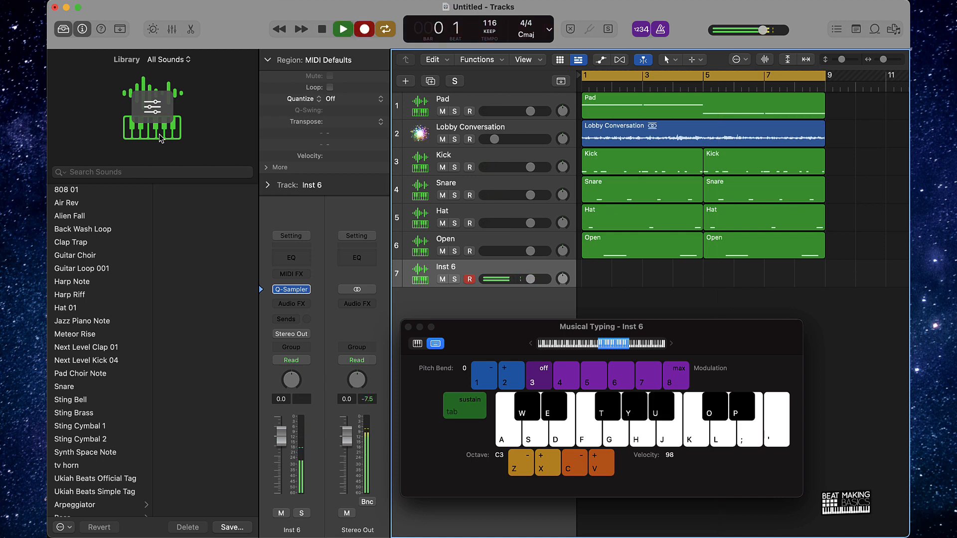
pyautogui.press('y')
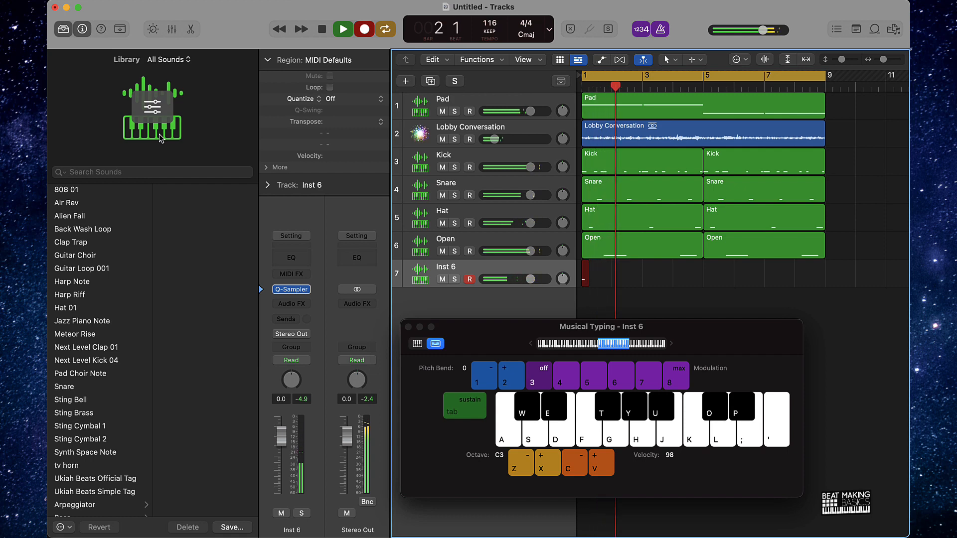
pyautogui.press('y')
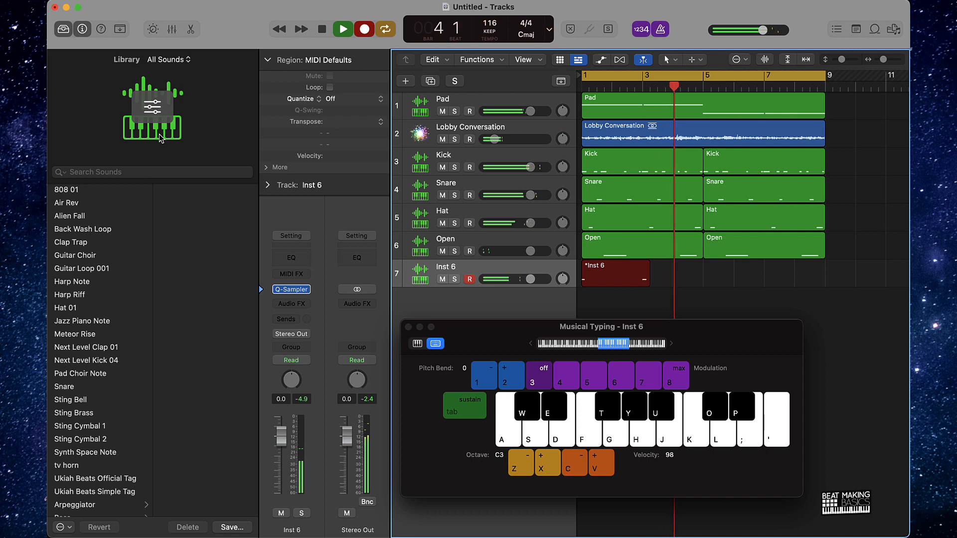
pyautogui.press('e')
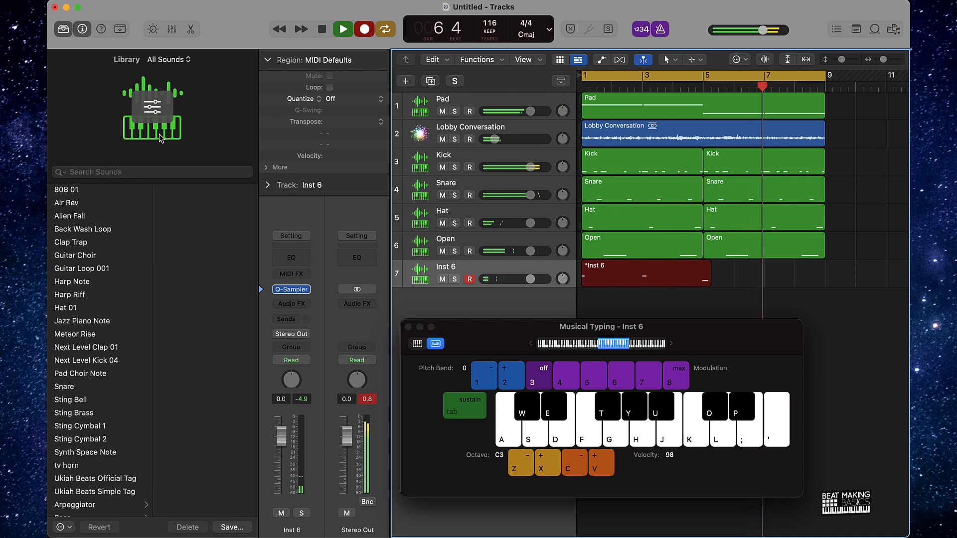
pyautogui.press('d')
pyautogui.press('f')
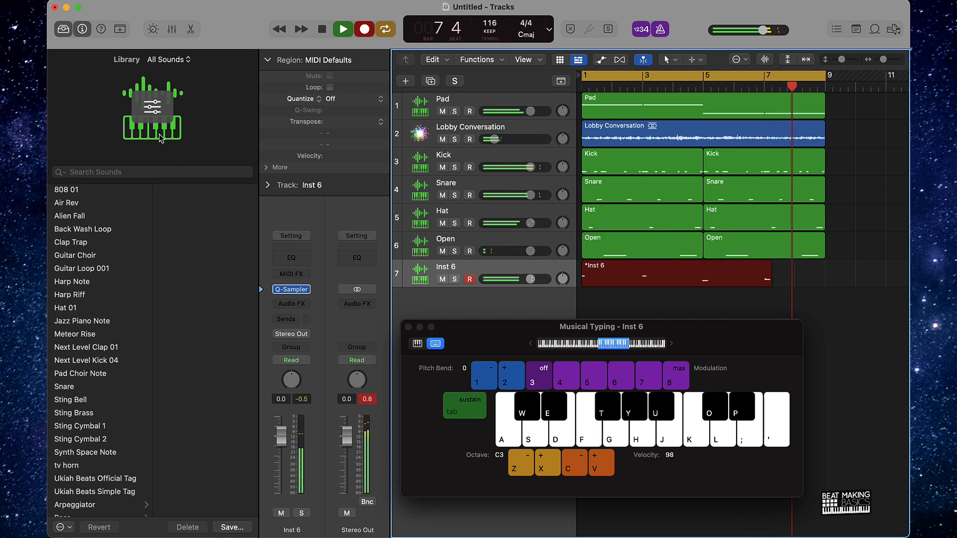
pyautogui.press('f')
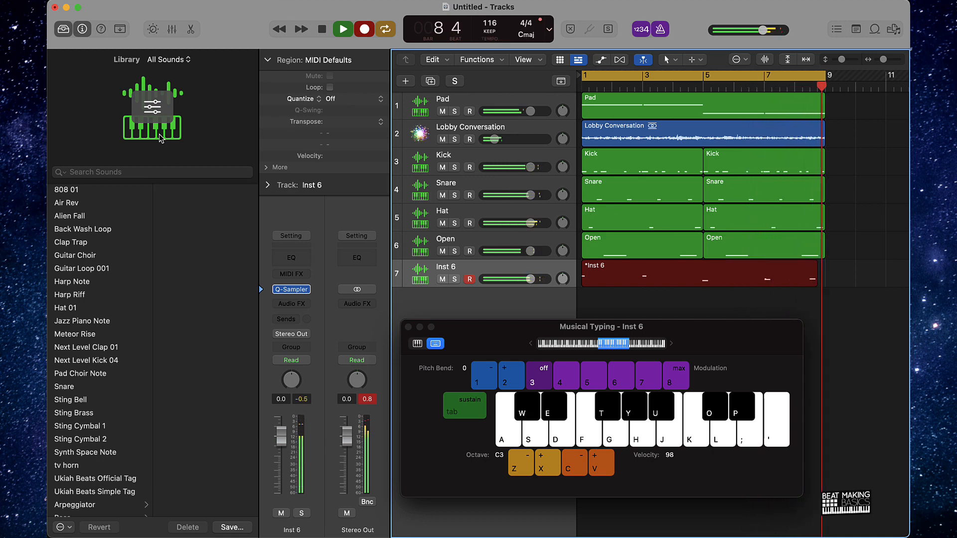
pyautogui.press('y')
pyautogui.press('space')
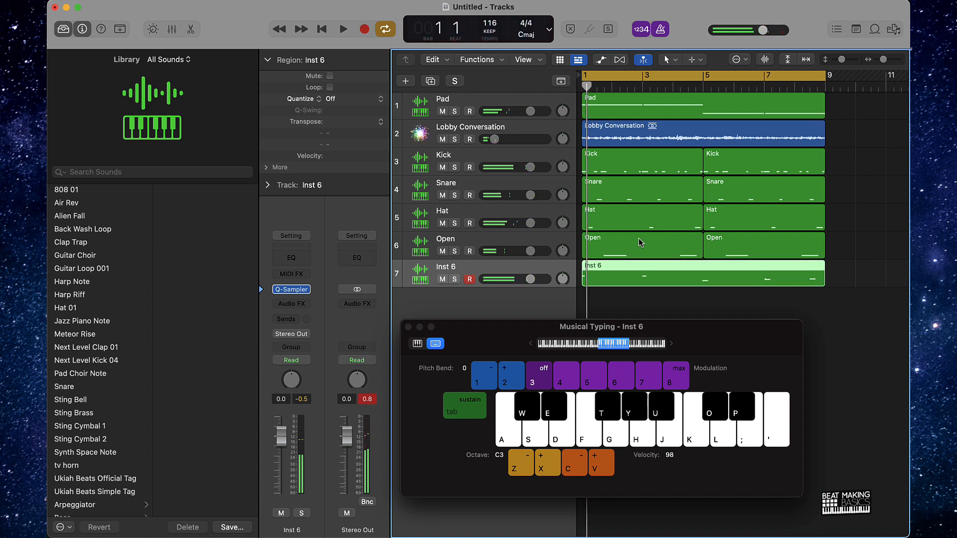
# Step: Open the Inst 6 region in the Piano Roll, close Musical Typing and delete the stray short F3 note at bar 7
pyautogui.doubleClick(732, 271)
pyautogui.click(407, 327)
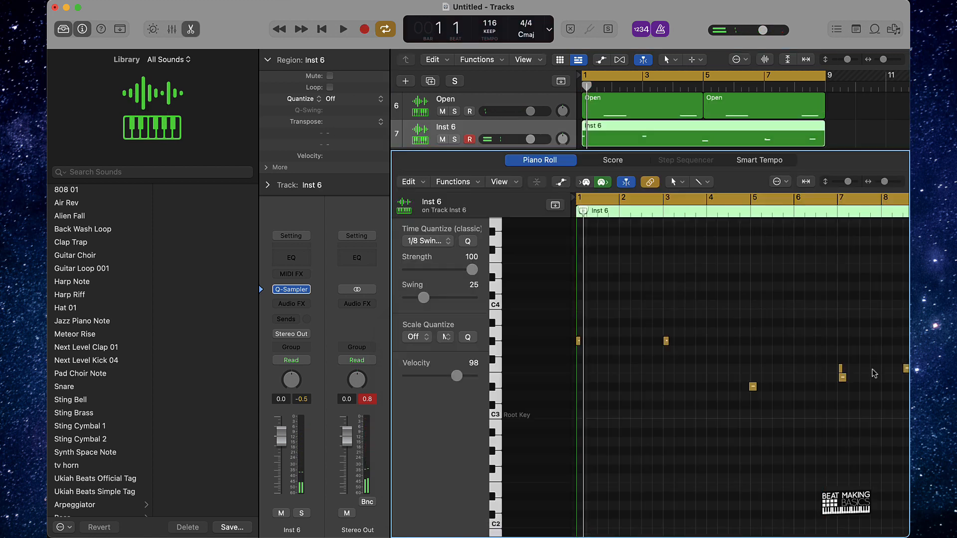
pyautogui.hscroll(3, 747, 374)
pyautogui.click(751, 372)
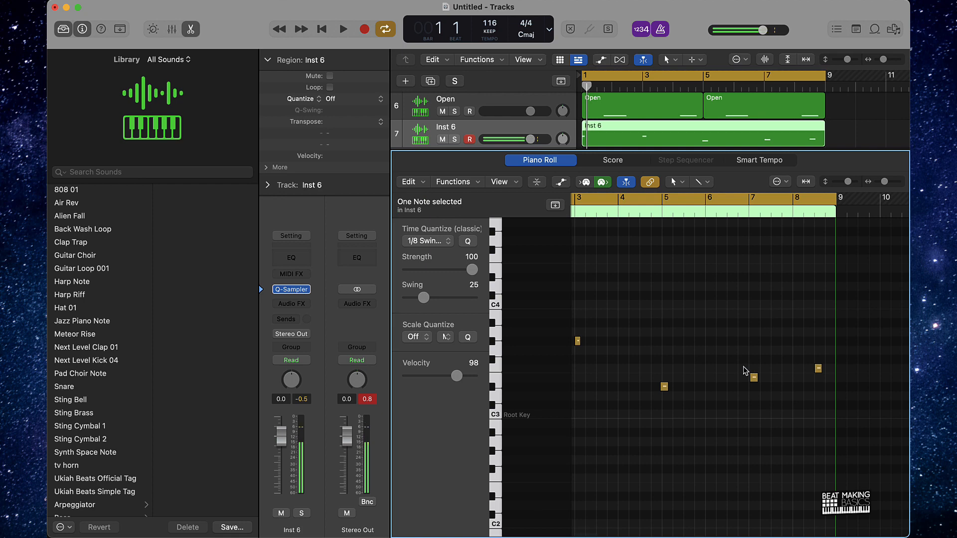
# Step: Lower the bass note at bar 7 to D#3 and play the region to check it
pyautogui.moveTo(753, 377); pyautogui.dragTo(753, 382)
pyautogui.press('space')
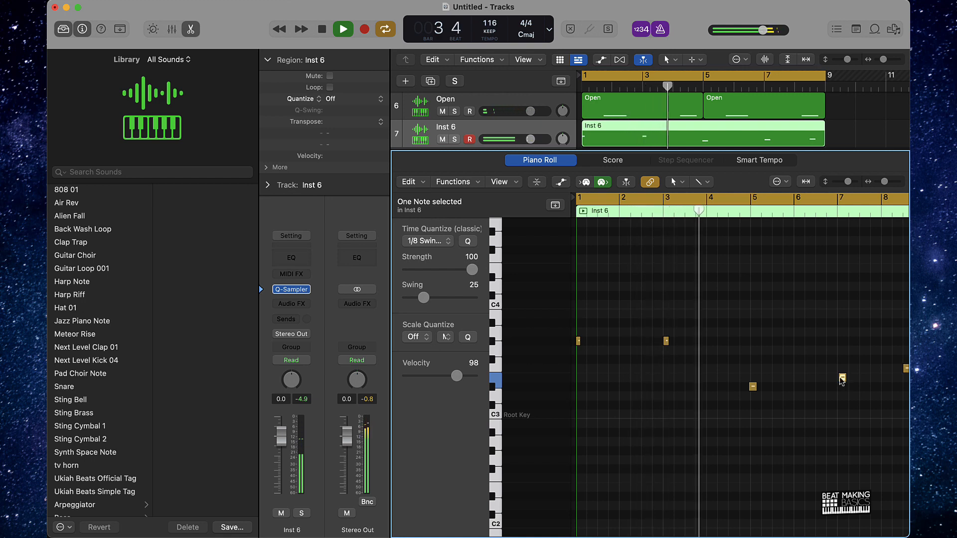
pyautogui.moveTo(842, 379)
pyautogui.moveTo(842, 381); pyautogui.dragTo(841, 391)
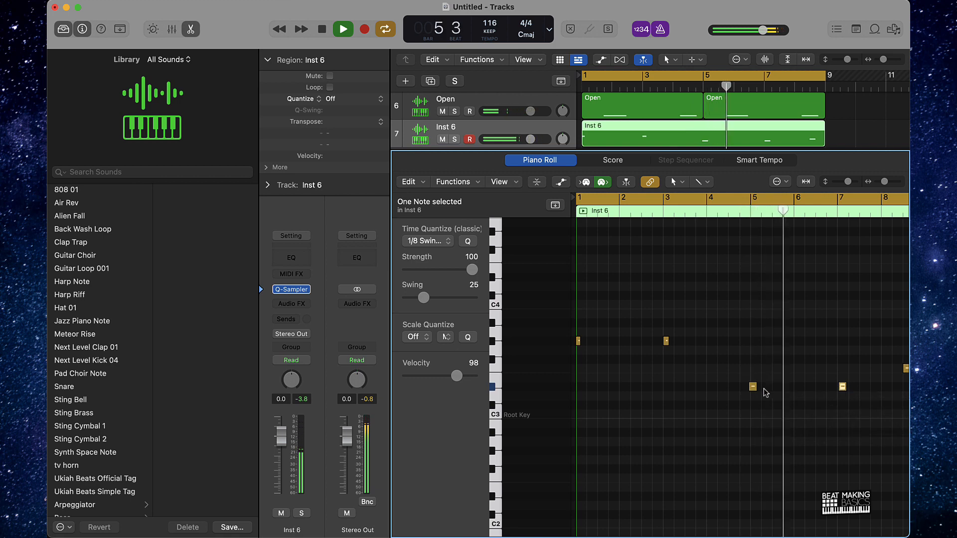
pyautogui.moveTo(841, 390)
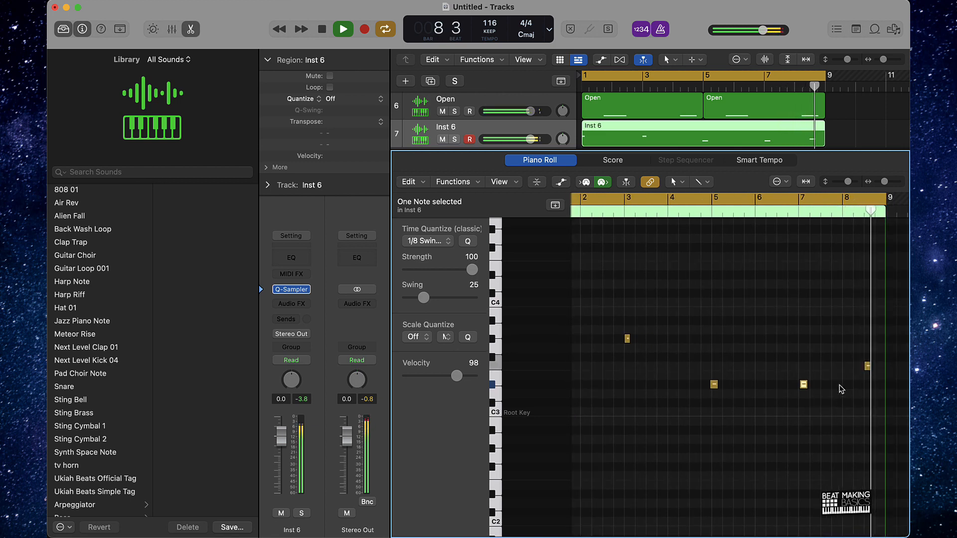
# Step: Add a G3 note on beat 4 of bar 8 and a C3 note around beat 4 of bar 2, playing back from bar 1
pyautogui.click(867, 367)
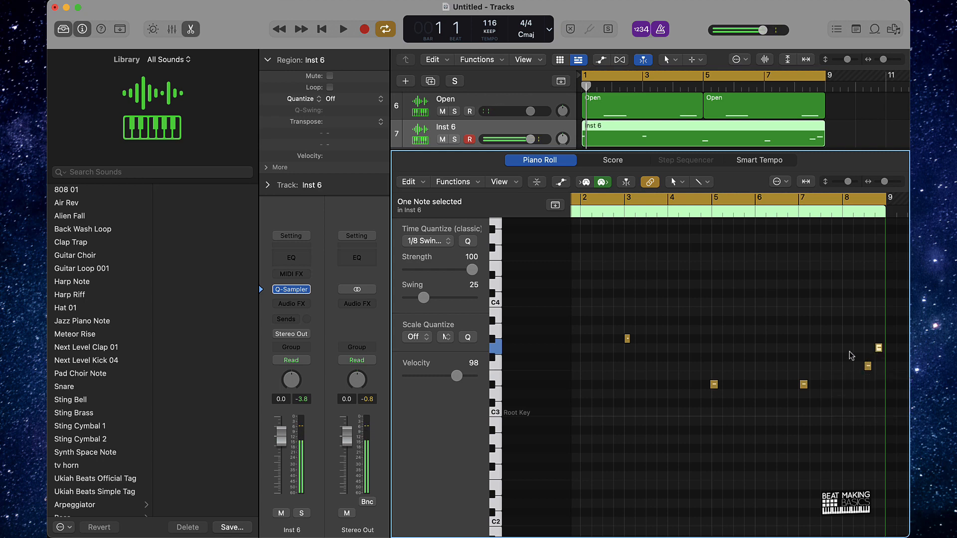
pyautogui.press('space')
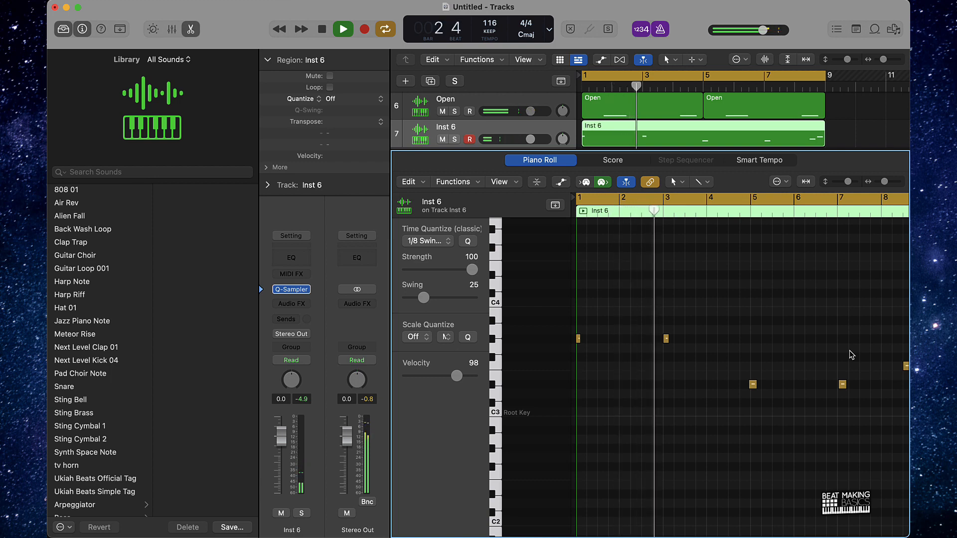
pyautogui.press('Return')
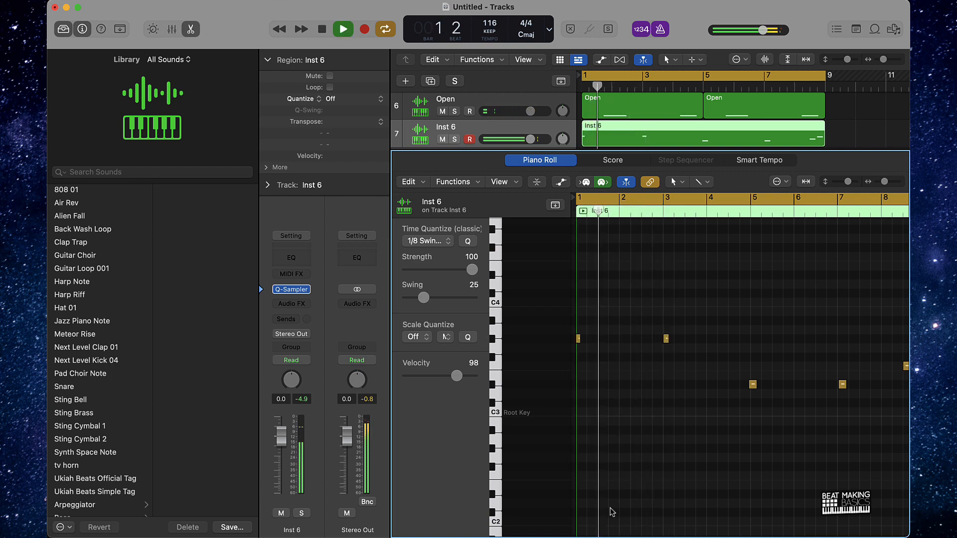
pyautogui.keyDown('super'); pyautogui.click(656, 413); pyautogui.keyUp('super')
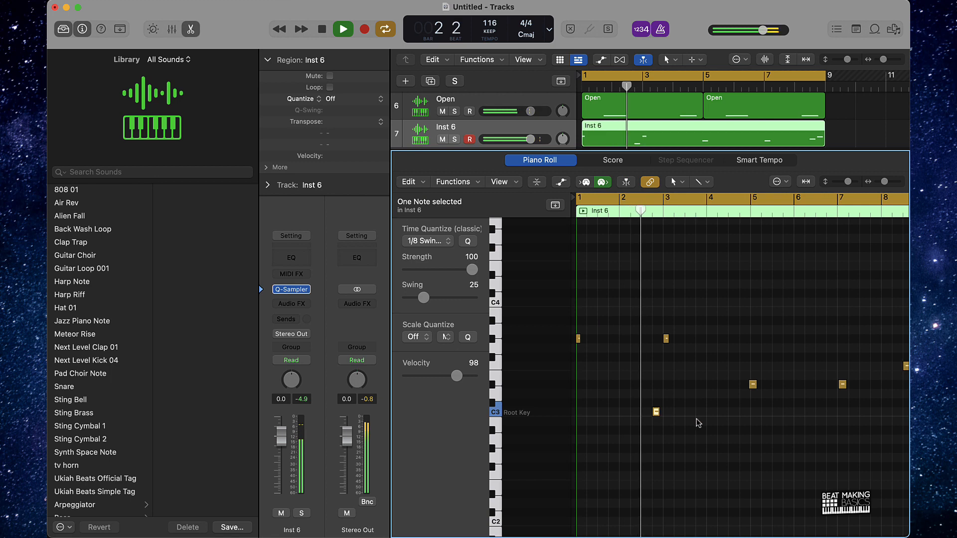
pyautogui.press('space')
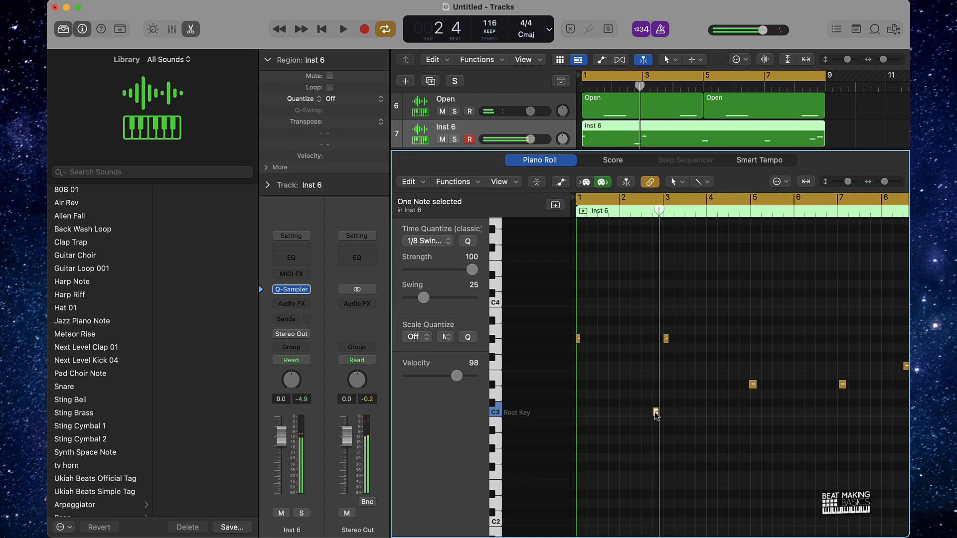
# Step: Lower the C3 bass note in bar 2 to G#2 around beat 3 and play the line from bar 1
pyautogui.moveTo(656, 414); pyautogui.dragTo(645, 448)
pyautogui.press('space')
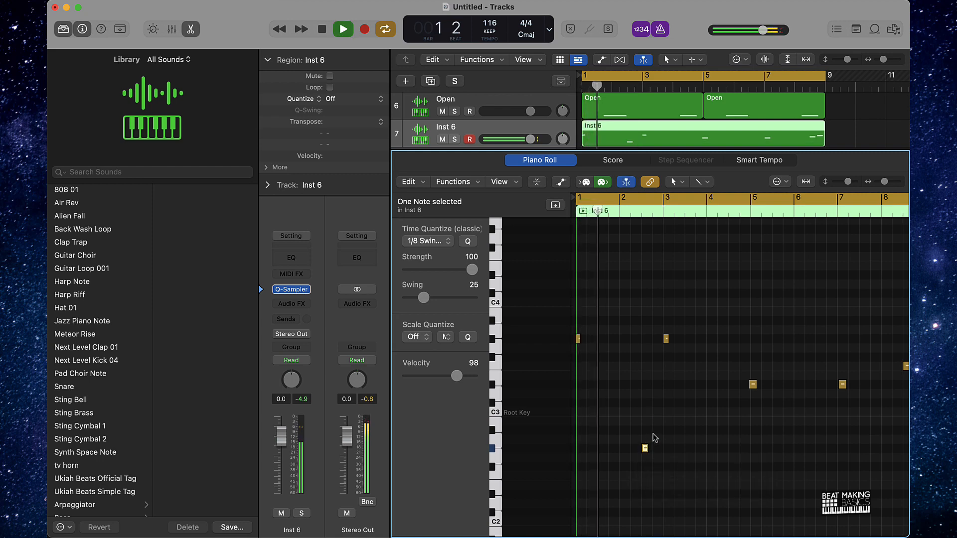
pyautogui.click(657, 438)
pyautogui.hscroll(3, 657, 437)
pyautogui.hscroll(-3, 657, 438)
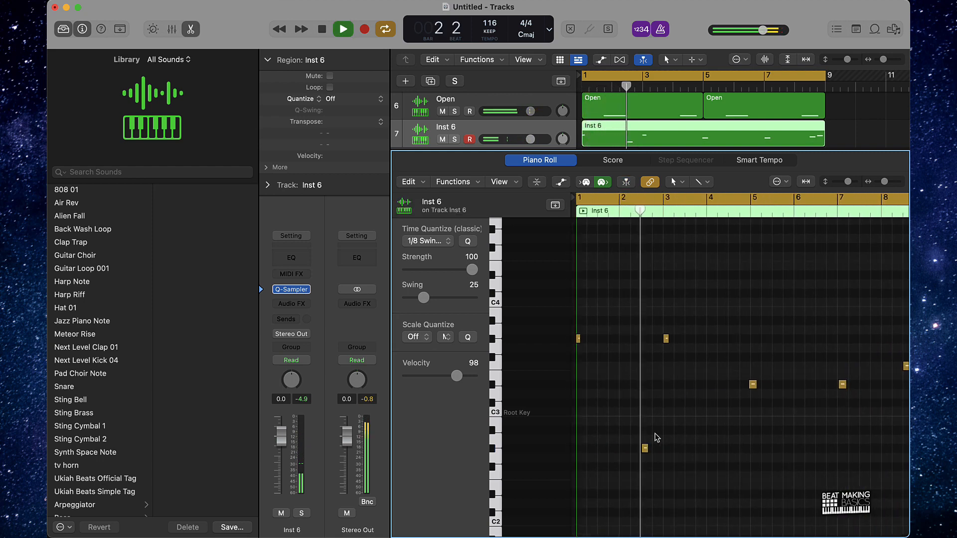
pyautogui.press('space')
# Step: Move the G#2 note in bar 2 to a sixteenth before beat 4, checking it in playback, and restart from bar 1
pyautogui.moveTo(646, 451); pyautogui.dragTo(655, 451)
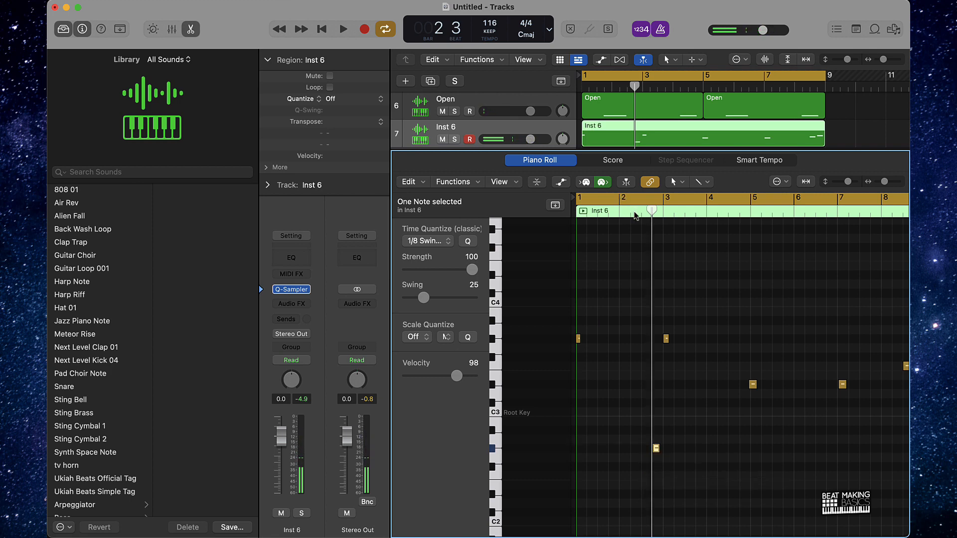
pyautogui.press('space')
pyautogui.press('space')
pyautogui.scroll(5, 673, 418)
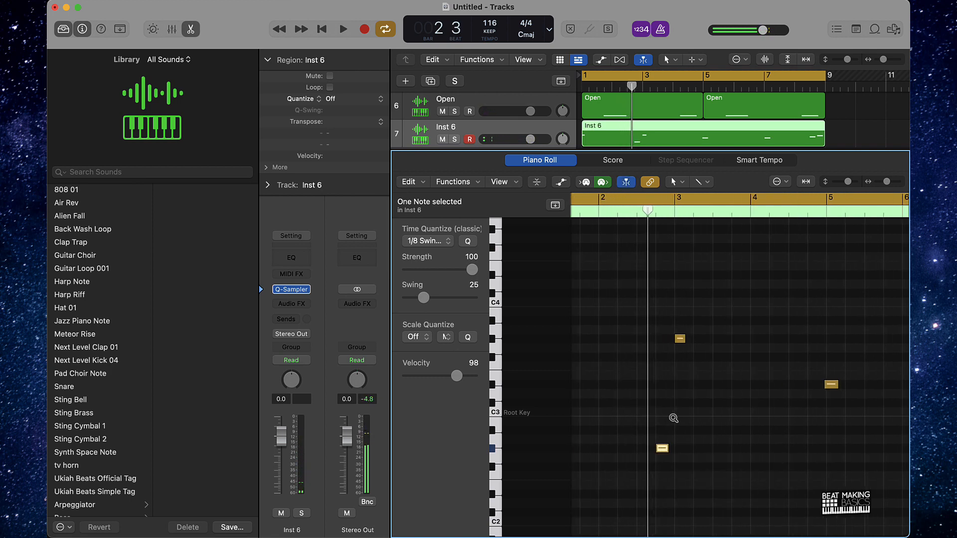
pyautogui.scroll(2, 674, 418)
pyautogui.click(611, 214)
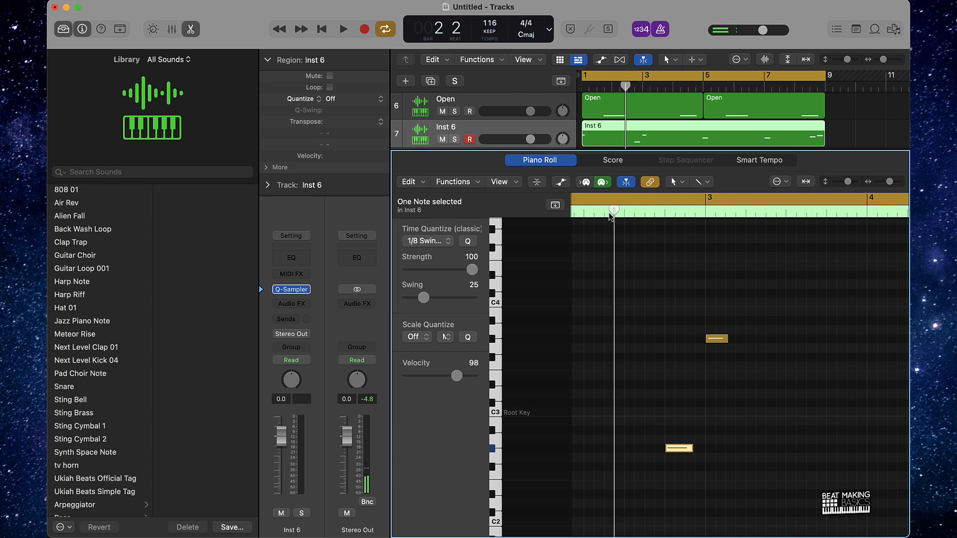
pyautogui.press('space')
pyautogui.press('space')
pyautogui.moveTo(671, 449); pyautogui.dragTo(665, 450)
pyautogui.press('Return')
pyautogui.press('space')
# Step: Follow the bass line during playback and nudge the D#3 note at bar 5 slightly later
pyautogui.click(724, 383)
pyautogui.hscroll(3, 733, 376)
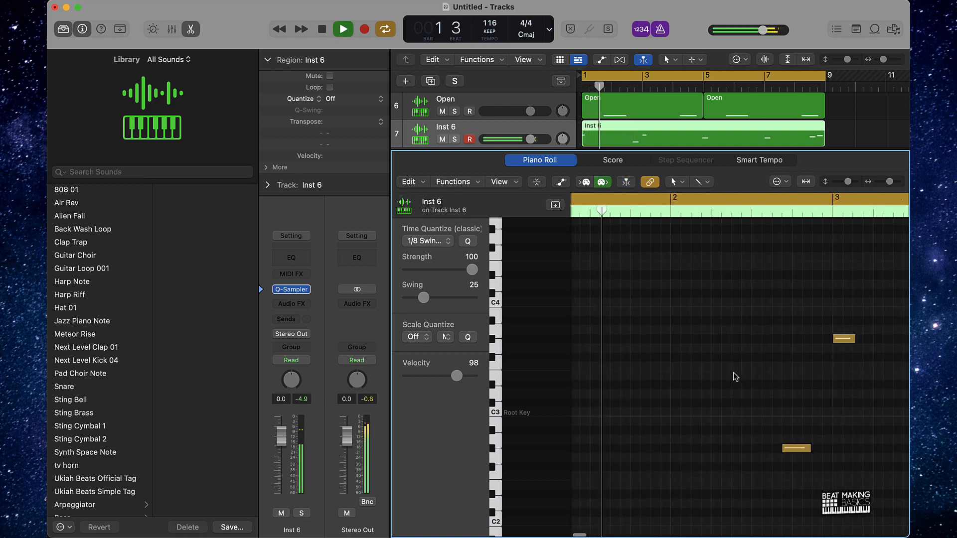
pyautogui.hscroll(-4, 732, 375)
pyautogui.scroll(-4, 732, 374)
pyautogui.scroll(2, 732, 374)
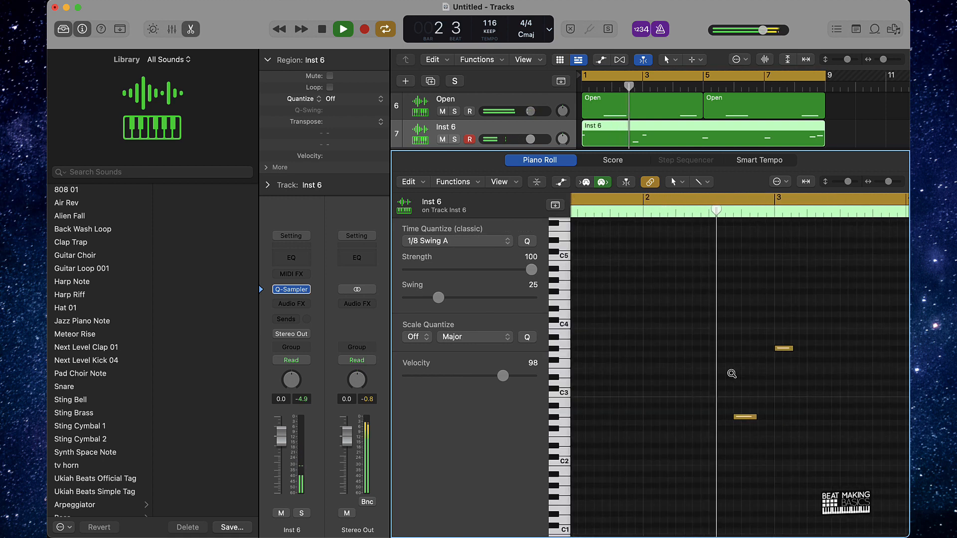
pyautogui.hscroll(3, 732, 376)
pyautogui.hscroll(3, 732, 377)
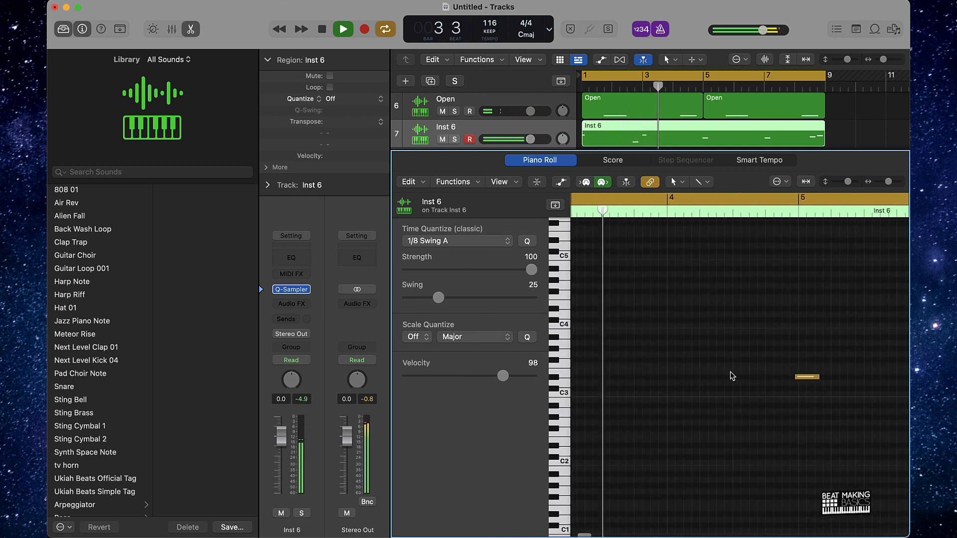
pyautogui.hscroll(3, 723, 389)
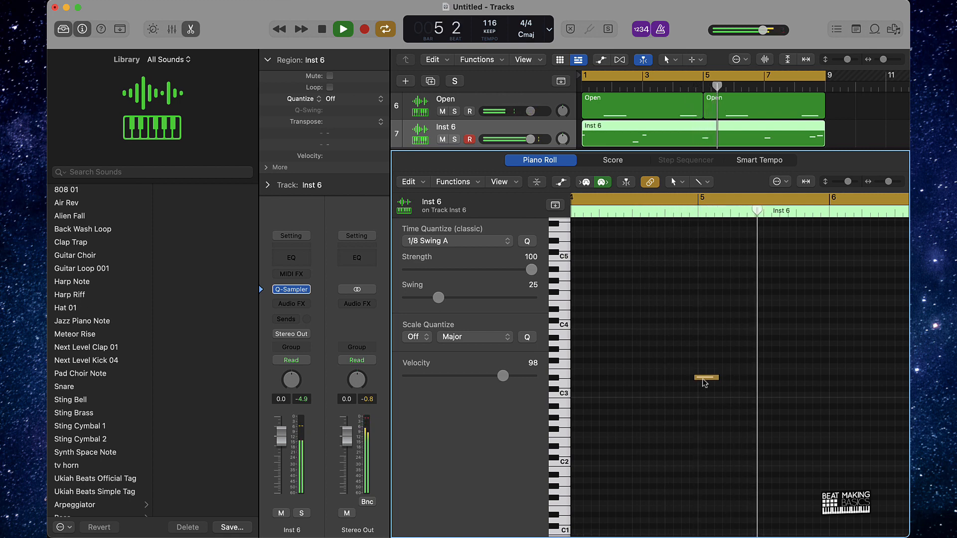
pyautogui.moveTo(706, 377); pyautogui.dragTo(710, 377)
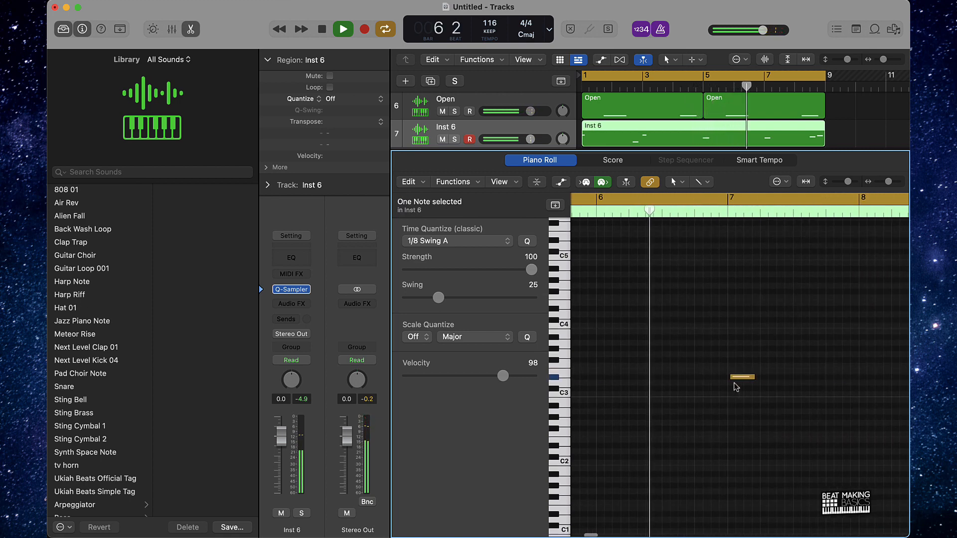
# Step: Add a low bass note around beat 4 of bar 6, play the line through and close the Piano Roll
pyautogui.press('space')
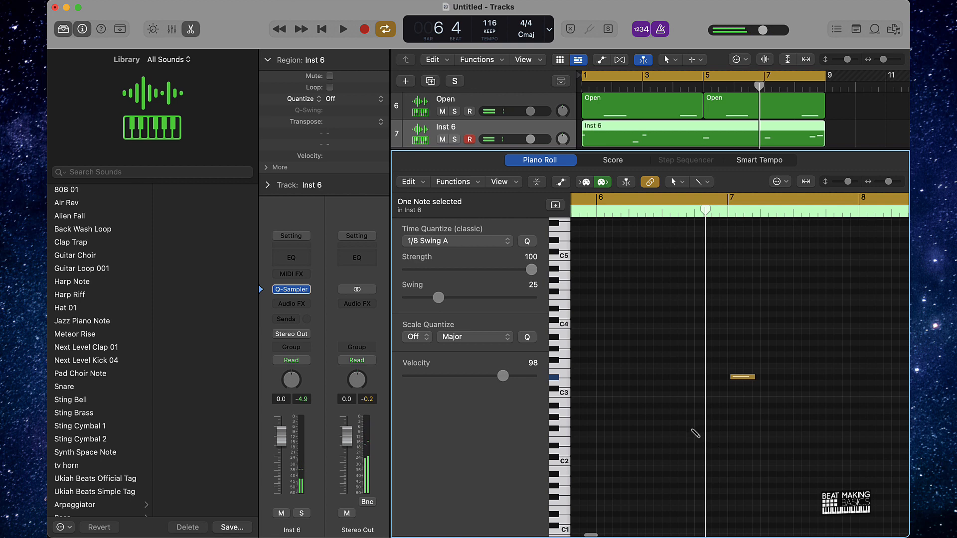
pyautogui.moveTo(702, 431)
pyautogui.mouseDown()
pyautogui.moveTo(695, 407)
pyautogui.moveTo(697, 427)
pyautogui.mouseUp()
pyautogui.press('space')
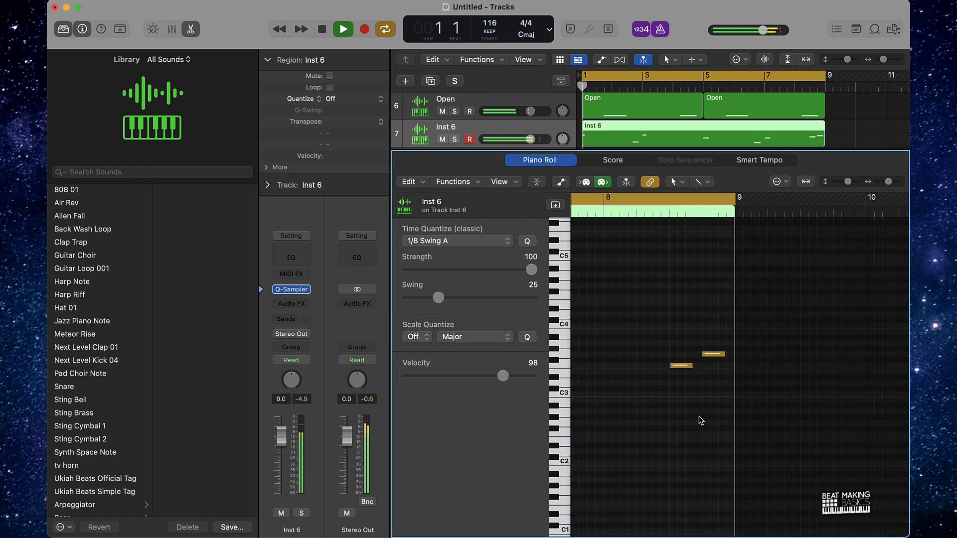
pyautogui.press('e')
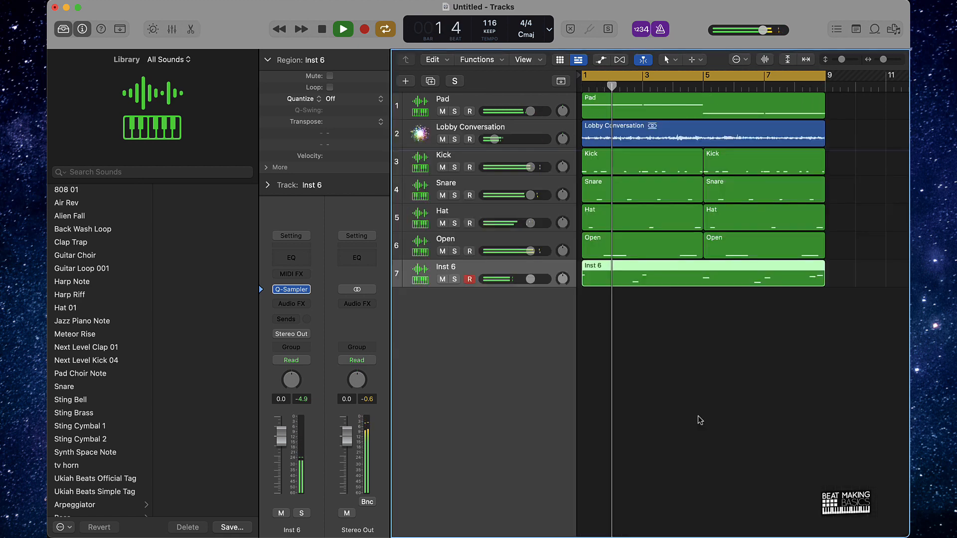
pyautogui.press('space')
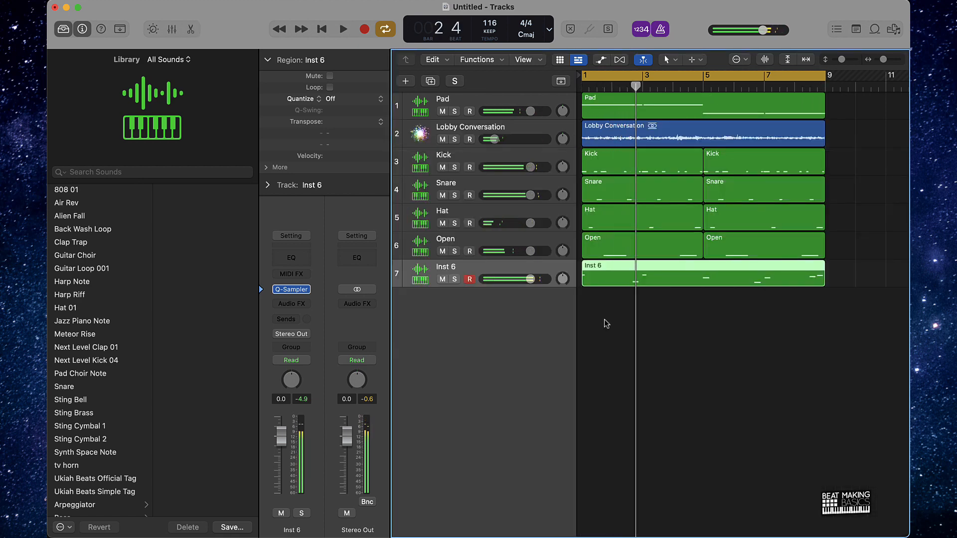
# Step: Create one software instrument track with the stereo INFINITY FAME instrument from IndustryKits.com
pyautogui.click(404, 80)
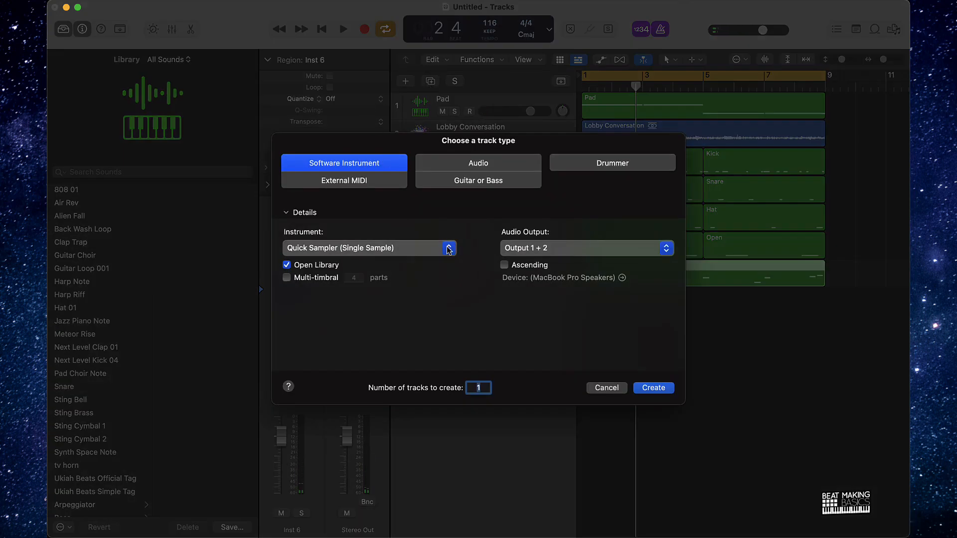
pyautogui.click(448, 248)
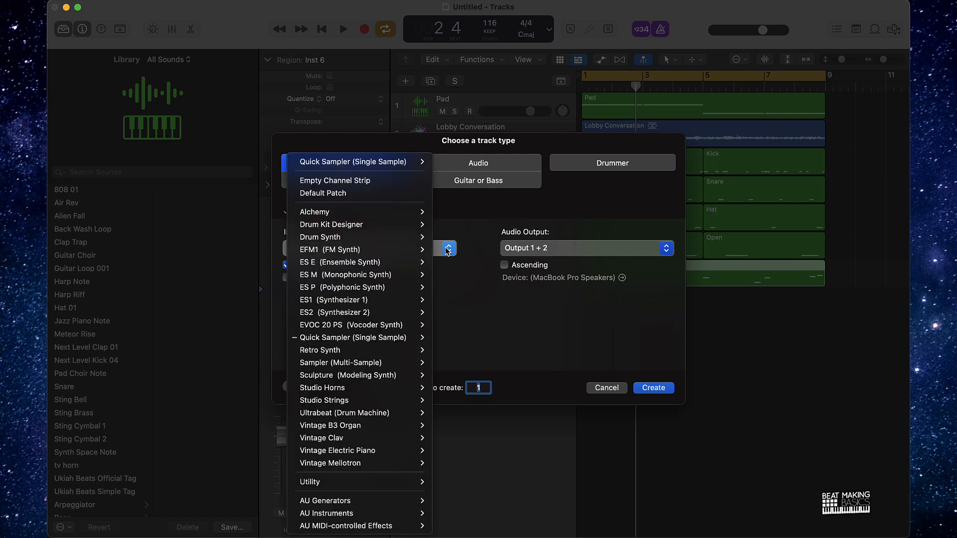
pyautogui.moveTo(349, 514)
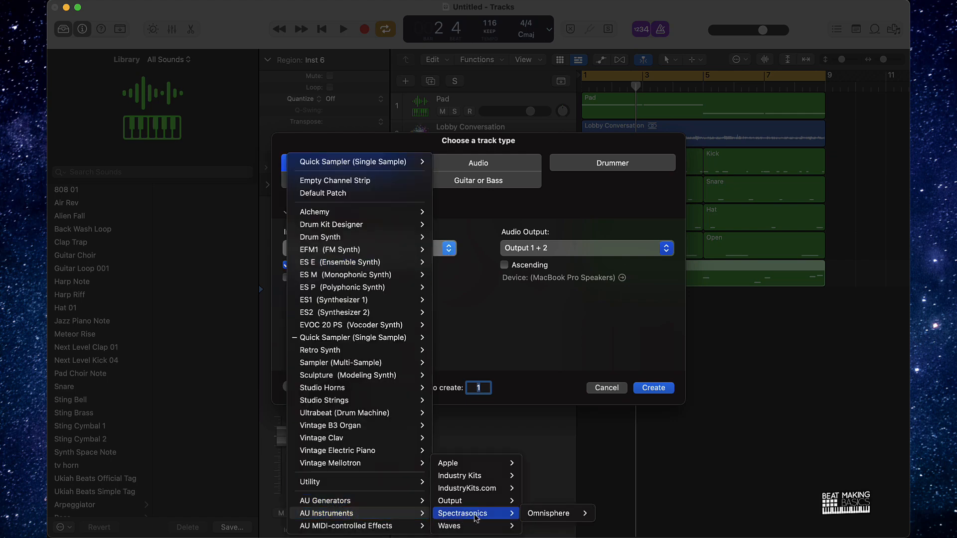
pyautogui.moveTo(468, 489)
pyautogui.moveTo(562, 491)
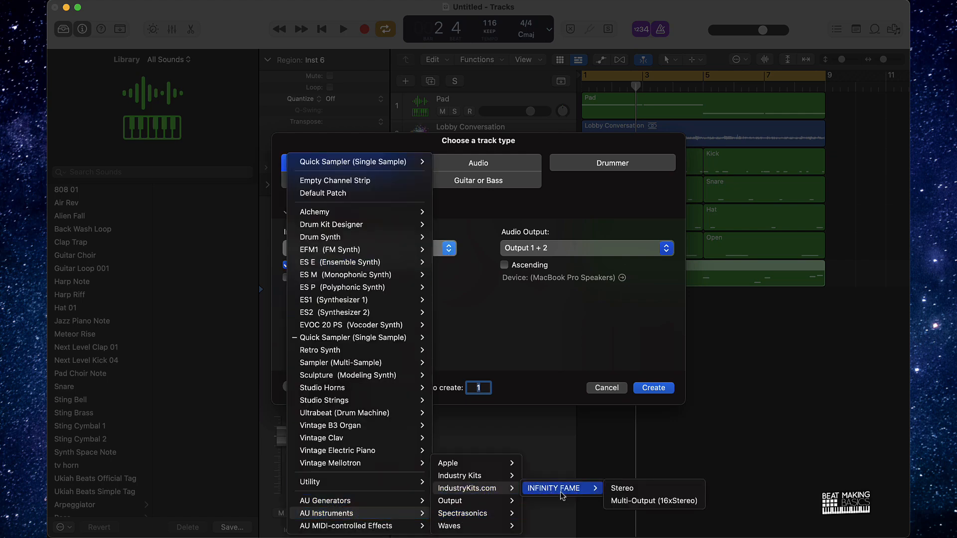
pyautogui.click(641, 492)
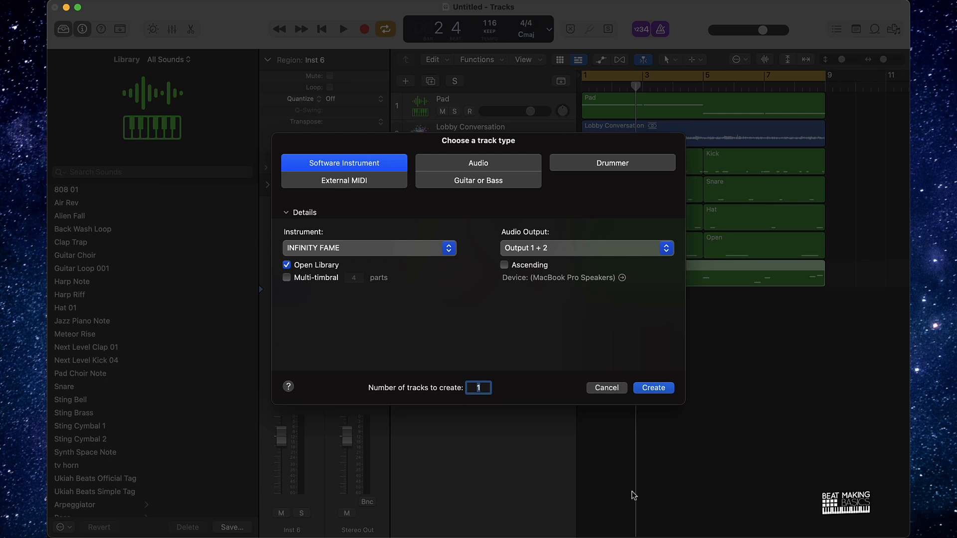
pyautogui.click(663, 388)
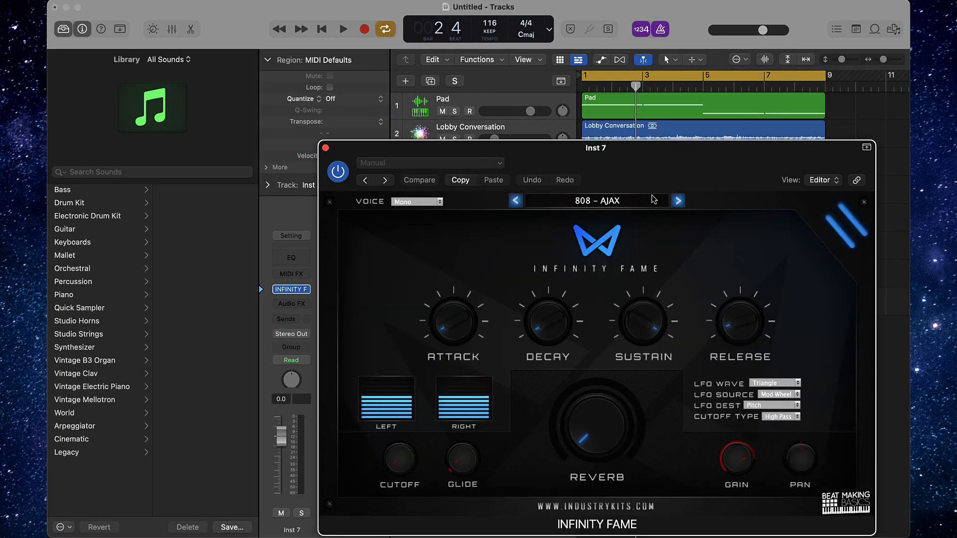
# Step: Load the PL – BONZAI preset, open Musical Typing and audition onward through PL – BUBBLE HAZE to PL – DARK VAPOR
pyautogui.click(654, 199)
pyautogui.click(571, 274)
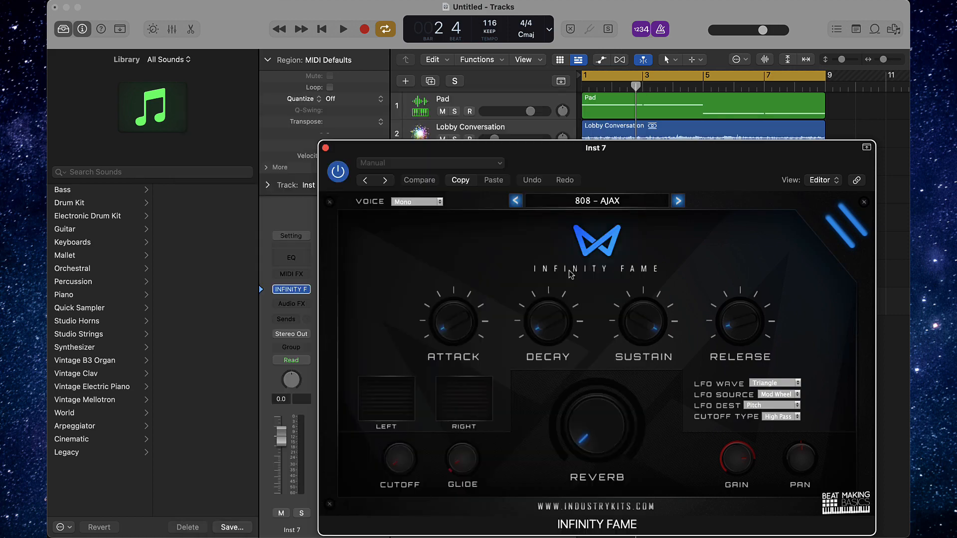
pyautogui.press('super+k')
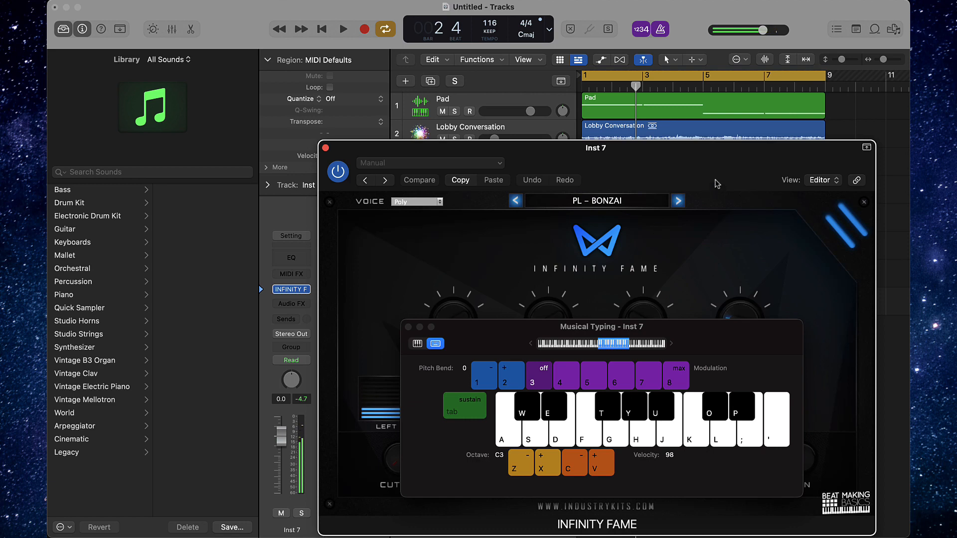
pyautogui.press('super+k')
pyautogui.click(677, 200)
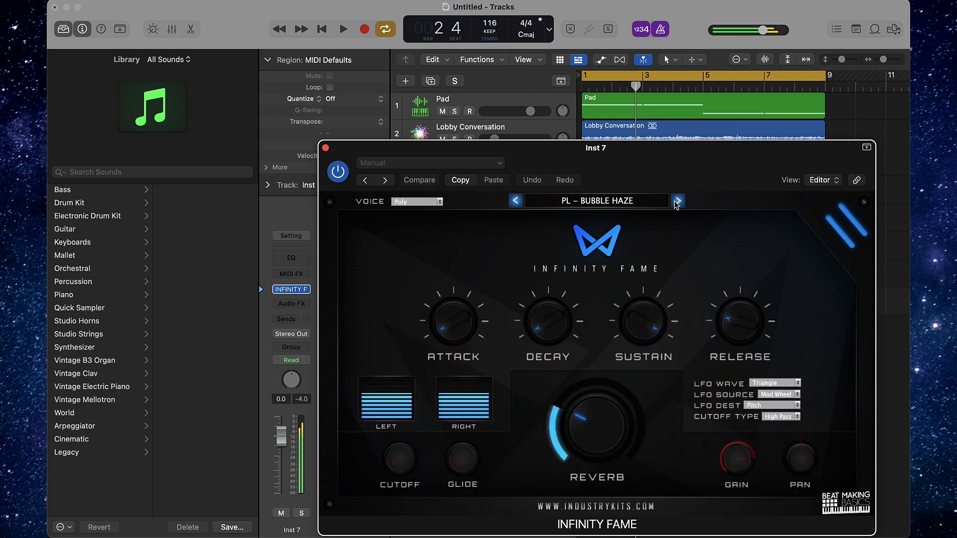
# Step: Switch to PD – GHOLIAT, audition the following pad presets up to PD – NO EMOTIONS and close the instrument window
pyautogui.click(632, 200)
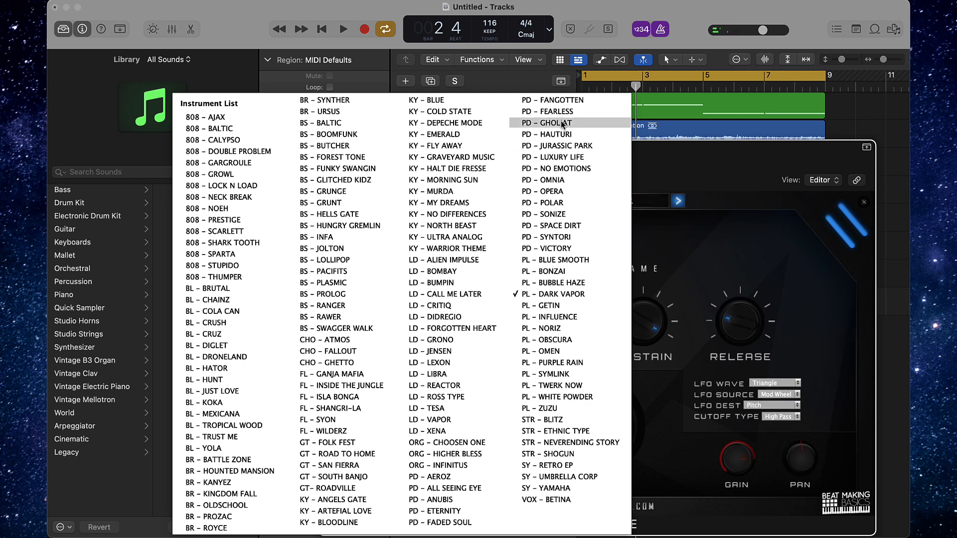
pyautogui.click(562, 123)
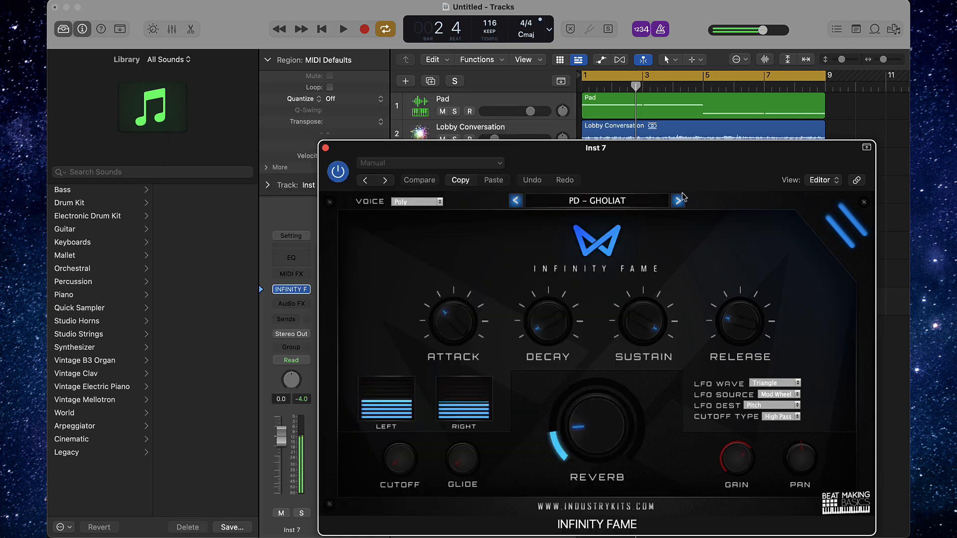
pyautogui.click(660, 201)
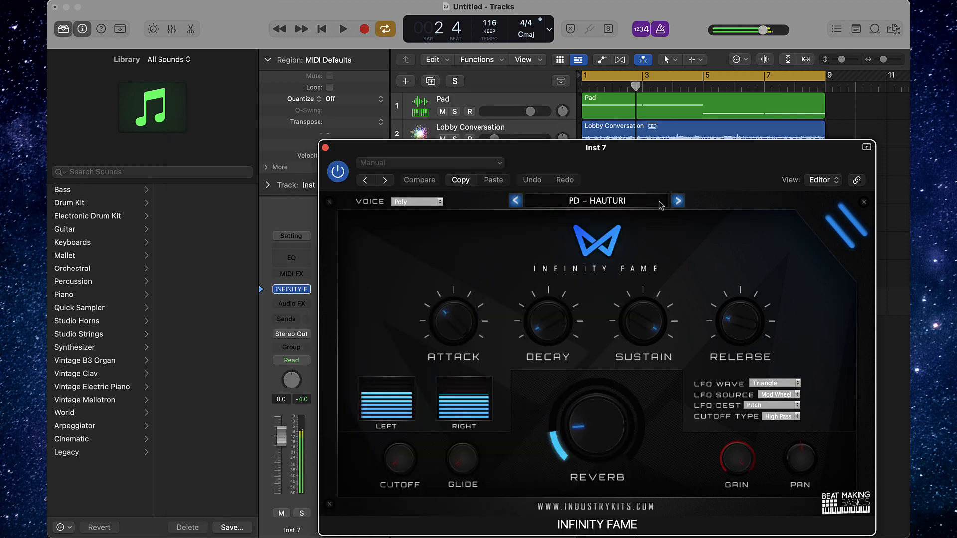
pyautogui.click(678, 201)
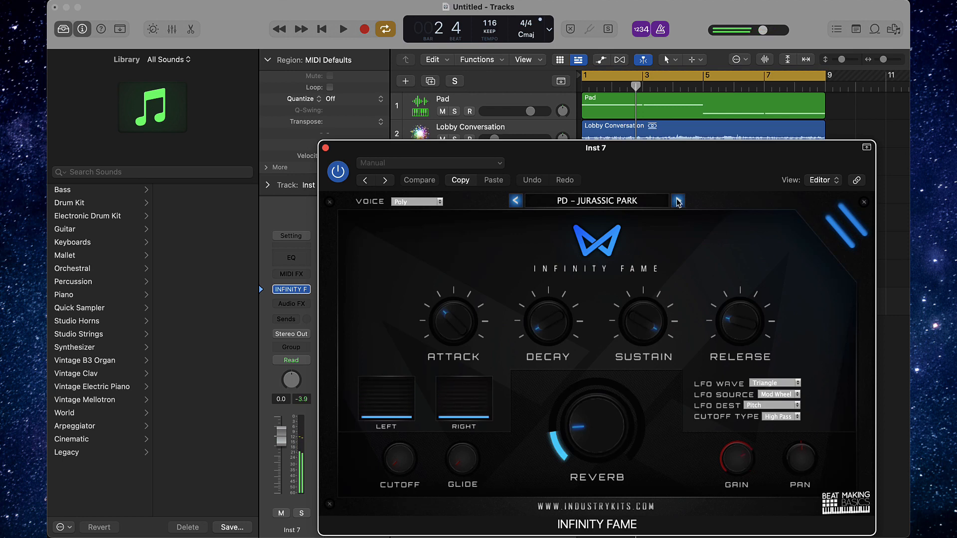
pyautogui.click(678, 201)
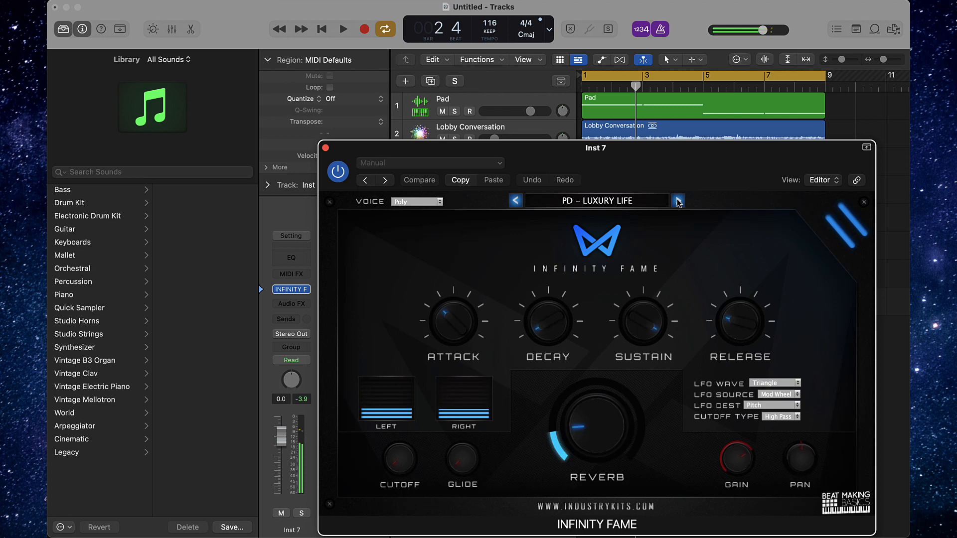
pyautogui.click(678, 201)
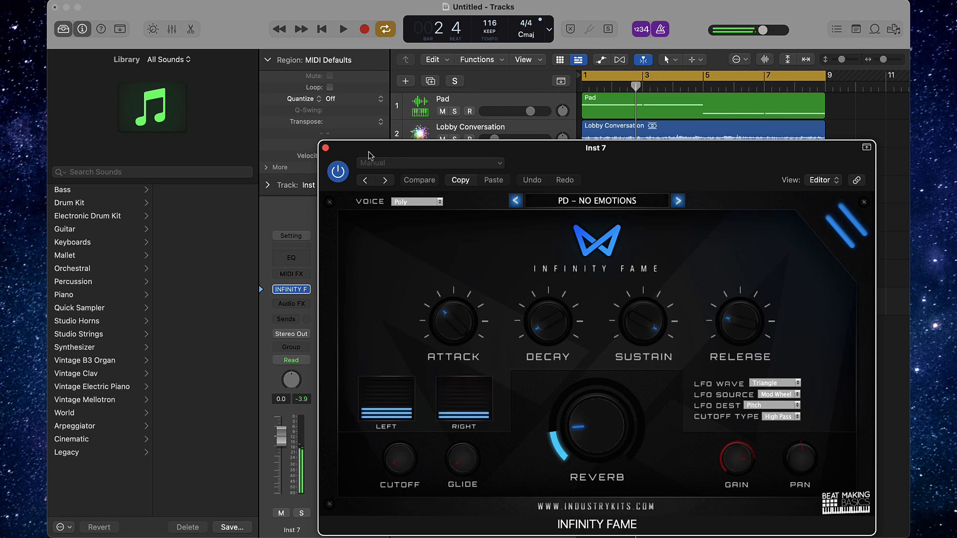
pyautogui.click(325, 148)
# Step: Play the beat from bar 1 and try out a pad melody with A3, B3, F3 and G3 in Musical Typing
pyautogui.press('space')
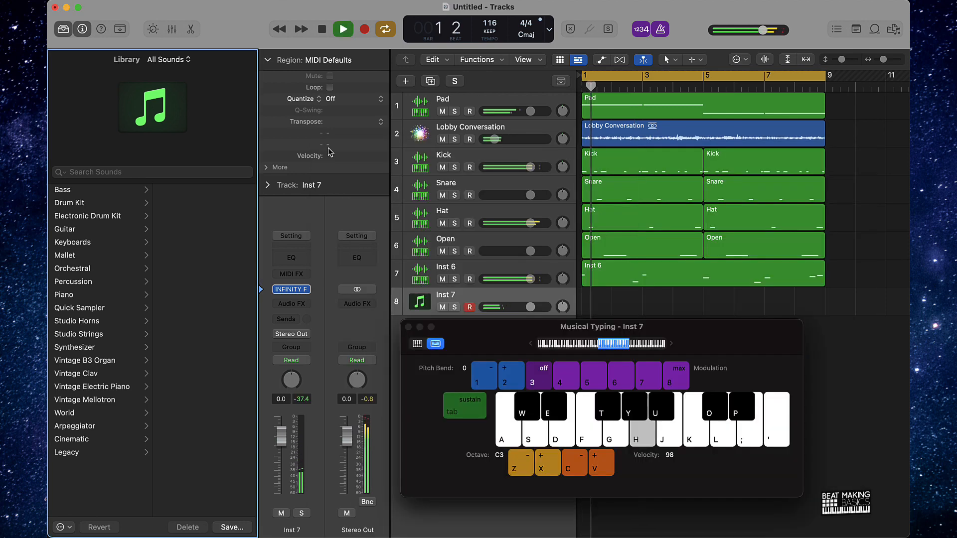
pyautogui.press('h')
pyautogui.press('j')
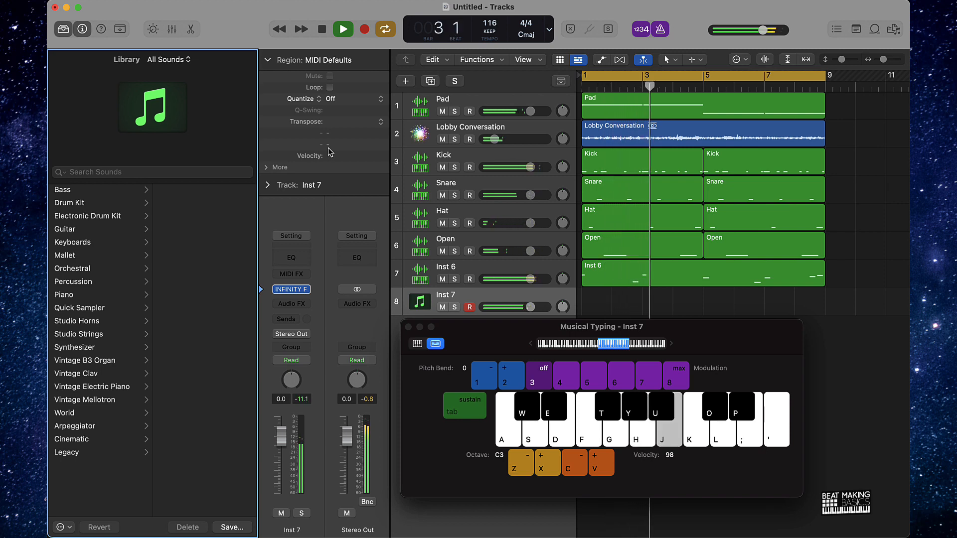
pyautogui.press('h')
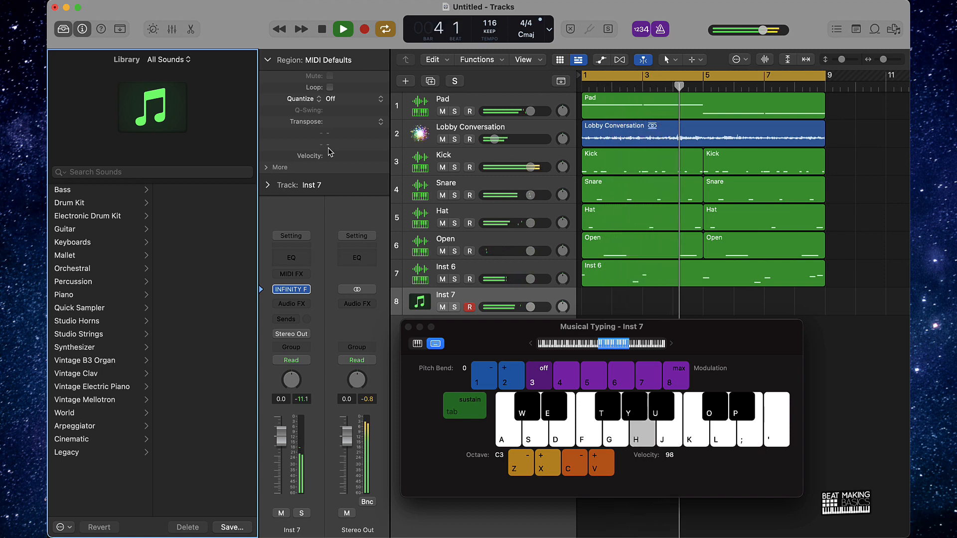
pyautogui.press('j')
pyautogui.press('f')
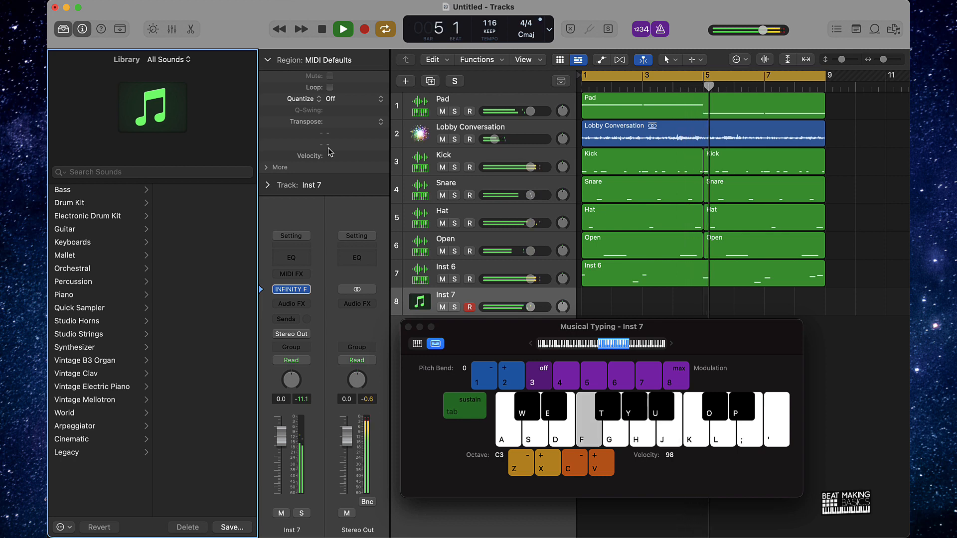
pyautogui.press('g')
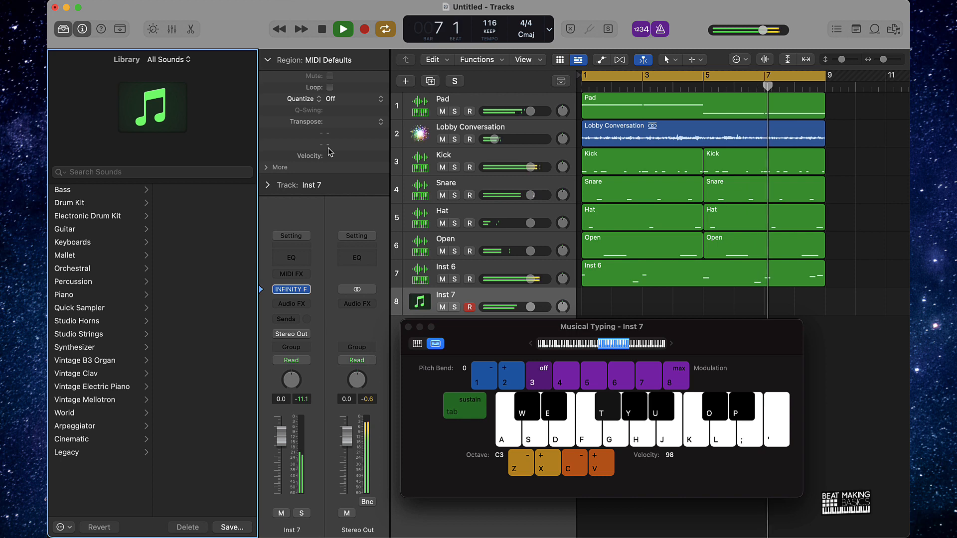
pyautogui.press('h')
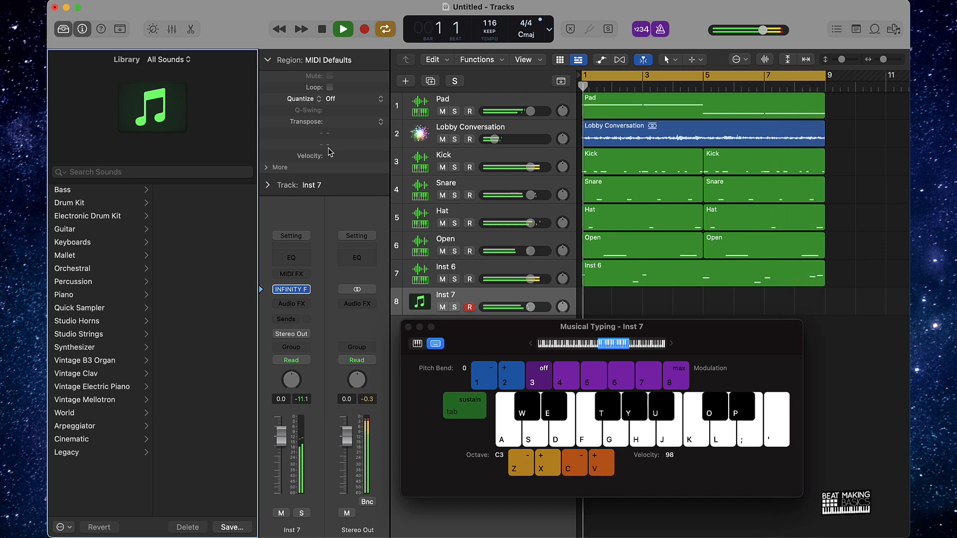
# Step: Record an eight-bar melody on the Inst 7 track from bar 1, alternating A3 and B3 around a lower held note, and close Musical Typing
pyautogui.press('h')
pyautogui.press('space')
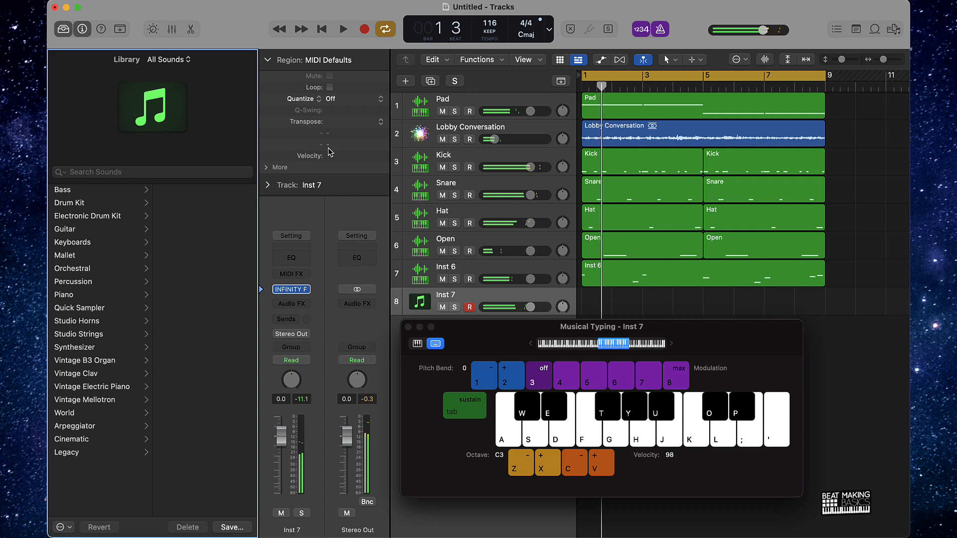
pyautogui.press('r')
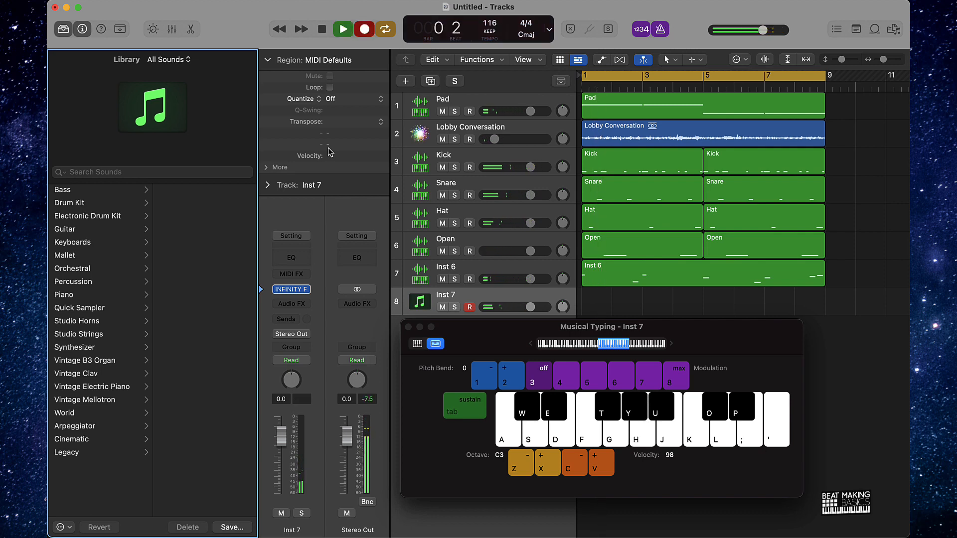
pyautogui.press('h')
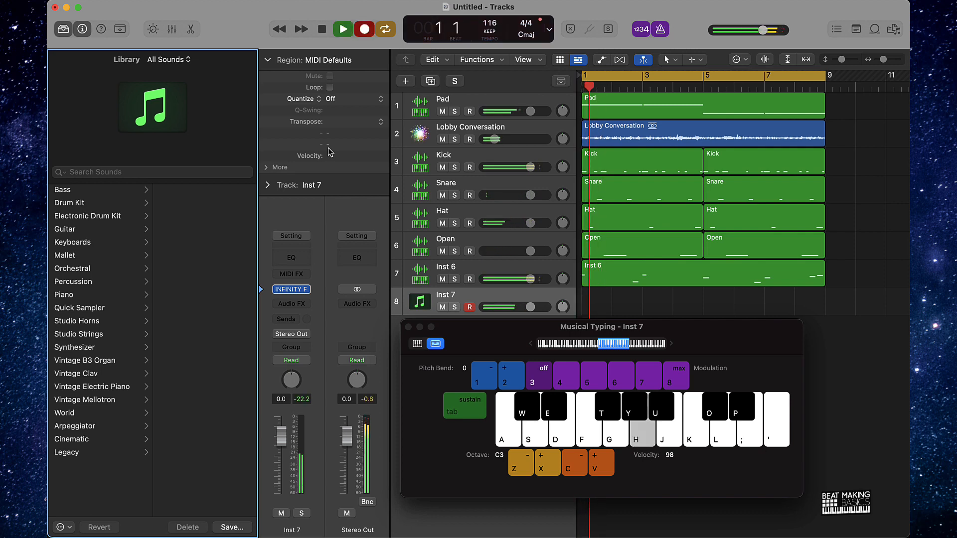
pyautogui.press('j')
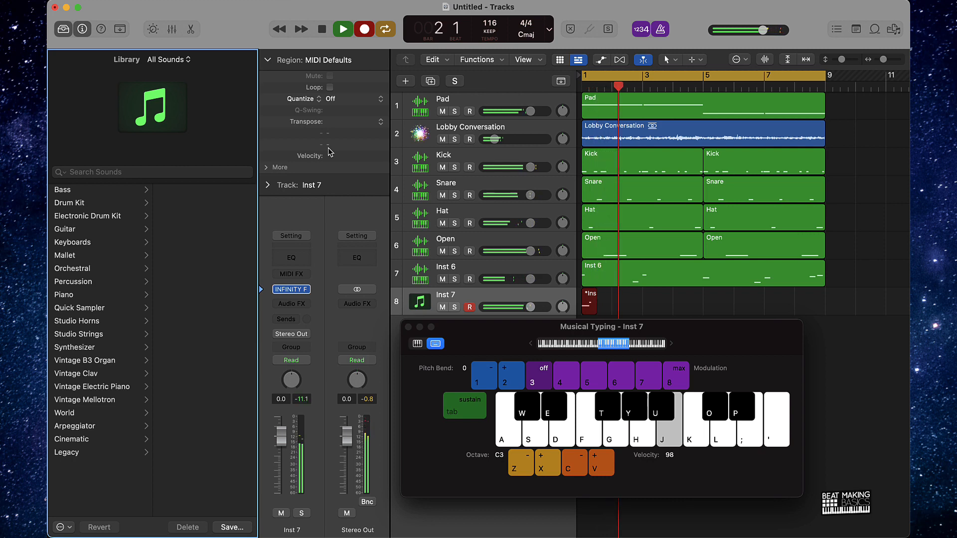
pyautogui.press('h')
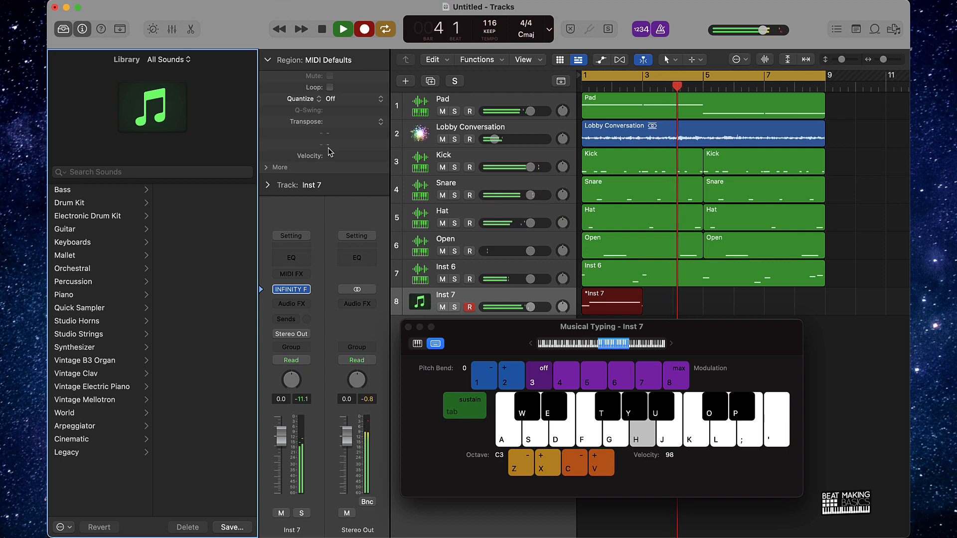
pyautogui.press('j')
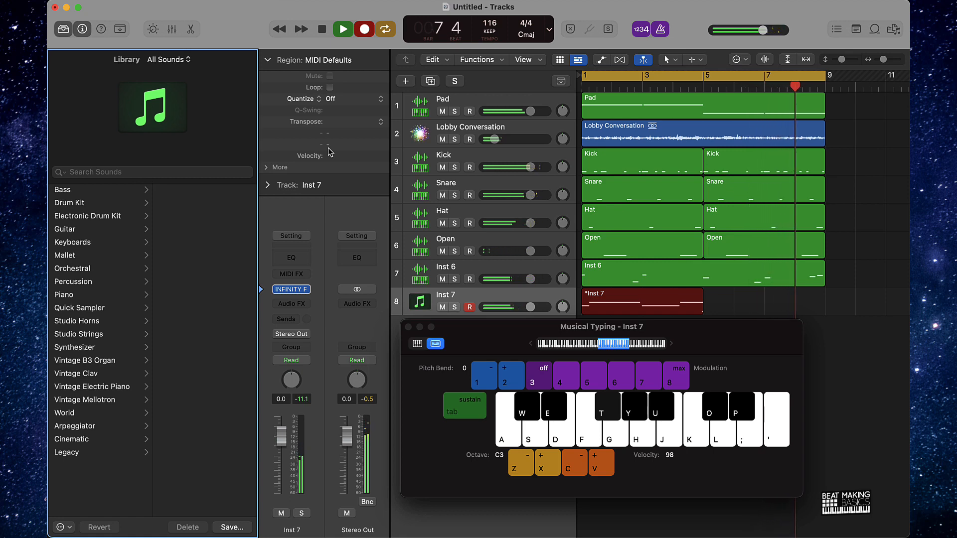
pyautogui.press('h')
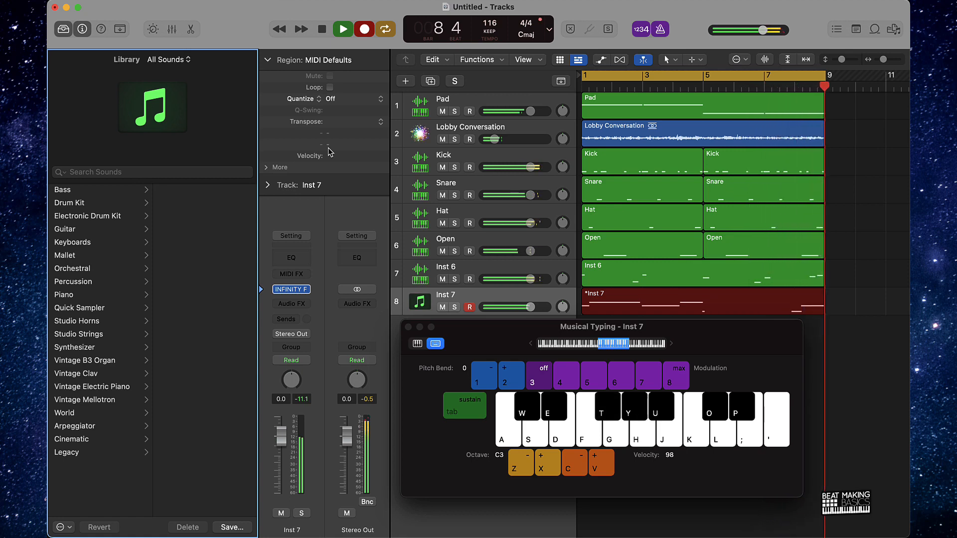
pyautogui.press('j')
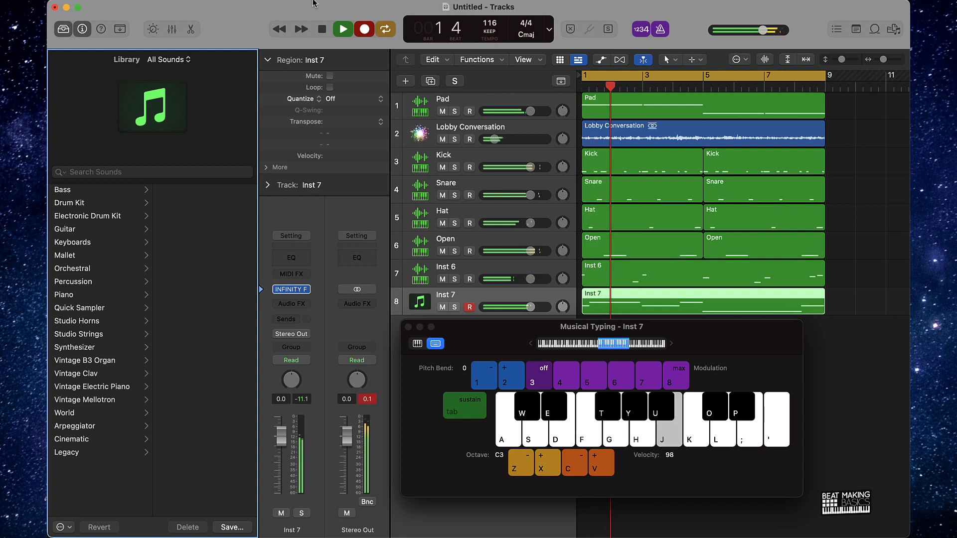
pyautogui.click(342, 30)
pyautogui.click(608, 295)
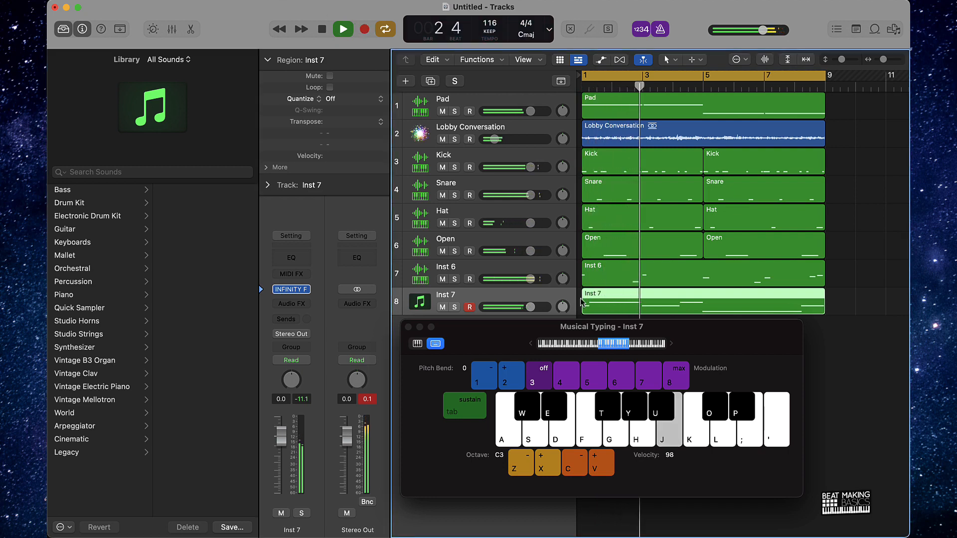
pyautogui.press('h')
pyautogui.click(407, 327)
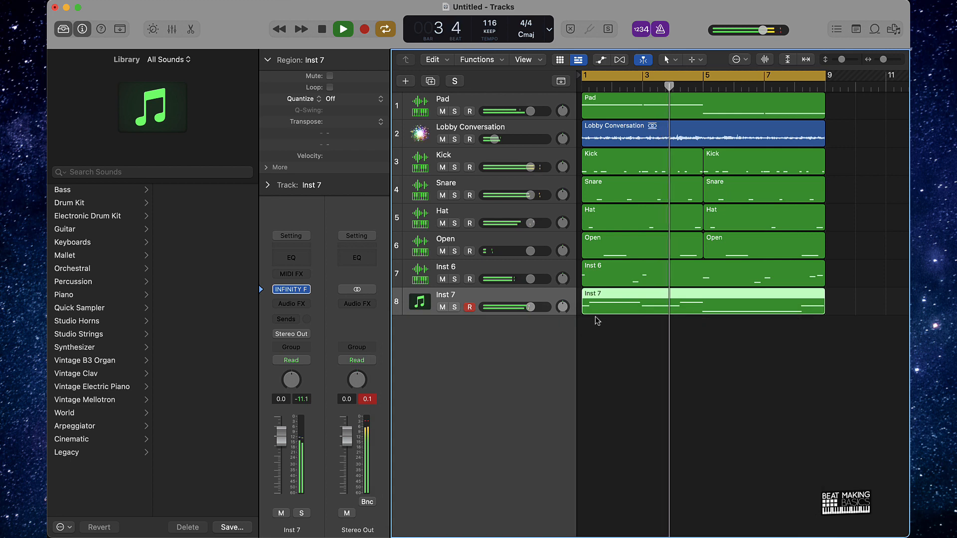
# Step: Examine the Inst 7 notes in the Piano Roll from bar 1 to bar 8, close the editor and stop playback at bar 1
pyautogui.doubleClick(604, 307)
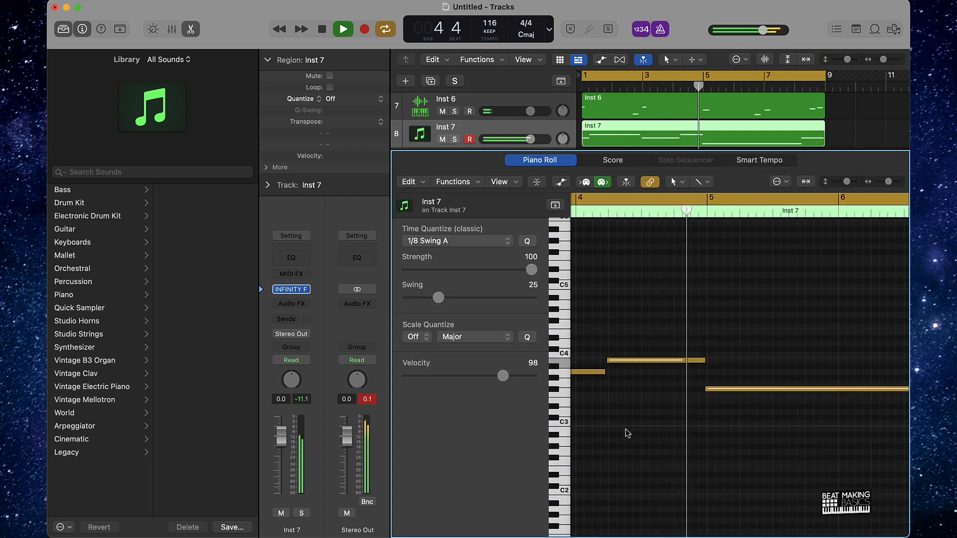
pyautogui.hscroll(-5, 611, 416)
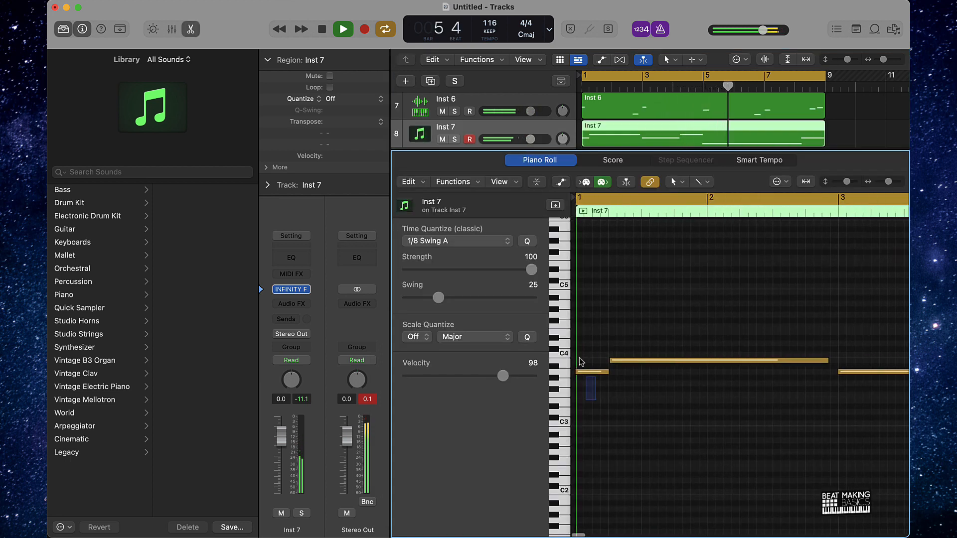
pyautogui.click(590, 371)
pyautogui.hscroll(10, 708, 267)
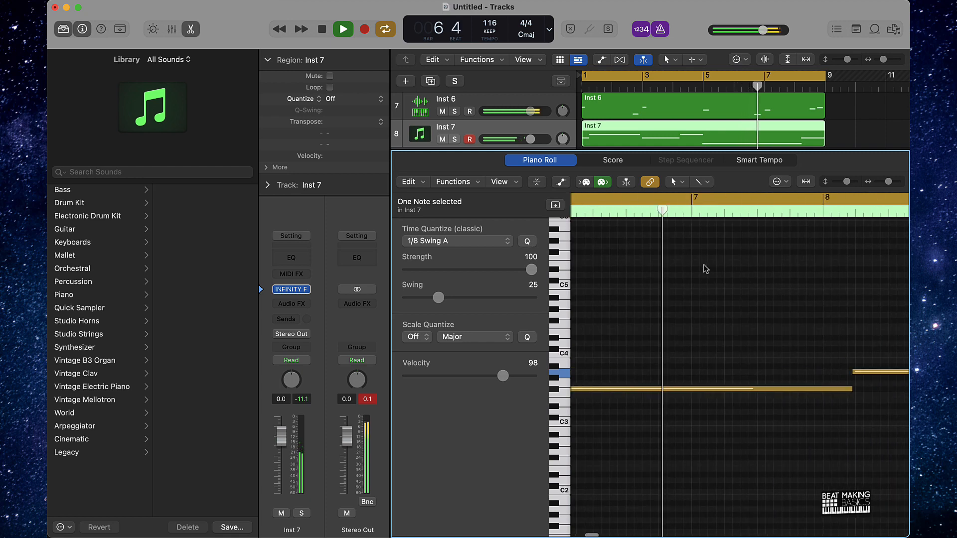
pyautogui.click(697, 271)
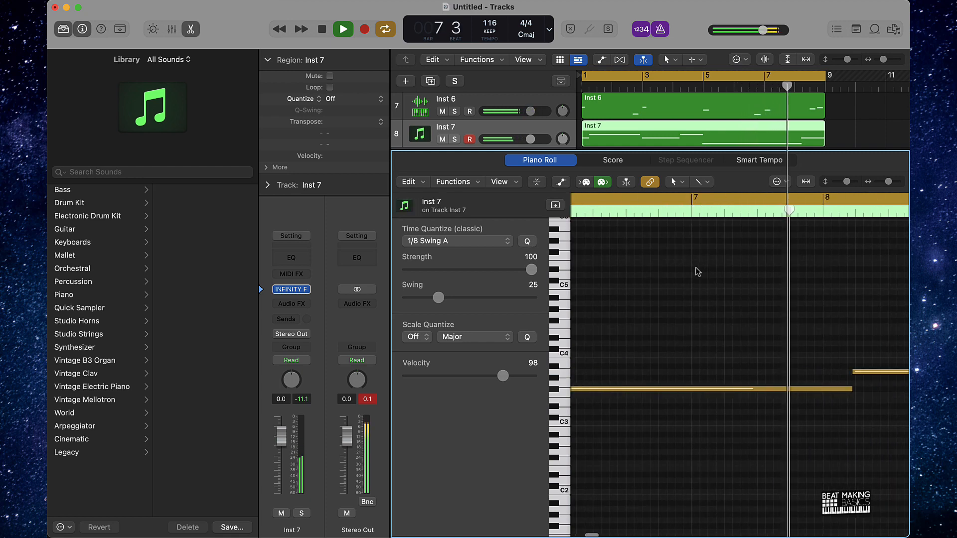
pyautogui.press('e')
pyautogui.press('Return')
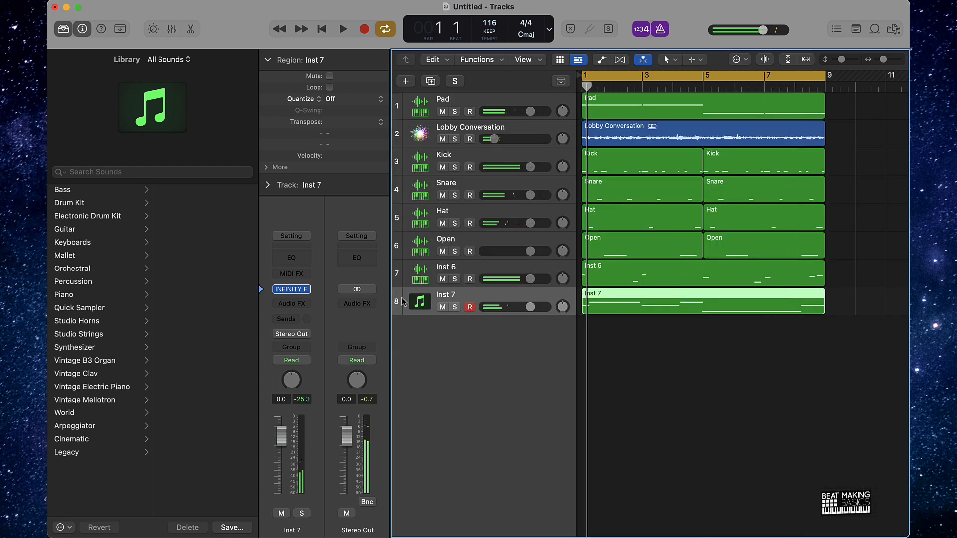
# Step: Move the Inst 6 and Inst 7 tracks directly below the first track and rename them Bass and Pad
pyautogui.moveTo(414, 273); pyautogui.dragTo(413, 133)
pyautogui.moveTo(413, 302); pyautogui.dragTo(438, 169)
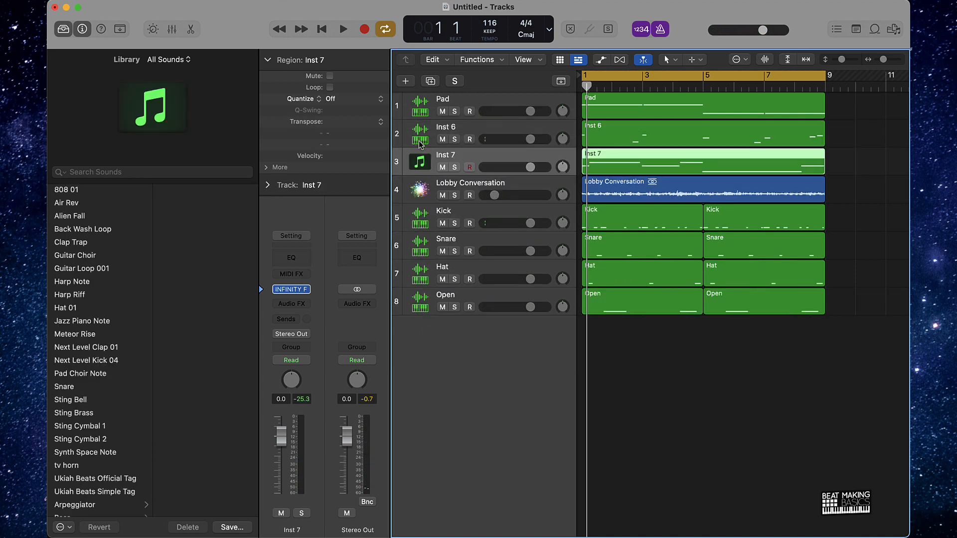
pyautogui.doubleClick(447, 127)
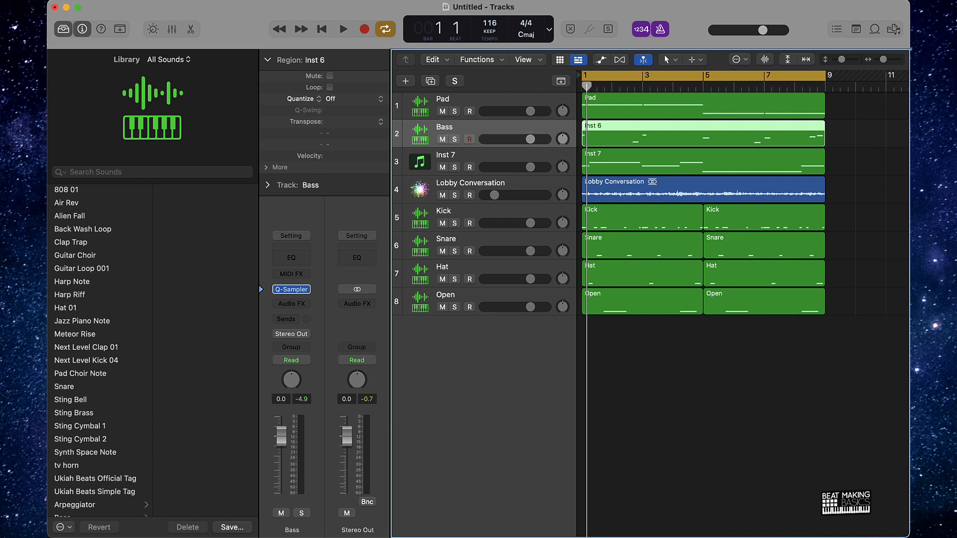
pyautogui.doubleClick(451, 155)
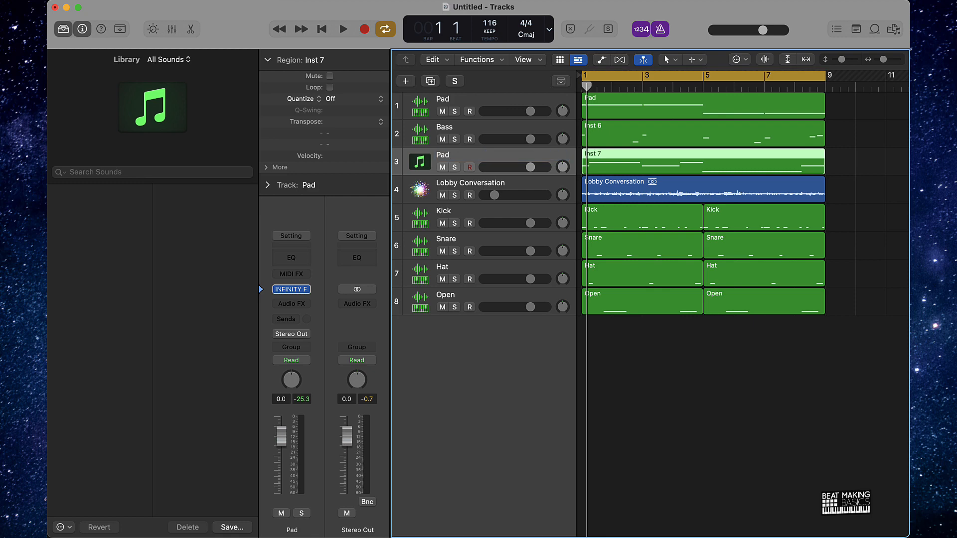
# Step: Rename the first track Lead and name the regions after their tracks
pyautogui.doubleClick(449, 101)
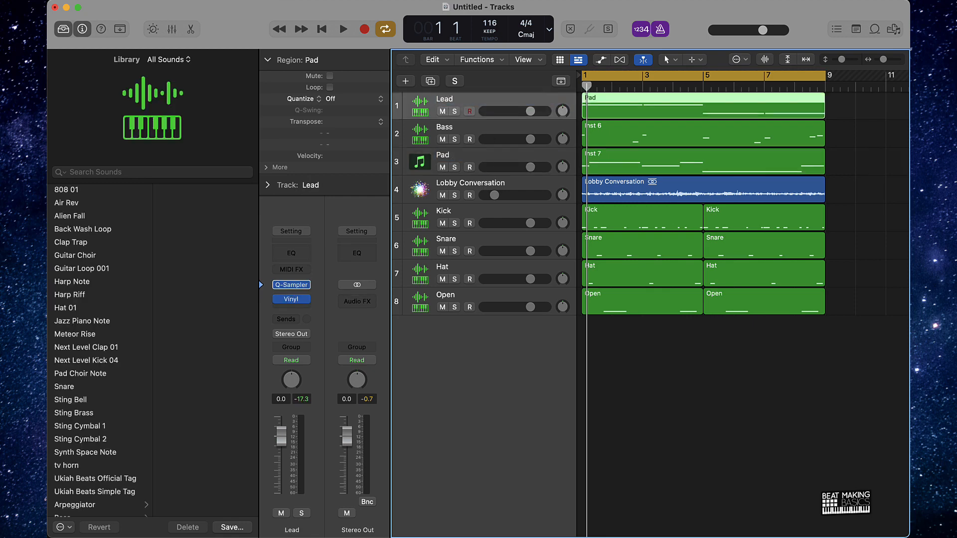
pyautogui.press('super+a')
pyautogui.click(681, 319)
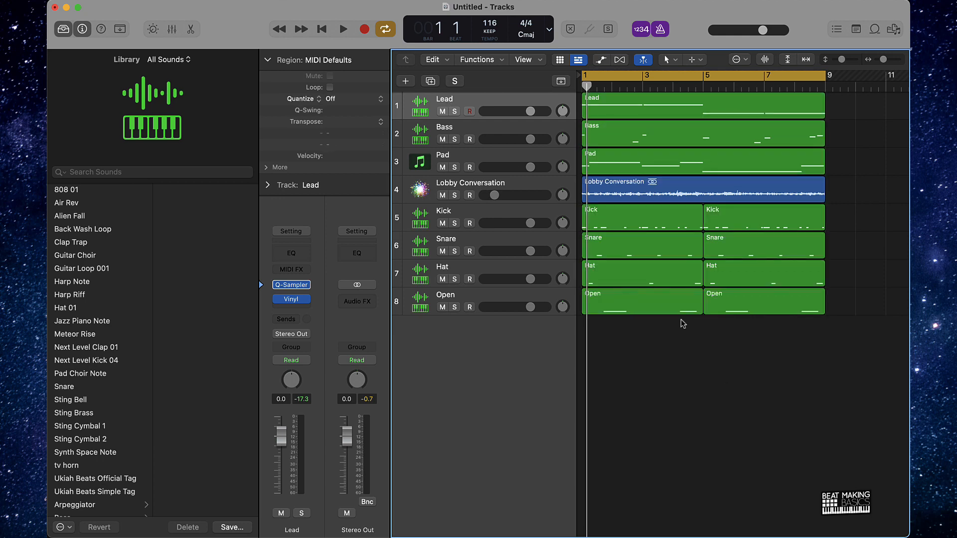
# Step: Add the Vinyl effect to the Bass and Pad tracks in the Mixer and close both plug-in windows
pyautogui.click(457, 127)
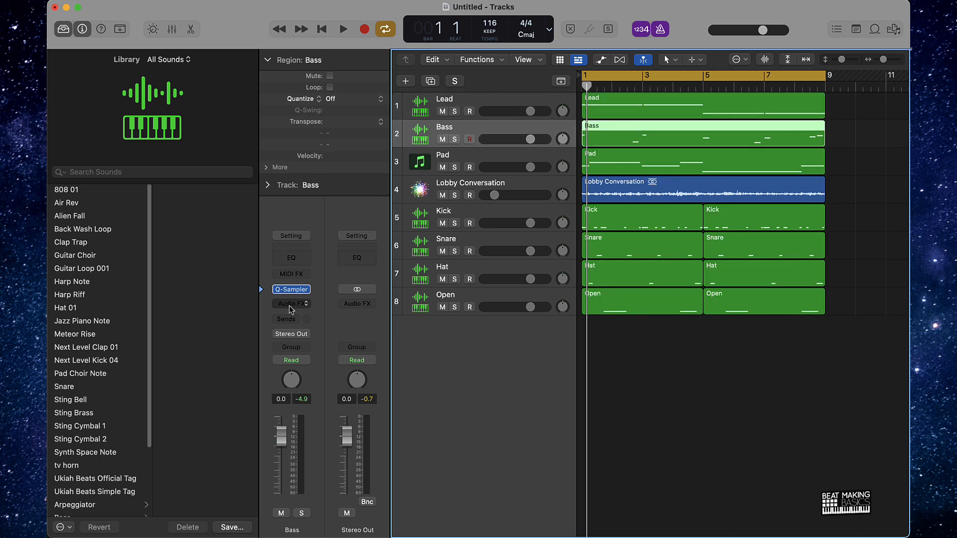
pyautogui.click(172, 29)
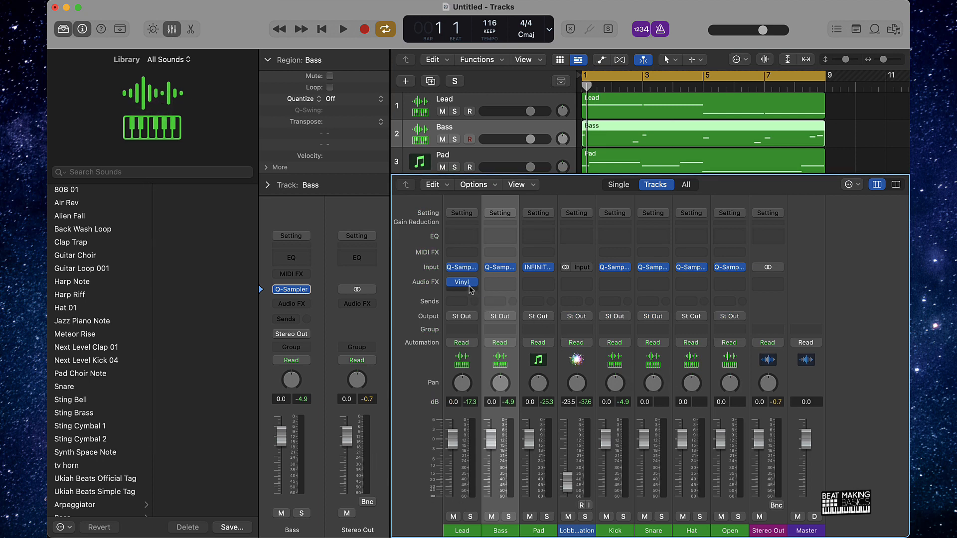
pyautogui.moveTo(502, 284); pyautogui.dragTo(500, 282)
pyautogui.click(497, 281)
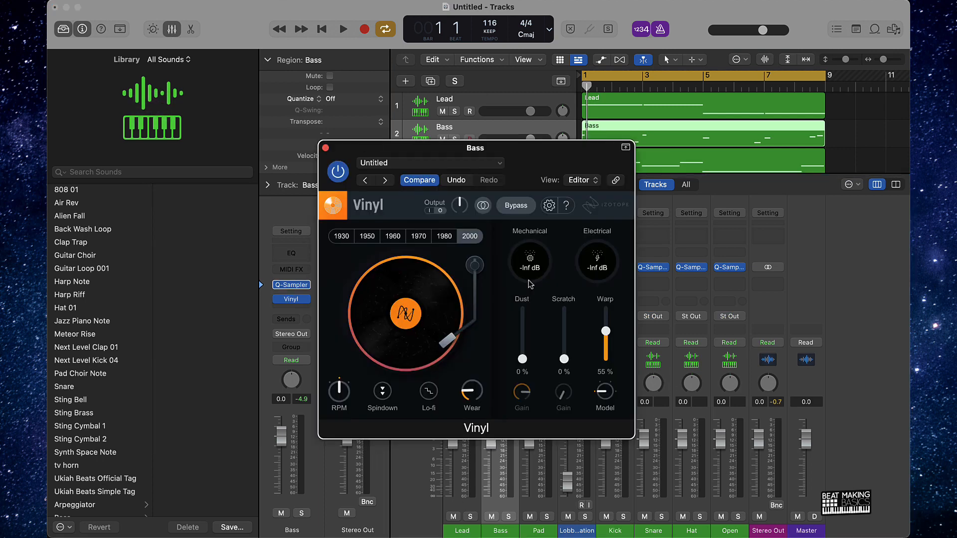
pyautogui.click(326, 148)
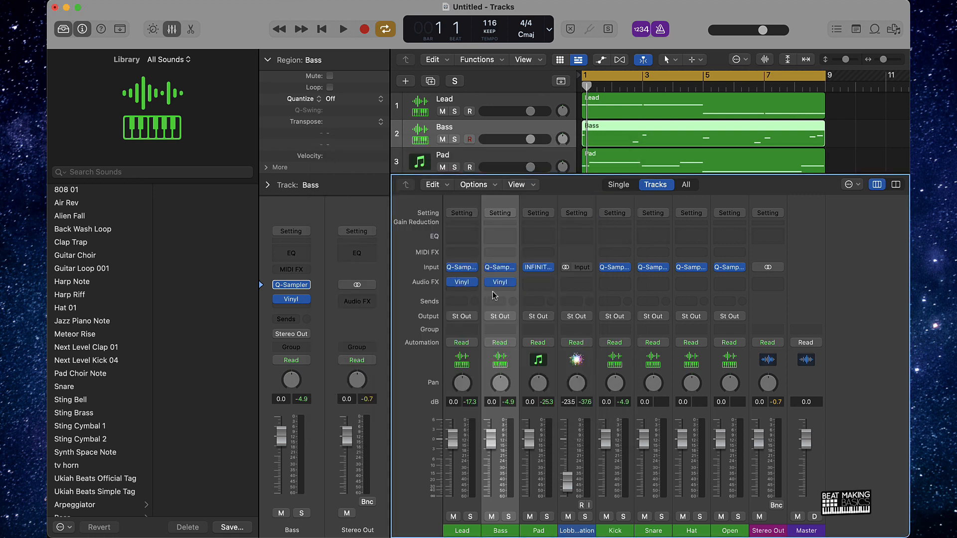
pyautogui.moveTo(527, 283); pyautogui.dragTo(528, 282)
pyautogui.click(528, 282)
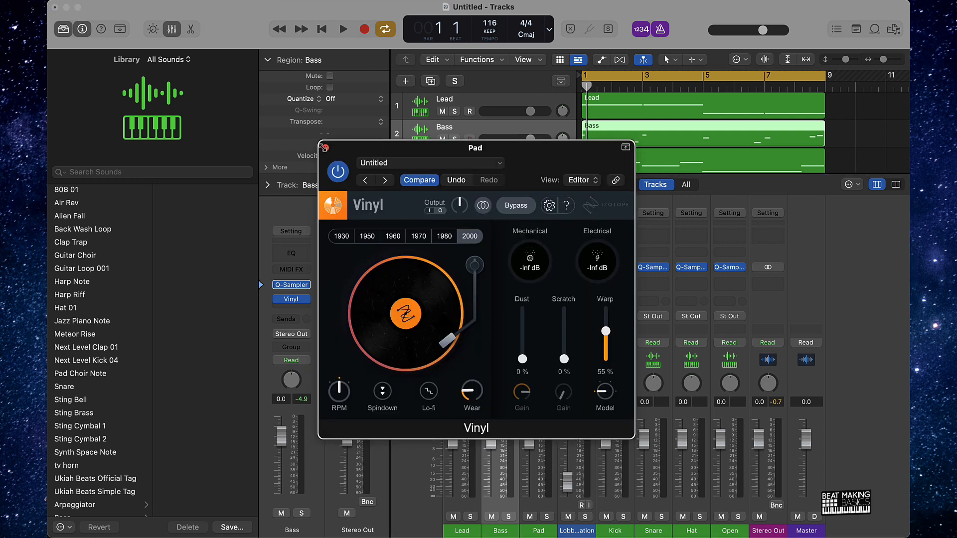
pyautogui.click(326, 148)
# Step: Play the beat without the metronome, set Pad to -8.8 dB, Bass to -1.0 dB and Lobby Conversation to -15.0 dB, and close the Mixer
pyautogui.press('space')
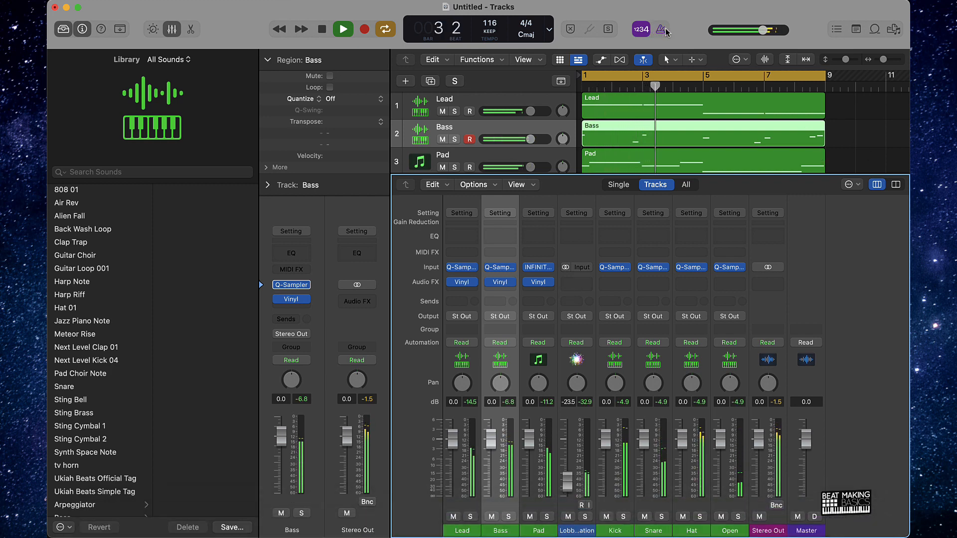
pyautogui.click(543, 411)
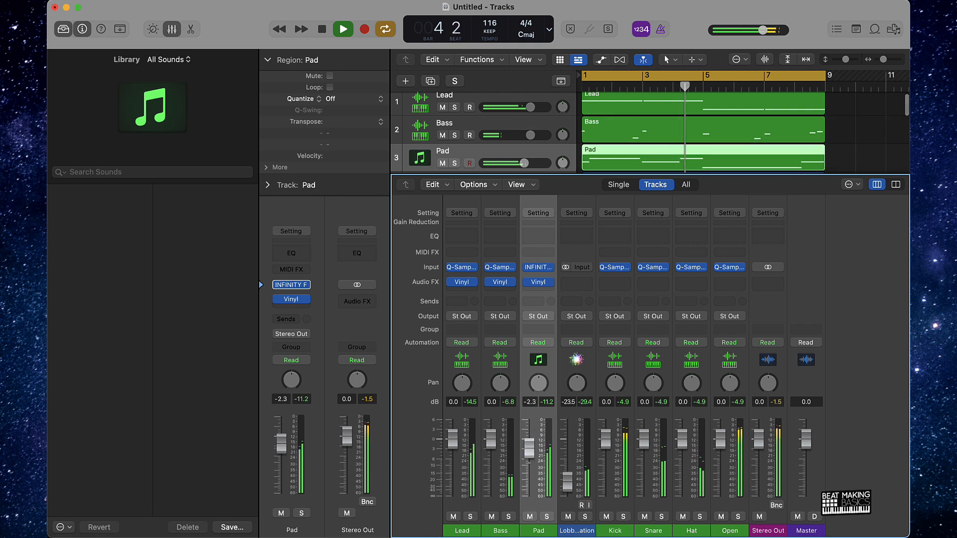
pyautogui.moveTo(529, 439); pyautogui.dragTo(528, 463)
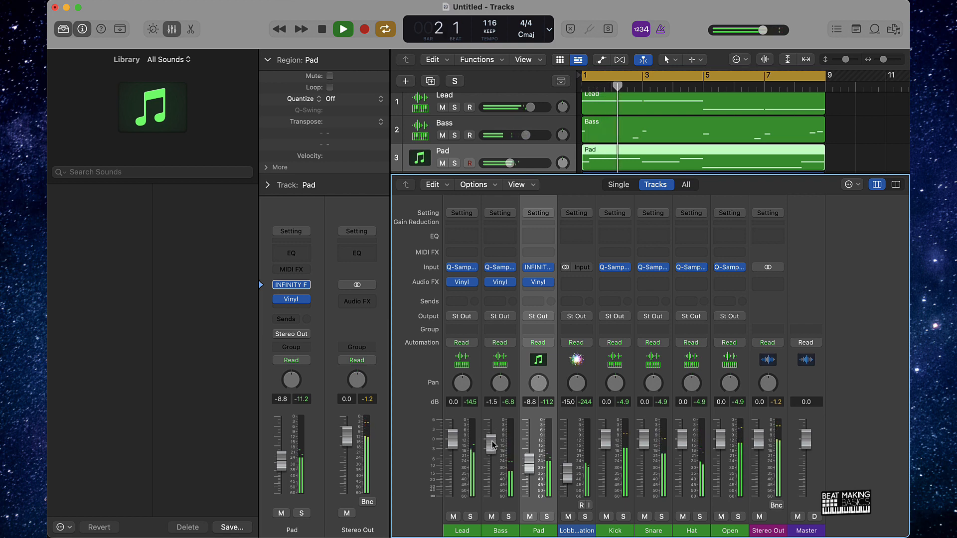
pyautogui.press('XF86AudioLowerVolume')
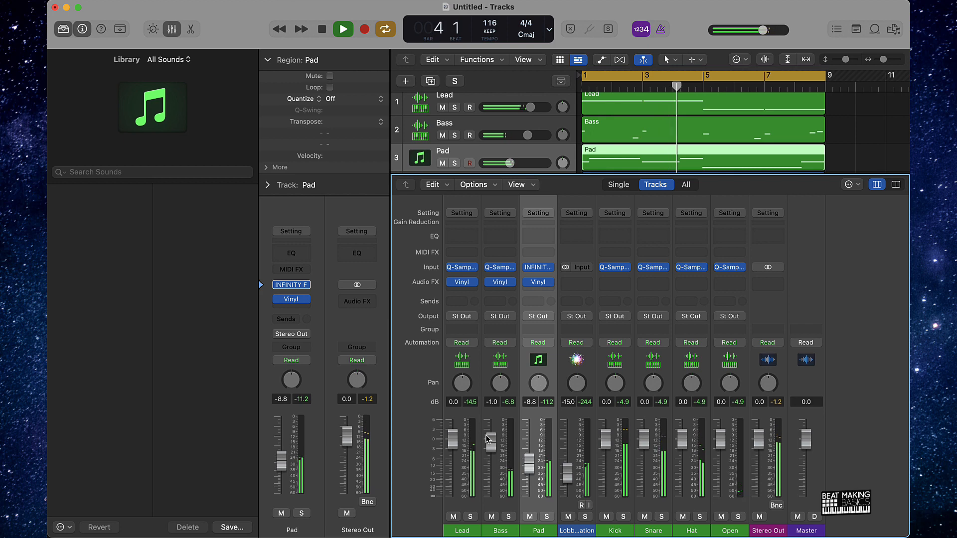
pyautogui.click(866, 139)
pyautogui.press('p')
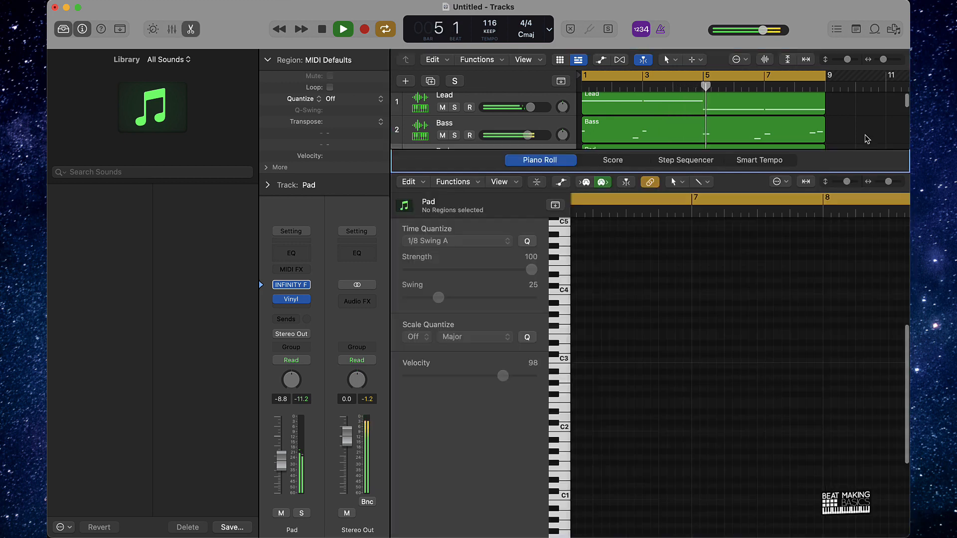
pyautogui.press('p')
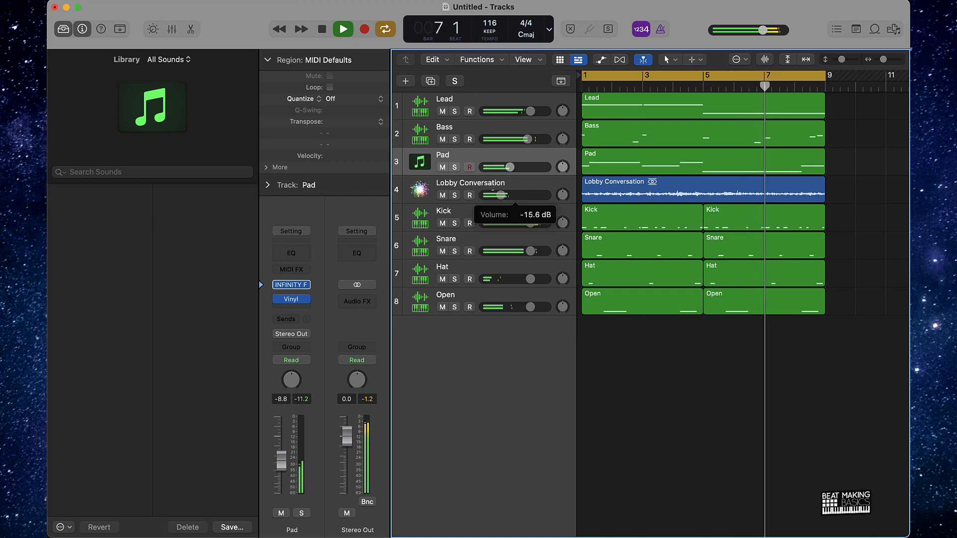
# Step: Raise the Pad track's volume to -5.1 dB and mute the track
pyautogui.moveTo(509, 167); pyautogui.dragTo(513, 167)
pyautogui.moveTo(515, 167); pyautogui.dragTo(516, 167)
pyautogui.click(442, 167)
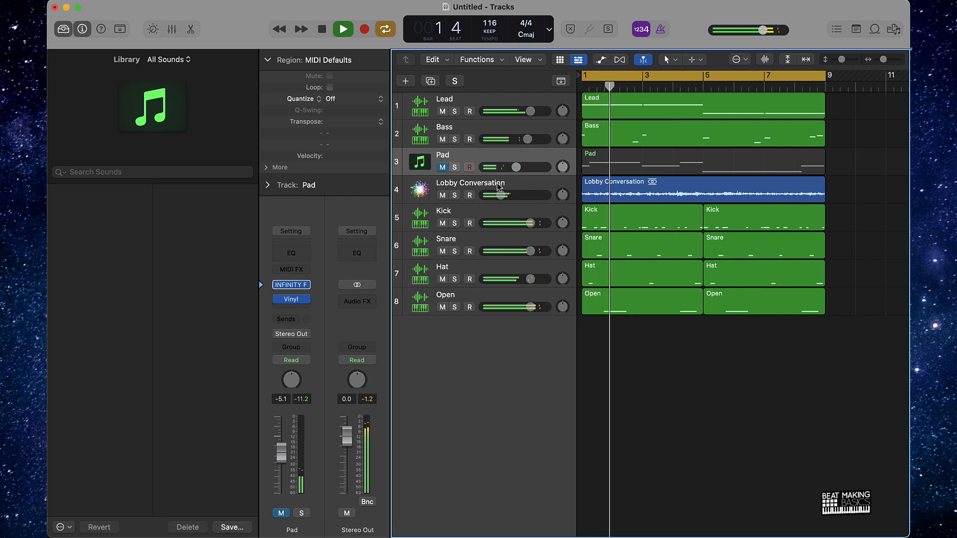
# Step: Turn down Lobby Conversation, Hat and Open, with Open at -12.8 dB, and pan Open to -13 and Hat to +19
pyautogui.moveTo(500, 195); pyautogui.dragTo(498, 194)
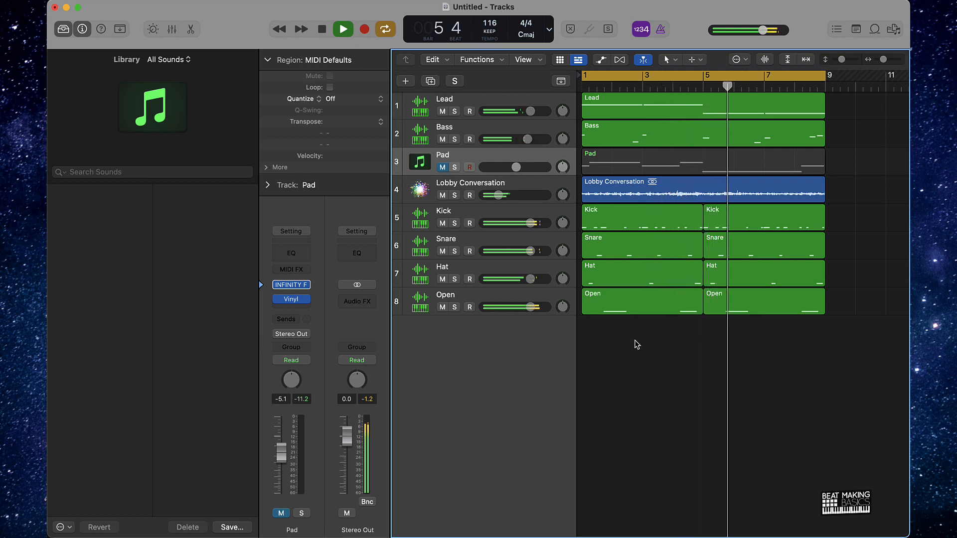
pyautogui.moveTo(529, 311); pyautogui.dragTo(519, 279)
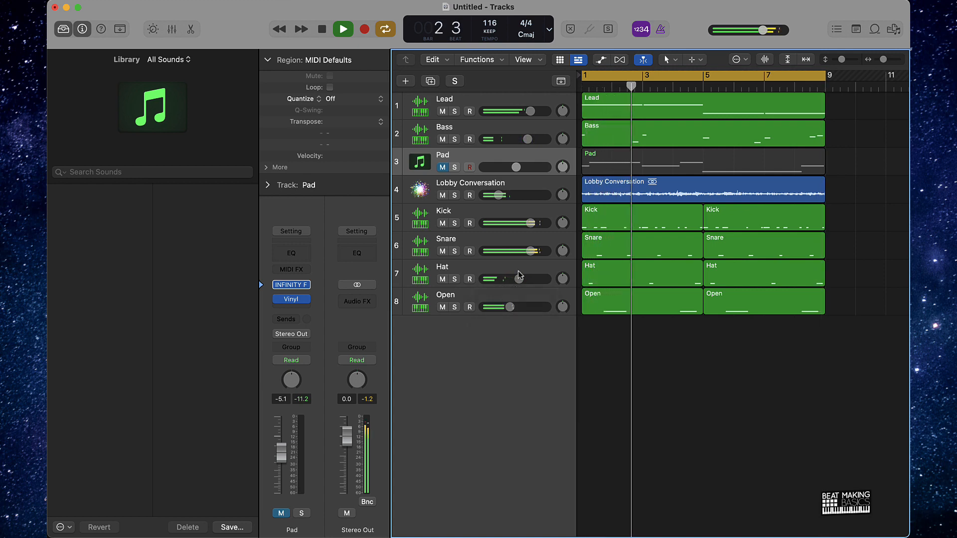
pyautogui.moveTo(564, 308); pyautogui.dragTo(564, 312)
pyautogui.moveTo(563, 279); pyautogui.dragTo(501, 321)
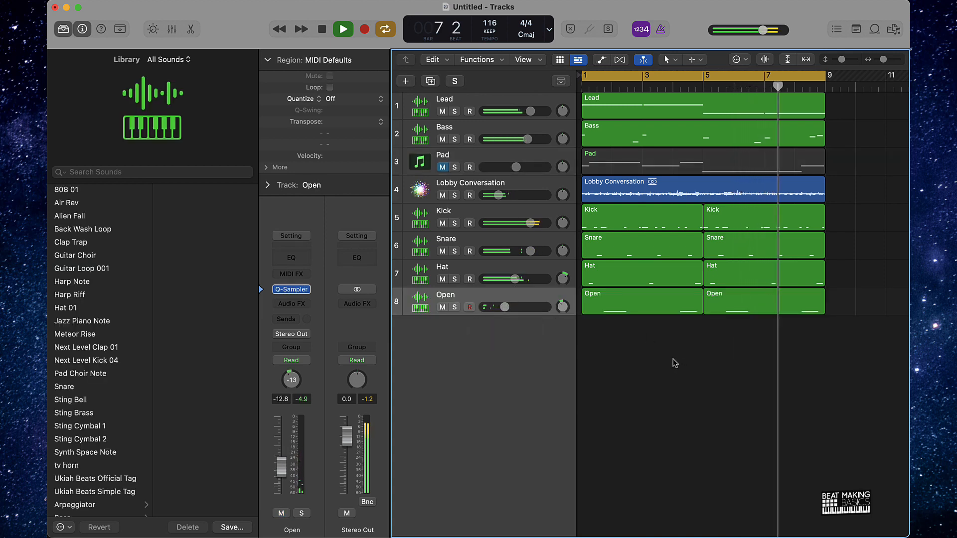
pyautogui.moveTo(516, 279); pyautogui.dragTo(513, 279)
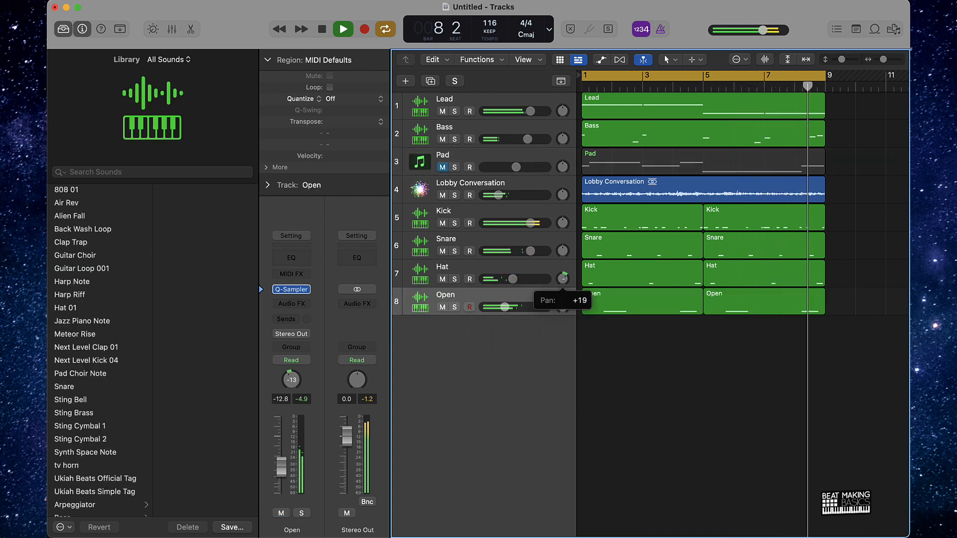
# Step: Unmute the Pad track, pan it to +12 and shift Lobby Conversation's pan slightly
pyautogui.click(442, 167)
pyautogui.moveTo(562, 166)
pyautogui.mouseDown()
pyautogui.moveTo(562, 174)
pyautogui.moveTo(562, 160)
pyautogui.mouseUp()
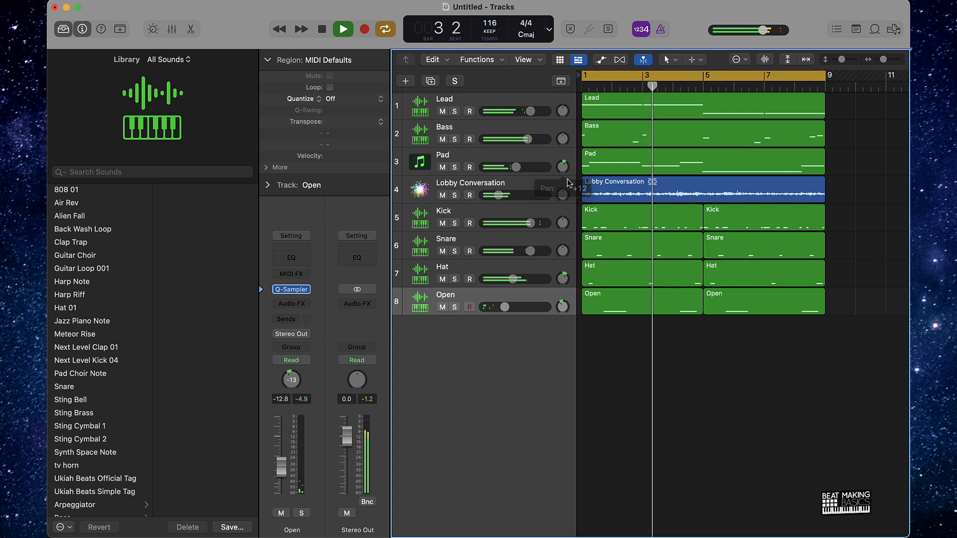
pyautogui.moveTo(563, 193); pyautogui.dragTo(563, 196)
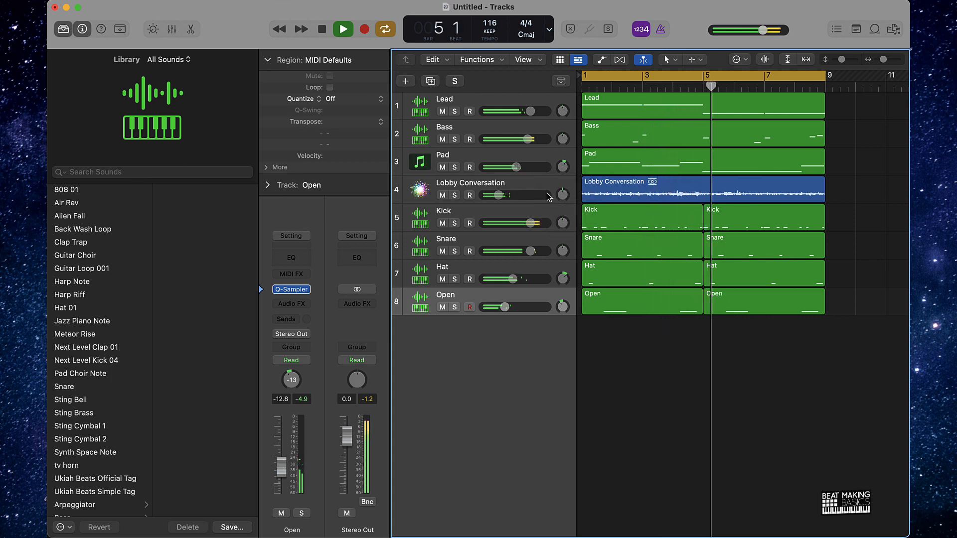
# Step: Save the project as Lofi #9 in the Logic folder and stop playback
pyautogui.press('super+s')
pyautogui.write('Lofi ')
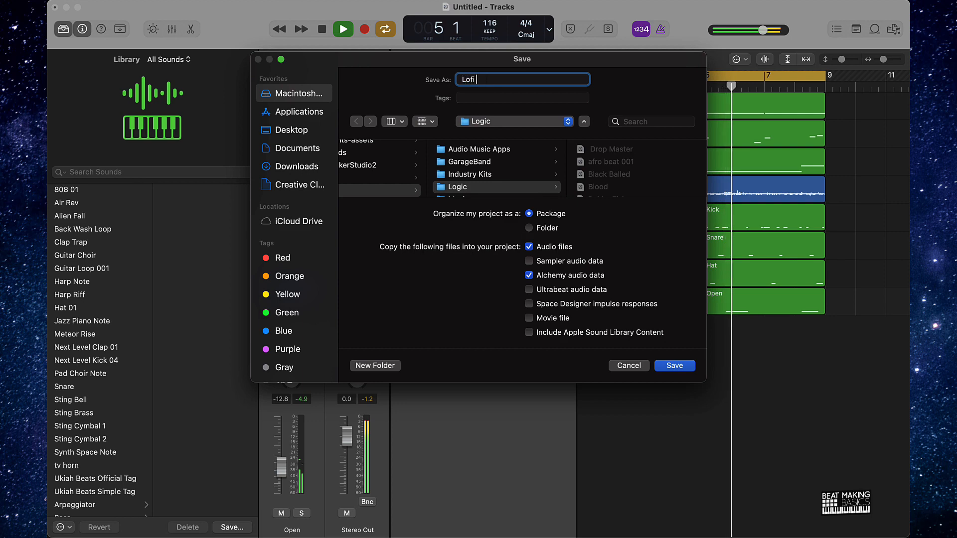
pyautogui.write('#9')
pyautogui.press('Return')
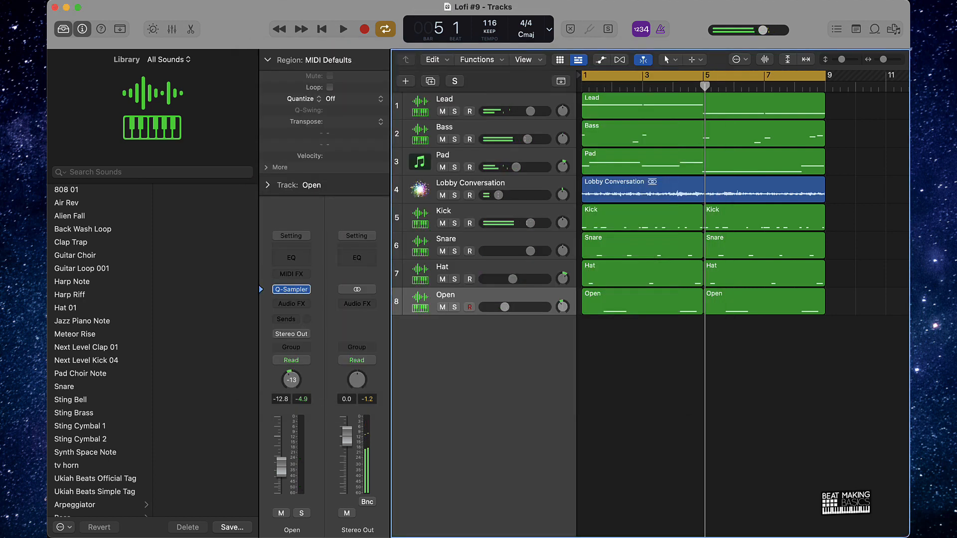